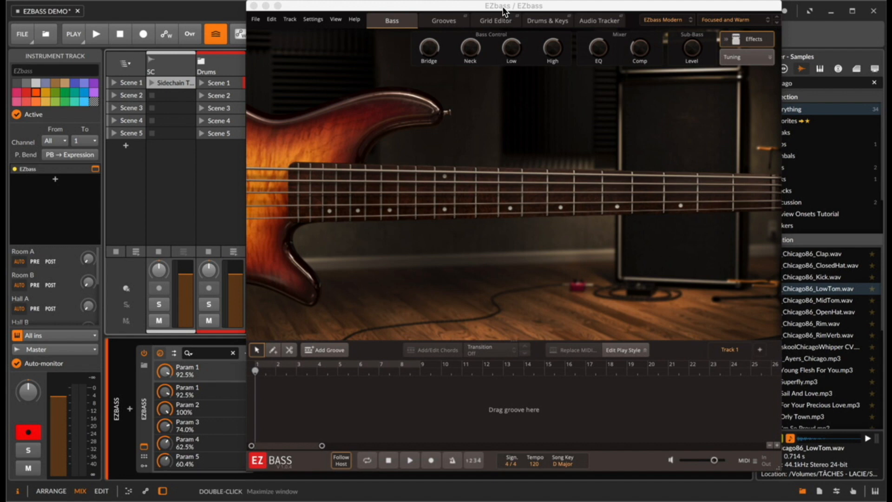
{"action": "left_click_drag", "start_coordinate": [504, 11], "coordinate": [478, 11]}
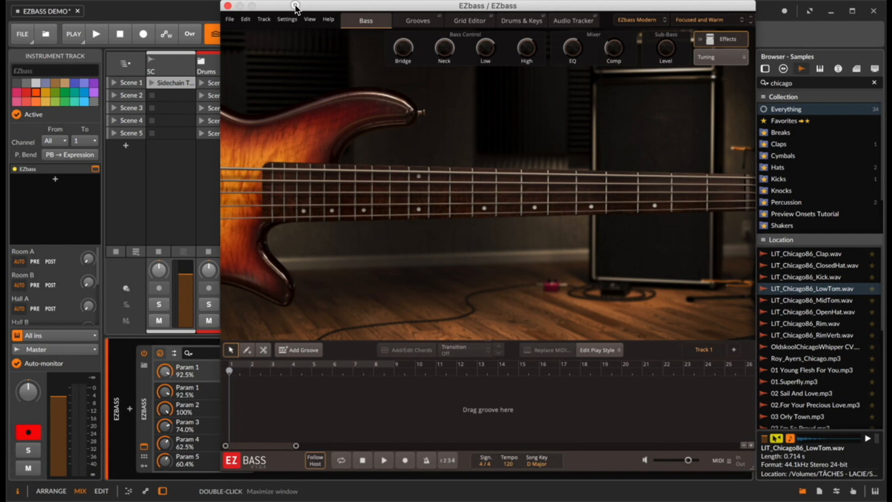
{"action": "left_click_drag", "start_coordinate": [295, 7], "coordinate": [278, 5]}
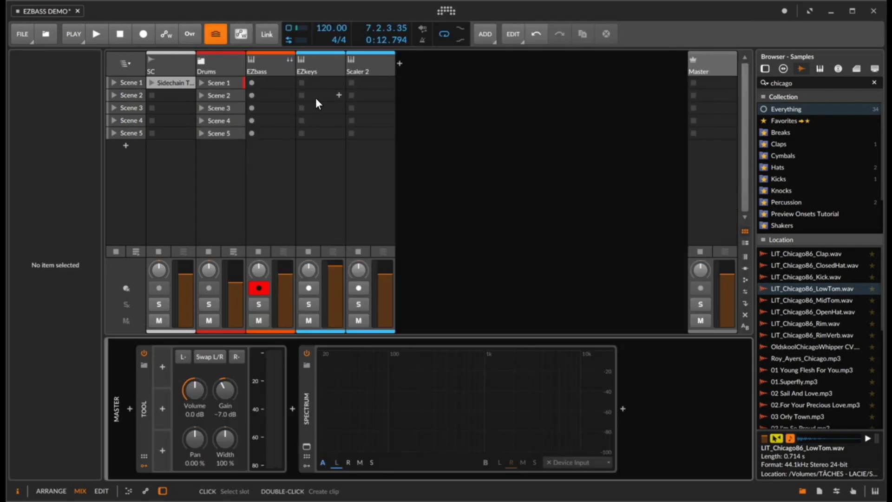
Open Scaler 2 on its track and audition the G maj9 and B min9 chords in Pattern 1
{"action": "left_click", "coordinate": [257, 65]}
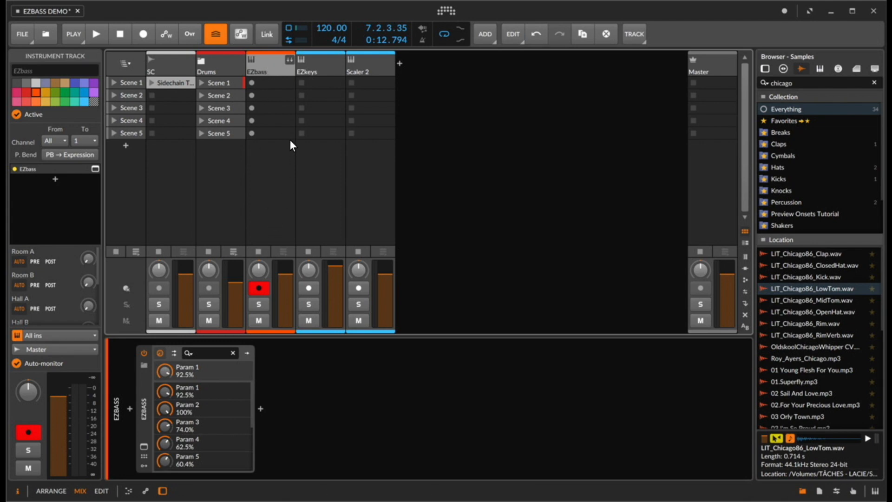
{"action": "left_click", "coordinate": [380, 65]}
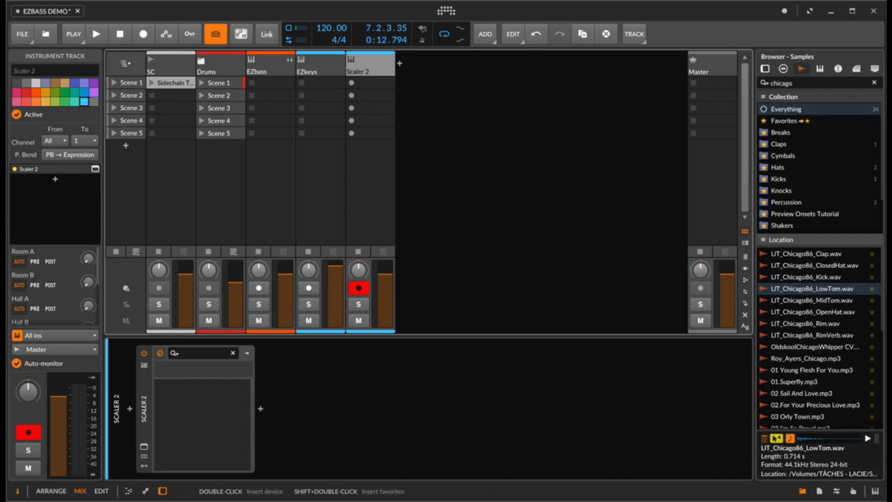
{"action": "left_click", "coordinate": [312, 64]}
{"action": "left_click", "coordinate": [367, 65]}
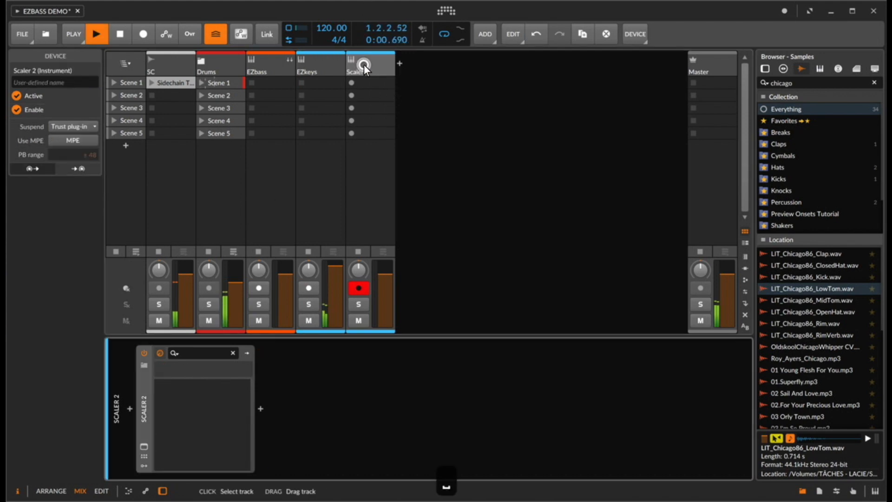
{"action": "left_click", "coordinate": [140, 447]}
{"action": "key", "text": "space"}
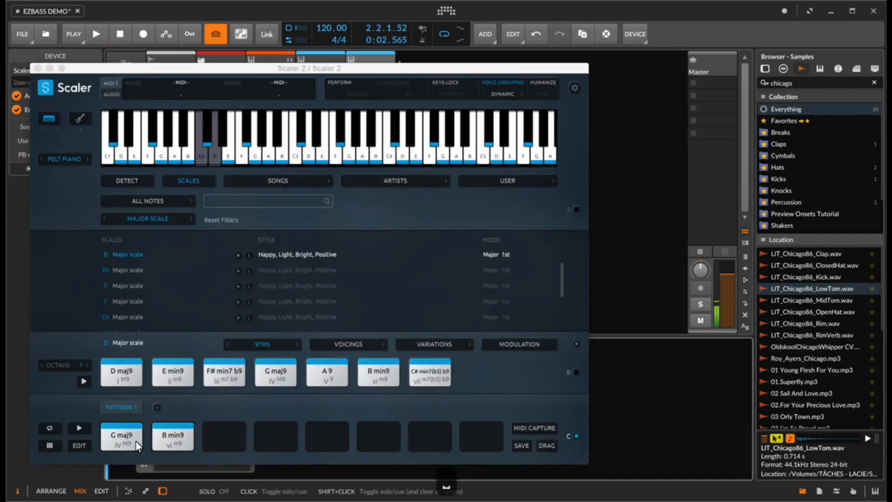
{"action": "left_click", "coordinate": [118, 437]}
{"action": "left_click", "coordinate": [181, 438]}
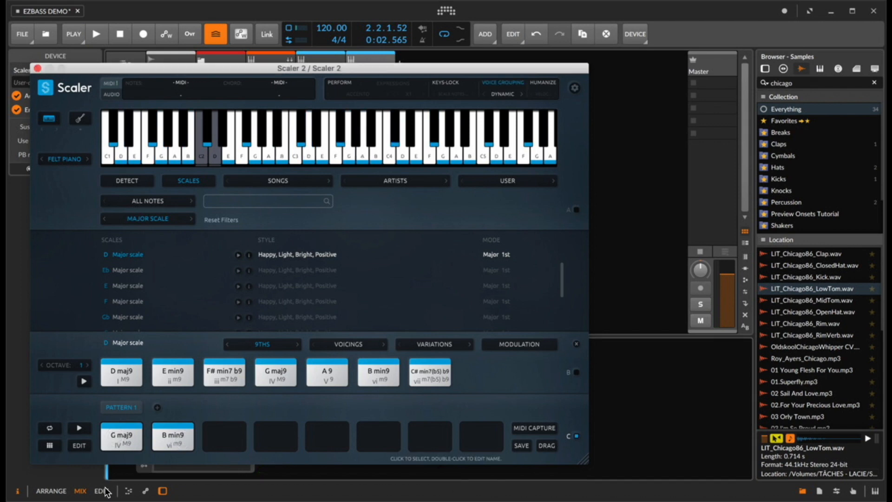
{"action": "left_click", "coordinate": [38, 68]}
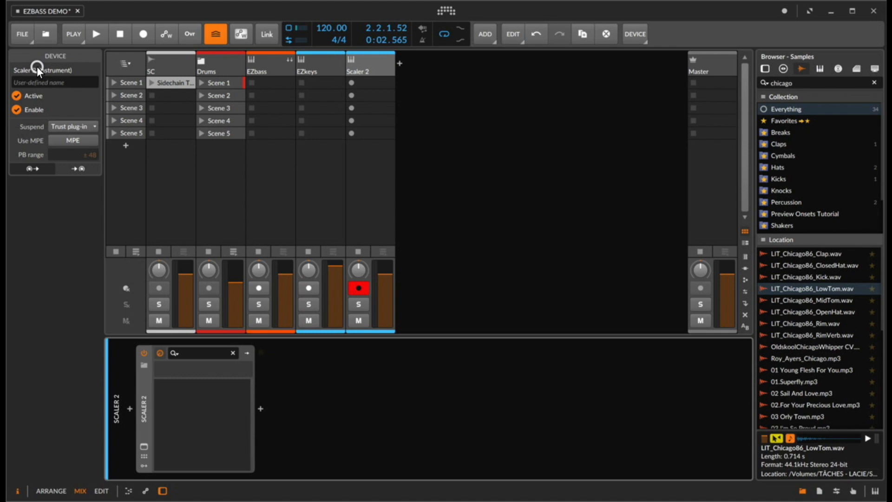
Open EZbass from the EZbass track and add a new groove block to its timeline
{"action": "left_click", "coordinate": [272, 67]}
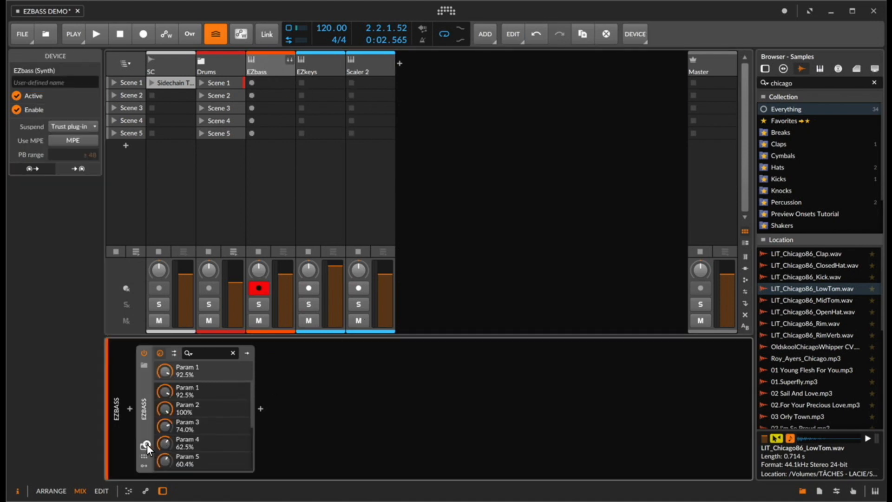
{"action": "left_click", "coordinate": [146, 446]}
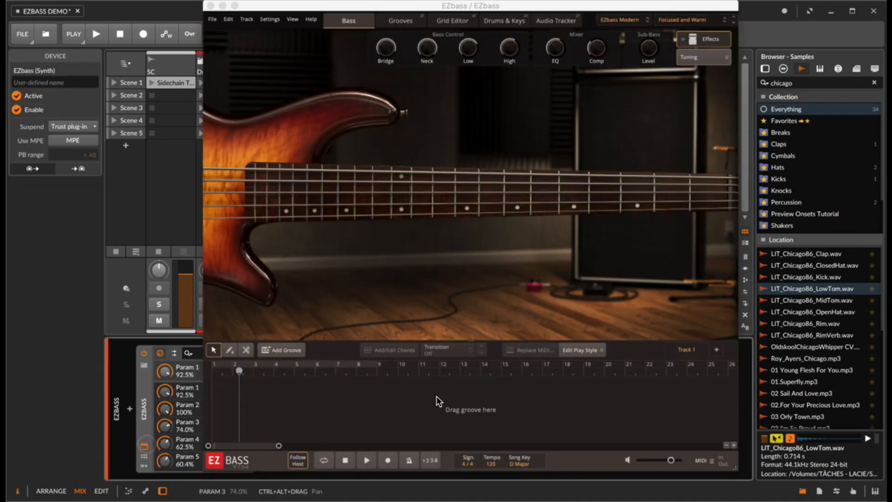
{"action": "left_click", "coordinate": [289, 350]}
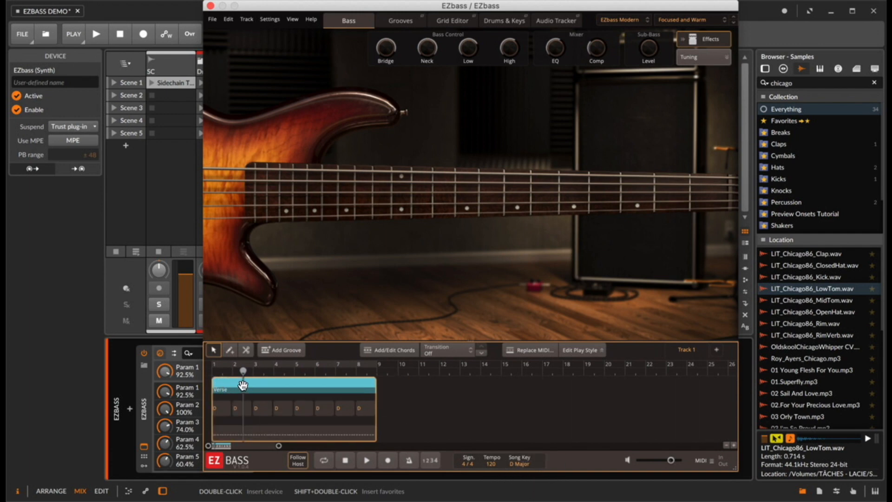
Shorten the Verse groove block to about one bar, ending near bar 2
{"action": "scroll", "coordinate": [243, 386], "scroll_direction": "up", "scroll_amount": 5}
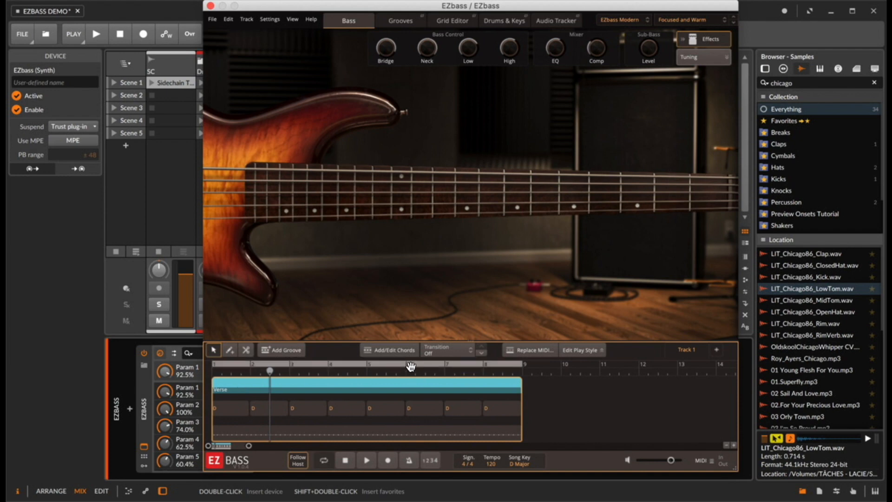
{"action": "scroll", "coordinate": [248, 402], "scroll_direction": "up", "scroll_amount": 4}
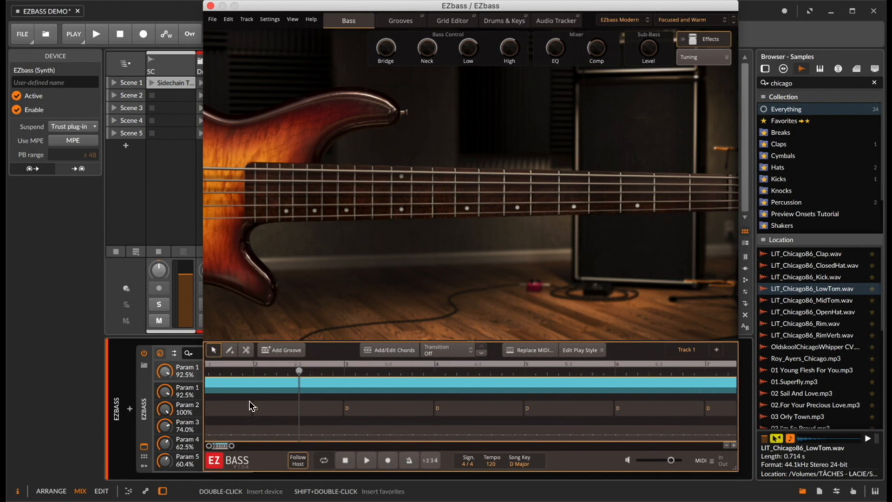
{"action": "scroll", "coordinate": [250, 402], "scroll_direction": "down", "scroll_amount": 2}
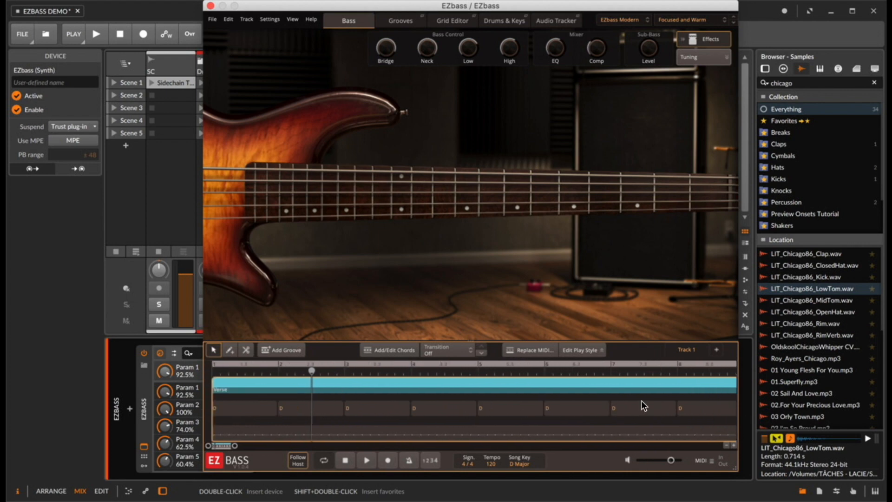
{"action": "scroll", "coordinate": [642, 402], "scroll_direction": "down", "scroll_amount": 2}
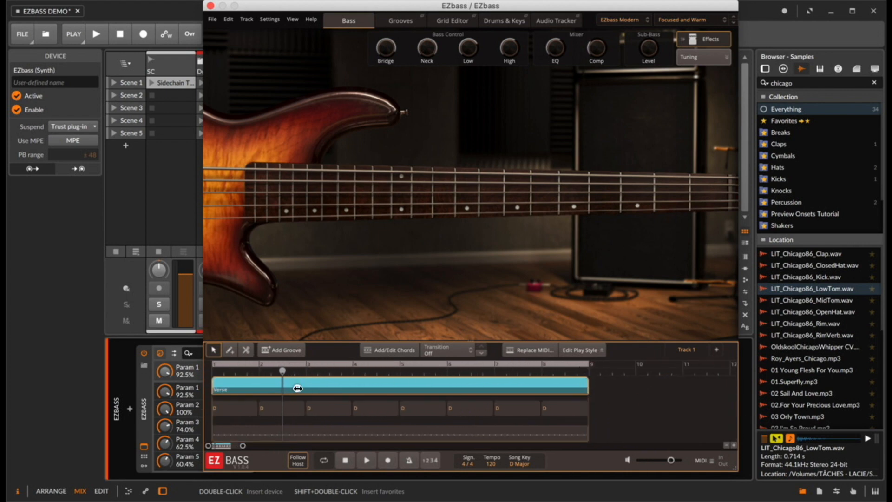
{"action": "left_click_drag", "start_coordinate": [297, 388], "coordinate": [305, 388]}
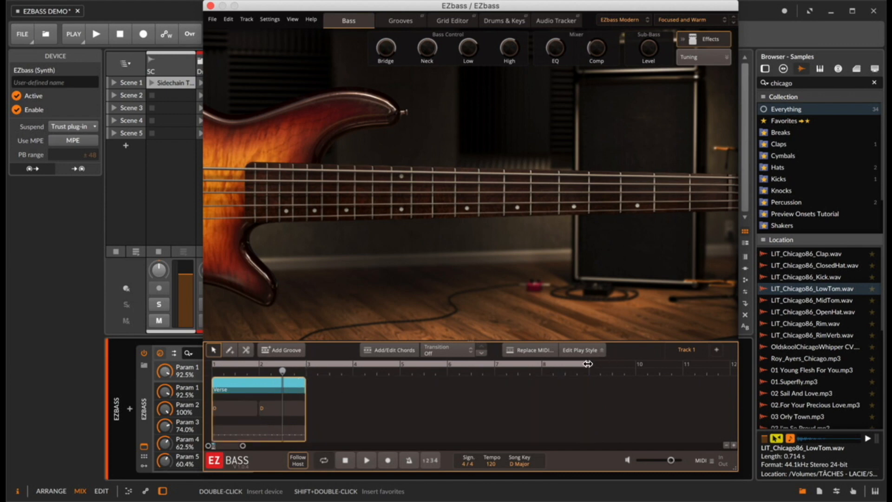
{"action": "left_click_drag", "start_coordinate": [588, 364], "coordinate": [259, 387]}
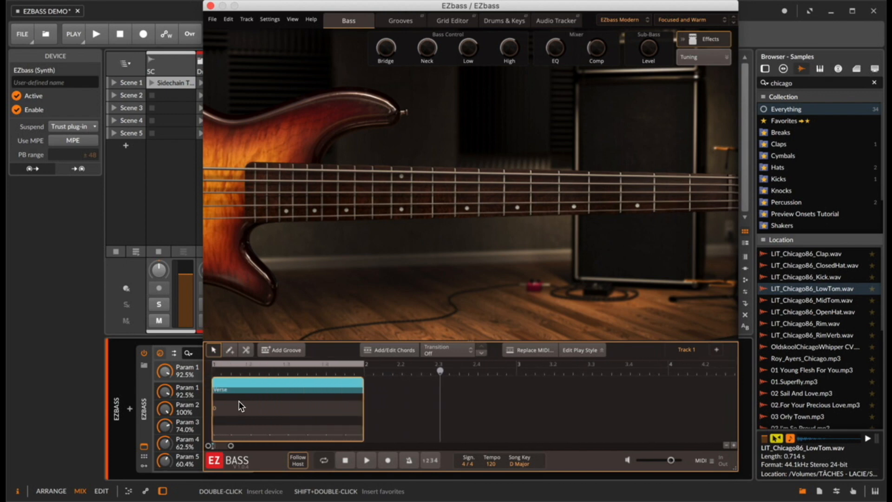
Play the loop back and lower the EZbass track's volume slightly in the mixer
{"action": "key", "text": "space"}
{"action": "key", "text": "space"}
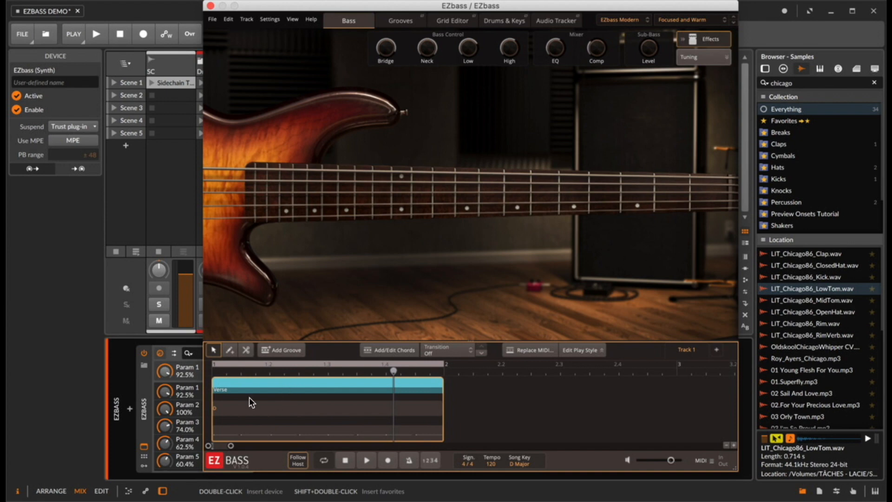
{"action": "left_click_drag", "start_coordinate": [267, 10], "coordinate": [406, 9]}
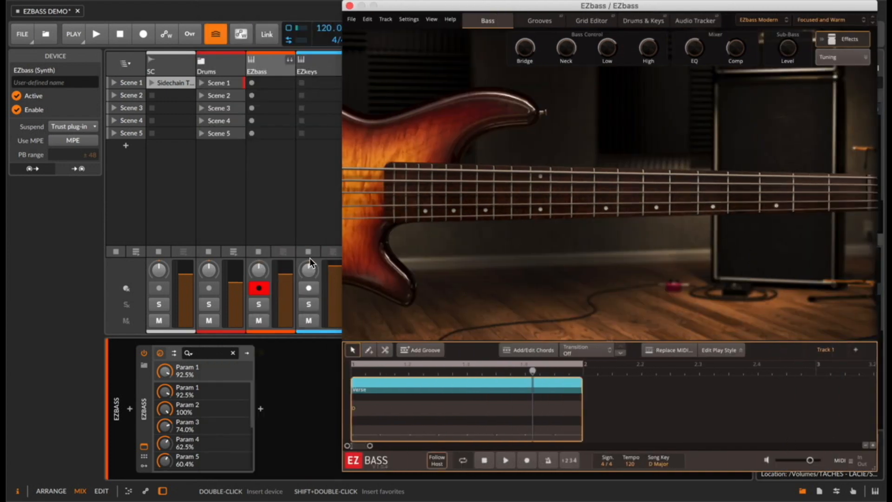
{"action": "left_click_drag", "start_coordinate": [285, 271], "coordinate": [284, 277]}
{"action": "key", "text": "space"}
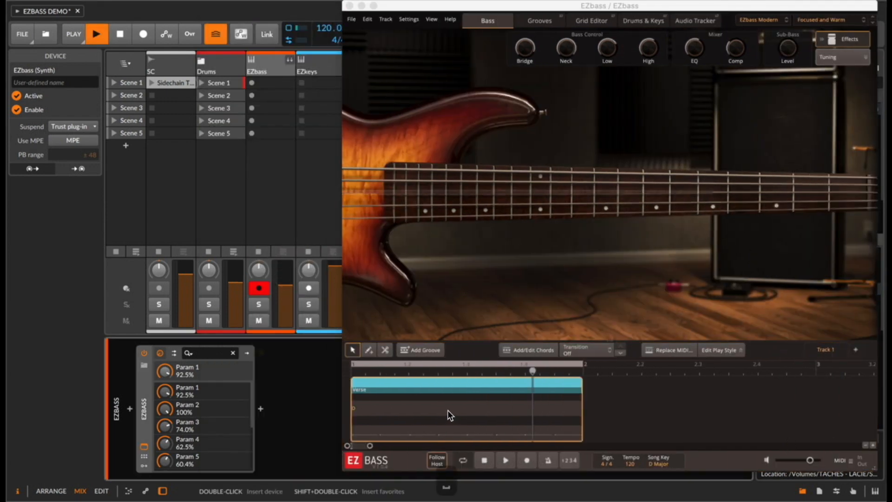
Try to cut the Verse groove block in two just before beat 1.3, and undo the cut
{"action": "key", "text": "3"}
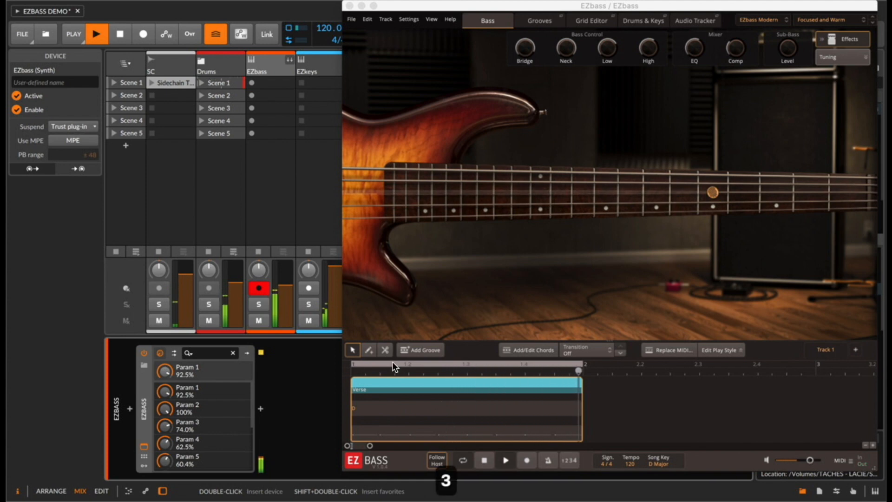
{"action": "left_click", "coordinate": [509, 369]}
{"action": "key", "text": "3"}
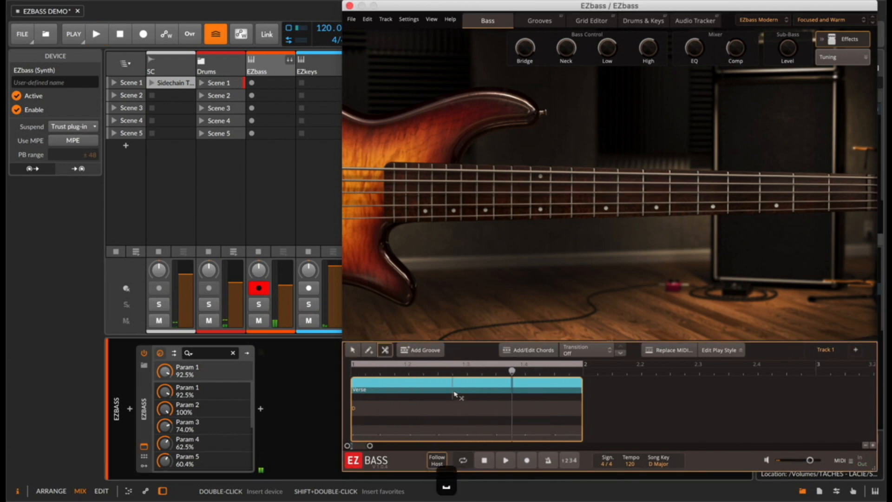
{"action": "left_click", "coordinate": [453, 393]}
{"action": "key", "text": "1"}
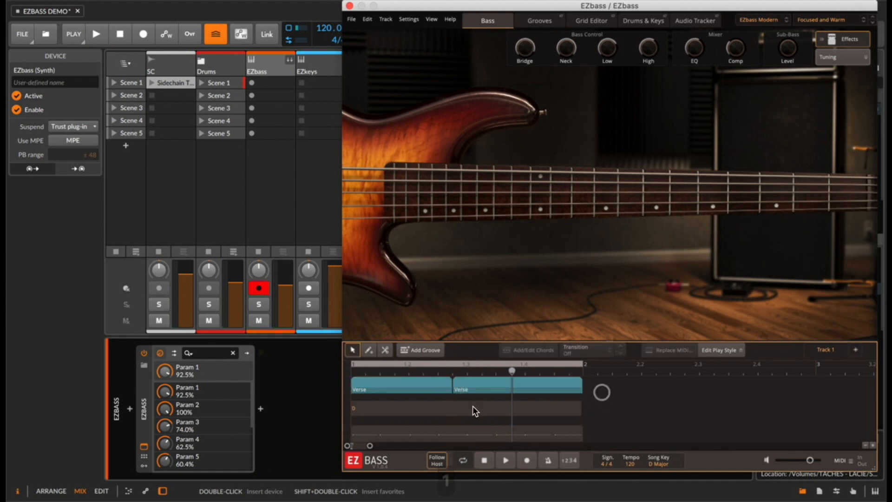
{"action": "key", "text": "super+z"}
Split the D chord in the Verse block's chord lane just before beat 1.3
{"action": "key", "text": "3"}
{"action": "left_click", "coordinate": [453, 410]}
{"action": "key", "text": "1"}
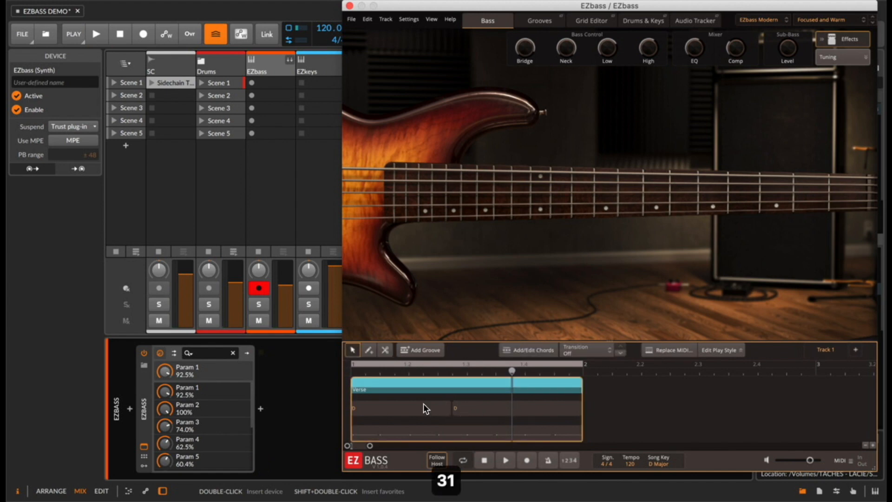
Move EZbass aside and reopen Scaler 2 beside it to check the chords in Pattern 1
{"action": "left_click", "coordinate": [423, 407]}
{"action": "left_click_drag", "start_coordinate": [378, 5], "coordinate": [454, 5]}
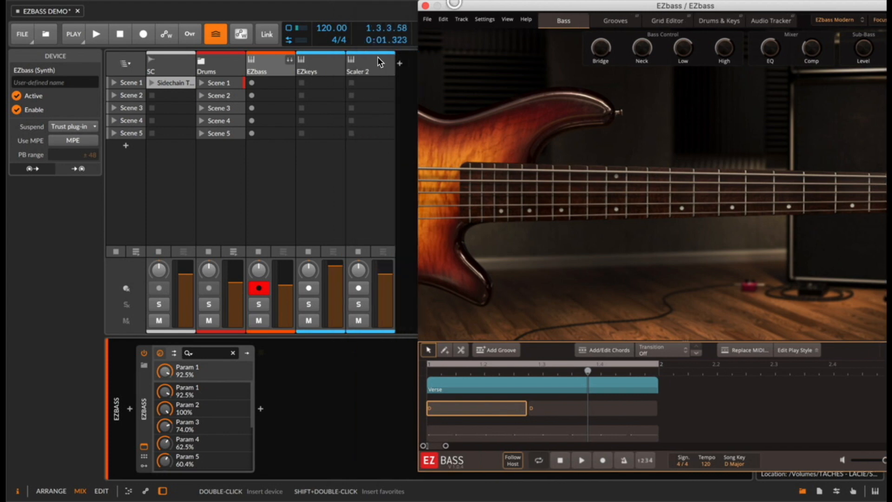
{"action": "left_click", "coordinate": [370, 62]}
{"action": "left_click", "coordinate": [143, 448]}
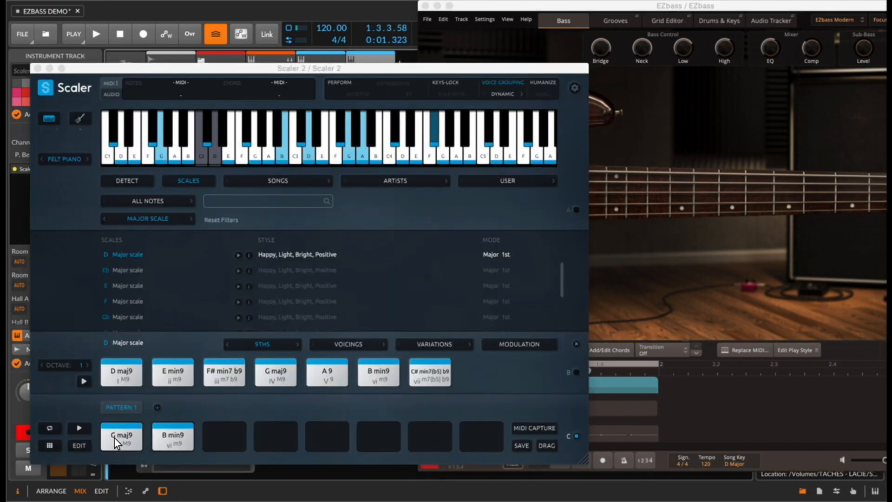
{"action": "left_click", "coordinate": [756, 382]}
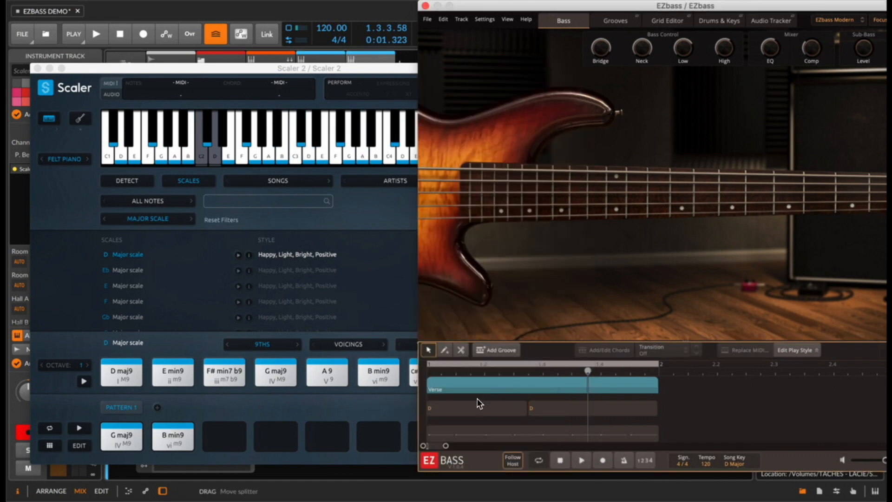
Change the Verse block's first chord to G and its second chord to Bm, and close Scaler 2
{"action": "left_click", "coordinate": [457, 411]}
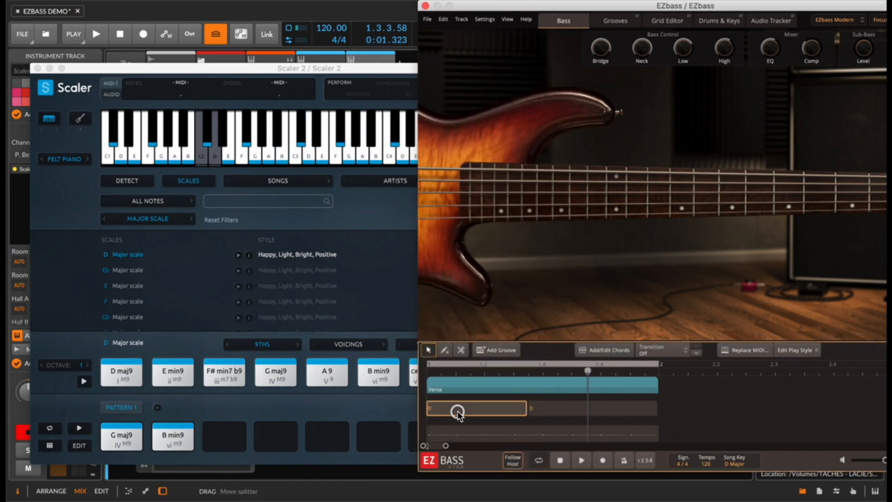
{"action": "left_click", "coordinate": [612, 350]}
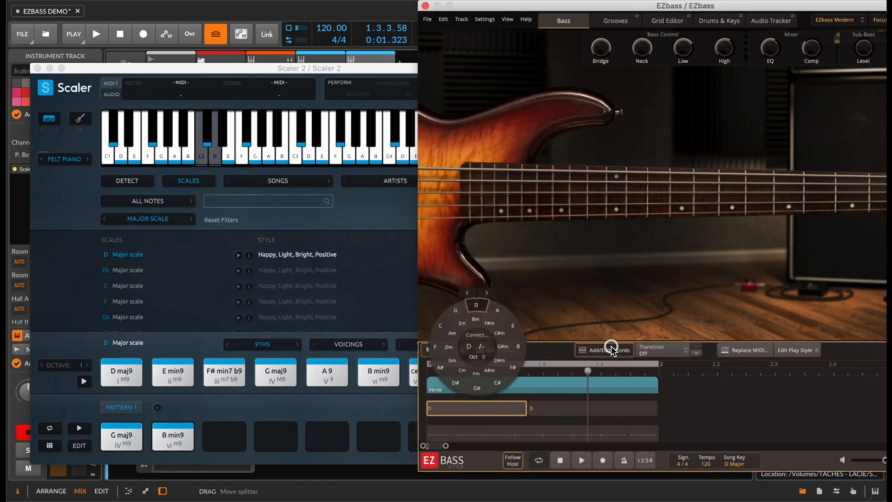
{"action": "left_click", "coordinate": [456, 314]}
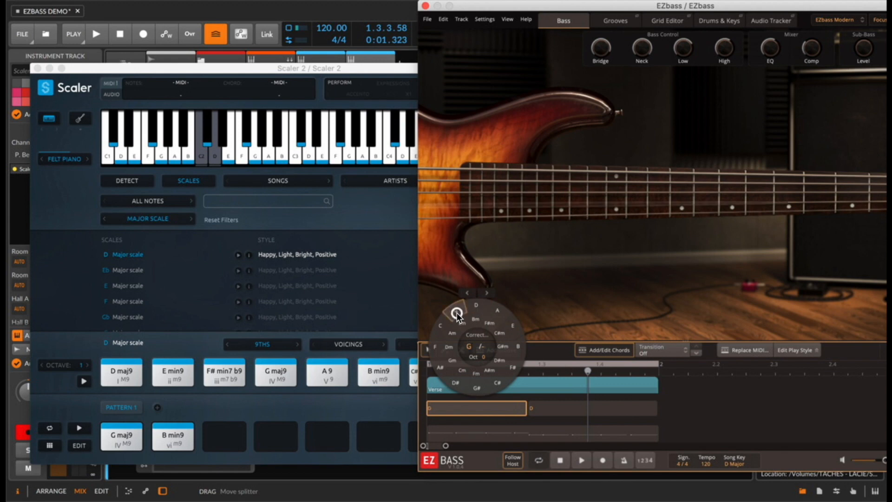
{"action": "left_click", "coordinate": [548, 411]}
{"action": "left_click", "coordinate": [590, 319]}
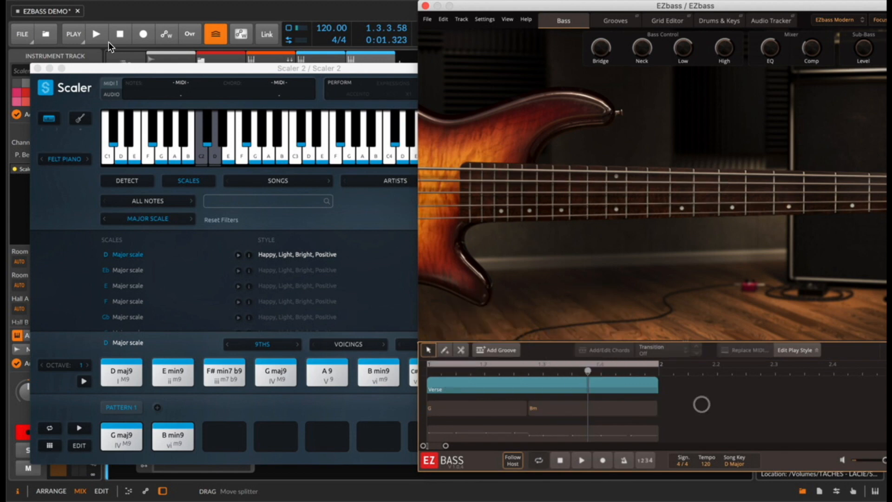
{"action": "left_click", "coordinate": [37, 68]}
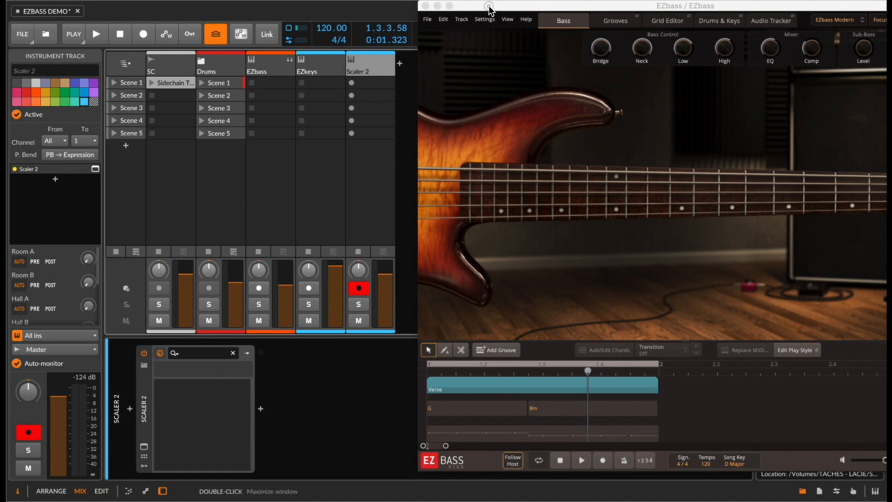
Play the bass line with the loop and raise the EZbass track's volume to -4.2 dB
{"action": "left_click_drag", "start_coordinate": [490, 5], "coordinate": [390, 5]}
{"action": "key", "text": "space"}
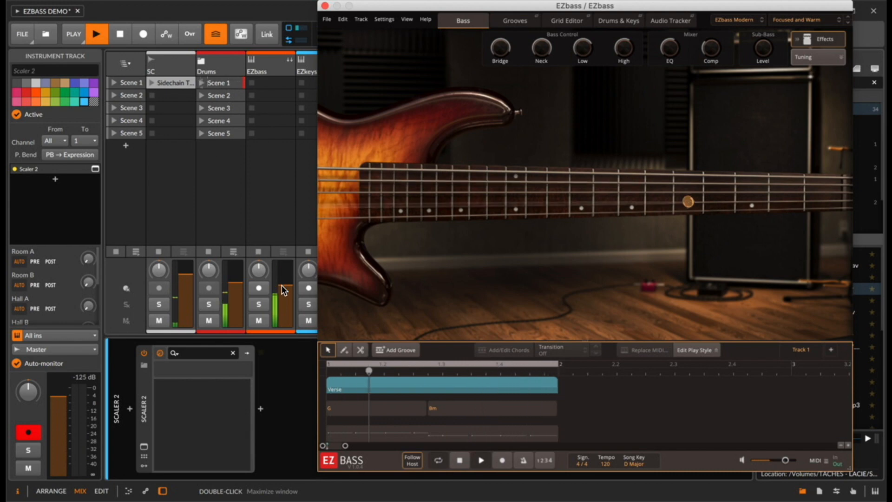
{"action": "left_click_drag", "start_coordinate": [285, 285], "coordinate": [286, 281]}
{"action": "key", "text": "space"}
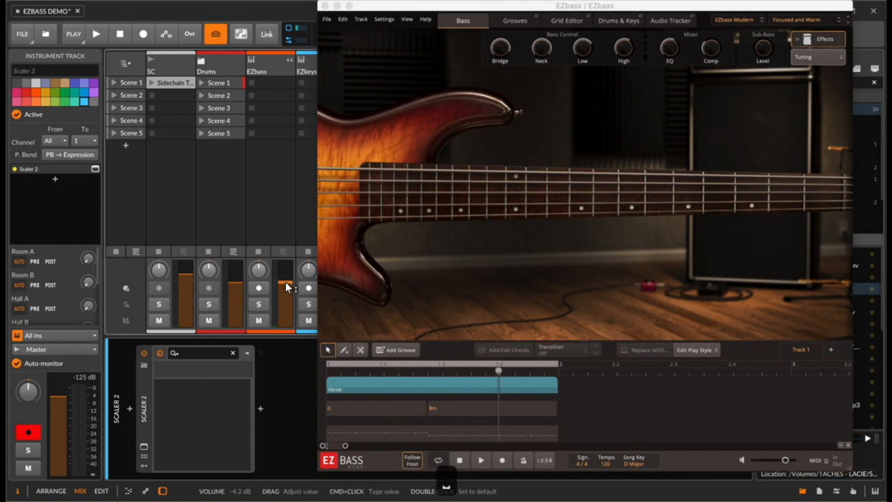
{"action": "left_click_drag", "start_coordinate": [387, 10], "coordinate": [282, 9]}
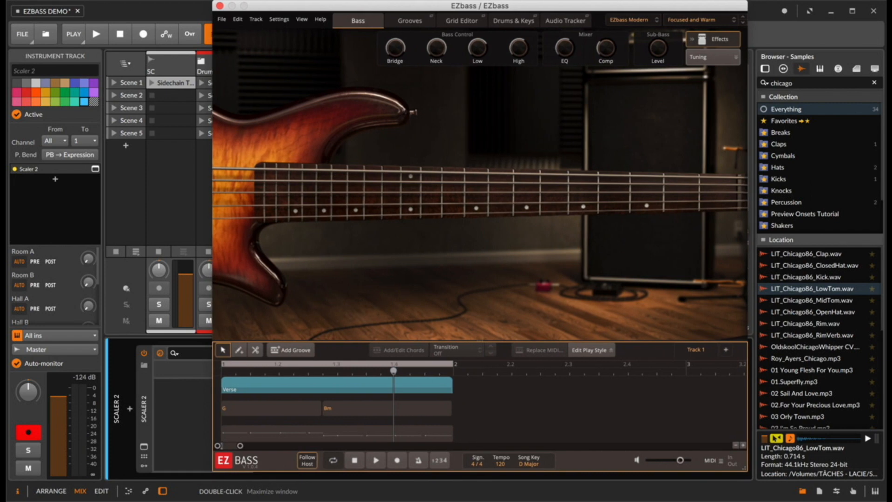
Duplicate the Verse block into bar 2 and copy the resulting pair into bars 3 and 4
{"action": "left_click", "coordinate": [302, 392]}
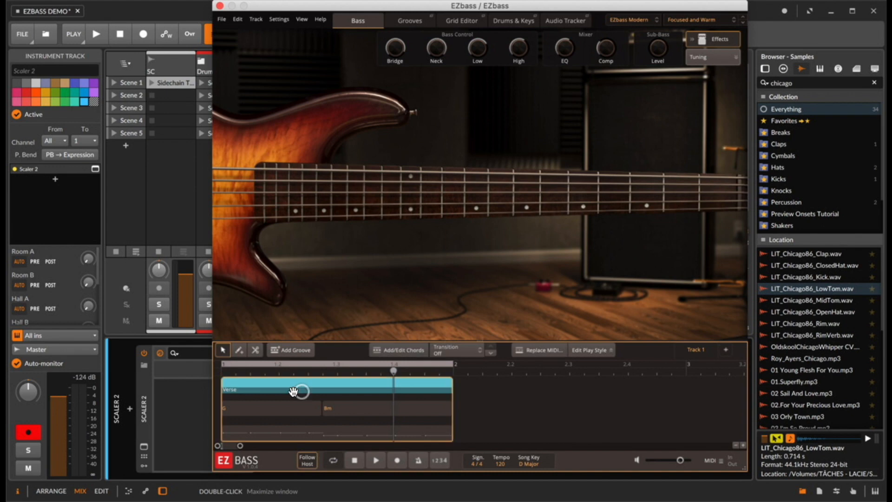
{"action": "left_click_drag", "start_coordinate": [239, 384], "coordinate": [465, 389]}
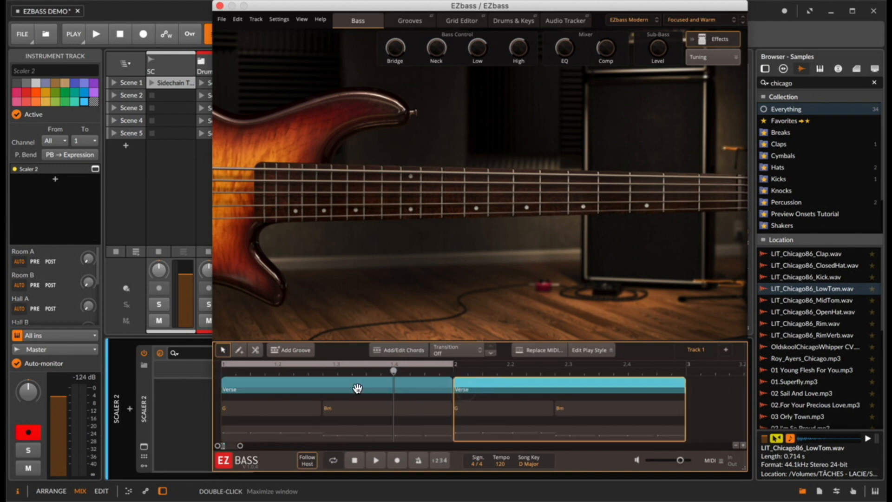
{"action": "left_click", "coordinate": [483, 386], "text": "shift"}
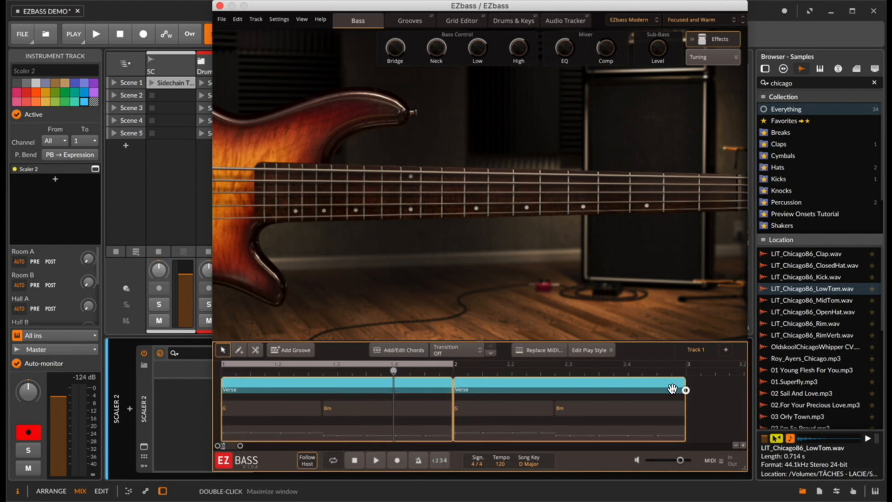
{"action": "mouse_move", "coordinate": [672, 389]}
{"action": "left_mouse_down"}
{"action": "mouse_move", "coordinate": [713, 396]}
{"action": "mouse_move", "coordinate": [686, 398]}
{"action": "left_mouse_up"}
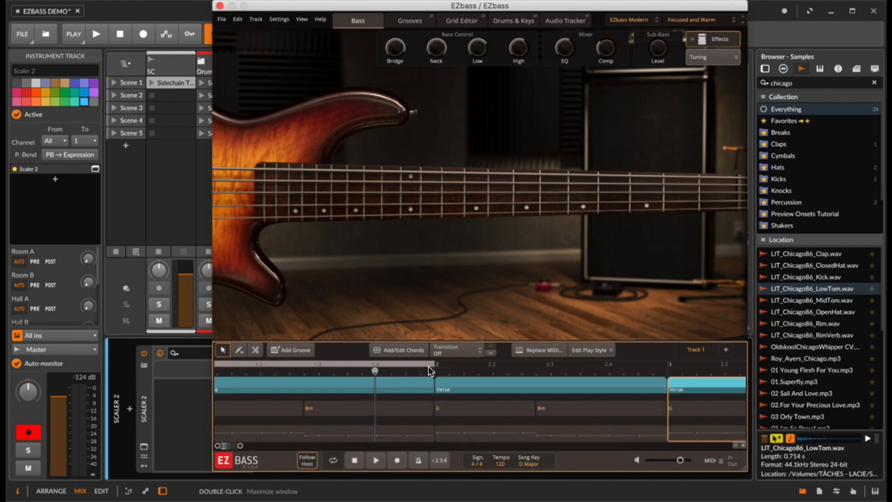
Select all four Verse blocks and join them into a single four-bar block
{"action": "left_click", "coordinate": [414, 385]}
{"action": "scroll", "coordinate": [460, 386], "scroll_direction": "up", "scroll_amount": 4}
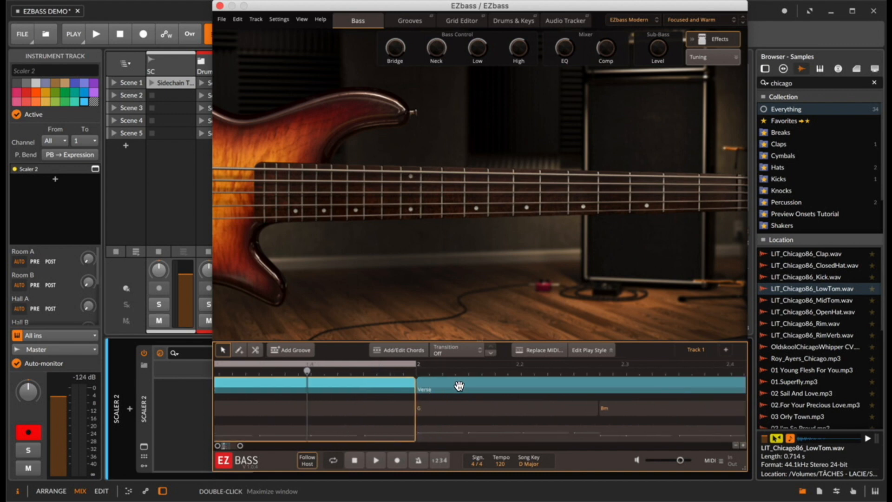
{"action": "scroll", "coordinate": [460, 386], "scroll_direction": "down", "scroll_amount": 10}
{"action": "left_click", "coordinate": [546, 386], "text": "shift"}
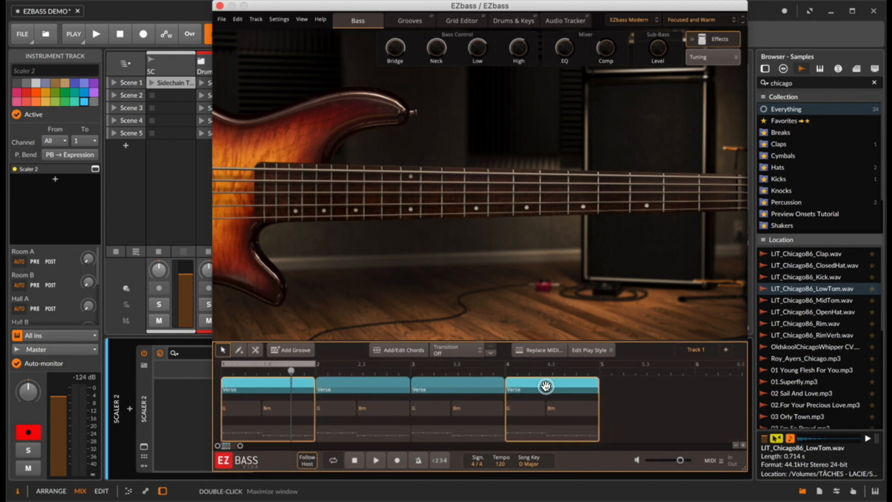
{"action": "left_click", "coordinate": [471, 380], "text": "shift"}
{"action": "left_click", "coordinate": [345, 381], "text": "shift"}
{"action": "key", "text": "j"}
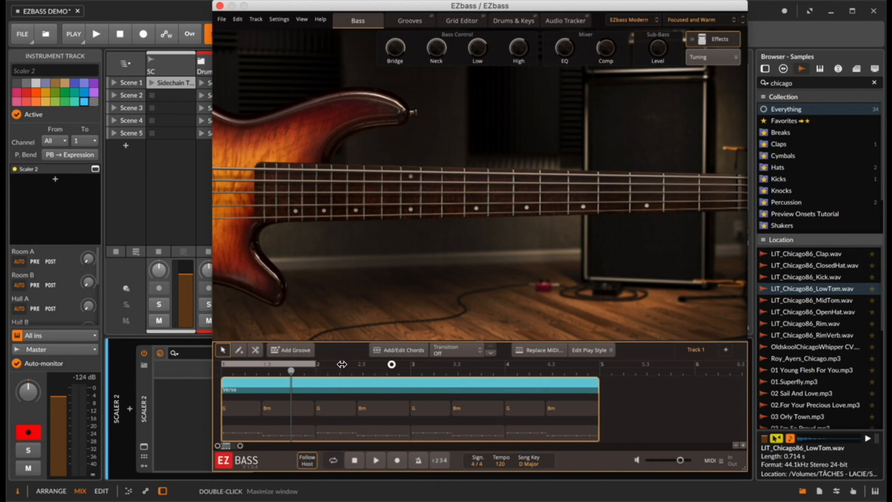
Extend the loop range across all four bars of the joined Verse block and play it briefly
{"action": "left_click_drag", "start_coordinate": [342, 364], "coordinate": [597, 375]}
{"action": "key", "text": "space"}
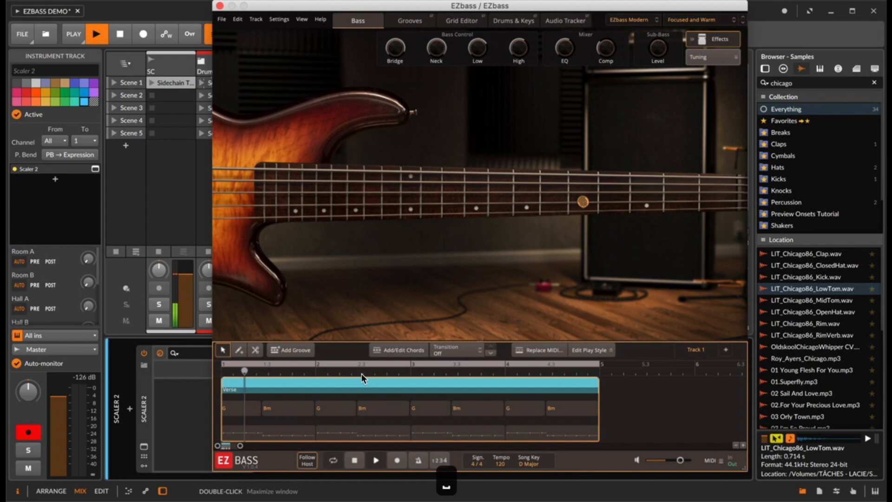
{"action": "key", "text": "space"}
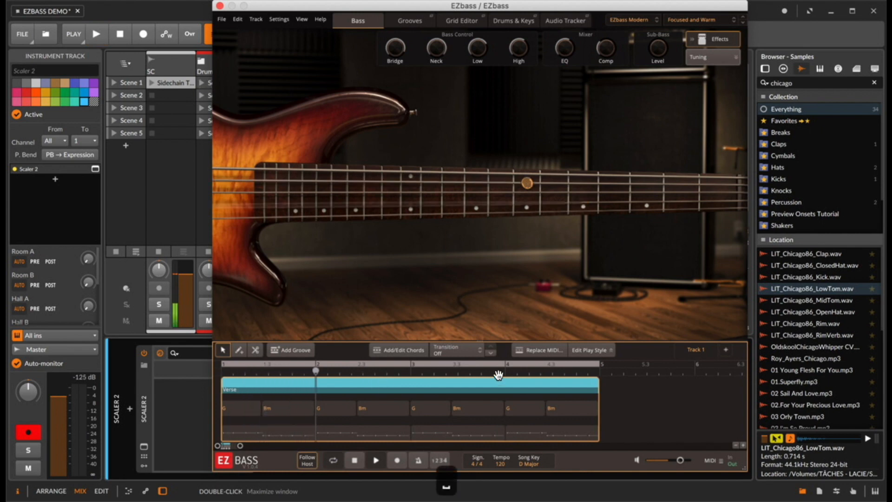
Browse replacement grooves for the Verse block, filter them by the Latin genre, and leave without replacing the MIDI
{"action": "left_click", "coordinate": [537, 351]}
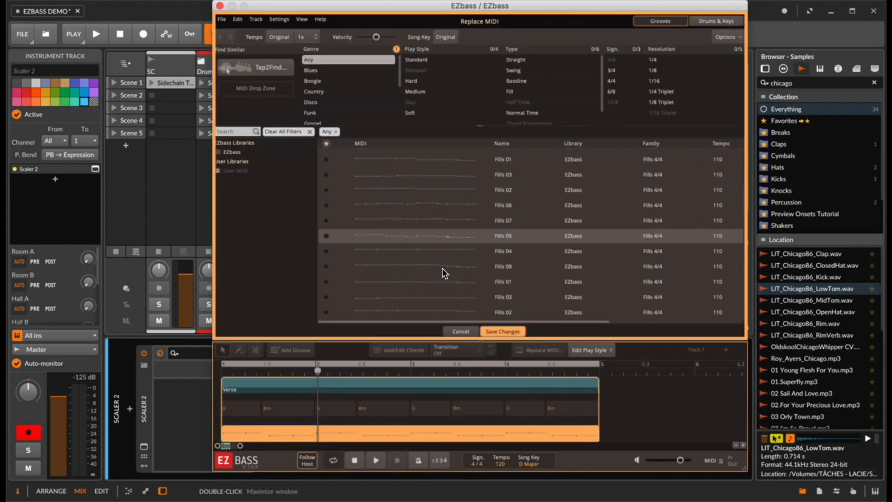
{"action": "scroll", "coordinate": [443, 269], "scroll_direction": "down", "scroll_amount": 10}
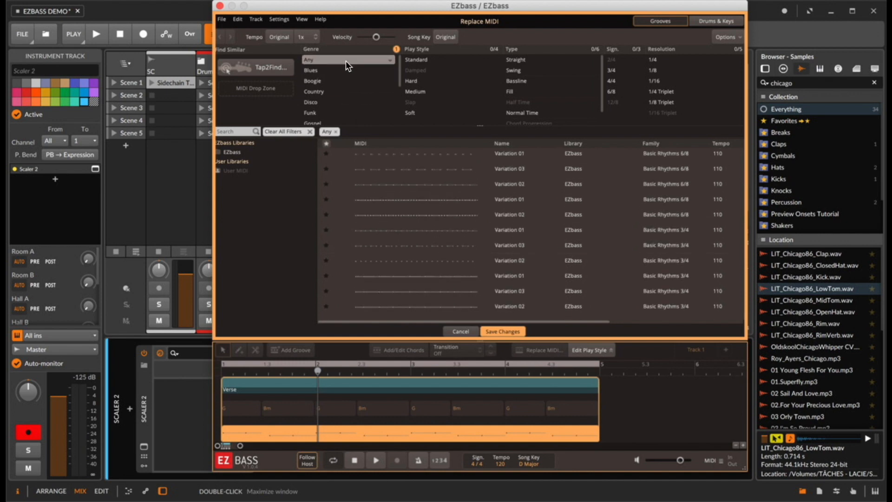
{"action": "scroll", "coordinate": [440, 193], "scroll_direction": "up", "scroll_amount": 10}
{"action": "scroll", "coordinate": [333, 76], "scroll_direction": "down", "scroll_amount": 2}
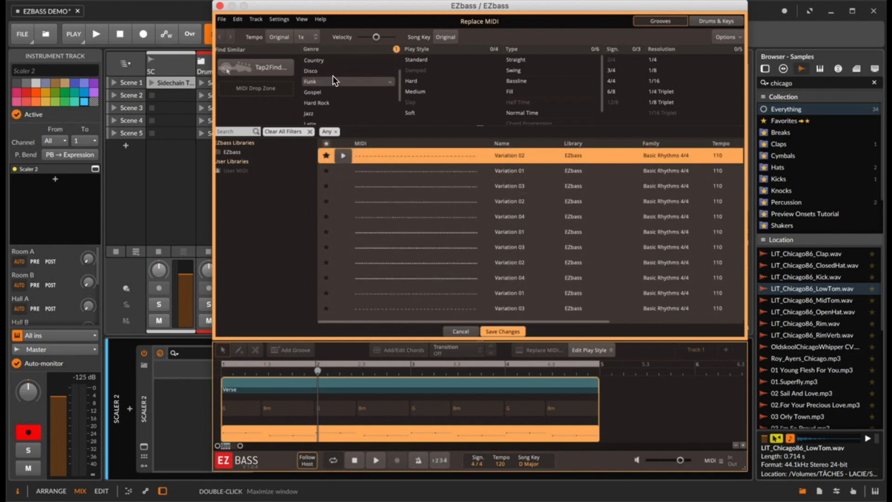
{"action": "scroll", "coordinate": [332, 76], "scroll_direction": "down", "scroll_amount": 2}
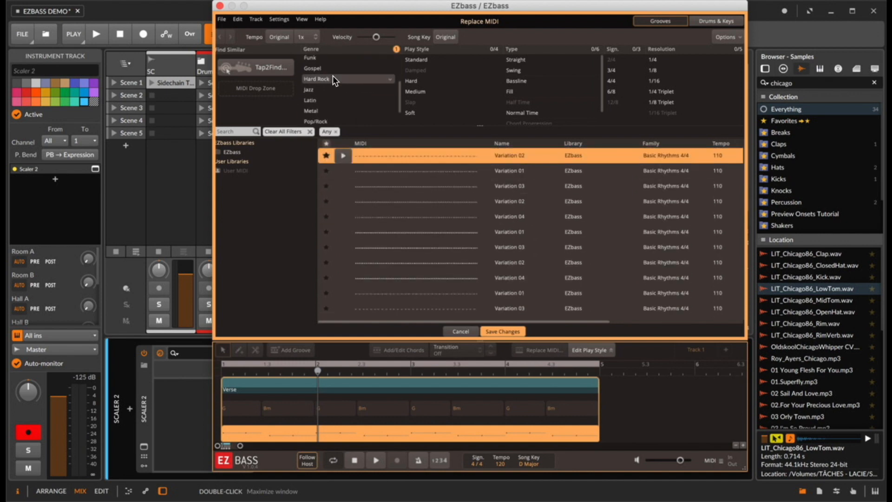
{"action": "left_click", "coordinate": [316, 99]}
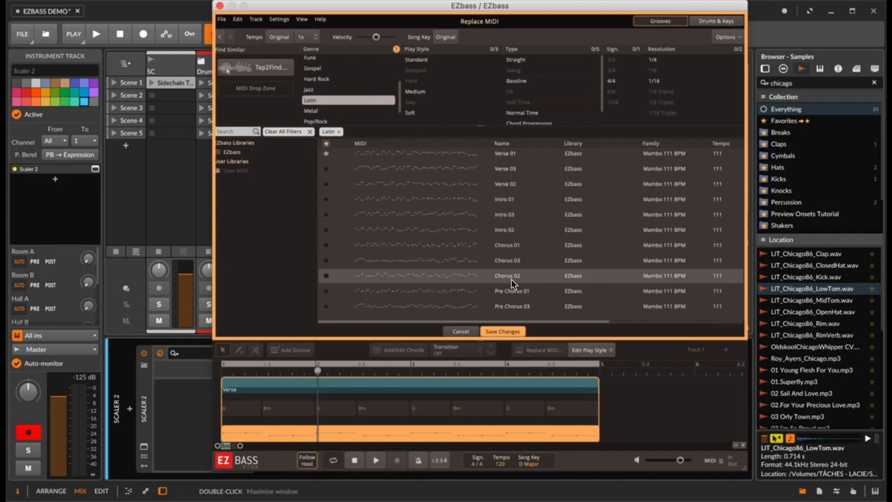
{"action": "scroll", "coordinate": [512, 279], "scroll_direction": "up", "scroll_amount": 10}
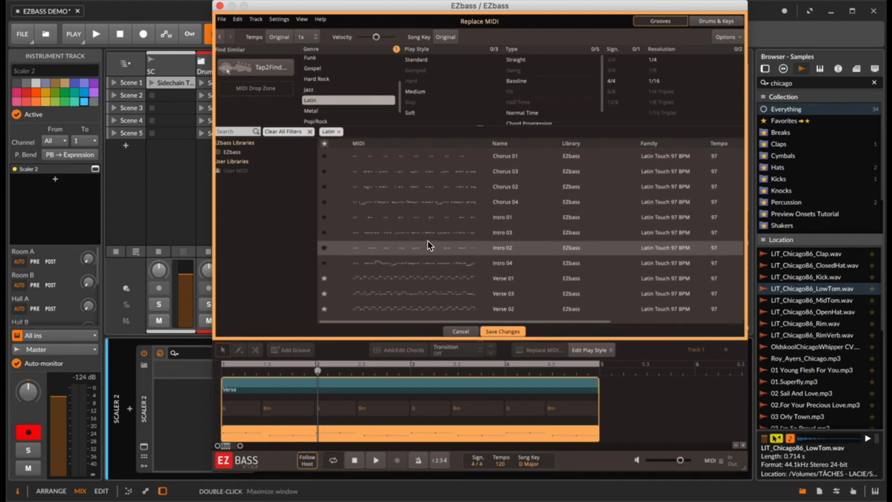
{"action": "left_click", "coordinate": [467, 331]}
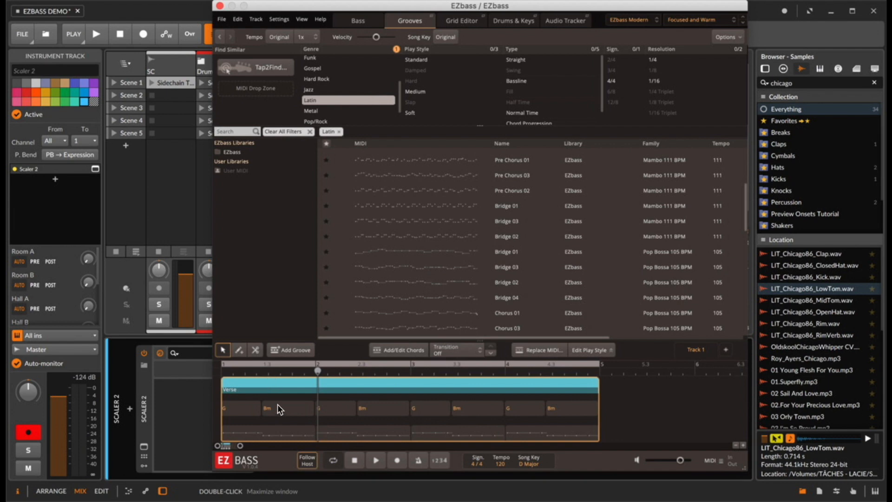
Play the current bass line with the loop while moving EZbass aside to view the mixer, and stop playback
{"action": "key", "text": "space"}
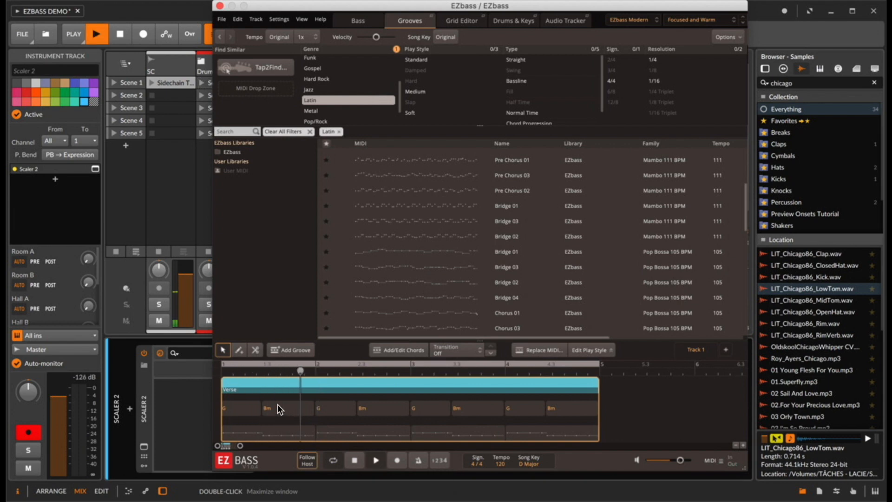
{"action": "left_click_drag", "start_coordinate": [269, 10], "coordinate": [394, 9]}
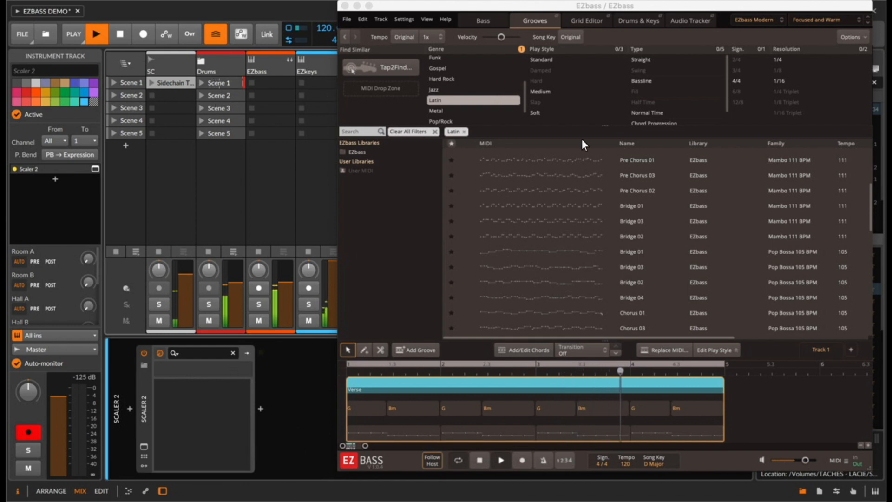
{"action": "key", "text": "space"}
{"action": "left_click_drag", "start_coordinate": [492, 9], "coordinate": [278, 8]}
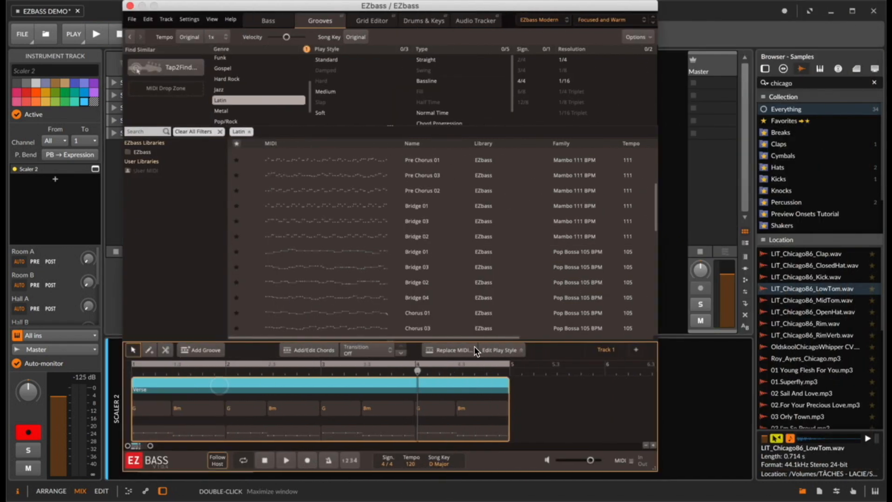
Audition the Latin Touch 97 BPM grooves Verse 01, Verse 03 and Verse 02 as replacement MIDI for the Verse block
{"action": "left_click", "coordinate": [460, 352]}
{"action": "scroll", "coordinate": [342, 230], "scroll_direction": "down", "scroll_amount": 5}
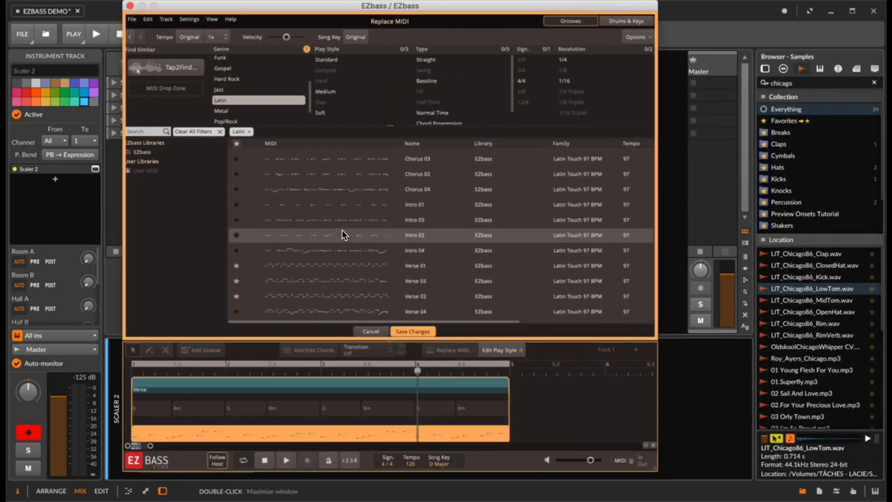
{"action": "left_click", "coordinate": [321, 266]}
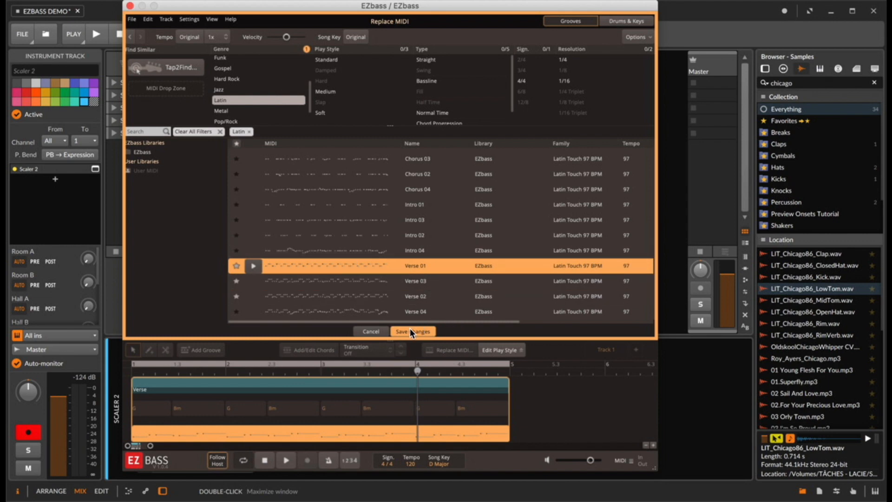
{"action": "key", "text": "space"}
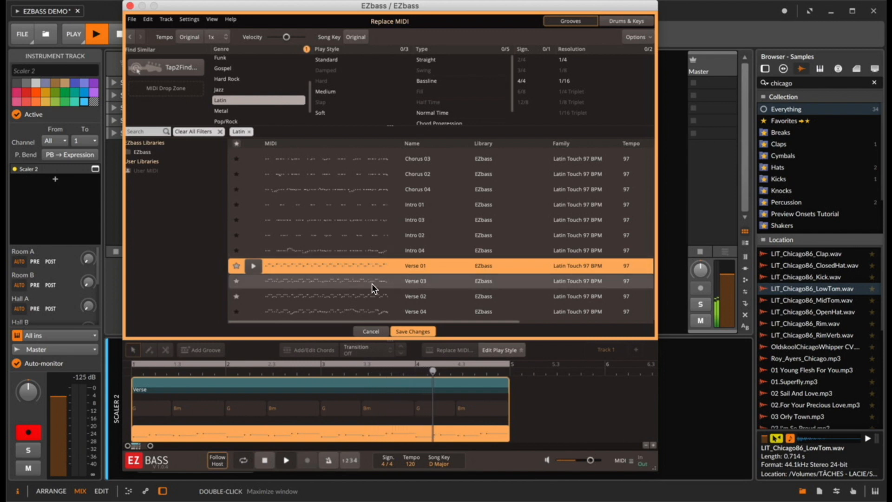
{"action": "left_click", "coordinate": [348, 281]}
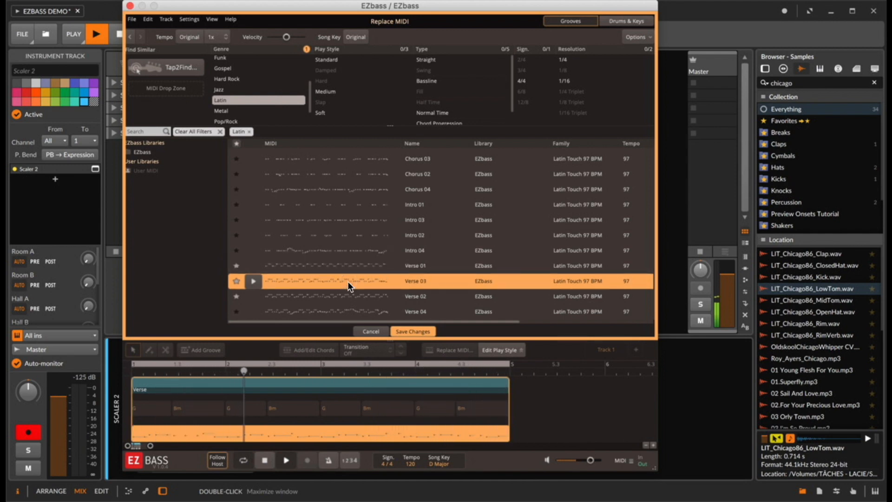
{"action": "left_click", "coordinate": [348, 299]}
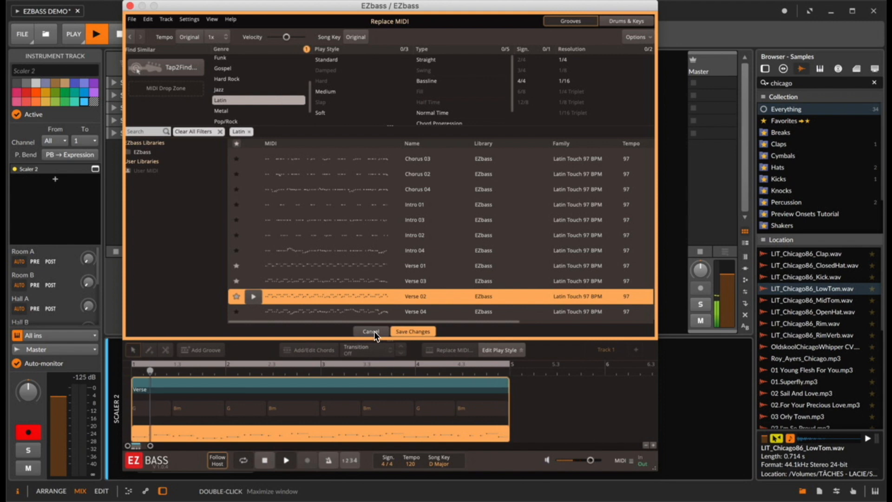
Audition Funk grooves and replace the Verse block's MIDI with Intro 02 from '80s Lesson 116 BPM
{"action": "scroll", "coordinate": [236, 85], "scroll_direction": "up", "scroll_amount": 2}
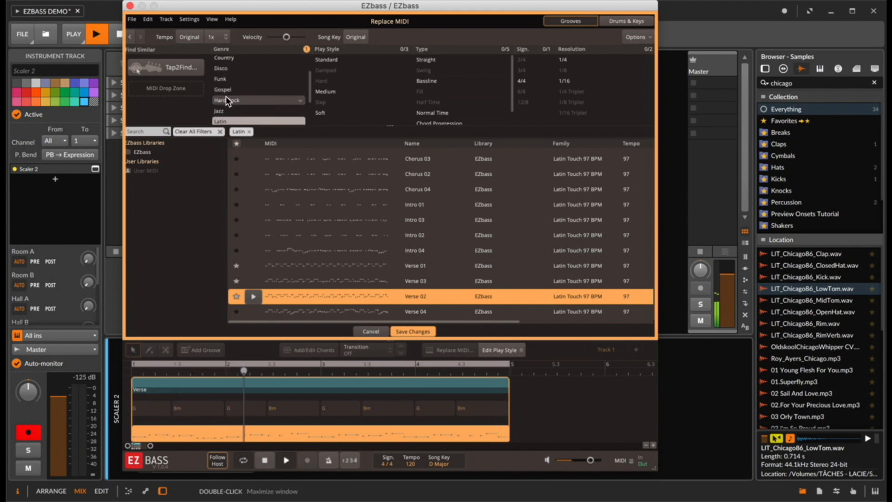
{"action": "left_click", "coordinate": [231, 78]}
{"action": "left_click", "coordinate": [325, 158]}
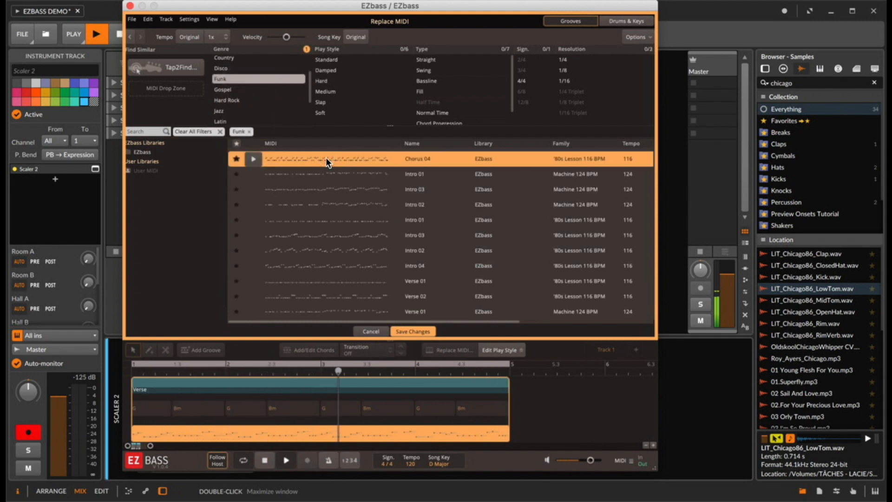
{"action": "left_click", "coordinate": [322, 250]}
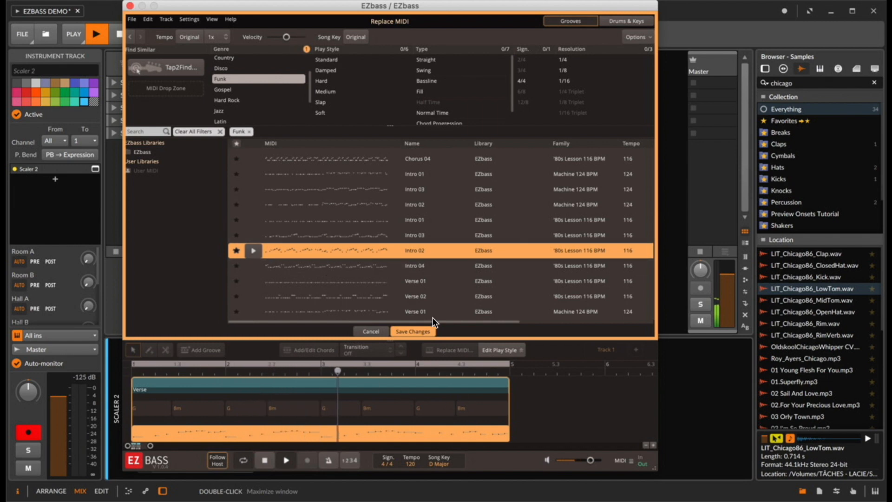
{"action": "left_click", "coordinate": [416, 331]}
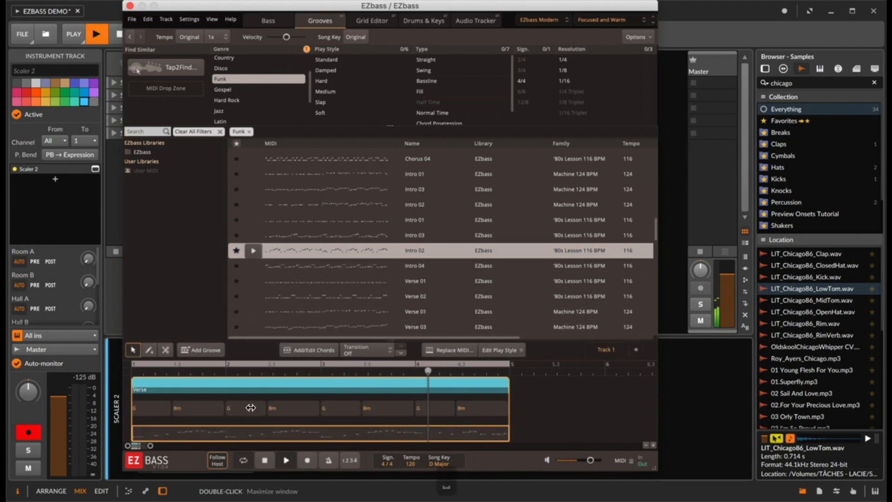
Show the Verse block's play style controls and open its notes in the Grid Editor
{"action": "left_click", "coordinate": [204, 385]}
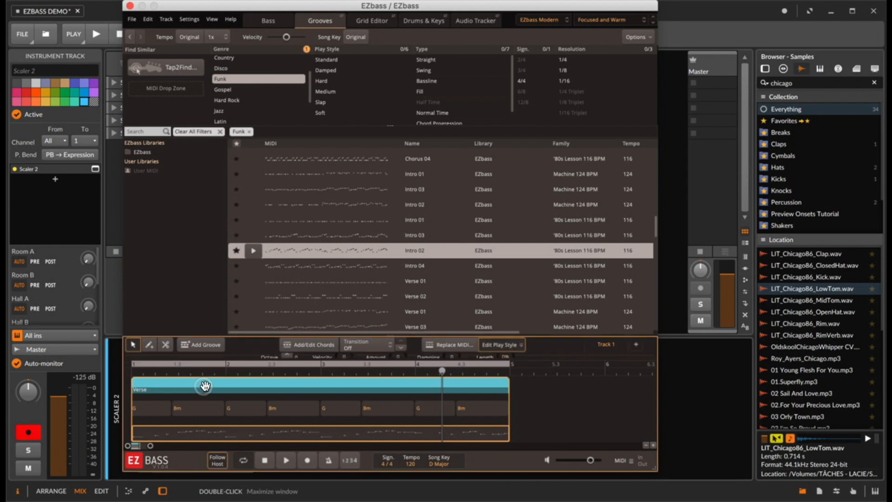
{"action": "left_click", "coordinate": [369, 20]}
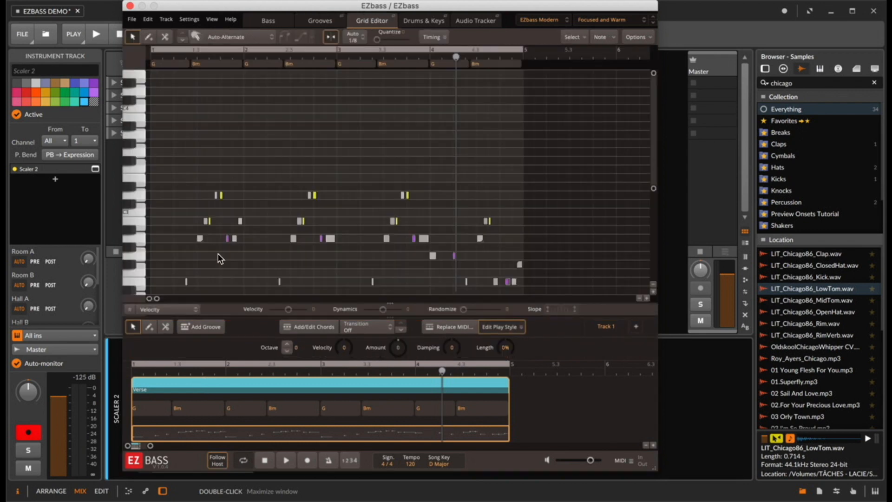
{"action": "scroll", "coordinate": [218, 253], "scroll_direction": "down", "scroll_amount": 8}
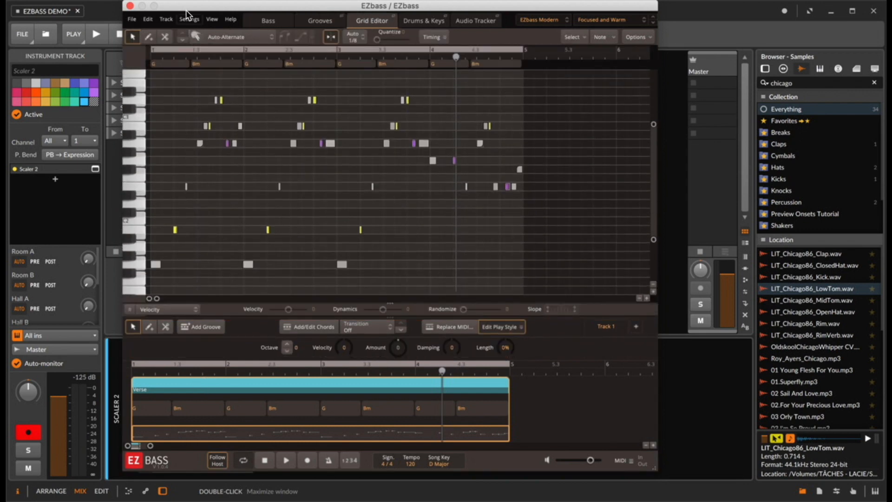
{"action": "left_click_drag", "start_coordinate": [185, 10], "coordinate": [183, 11]}
{"action": "scroll", "coordinate": [188, 275], "scroll_direction": "down", "scroll_amount": 2}
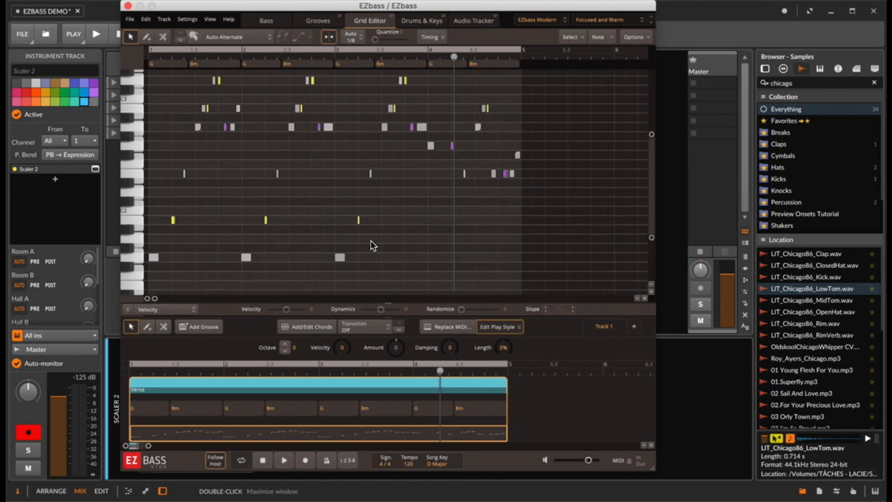
Select the first Percussive Right Hand note in bar 1 of the grid, just below C2
{"action": "left_click", "coordinate": [644, 298]}
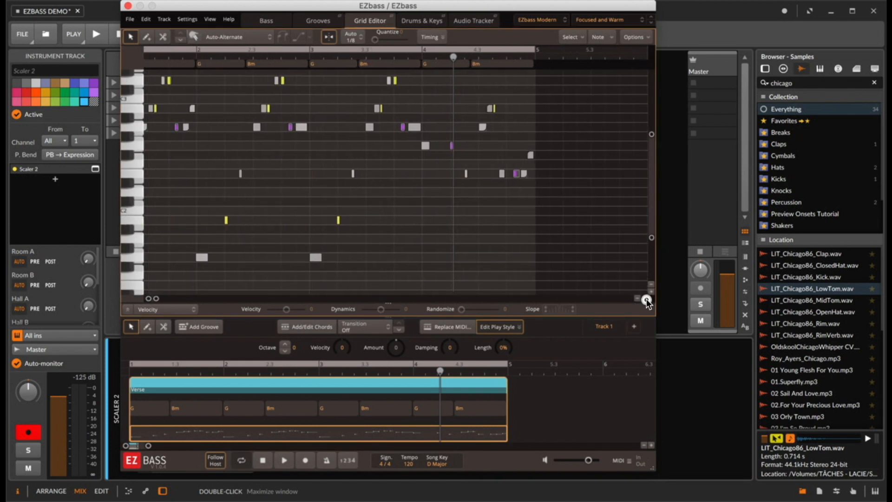
{"action": "left_click", "coordinate": [645, 299]}
{"action": "left_click", "coordinate": [646, 299]}
{"action": "scroll", "coordinate": [344, 248], "scroll_direction": "left", "scroll_amount": 7}
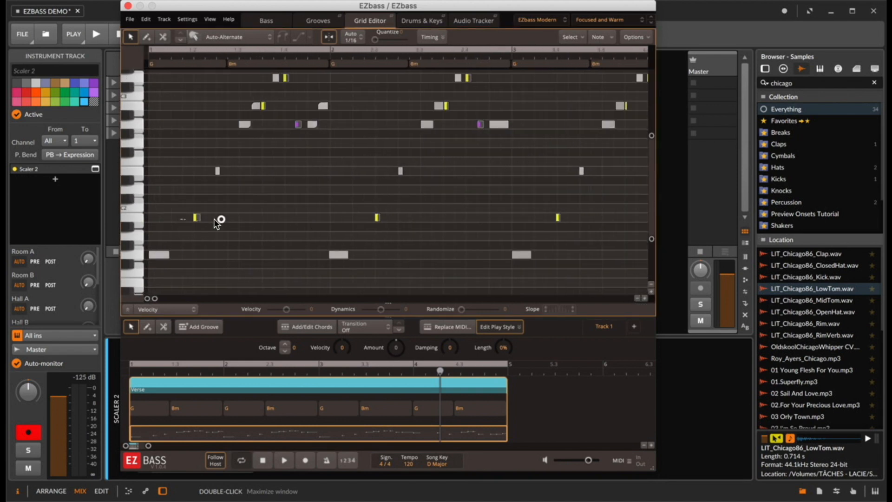
{"action": "left_click", "coordinate": [196, 217]}
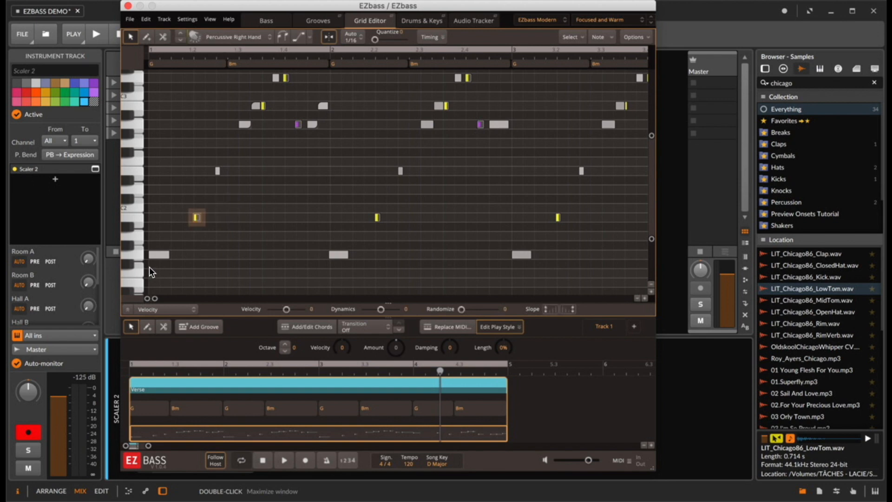
Examine the articulation options for the selected note and the slide options for the last two notes of bar 1
{"action": "left_click", "coordinate": [212, 36]}
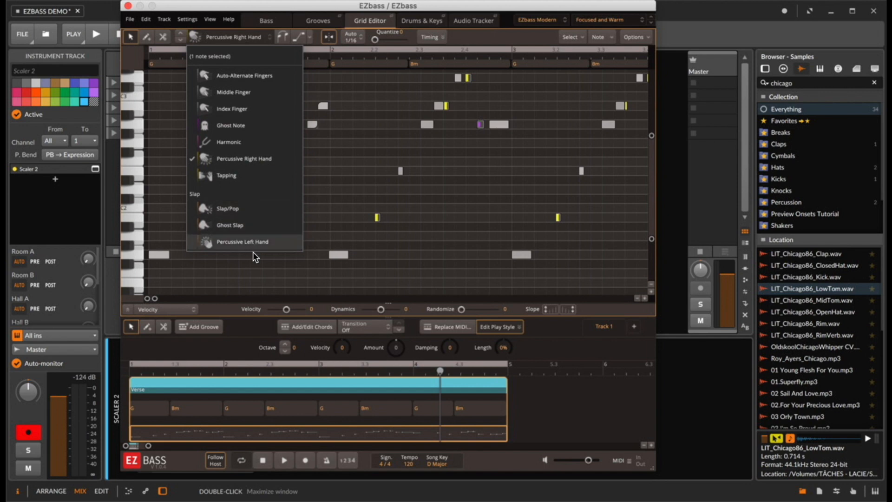
{"action": "left_click", "coordinate": [304, 207]}
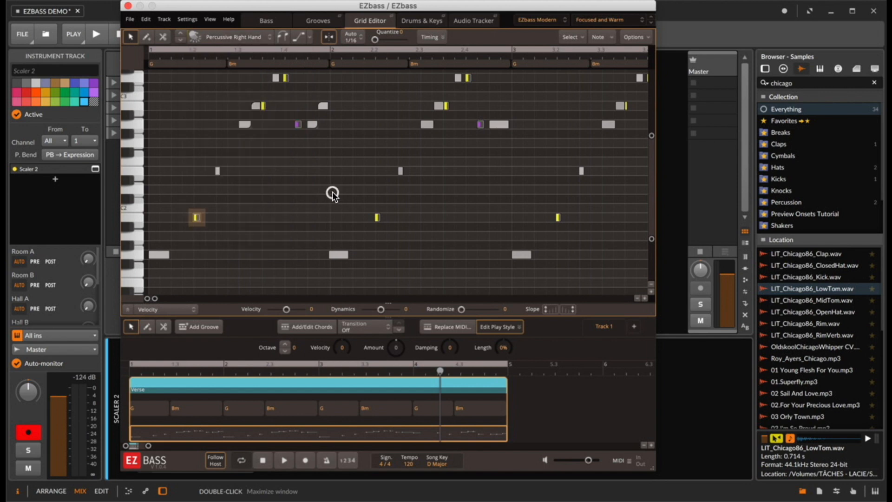
{"action": "scroll", "coordinate": [299, 97], "scroll_direction": "up", "scroll_amount": 1}
{"action": "left_click_drag", "start_coordinate": [309, 111], "coordinate": [329, 163]}
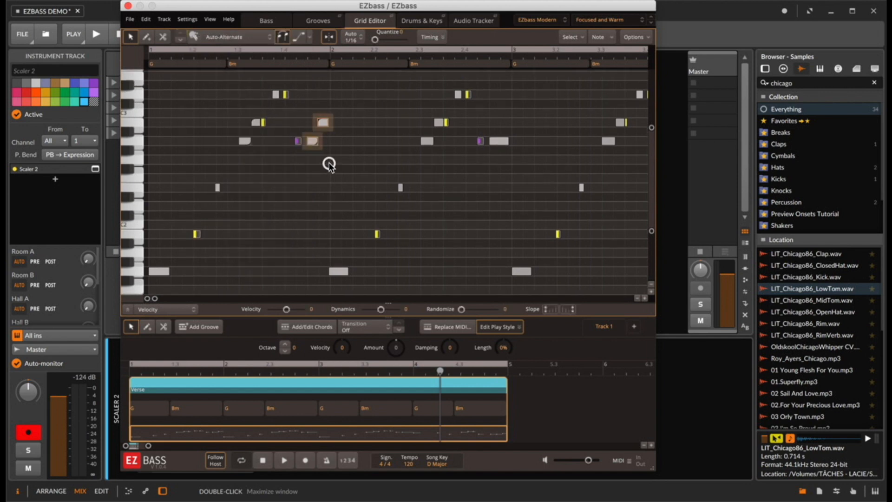
{"action": "left_click", "coordinate": [310, 39]}
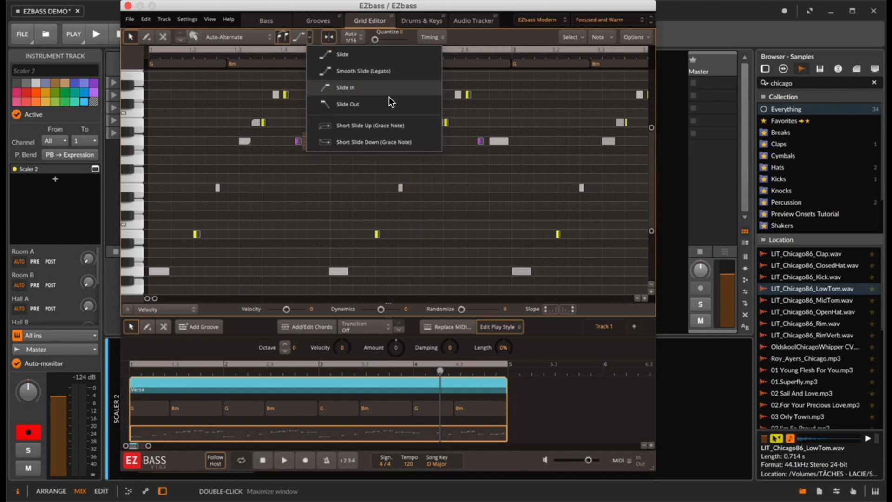
{"action": "left_click", "coordinate": [302, 231]}
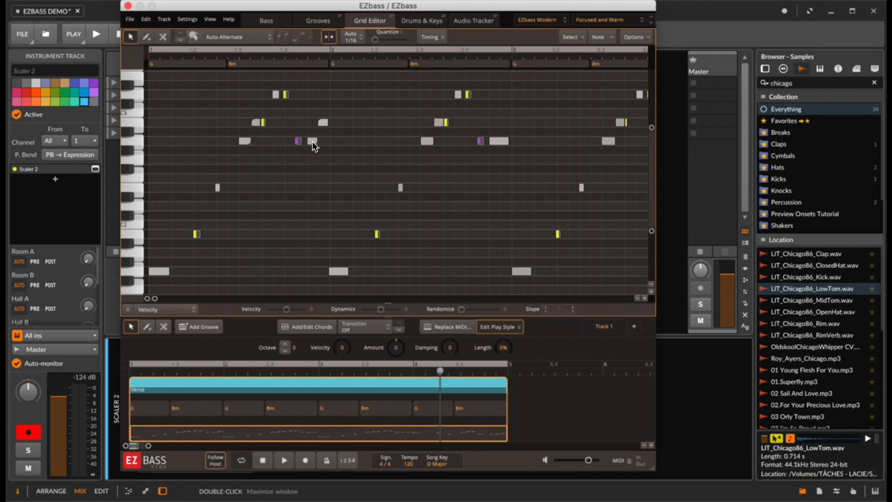
Select the second-to-last note of bar 1 and reposition the EZbass window to uncover the scene names
{"action": "scroll", "coordinate": [323, 141], "scroll_direction": "down", "scroll_amount": 3}
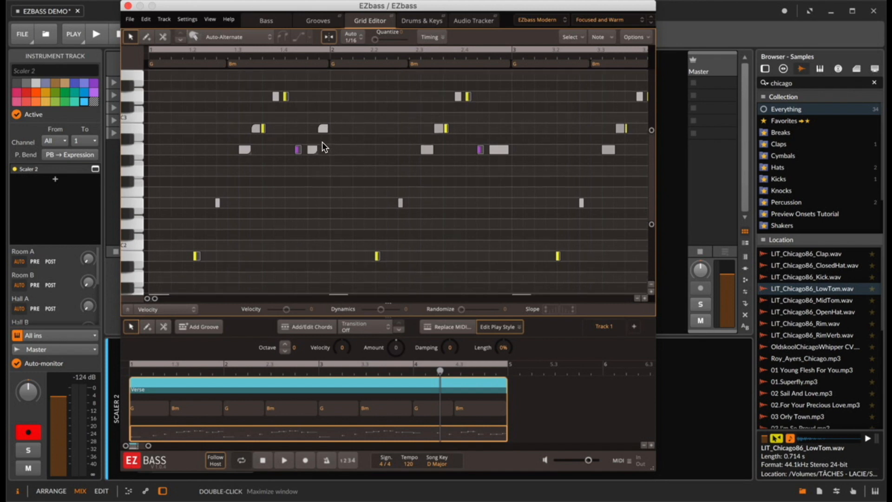
{"action": "left_click", "coordinate": [313, 148]}
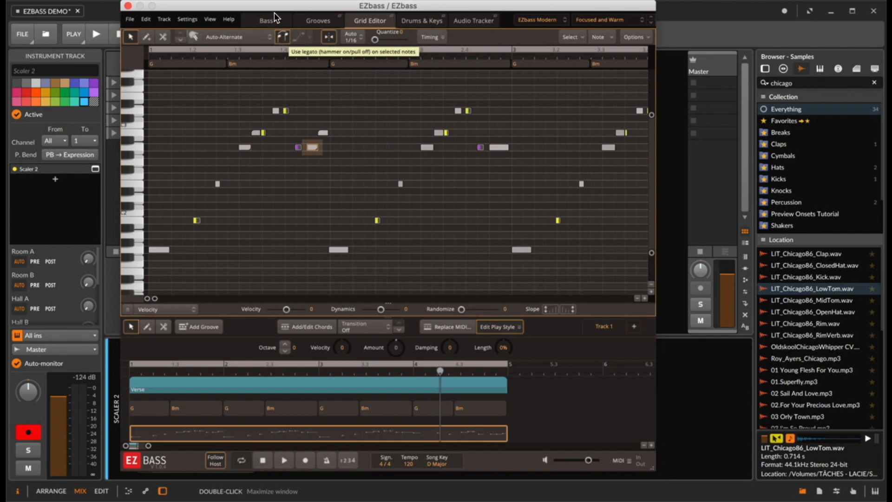
{"action": "left_click_drag", "start_coordinate": [271, 5], "coordinate": [300, 84]}
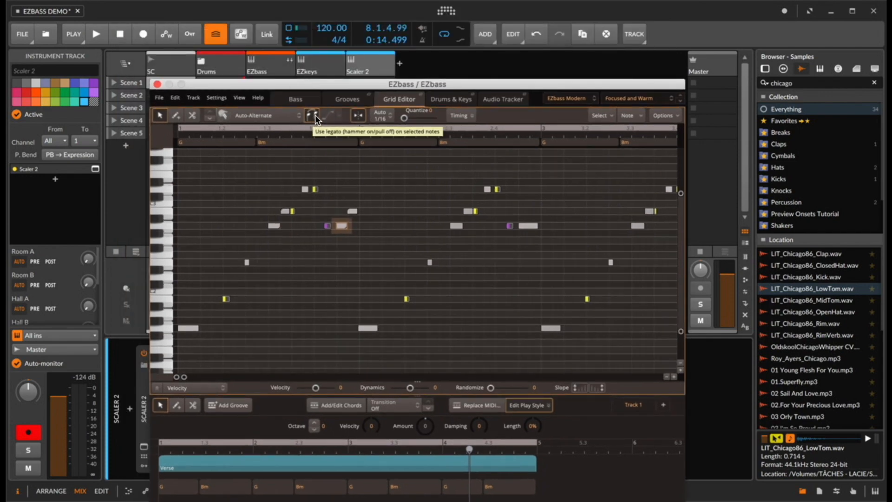
{"action": "key", "text": "ctrl+Up"}
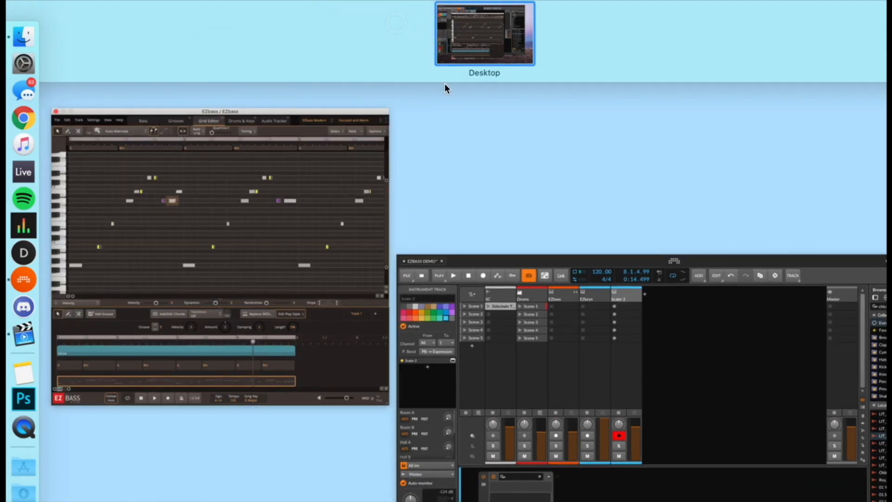
{"action": "left_click", "coordinate": [546, 311]}
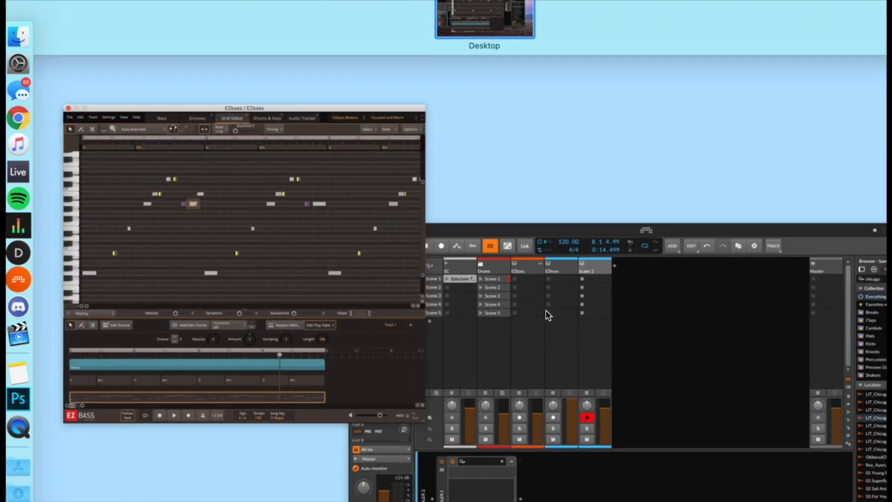
{"action": "left_click_drag", "start_coordinate": [302, 85], "coordinate": [297, 6]}
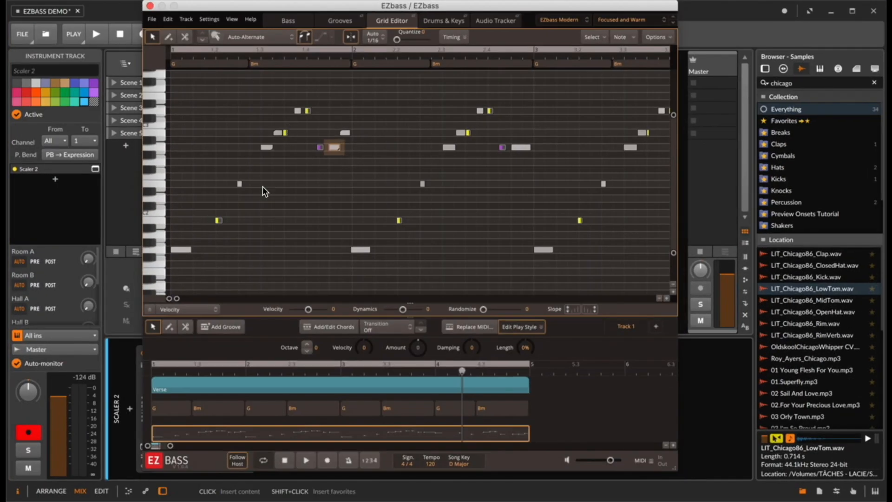
Play the bass line briefly and apply Slide from the last note of bar 2 to the first note of bar 3
{"action": "key", "text": "space"}
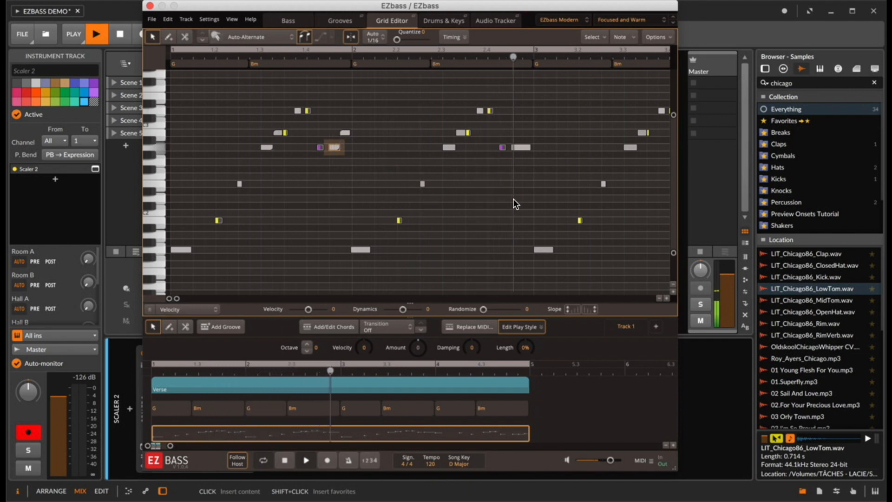
{"action": "key", "text": "space"}
{"action": "left_click", "coordinate": [521, 148]}
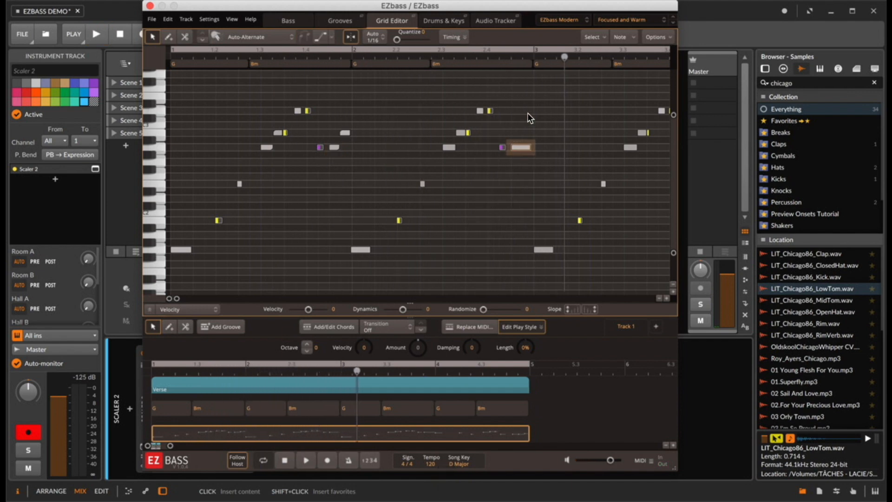
{"action": "left_click_drag", "start_coordinate": [527, 111], "coordinate": [548, 256]}
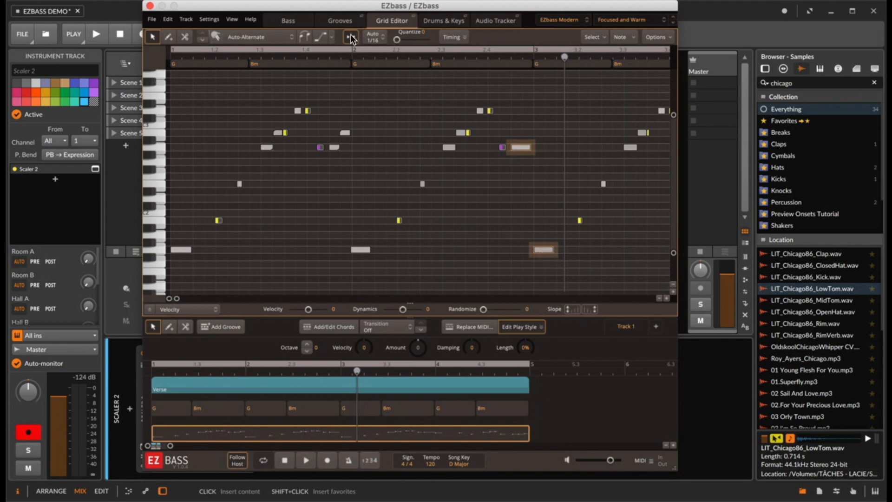
{"action": "left_click", "coordinate": [332, 37]}
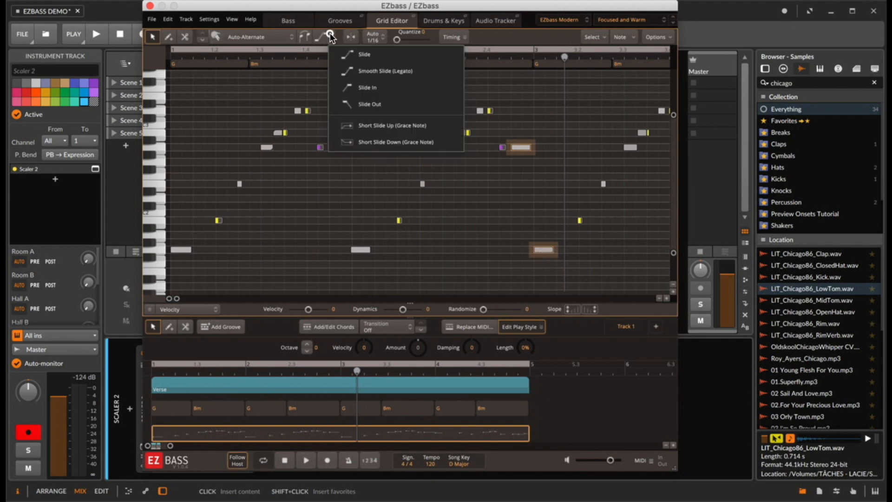
{"action": "left_click", "coordinate": [384, 59]}
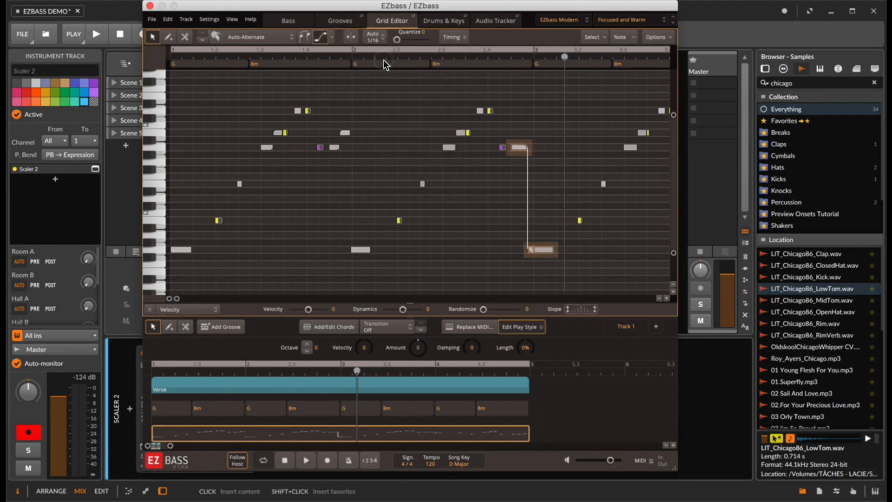
Play back the slide between bars 2 and 3, and undo it
{"action": "left_click", "coordinate": [481, 183]}
{"action": "key", "text": "space"}
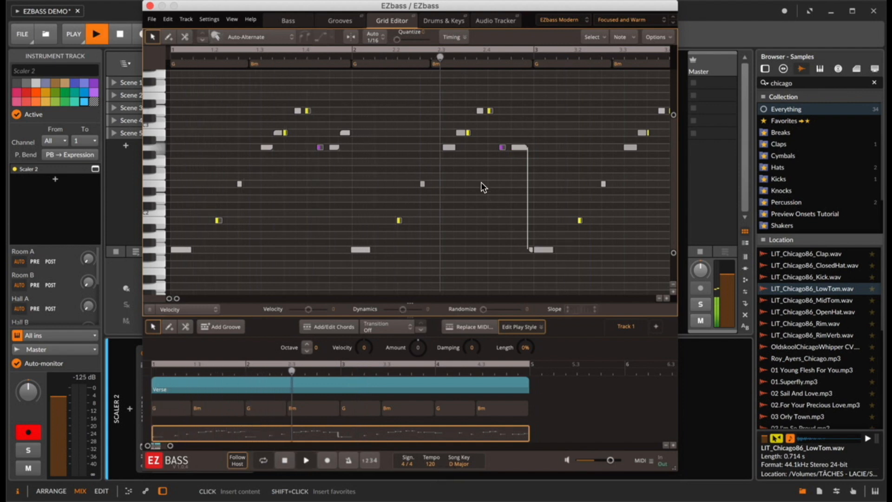
{"action": "key", "text": "space"}
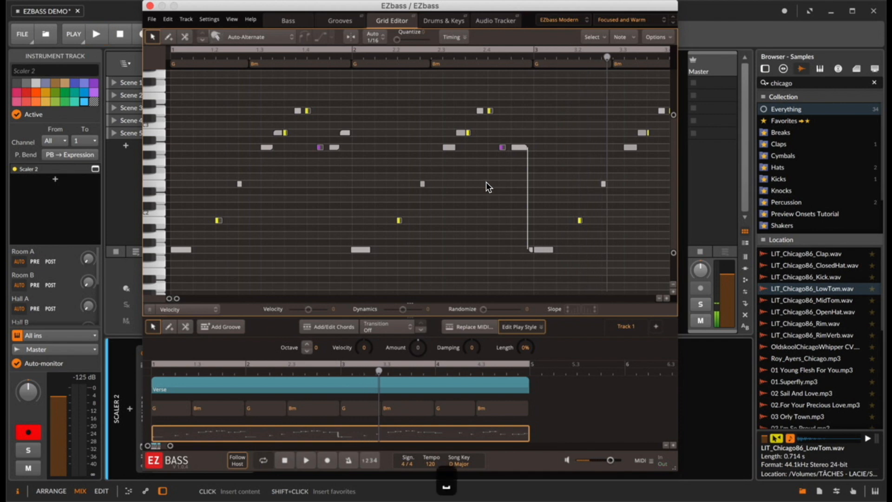
{"action": "key", "text": "super+z"}
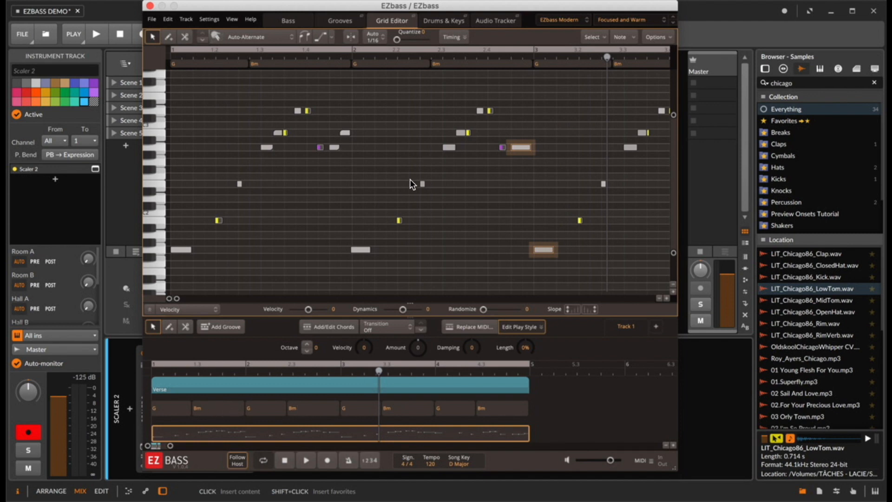
Audition Chorus 04 from the Funk family '80s Lesson 116 BPM and replace the whole Verse block's MIDI with it
{"action": "left_click", "coordinate": [242, 383]}
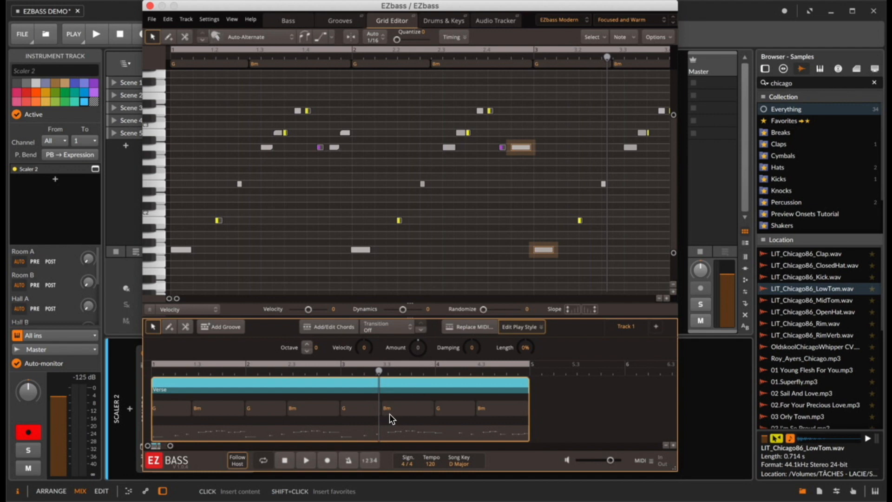
{"action": "left_click", "coordinate": [353, 408]}
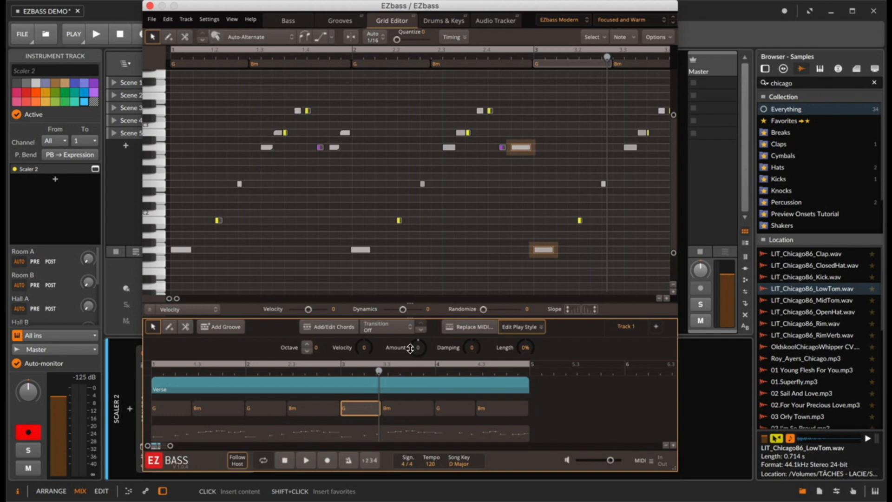
{"action": "left_click", "coordinate": [286, 389]}
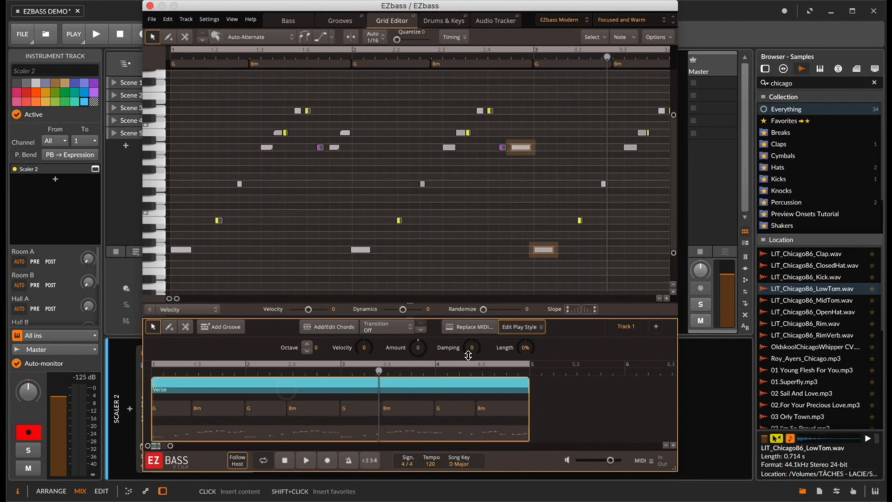
{"action": "left_click", "coordinate": [467, 329]}
{"action": "left_click", "coordinate": [373, 175]}
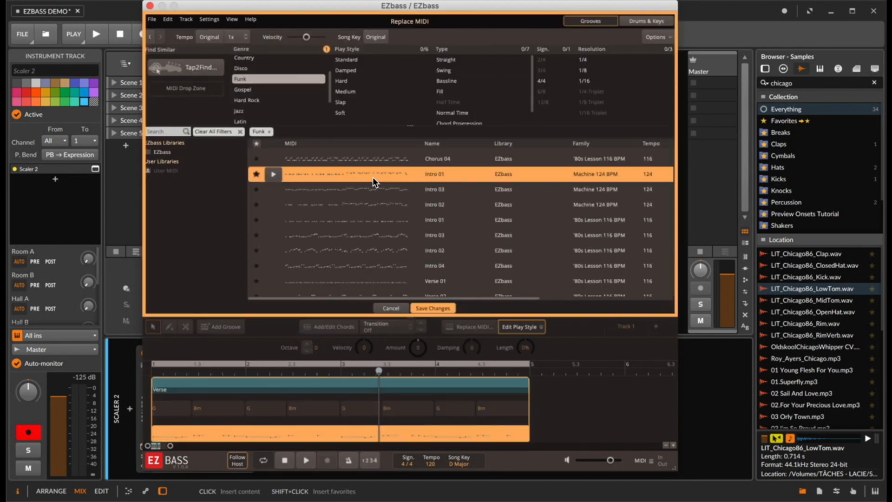
{"action": "left_click", "coordinate": [372, 160]}
{"action": "key", "text": "space"}
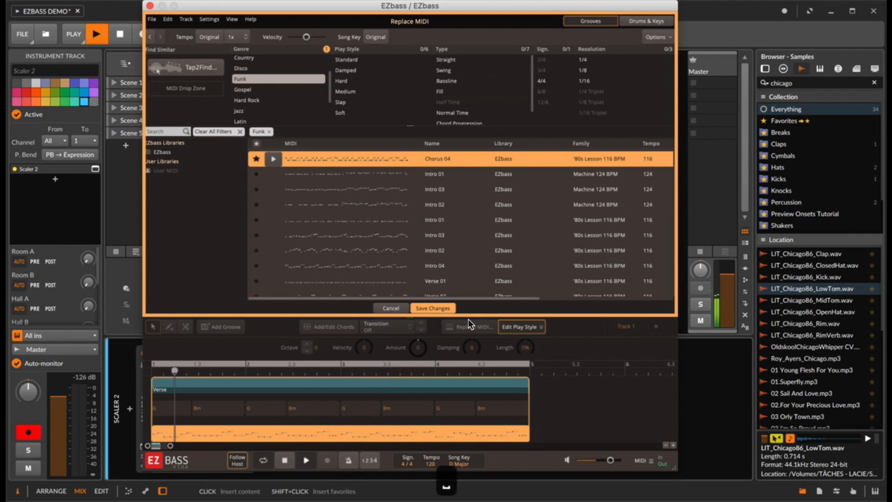
{"action": "left_click", "coordinate": [432, 308]}
{"action": "key", "text": "space"}
Select the Bm chords ending bars 2 and 4 and try '80s Lesson, Machine and Respectful funk grooves as their replacement MIDI
{"action": "left_click", "coordinate": [313, 408]}
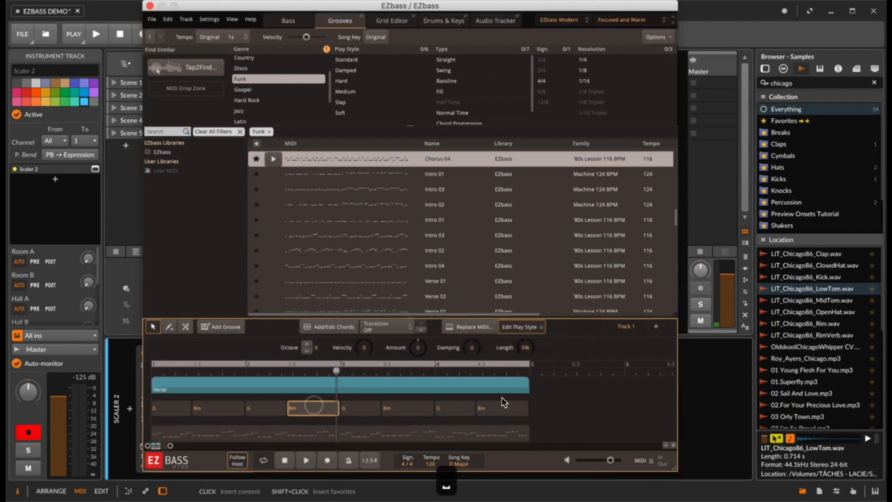
{"action": "left_click", "coordinate": [467, 325]}
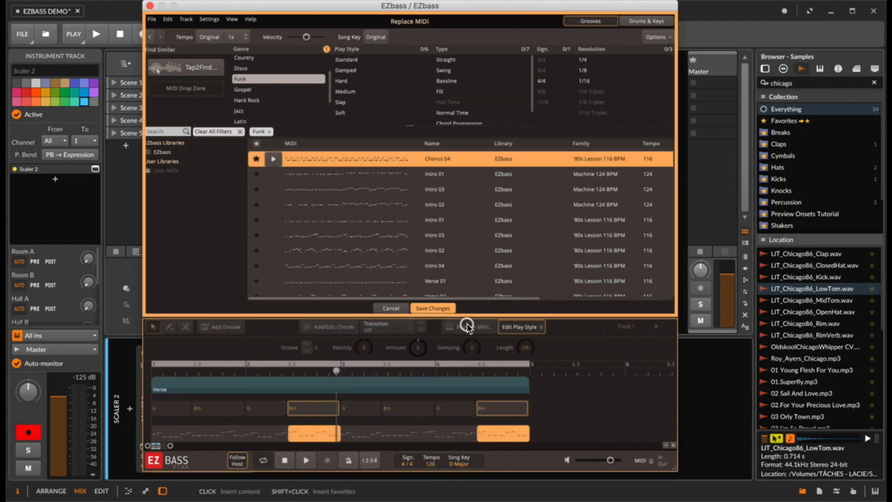
{"action": "left_click", "coordinate": [344, 263]}
{"action": "scroll", "coordinate": [345, 264], "scroll_direction": "down", "scroll_amount": 1}
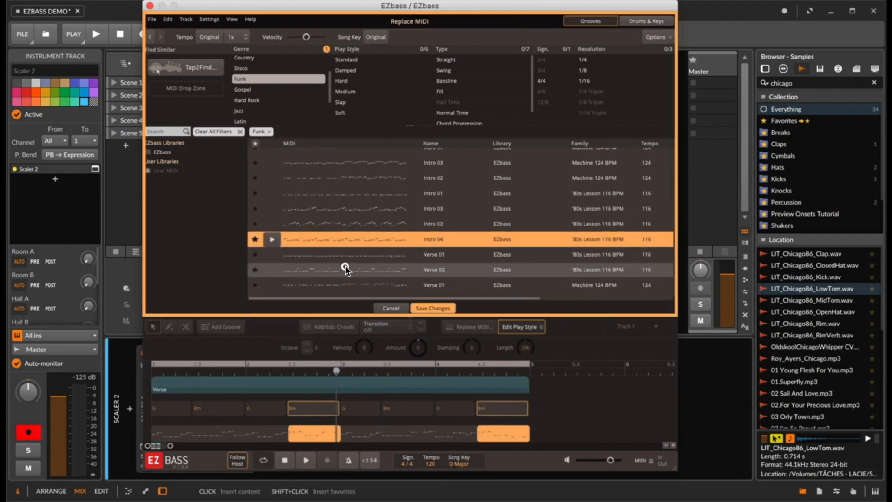
{"action": "left_click", "coordinate": [345, 266]}
{"action": "scroll", "coordinate": [345, 266], "scroll_direction": "down", "scroll_amount": 1}
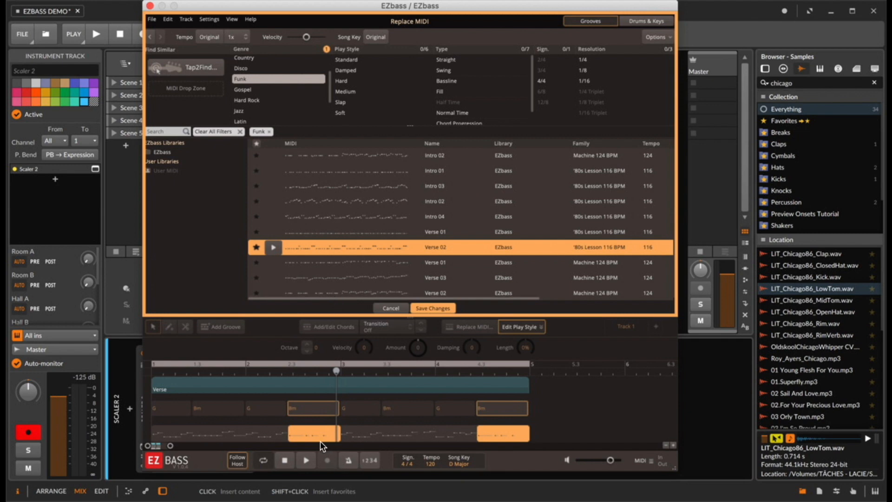
{"action": "left_click", "coordinate": [307, 277]}
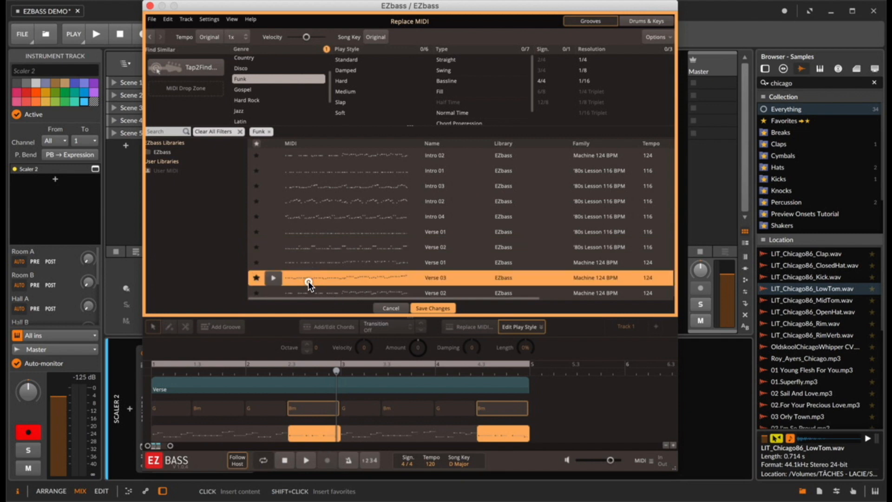
{"action": "scroll", "coordinate": [308, 281], "scroll_direction": "down", "scroll_amount": 2}
{"action": "left_click", "coordinate": [325, 246]}
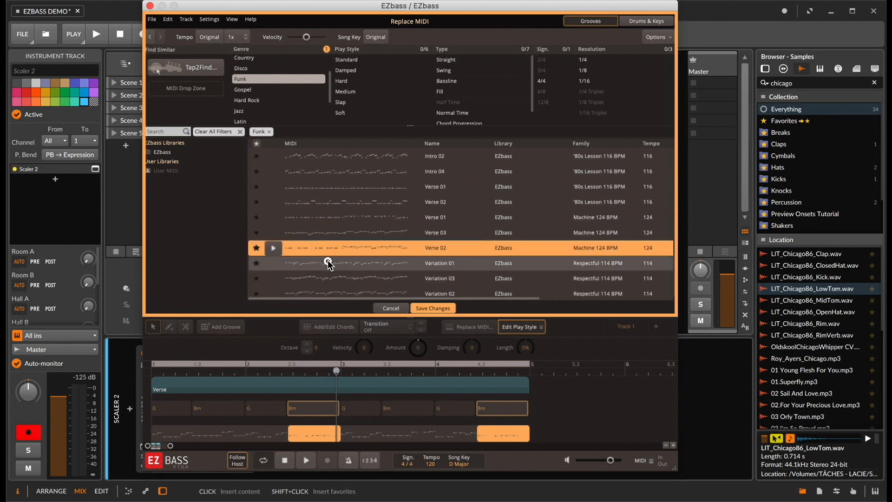
{"action": "left_click", "coordinate": [328, 262]}
{"action": "left_click", "coordinate": [331, 277]}
Replace the MIDI of the two selected Bm chords with Verse 02 from Machine 124 BPM after auditioning it
{"action": "left_click", "coordinate": [326, 236]}
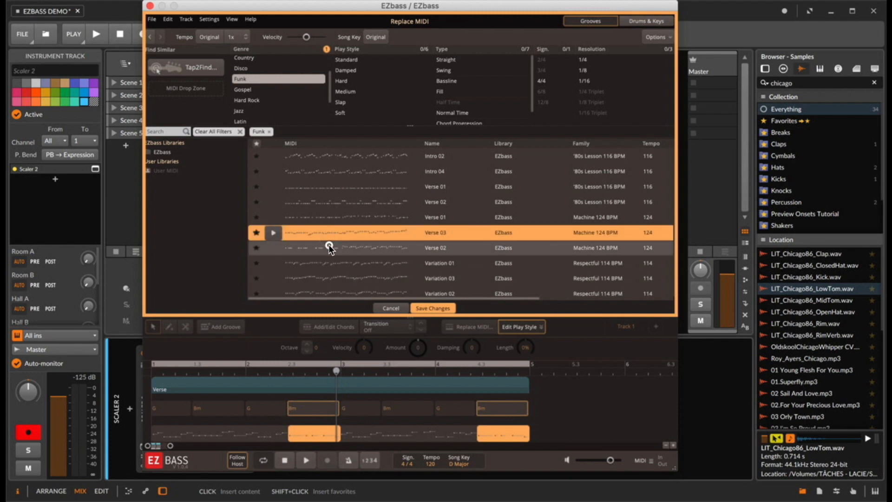
{"action": "left_click", "coordinate": [330, 246]}
{"action": "key", "text": "space"}
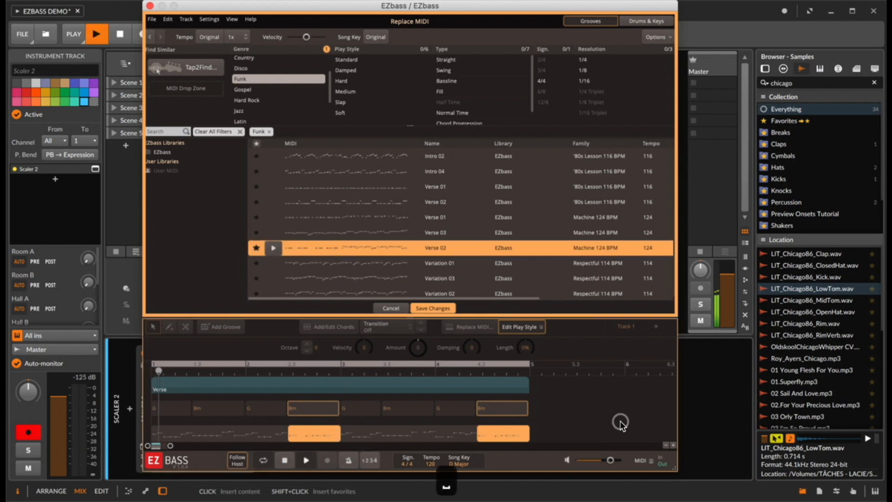
{"action": "left_click", "coordinate": [429, 308]}
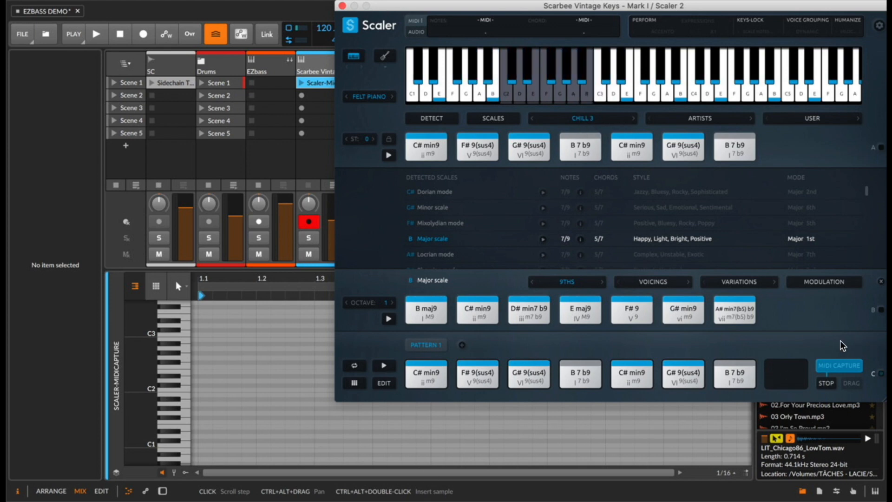
Start playback, perform a progression with Scaler's Pattern 1 chords over the drums, and stop the MIDI capture
{"action": "key", "text": "space"}
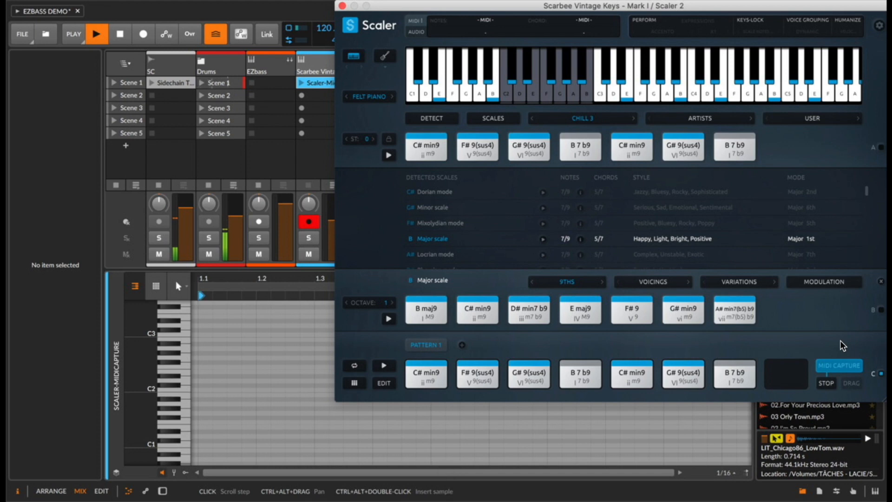
{"action": "key", "text": "a"}
{"action": "key", "text": "s"}
{"action": "key", "text": "d"}
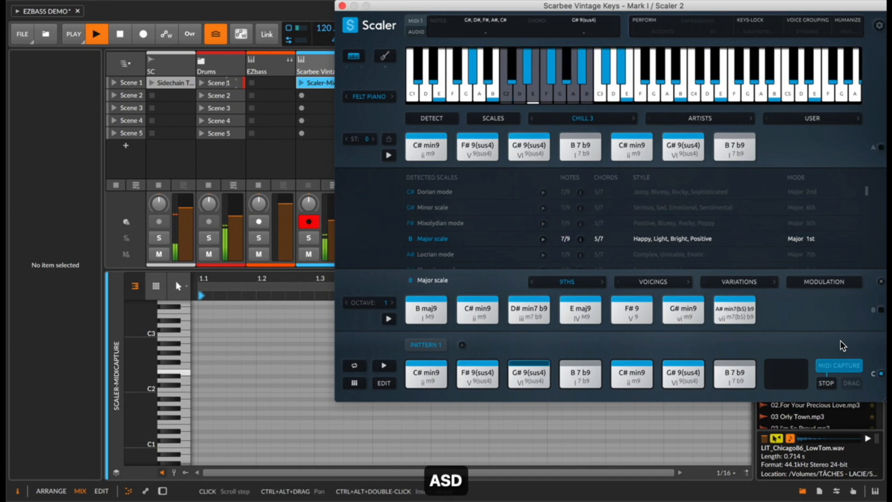
{"action": "key", "text": "a"}
{"action": "key", "text": "s"}
{"action": "key", "text": "d"}
{"action": "key", "text": "a"}
{"action": "key", "text": "s"}
{"action": "key", "text": "d"}
{"action": "key", "text": "g"}
{"action": "key", "text": "h"}
{"action": "key", "text": "a"}
{"action": "key", "text": "s"}
{"action": "key", "text": "d"}
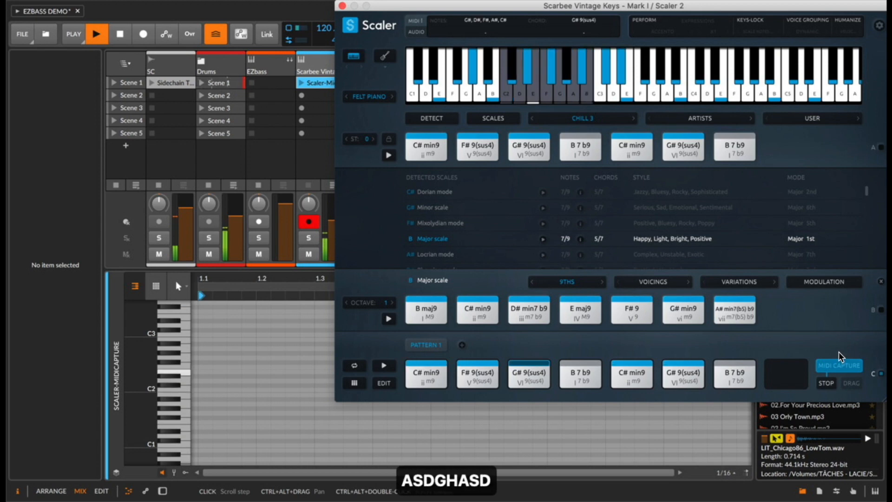
{"action": "left_click", "coordinate": [831, 384]}
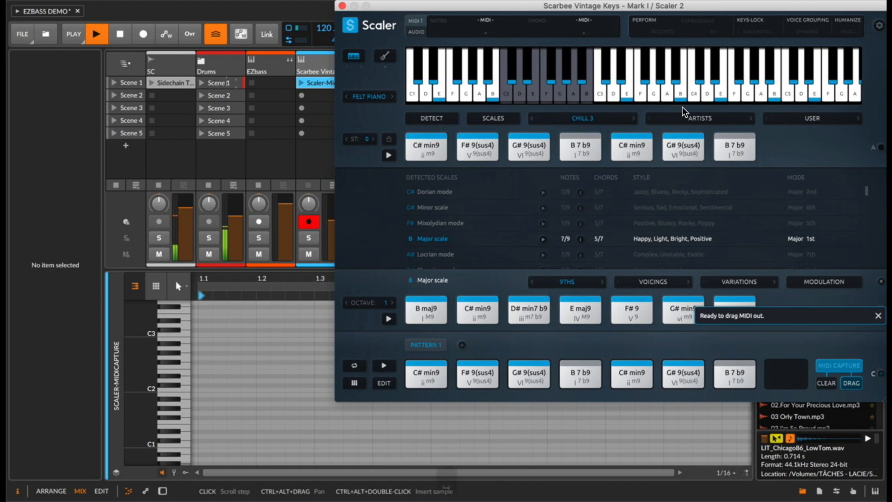
Open EZbass from its track, show Drums & Keys, and load Scaler's captured MIDI into it
{"action": "double_click", "coordinate": [264, 70]}
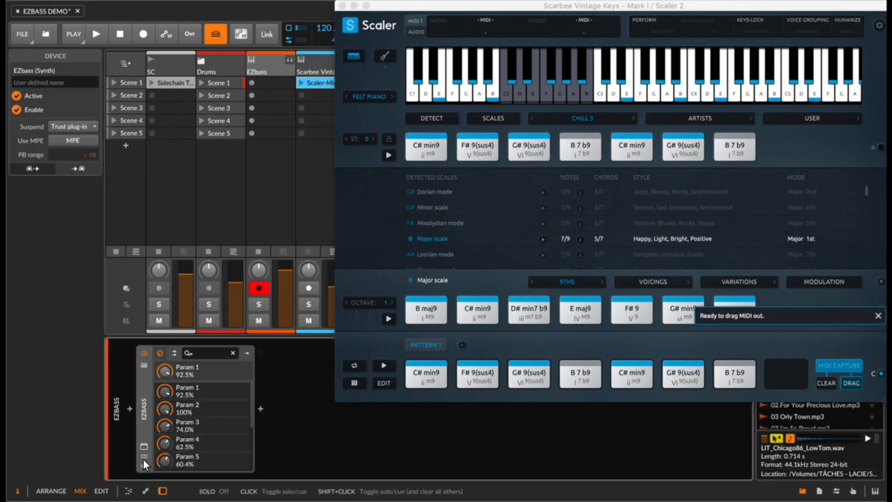
{"action": "left_click", "coordinate": [145, 450]}
{"action": "left_click_drag", "start_coordinate": [455, 5], "coordinate": [360, 6]}
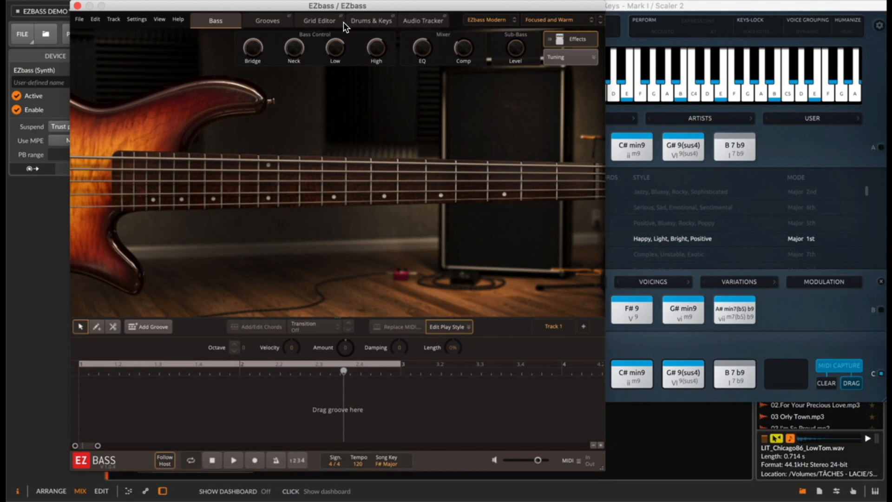
{"action": "left_click", "coordinate": [357, 20]}
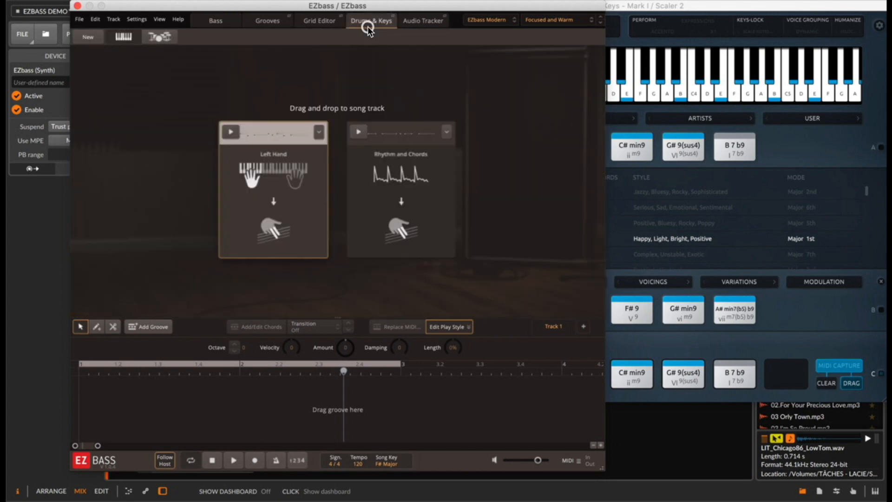
{"action": "left_click", "coordinate": [96, 36]}
{"action": "left_click_drag", "start_coordinate": [850, 382], "coordinate": [183, 165]}
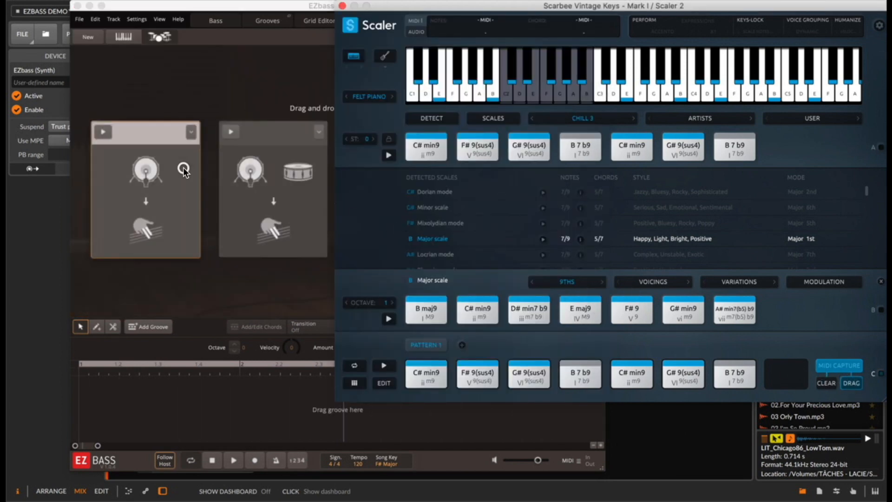
Place the Left Hand keys conversion at bar 1 of the song track and set the song key to B Major
{"action": "left_click", "coordinate": [174, 78]}
{"action": "left_click", "coordinate": [121, 35]}
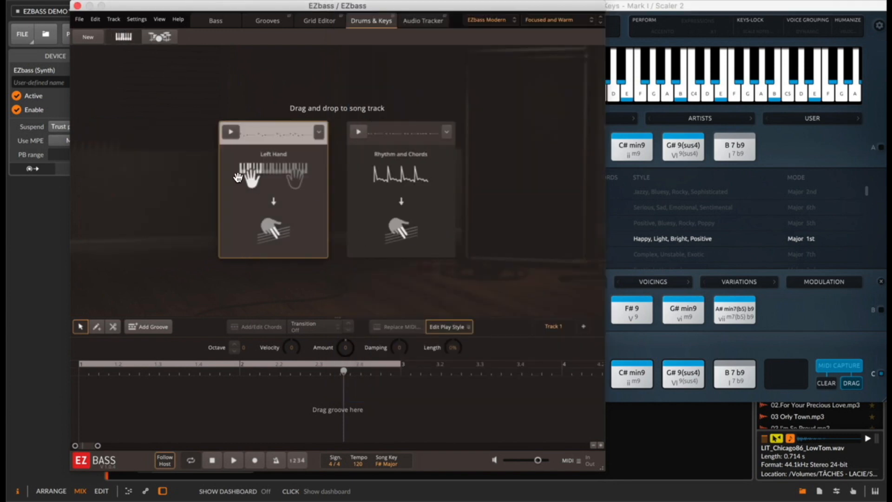
{"action": "left_click_drag", "start_coordinate": [271, 158], "coordinate": [80, 393]}
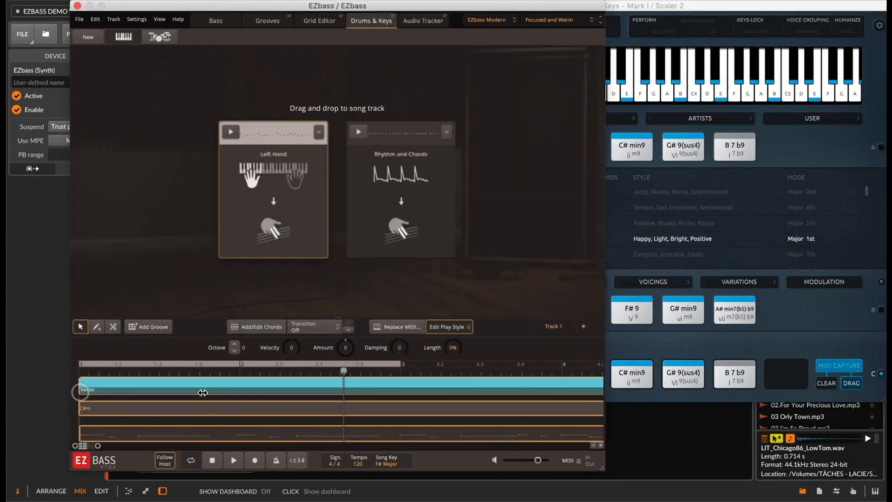
{"action": "left_click", "coordinate": [386, 463]}
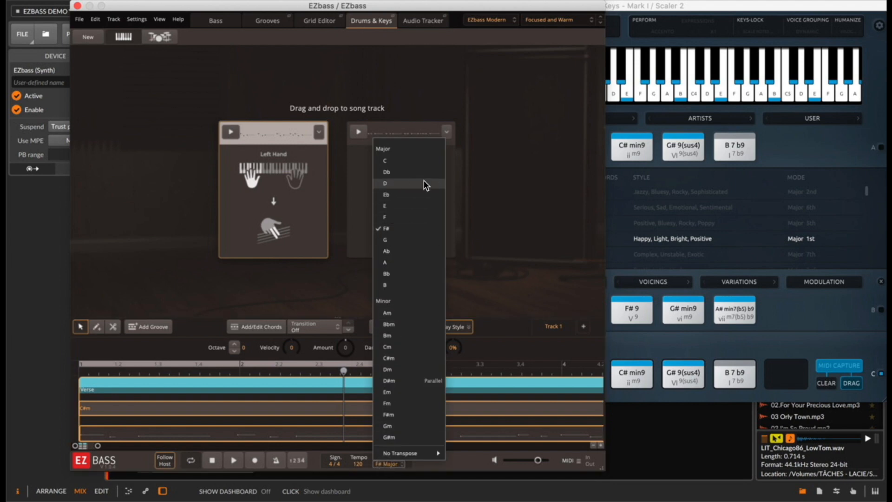
{"action": "left_click", "coordinate": [389, 285]}
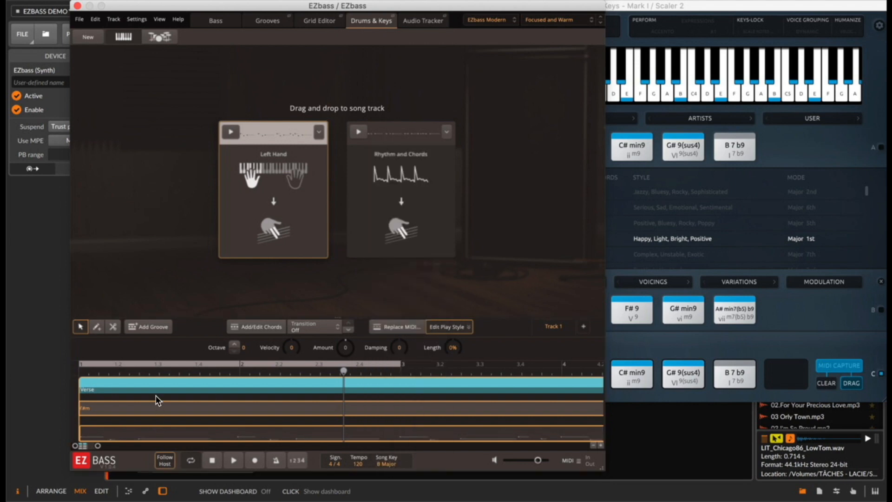
Delete the transposed Verse block, place the captured progression at bar 1 again, and extend the loop range to bar 5
{"action": "key", "text": "BackSpace"}
{"action": "left_click_drag", "start_coordinate": [845, 387], "coordinate": [77, 390]}
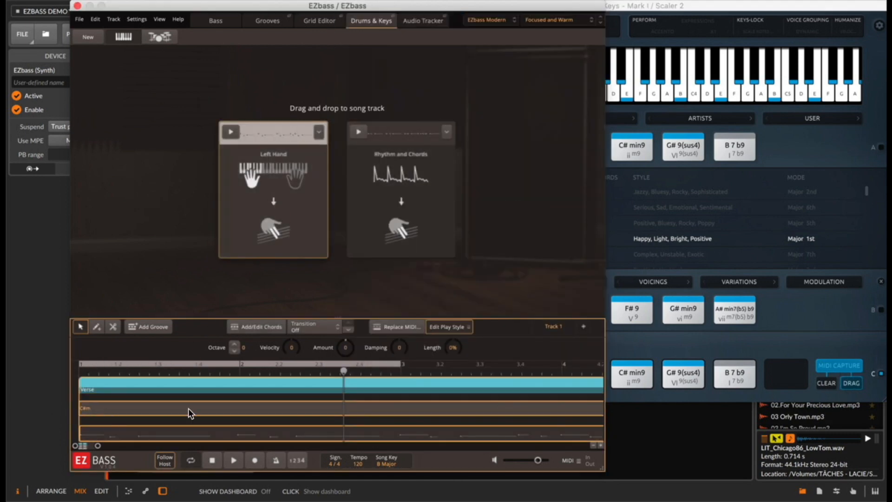
{"action": "scroll", "coordinate": [210, 411], "scroll_direction": "down", "scroll_amount": 3}
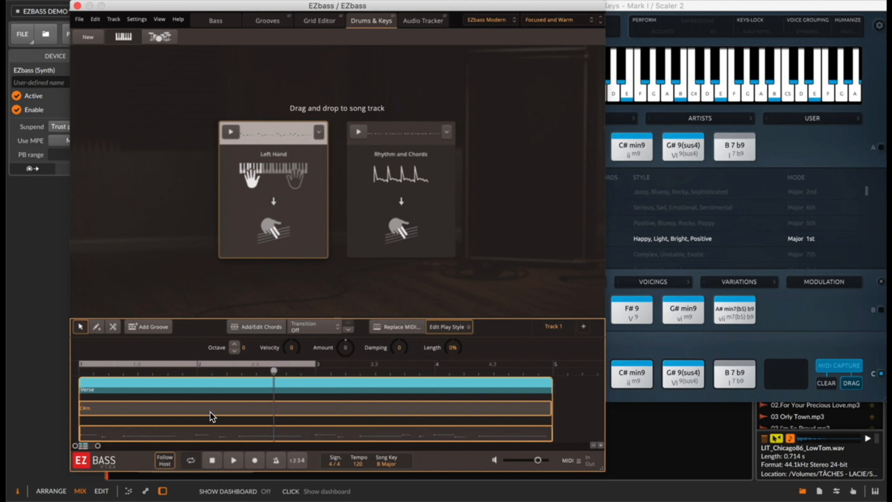
{"action": "left_click_drag", "start_coordinate": [315, 365], "coordinate": [549, 367]}
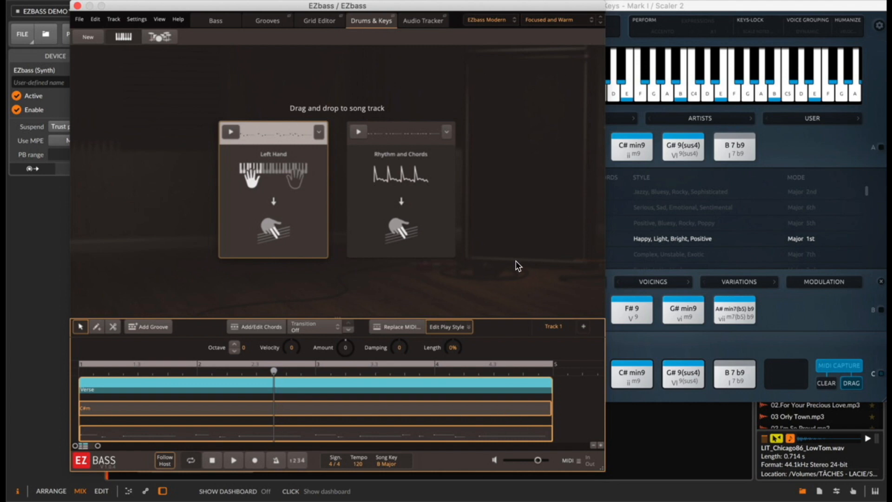
Close EZbass, place Scaler's captured MIDI in the Scene 1 slot of the Scarbee Vintage Keys track and launch the clip
{"action": "key", "text": "space"}
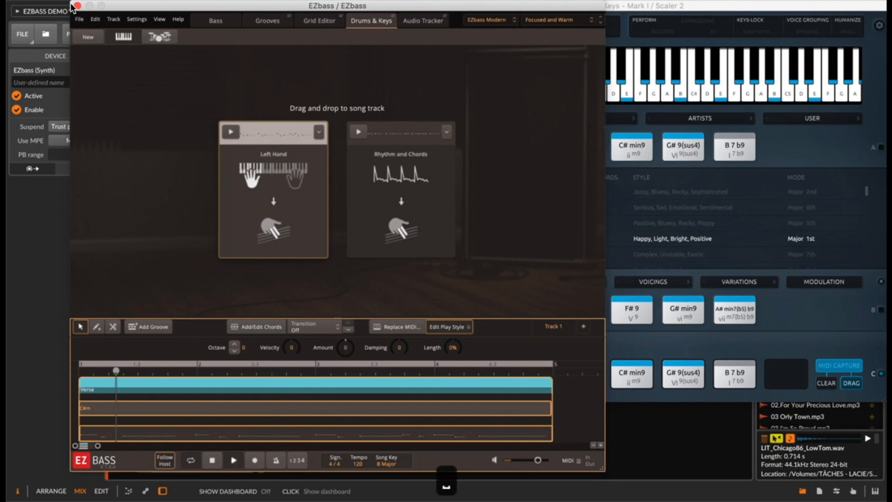
{"action": "left_click", "coordinate": [75, 6]}
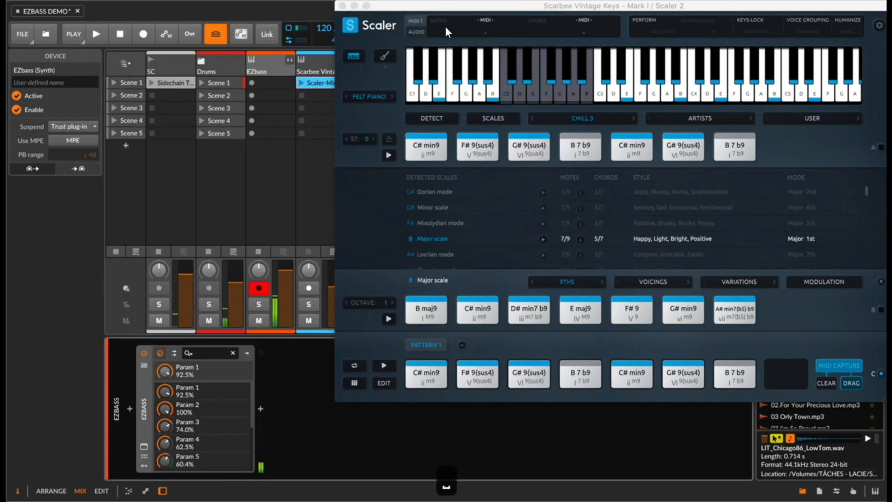
{"action": "mouse_move", "coordinate": [438, 10]}
{"action": "left_mouse_down"}
{"action": "mouse_move", "coordinate": [520, 12]}
{"action": "mouse_move", "coordinate": [447, 11]}
{"action": "left_mouse_up"}
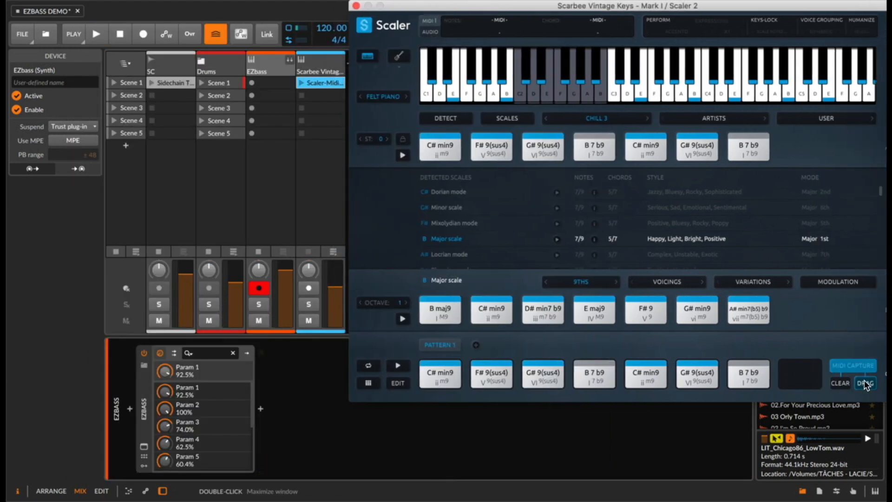
{"action": "left_click_drag", "start_coordinate": [866, 383], "coordinate": [300, 82]}
{"action": "left_click", "coordinate": [300, 82]}
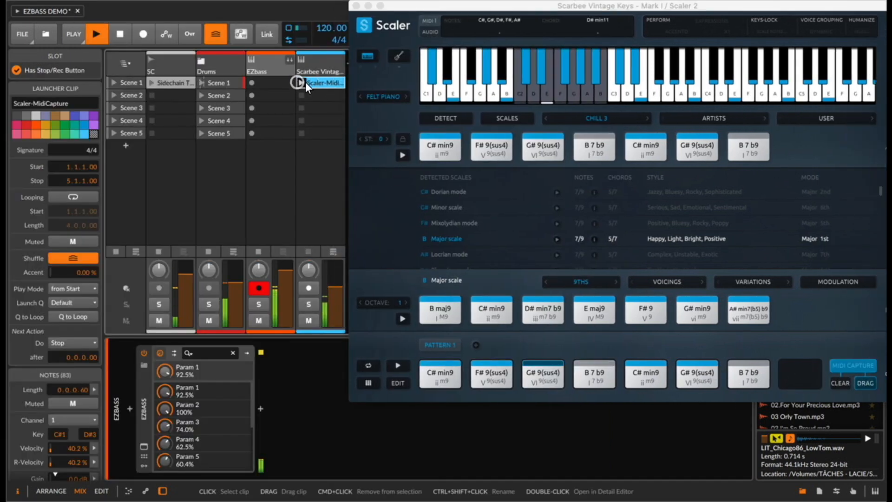
Open the Scaler-MidiCapture clip in the note editor, close Scaler and quantize all the clip's notes
{"action": "double_click", "coordinate": [321, 82]}
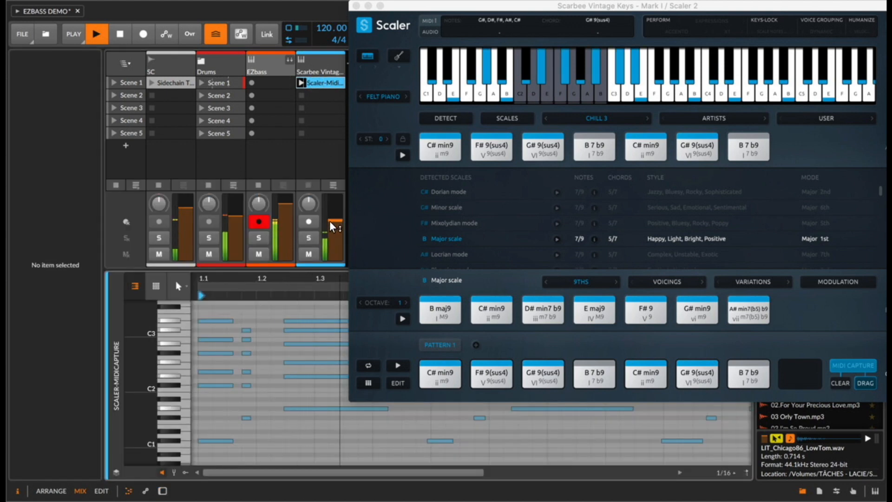
{"action": "left_click", "coordinate": [357, 5]}
{"action": "key", "text": "super+a"}
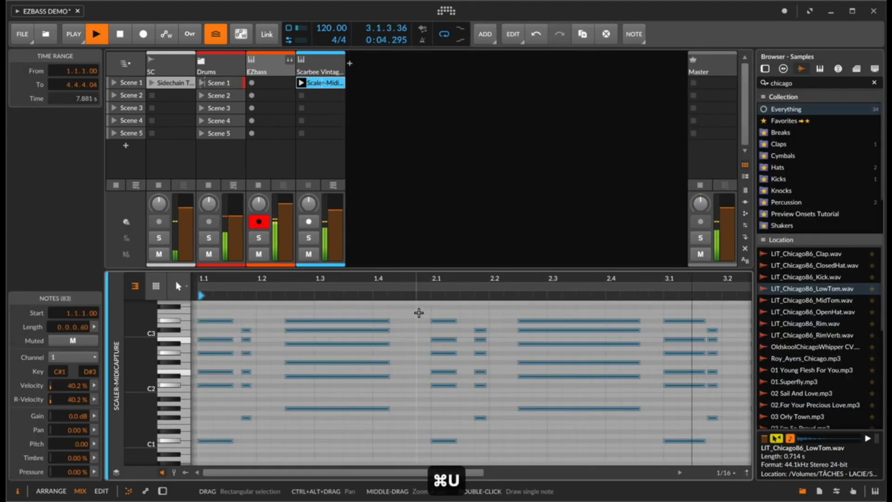
Loop the Scaler-MidiCapture clip over its four bars and transpose all its notes up one octave
{"action": "left_click_drag", "start_coordinate": [405, 278], "coordinate": [610, 307]}
{"action": "key", "text": "super+l"}
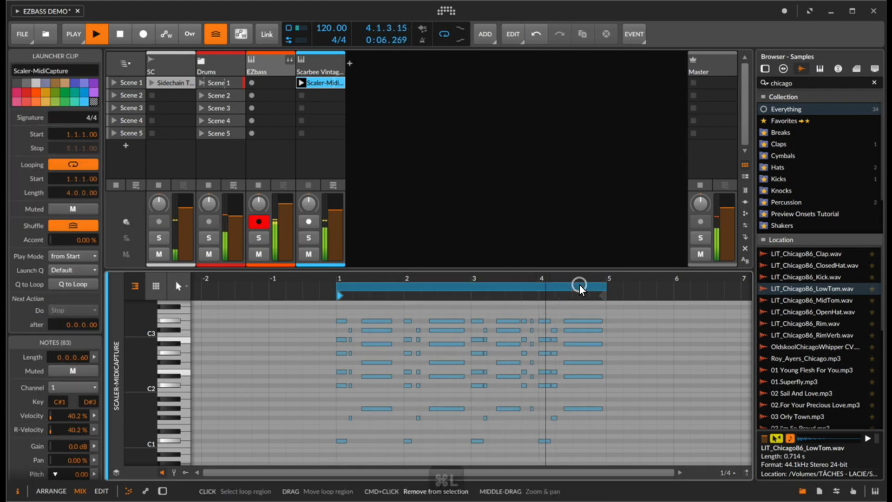
{"action": "key", "text": "super+a"}
{"action": "key", "text": "shift+Up"}
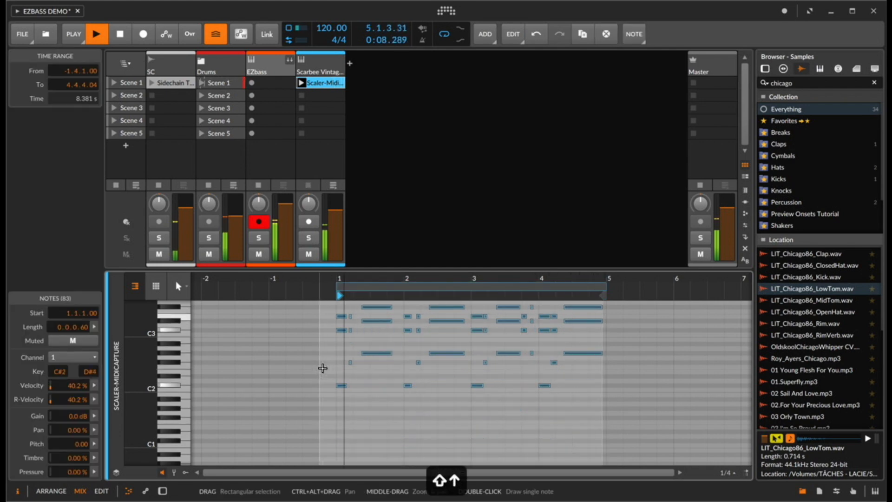
Reopen EZbass, switch to the Funk grooves and start replacing the MIDI of the whole Verse block
{"action": "key", "text": "d"}
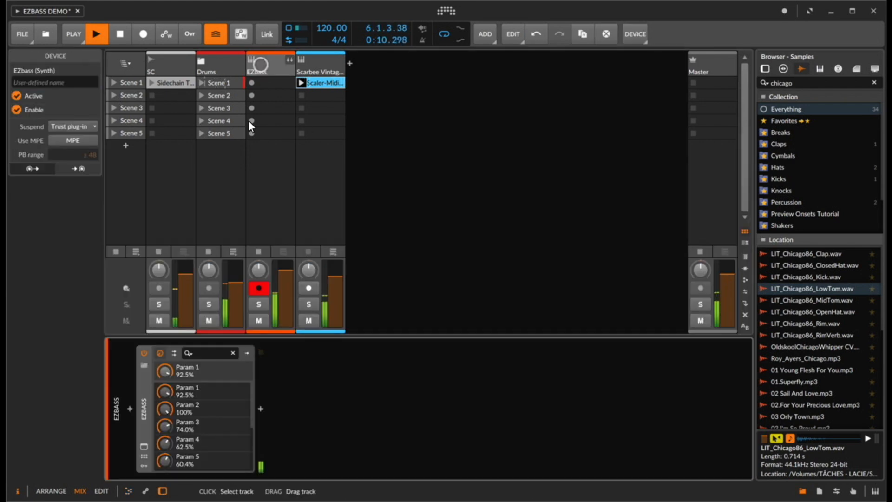
{"action": "left_click", "coordinate": [145, 448]}
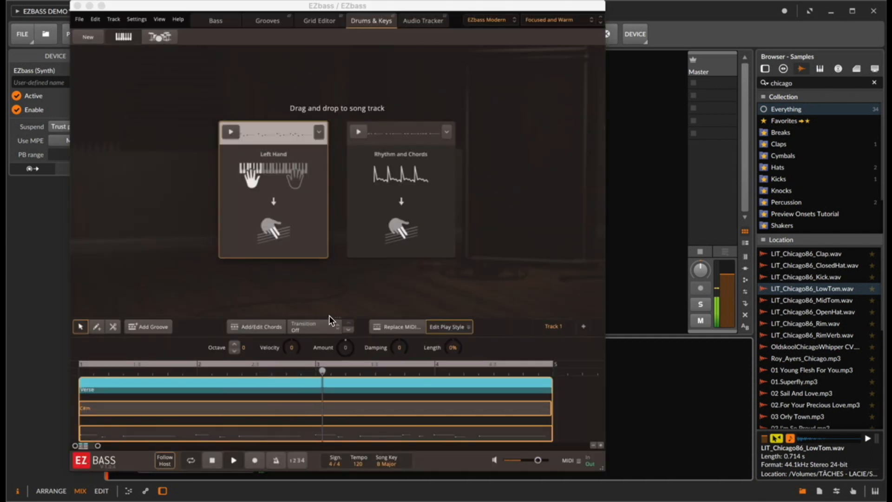
{"action": "left_click", "coordinate": [395, 325]}
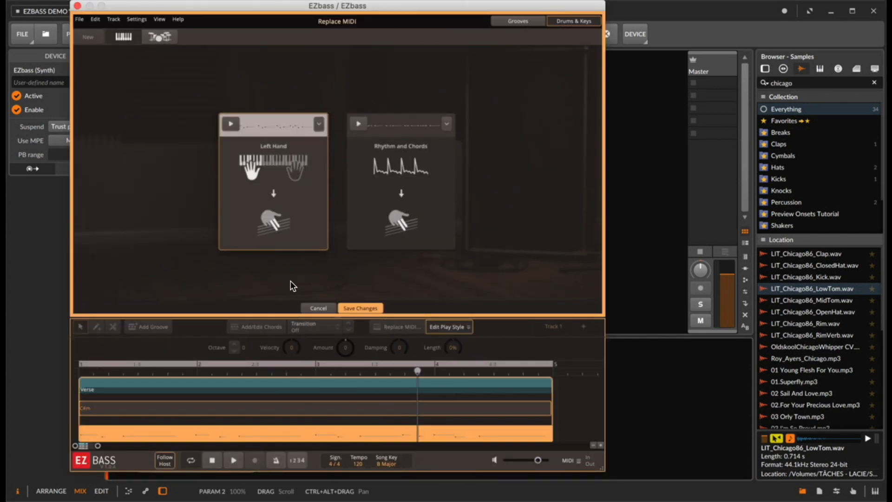
{"action": "left_click", "coordinate": [311, 307]}
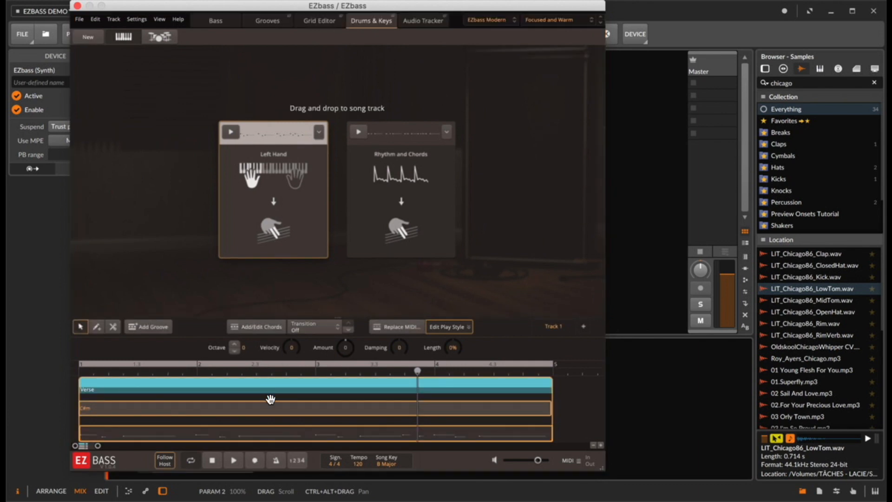
{"action": "left_click", "coordinate": [268, 20]}
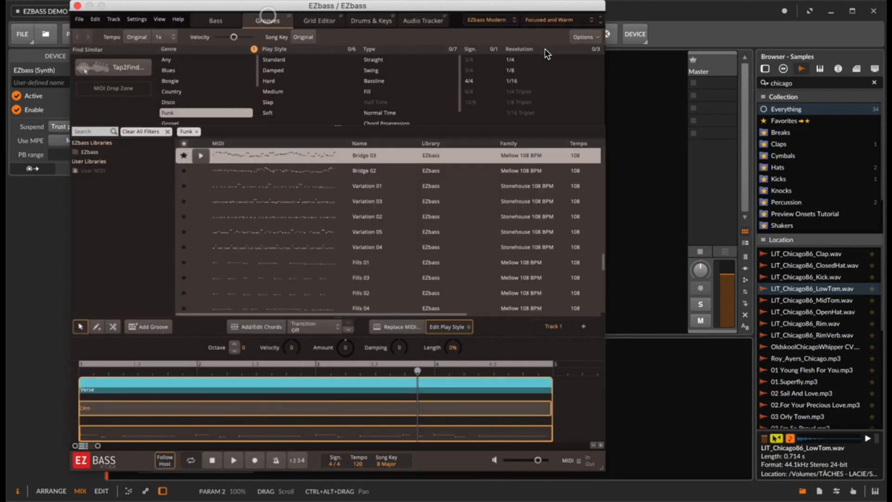
{"action": "left_click", "coordinate": [411, 328]}
Audition Variation 05 and Variation 04 from Stonehouse 108 BPM and Bridge 03 from Mellow 108 BPM as the Verse replacement
{"action": "left_click", "coordinate": [304, 235]}
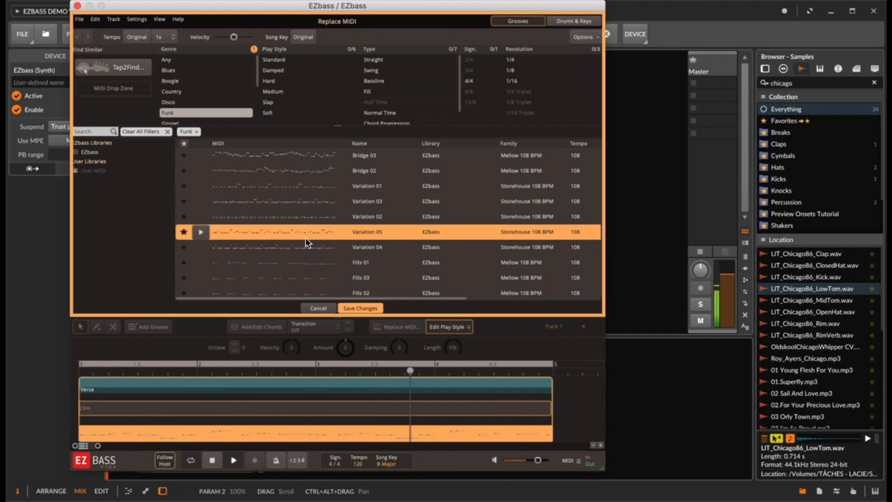
{"action": "left_click", "coordinate": [325, 253]}
{"action": "left_click_drag", "start_coordinate": [339, 4], "coordinate": [358, 282]}
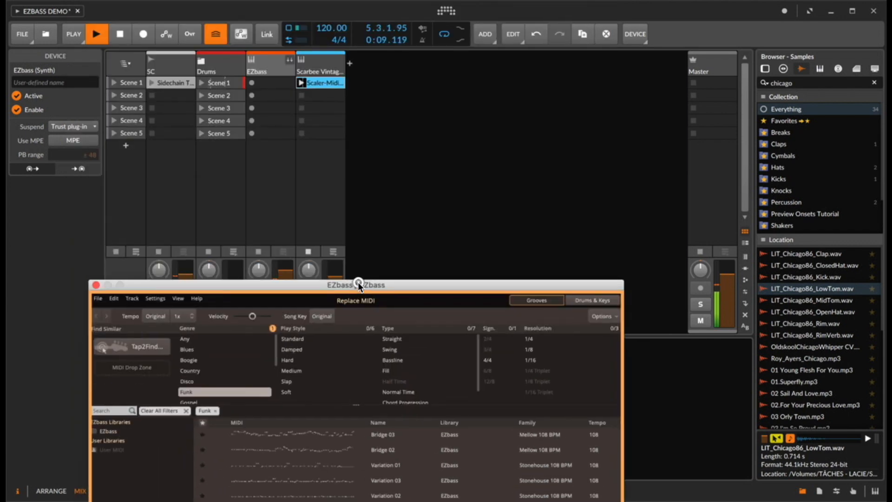
{"action": "left_click", "coordinate": [320, 279]}
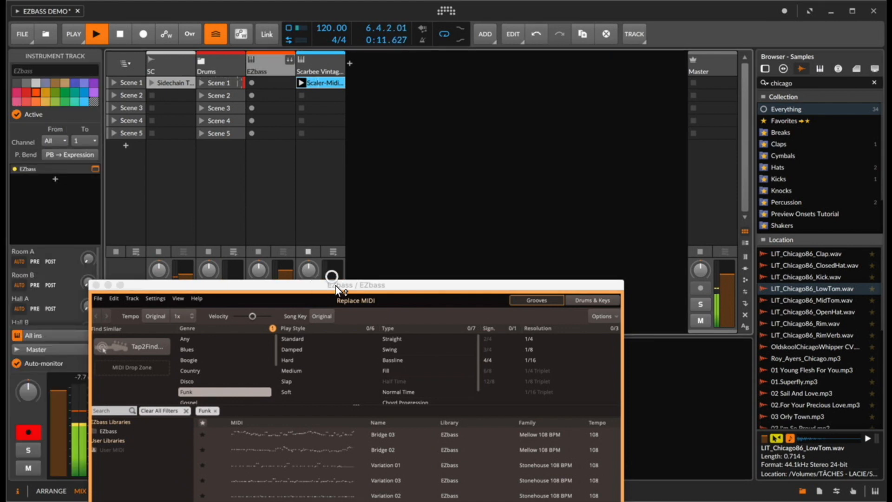
{"action": "left_click_drag", "start_coordinate": [336, 286], "coordinate": [336, 167]}
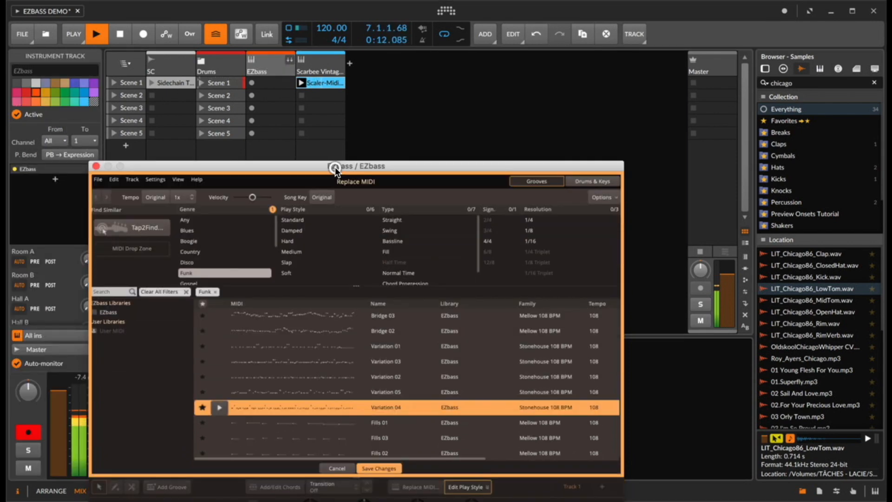
{"action": "left_click", "coordinate": [305, 312]}
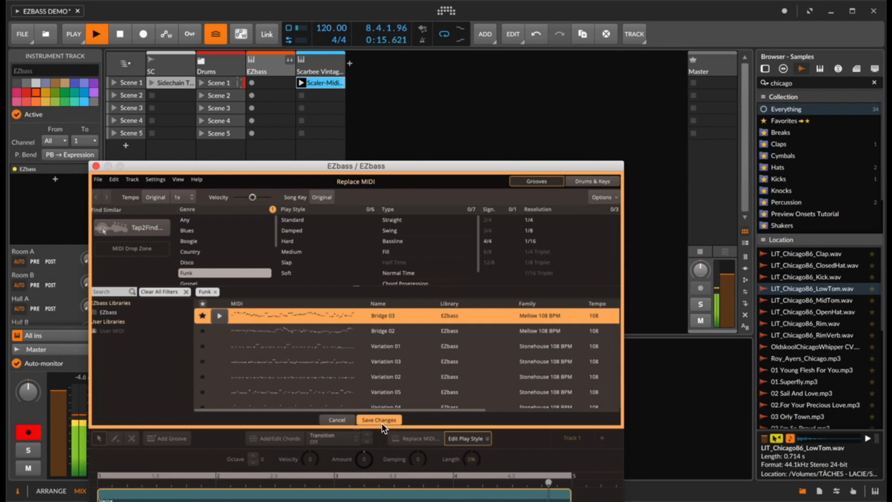
Audition Chorus 01 from Groovy 16th 98 BPM and save Chorus 04 of the same family as the Verse replacement
{"action": "left_click_drag", "start_coordinate": [194, 172], "coordinate": [359, 45]}
{"action": "scroll", "coordinate": [450, 230], "scroll_direction": "down", "scroll_amount": 2}
{"action": "scroll", "coordinate": [449, 229], "scroll_direction": "down", "scroll_amount": 2}
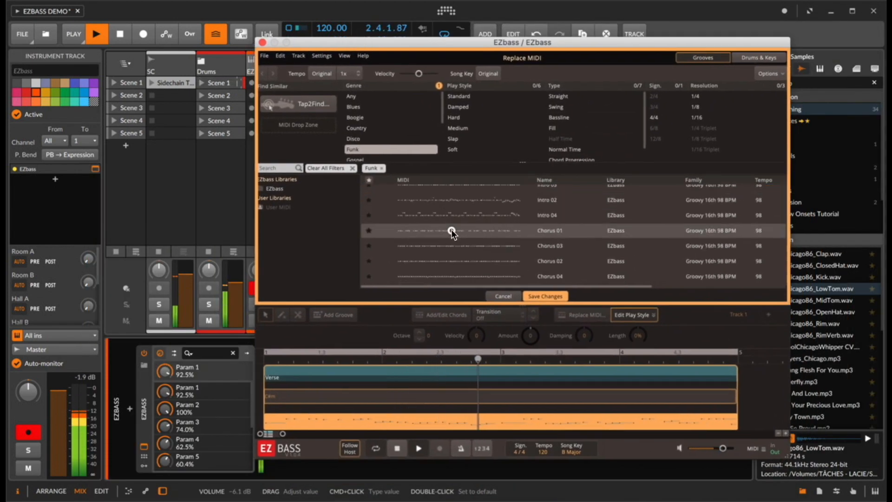
{"action": "left_click", "coordinate": [451, 229]}
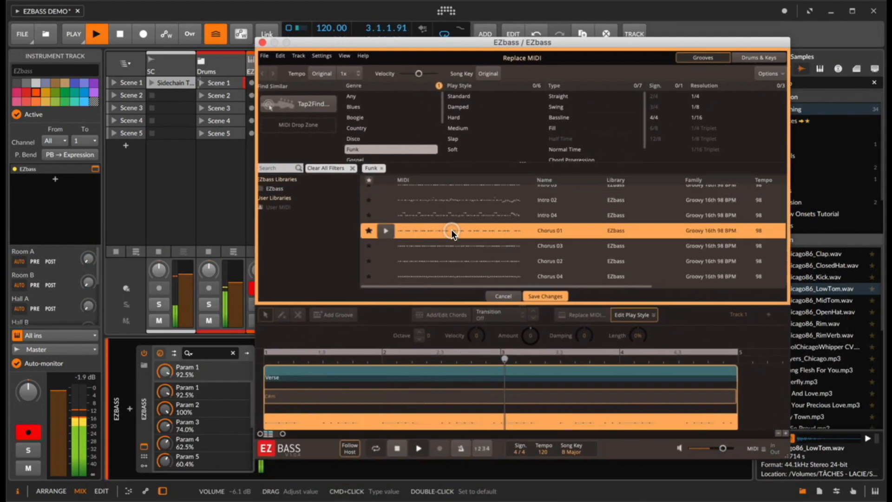
{"action": "left_click", "coordinate": [492, 277]}
{"action": "left_click", "coordinate": [551, 296]}
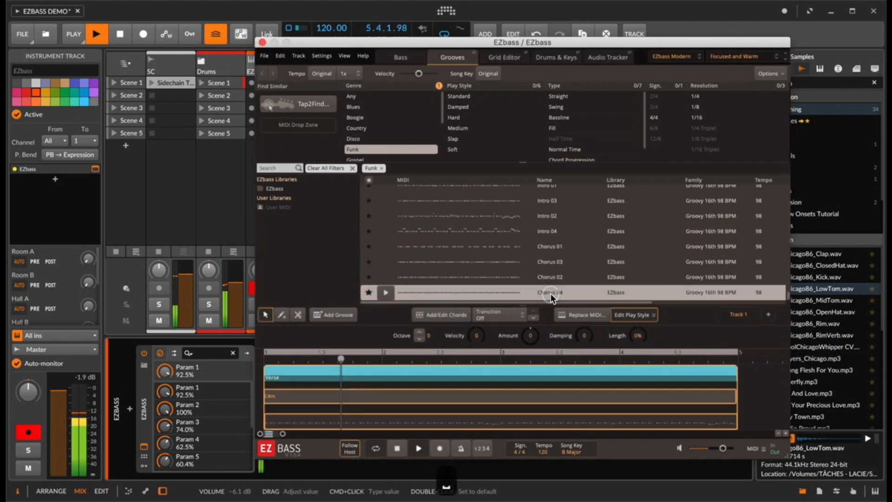
Reopen Scaler 2 from the Scarbee Vintage Keys track and arrange its window beside EZbass so the chord pattern stays readable
{"action": "left_click_drag", "start_coordinate": [302, 42], "coordinate": [401, 5]}
{"action": "left_click", "coordinate": [318, 67]}
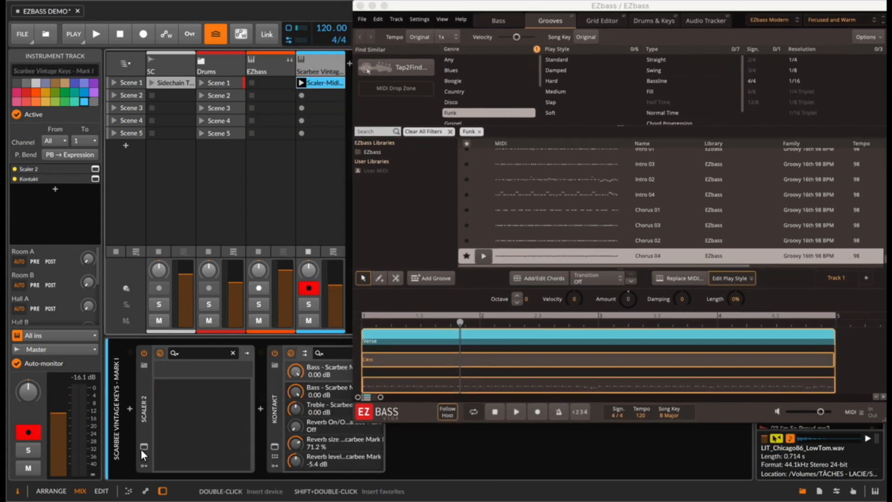
{"action": "left_click", "coordinate": [143, 447]}
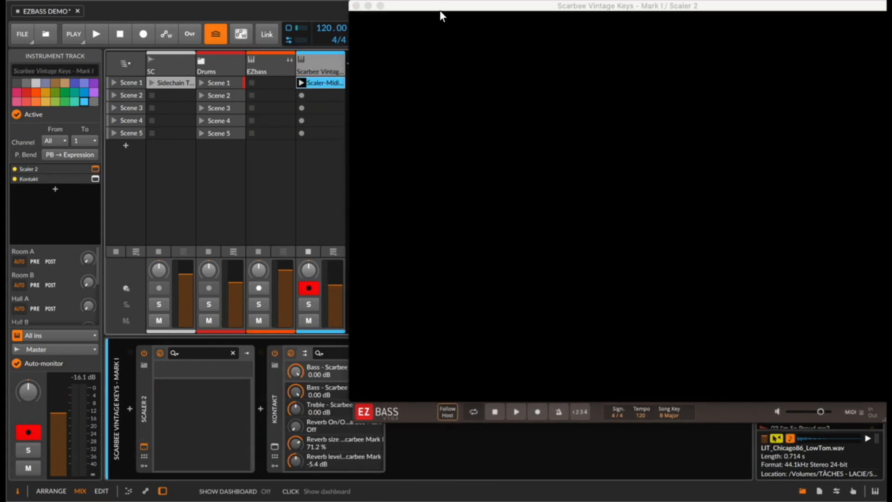
{"action": "left_click_drag", "start_coordinate": [440, 7], "coordinate": [102, 21]}
{"action": "left_click", "coordinate": [608, 9]}
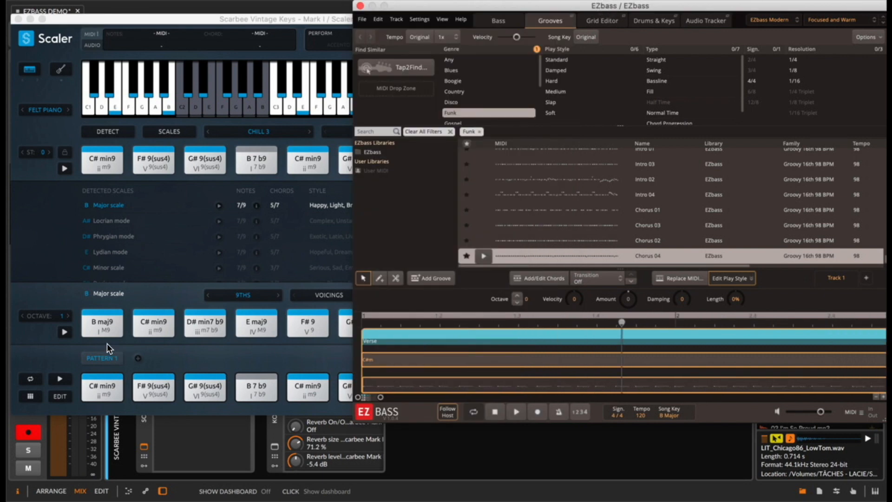
{"action": "left_click", "coordinate": [203, 361]}
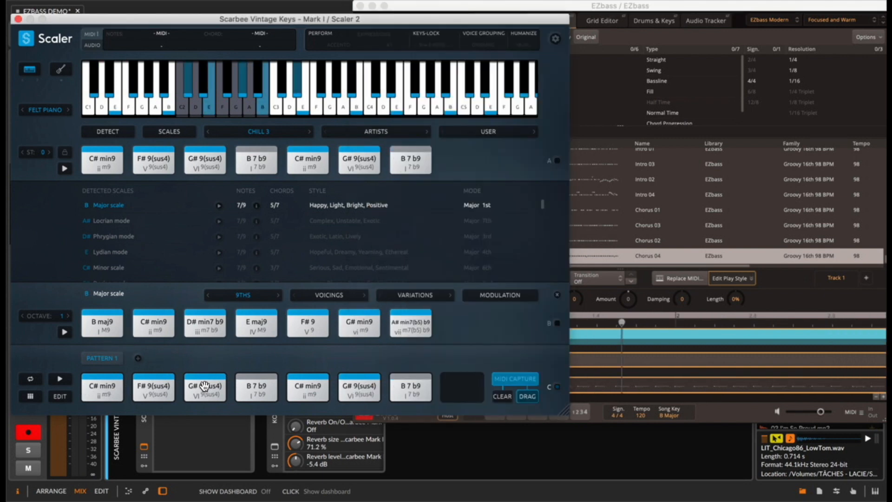
{"action": "left_click", "coordinate": [575, 338]}
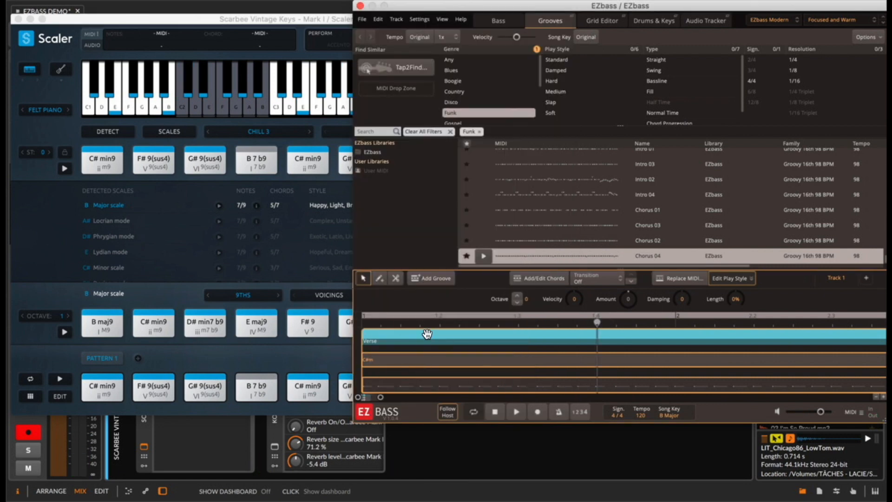
Play the Verse, switch EZbass to Drums & Keys and put the Left Hand version of the chords on the song track
{"action": "key", "text": "space"}
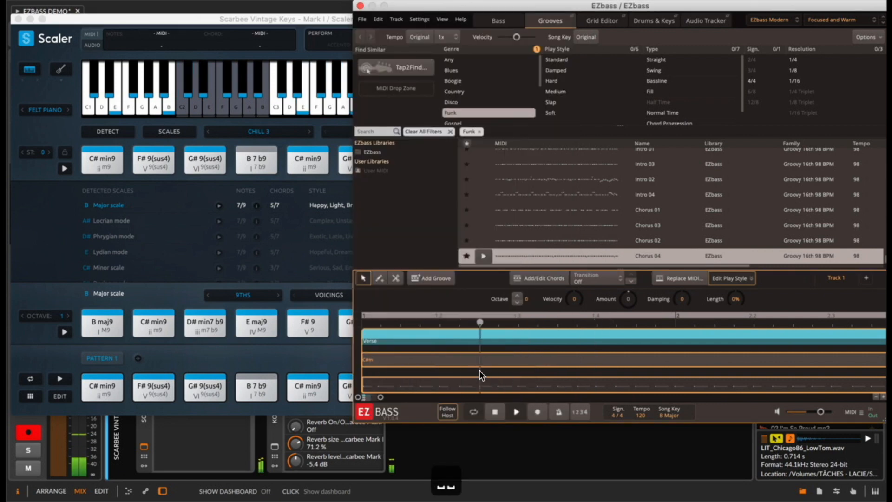
{"action": "key", "text": "3"}
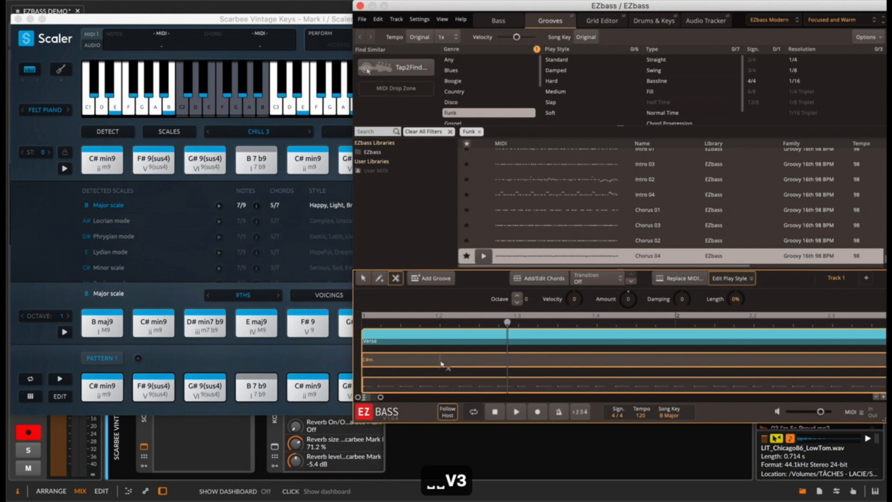
{"action": "left_click", "coordinate": [682, 280]}
{"action": "left_click", "coordinate": [602, 258]}
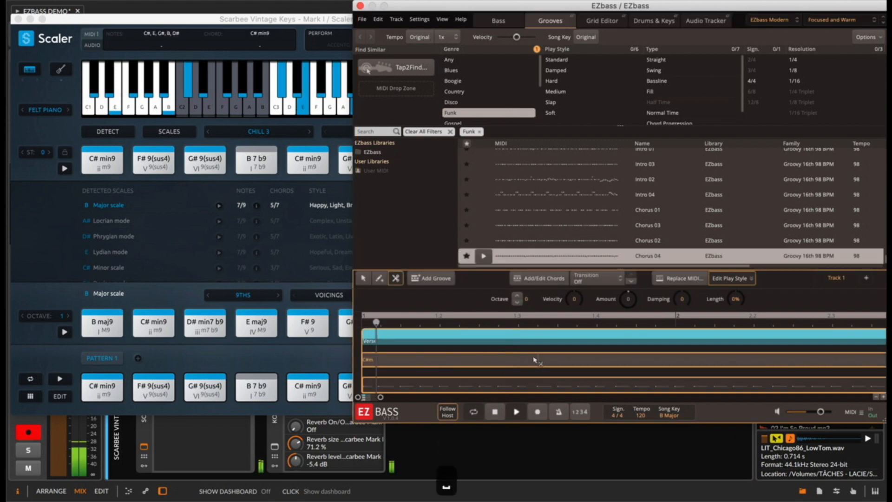
{"action": "left_click", "coordinate": [651, 20]}
{"action": "left_click_drag", "start_coordinate": [578, 137], "coordinate": [365, 356]}
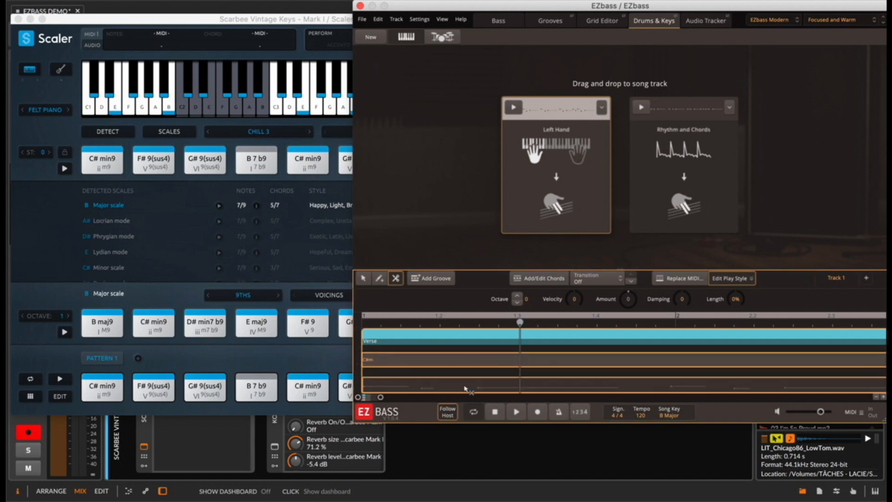
Try to split the Verse's bass MIDI after its first note, open the remainder for editing, and undo the split
{"action": "left_click", "coordinate": [421, 388]}
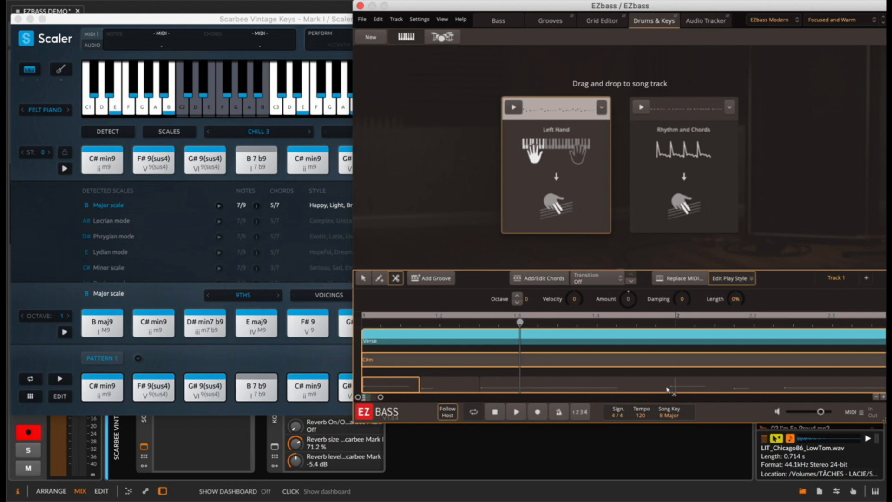
{"action": "key", "text": "1"}
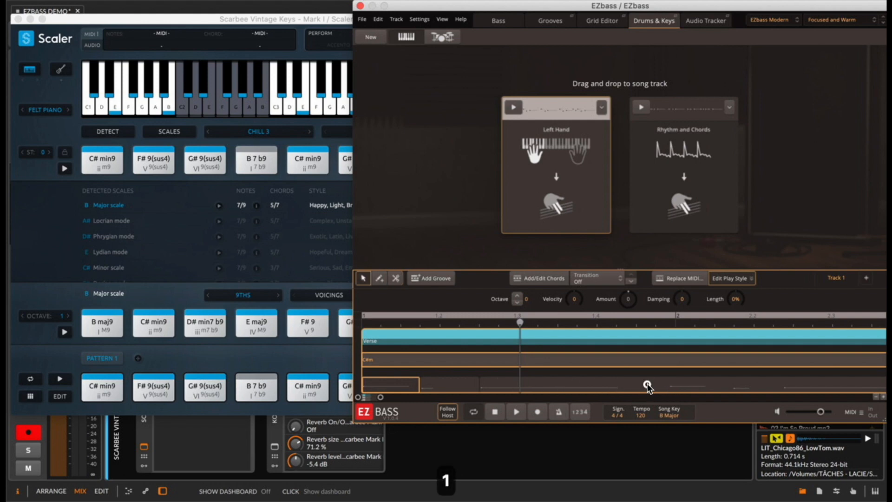
{"action": "double_click", "coordinate": [647, 384]}
{"action": "key", "text": "super+z"}
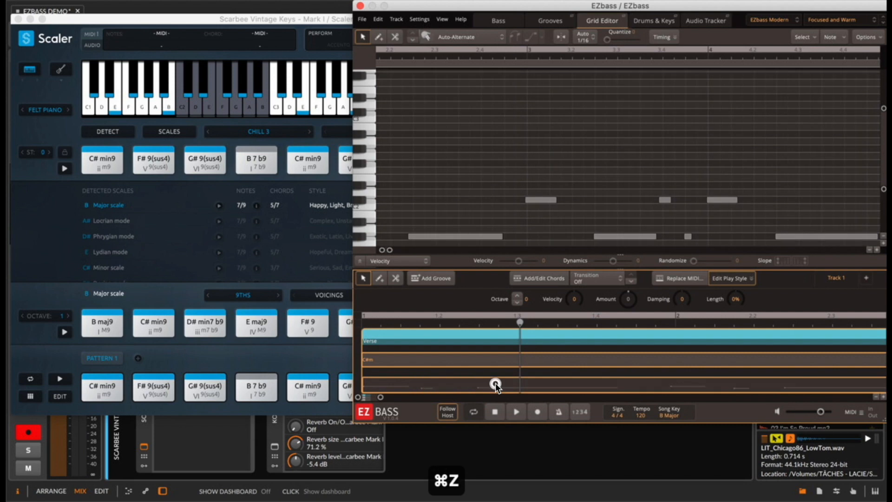
Select all notes of the Verse bass line in the Grid Editor and quantize them with the Auto 1/16 grid
{"action": "key", "text": "super+a"}
{"action": "scroll", "coordinate": [520, 149], "scroll_direction": "left", "scroll_amount": 5}
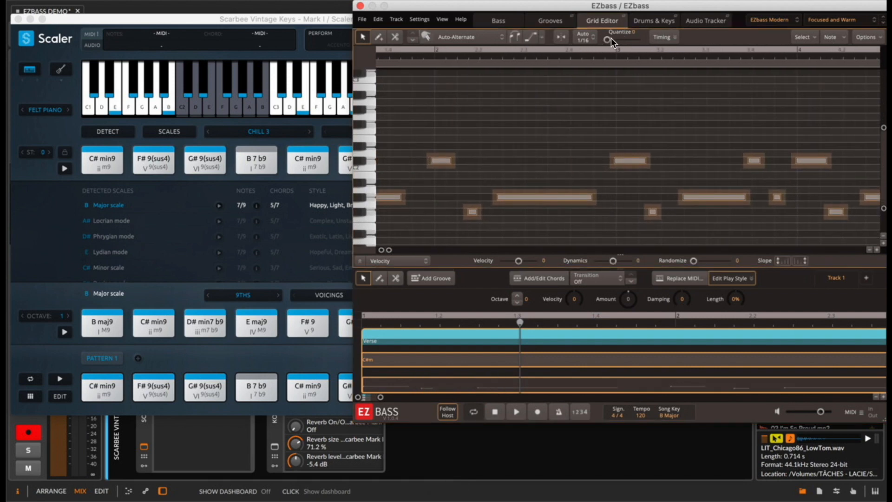
{"action": "left_click_drag", "start_coordinate": [606, 39], "coordinate": [738, 39]}
{"action": "left_click", "coordinate": [581, 108]}
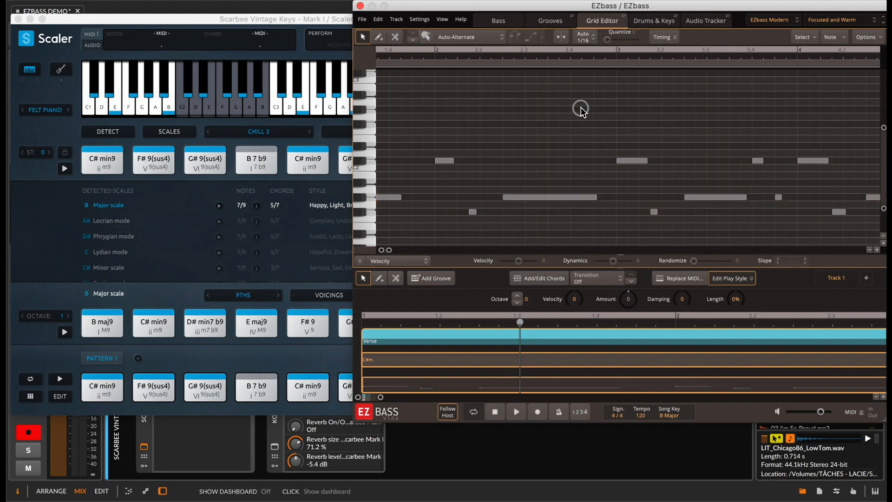
Play back the quantized bass line, reposition the EZbass window and return to the Funk grooves
{"action": "key", "text": "space"}
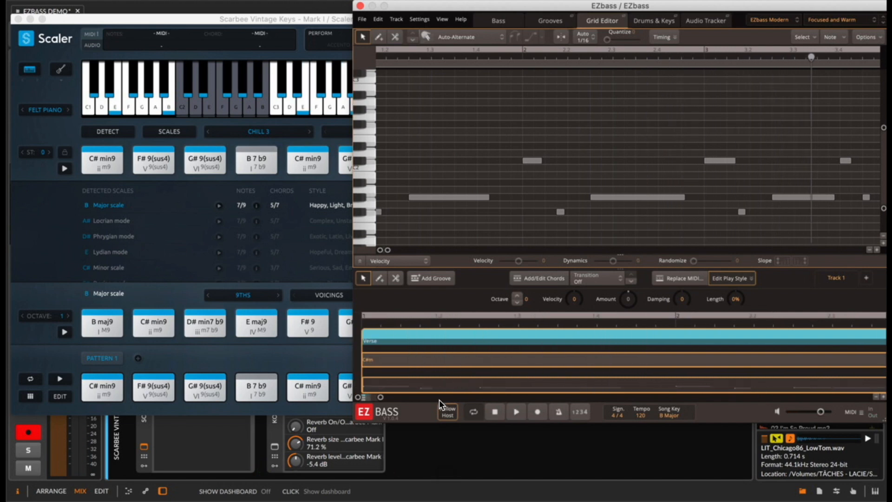
{"action": "key", "text": "3"}
{"action": "key", "text": "2"}
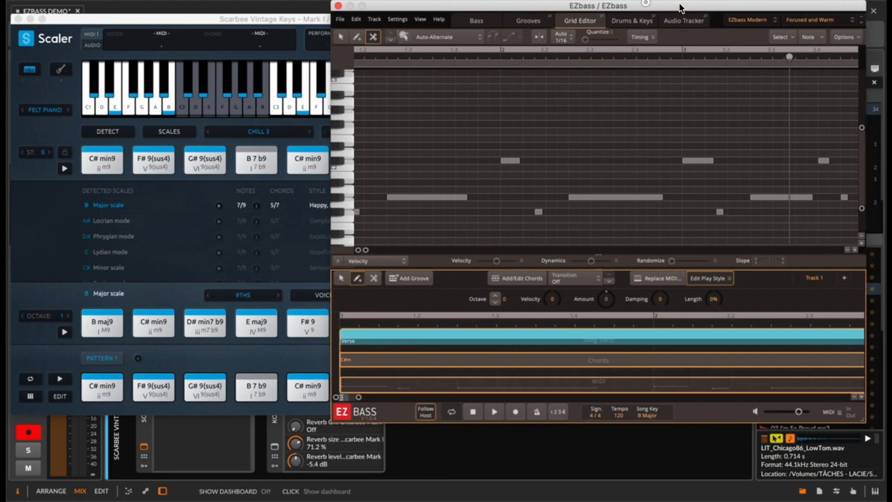
{"action": "key", "text": "1"}
{"action": "left_click", "coordinate": [210, 278]}
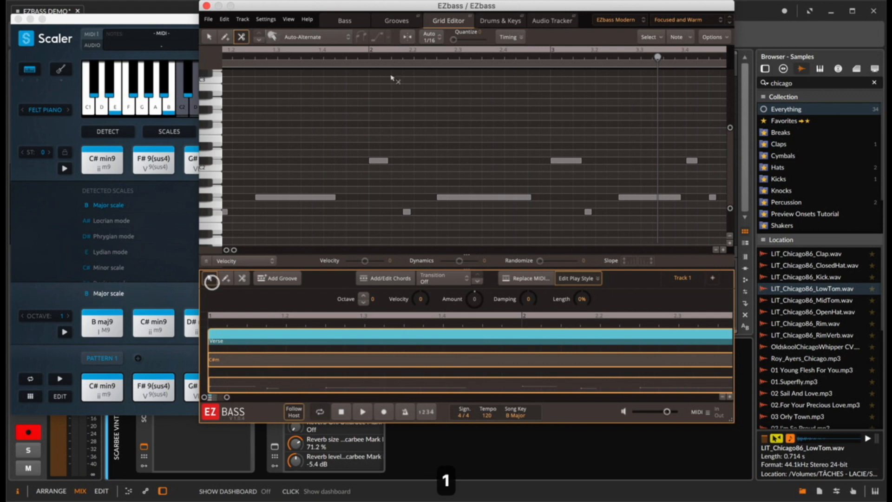
{"action": "left_click", "coordinate": [393, 21]}
Try to cut the Verse's bass MIDI before its second note with the split tool, and undo the cut
{"action": "key", "text": "3"}
{"action": "key", "text": "4"}
{"action": "key", "text": "3"}
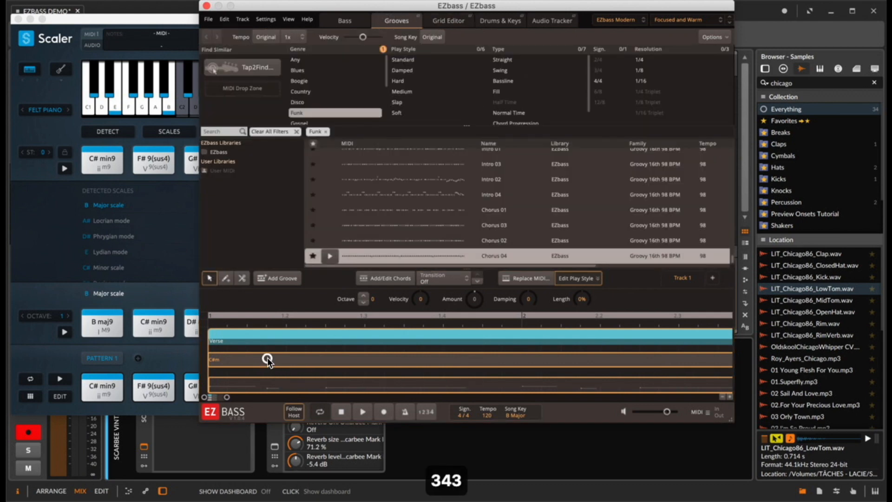
{"action": "left_click", "coordinate": [243, 278]}
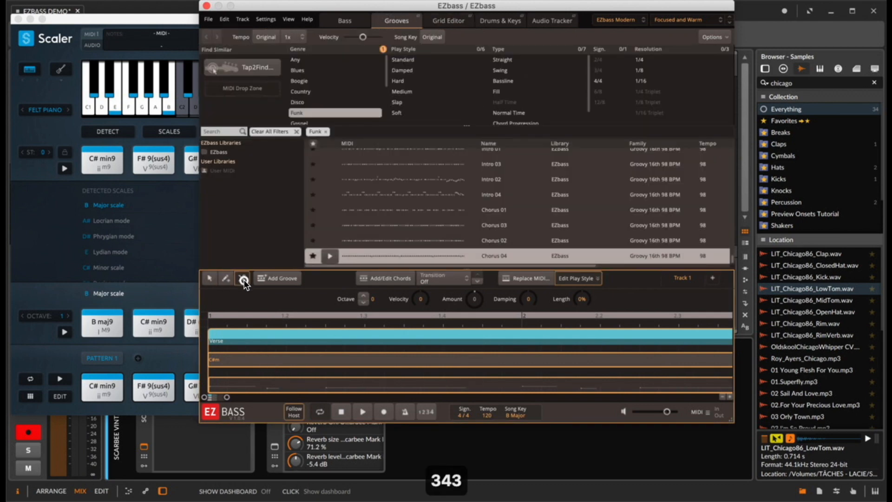
{"action": "left_click", "coordinate": [269, 387]}
{"action": "key", "text": "super+z"}
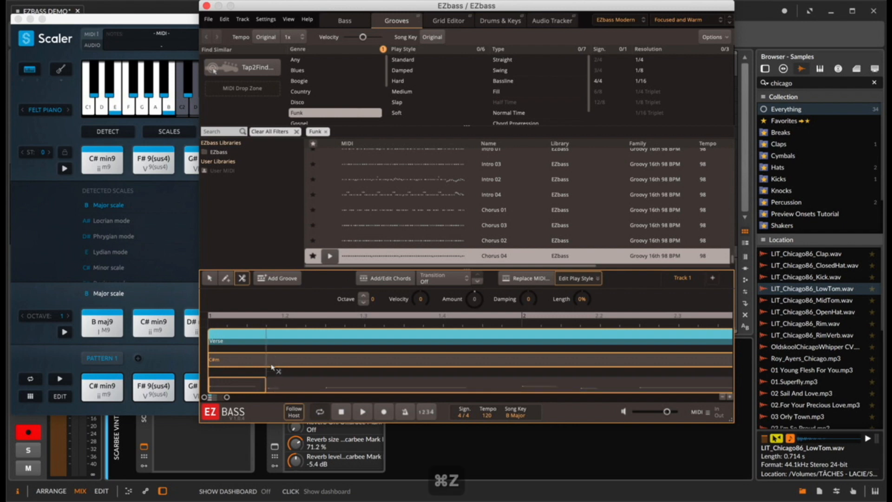
Split the Verse's C#m chord block at the bass note changes across all four bars
{"action": "left_click", "coordinate": [266, 361]}
{"action": "left_click", "coordinate": [325, 362]}
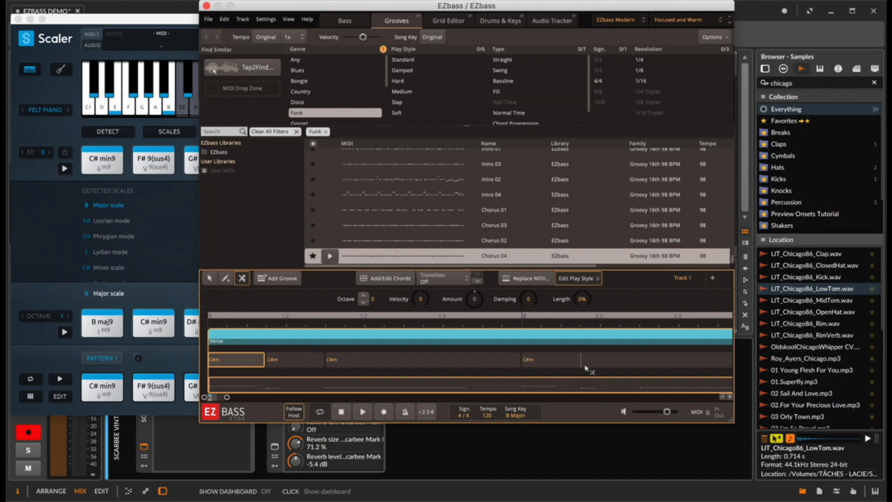
{"action": "left_click", "coordinate": [642, 363]}
{"action": "scroll", "coordinate": [645, 361], "scroll_direction": "right", "scroll_amount": 5}
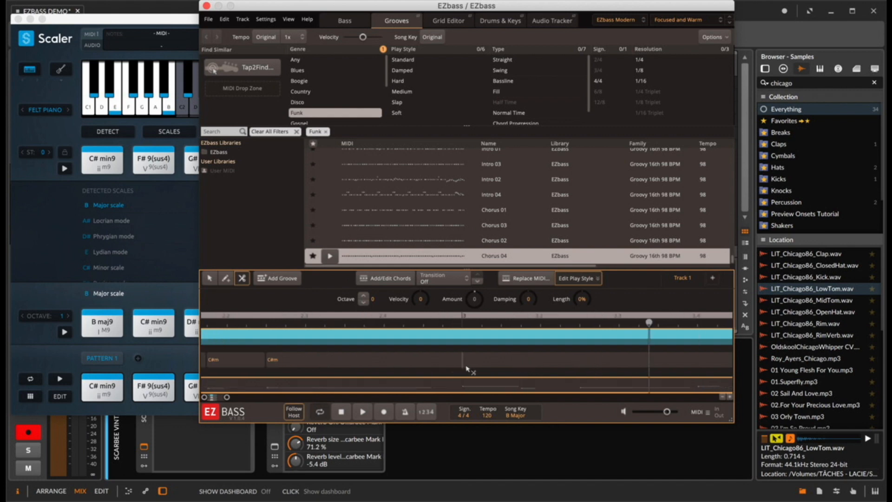
{"action": "left_click", "coordinate": [523, 364]}
{"action": "left_click", "coordinate": [581, 370]}
{"action": "scroll", "coordinate": [583, 370], "scroll_direction": "right", "scroll_amount": 6}
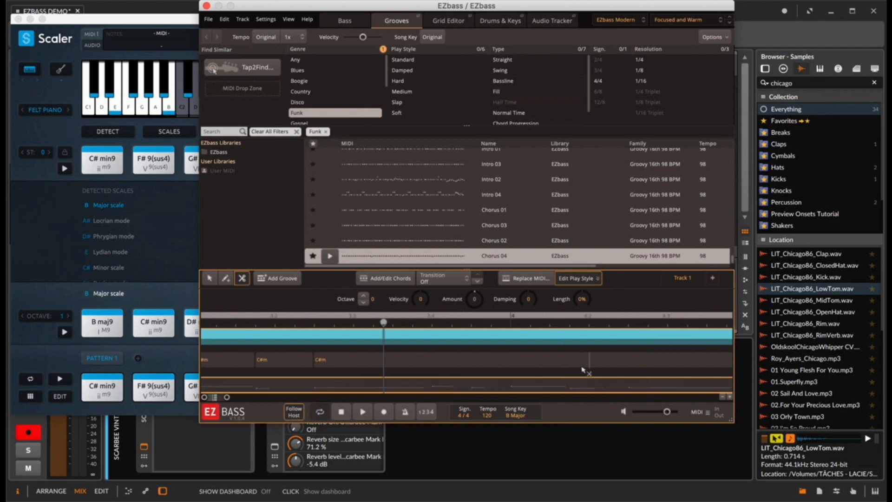
{"action": "left_click", "coordinate": [435, 358]}
{"action": "left_click", "coordinate": [491, 365]}
{"action": "left_click", "coordinate": [511, 363]}
{"action": "left_click", "coordinate": [628, 367]}
{"action": "scroll", "coordinate": [629, 371], "scroll_direction": "right", "scroll_amount": 5}
{"action": "scroll", "coordinate": [628, 370], "scroll_direction": "right", "scroll_amount": 1}
{"action": "scroll", "coordinate": [343, 351], "scroll_direction": "left", "scroll_amount": 15}
Change the second chord block of the Verse to F# with the chord wheel
{"action": "key", "text": "1"}
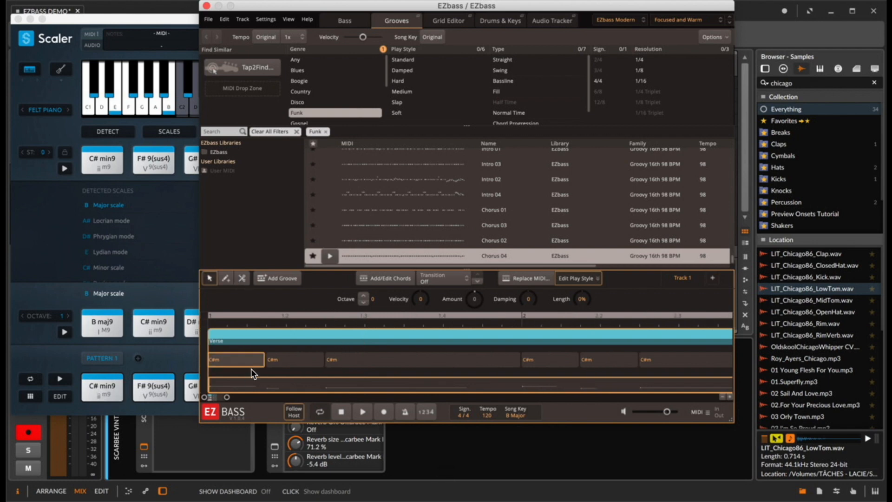
{"action": "left_click", "coordinate": [297, 361]}
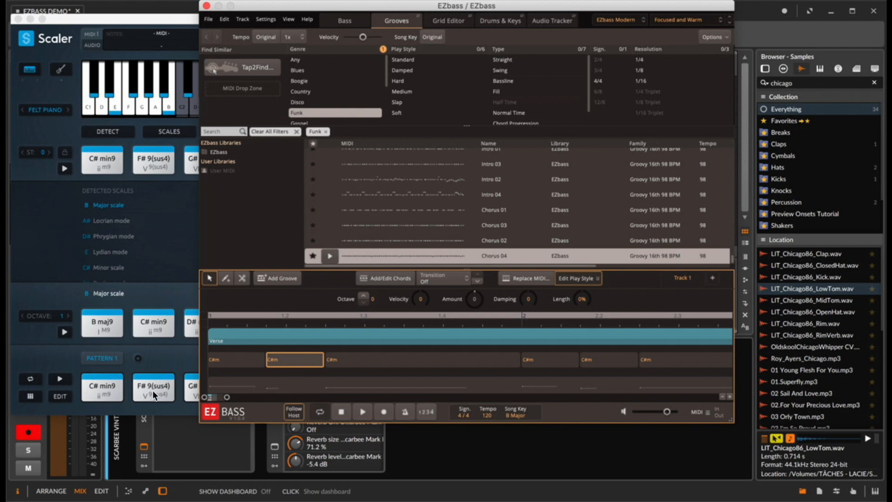
{"action": "left_click", "coordinate": [390, 278]}
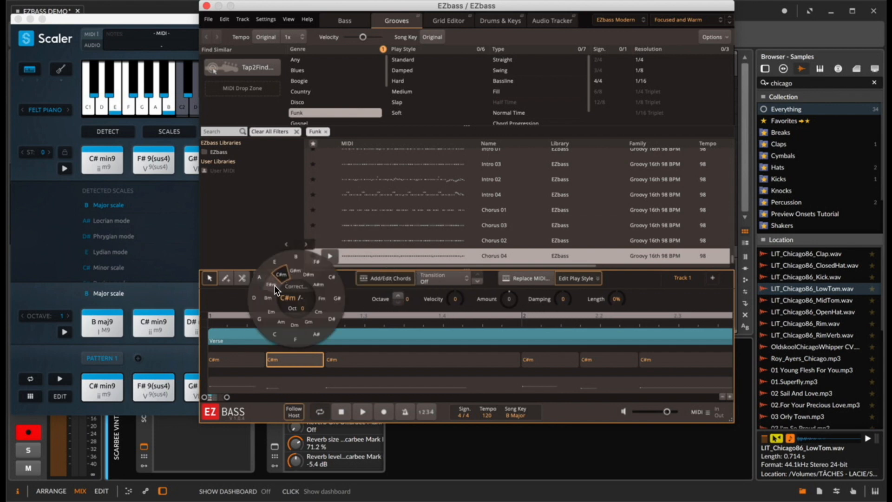
{"action": "left_click", "coordinate": [322, 263]}
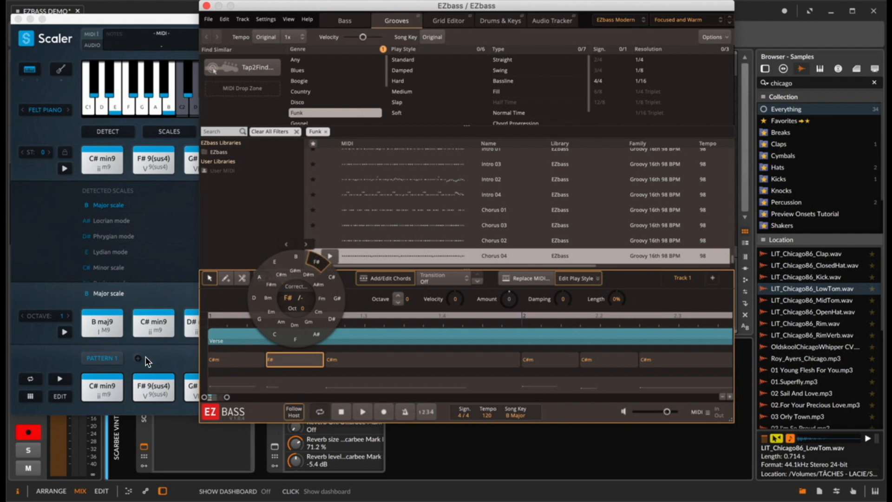
Uncover Scaler's third pattern chord and change the Verse's third chord block to G#
{"action": "left_click_drag", "start_coordinate": [300, 7], "coordinate": [363, 6]}
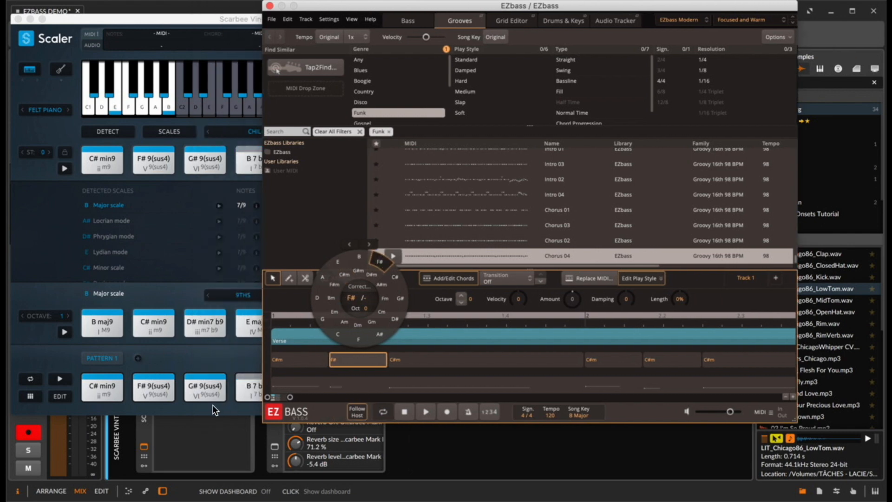
{"action": "left_click", "coordinate": [409, 363]}
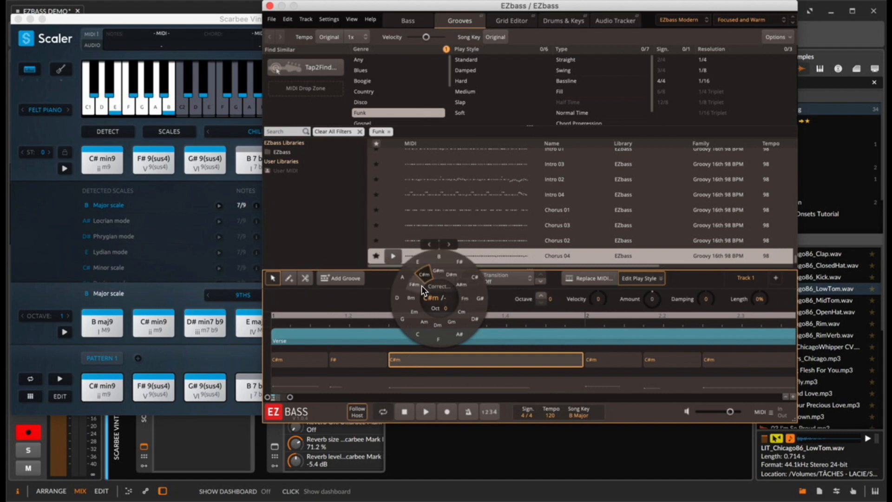
{"action": "left_click", "coordinate": [442, 272]}
{"action": "left_click", "coordinate": [350, 361]}
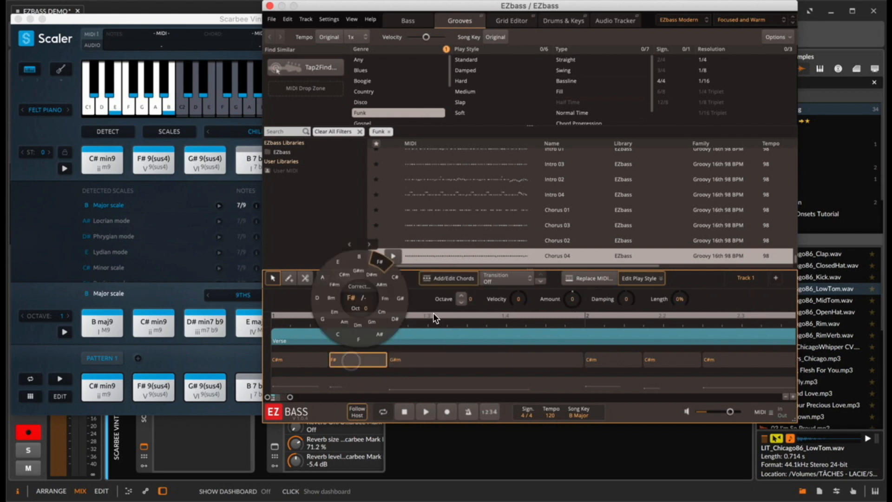
{"action": "left_click", "coordinate": [409, 364]}
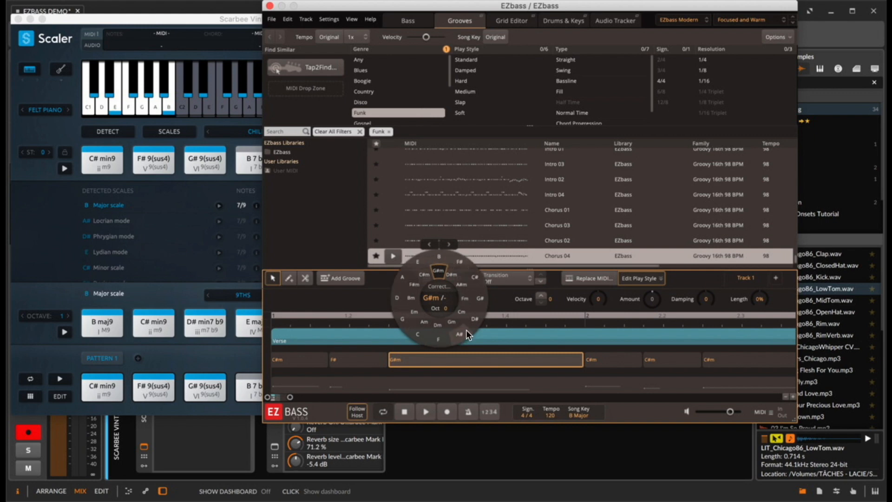
{"action": "left_click", "coordinate": [481, 301]}
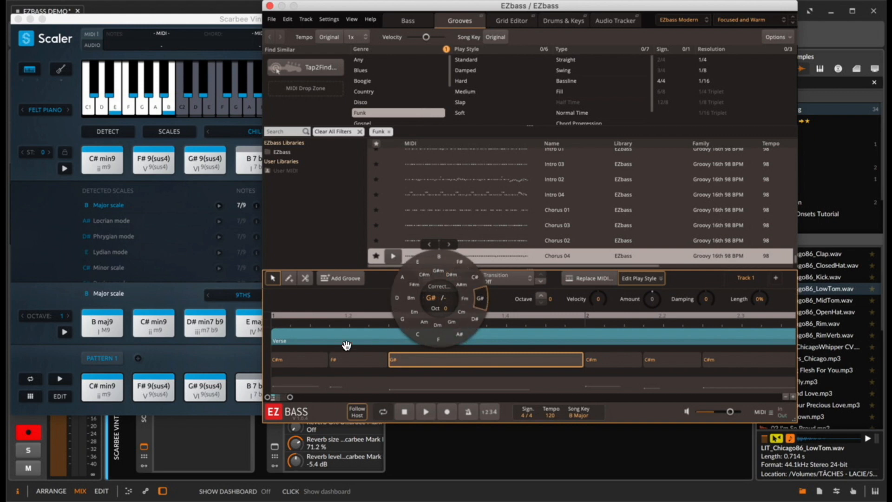
Try G#m on the Verse's third chord block, audition it, and set the block back to G#
{"action": "left_click", "coordinate": [321, 314]}
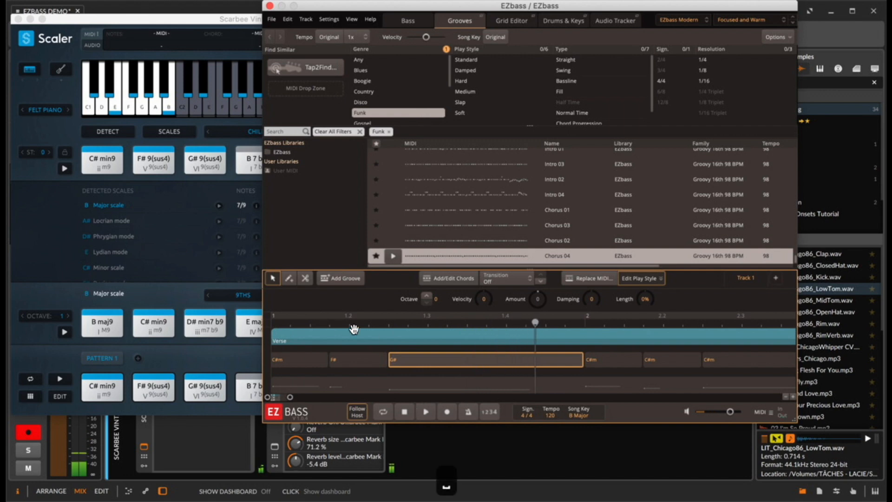
{"action": "left_click", "coordinate": [442, 281]}
{"action": "left_click", "coordinate": [437, 268]}
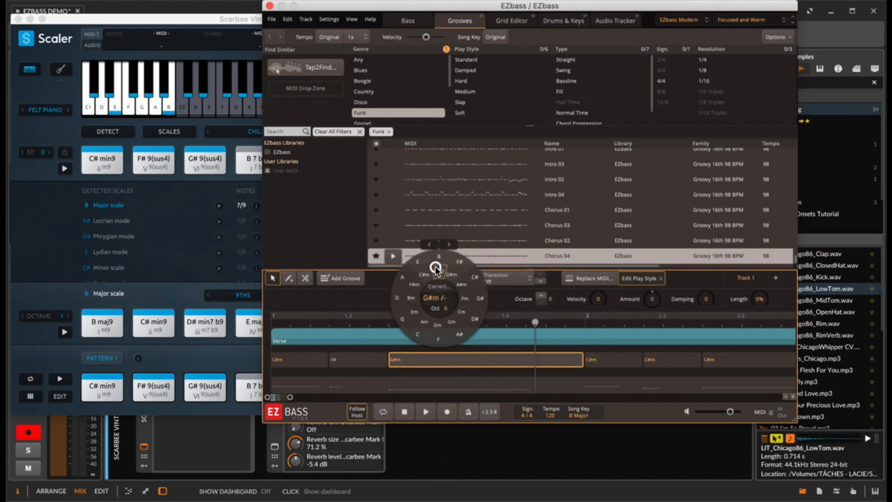
{"action": "left_click", "coordinate": [364, 295]}
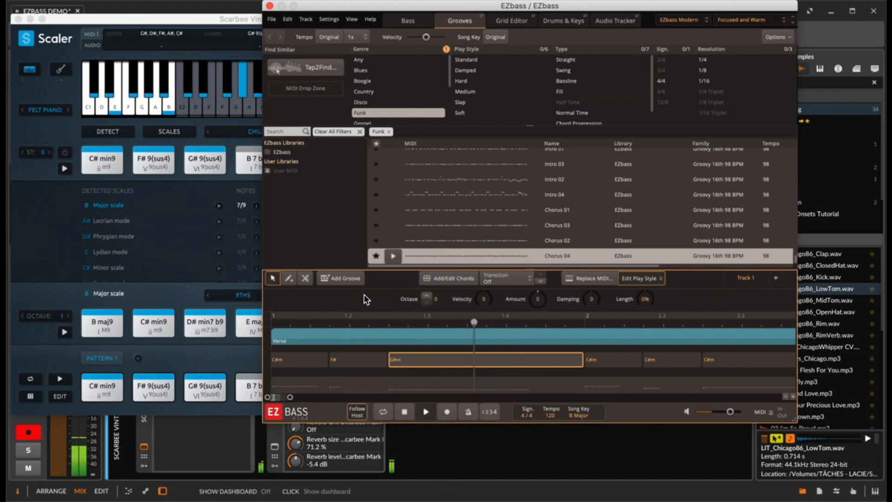
{"action": "left_click", "coordinate": [447, 278]}
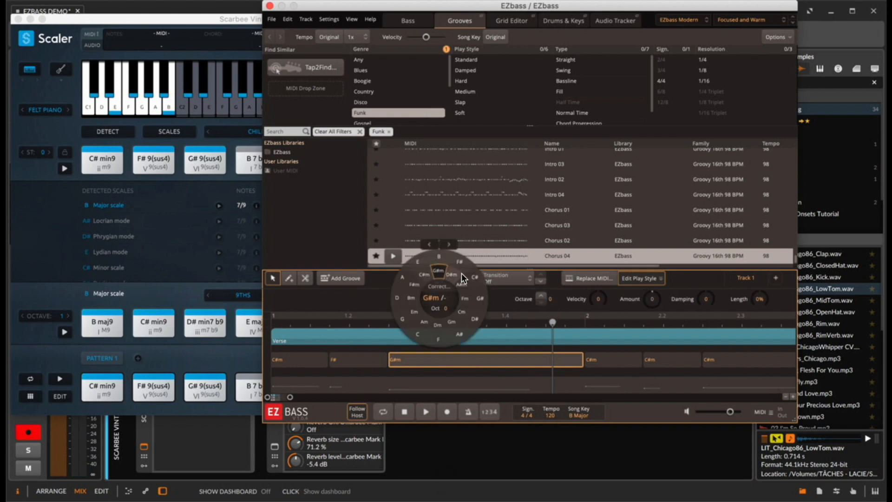
{"action": "left_click", "coordinate": [480, 301]}
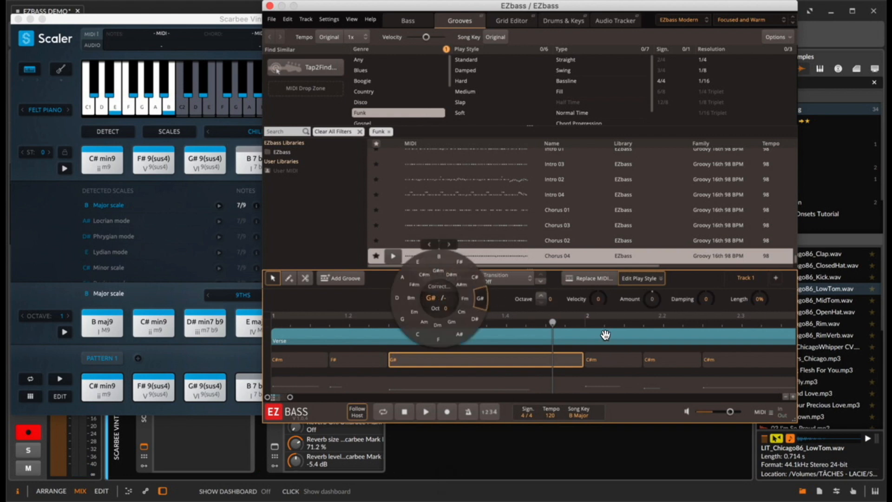
Copy the C#m, F# and G# chord blocks of bar 1 onto the start of bar 2
{"action": "left_click", "coordinate": [413, 358]}
{"action": "left_click", "coordinate": [289, 358], "text": "shift"}
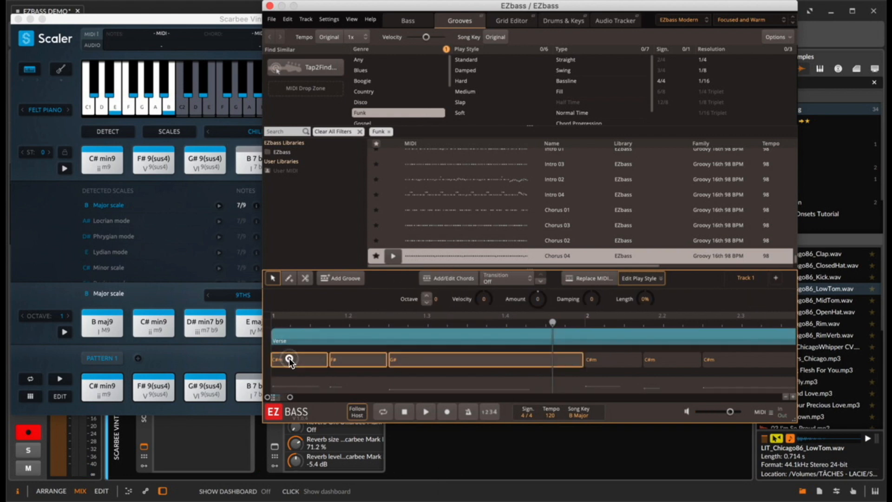
{"action": "left_click_drag", "start_coordinate": [289, 358], "coordinate": [599, 358]}
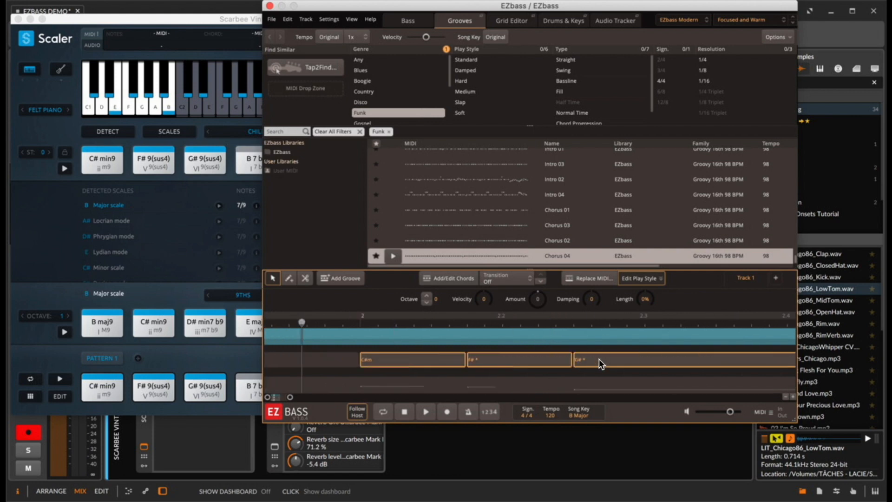
{"action": "scroll", "coordinate": [598, 359], "scroll_direction": "down", "scroll_amount": 5}
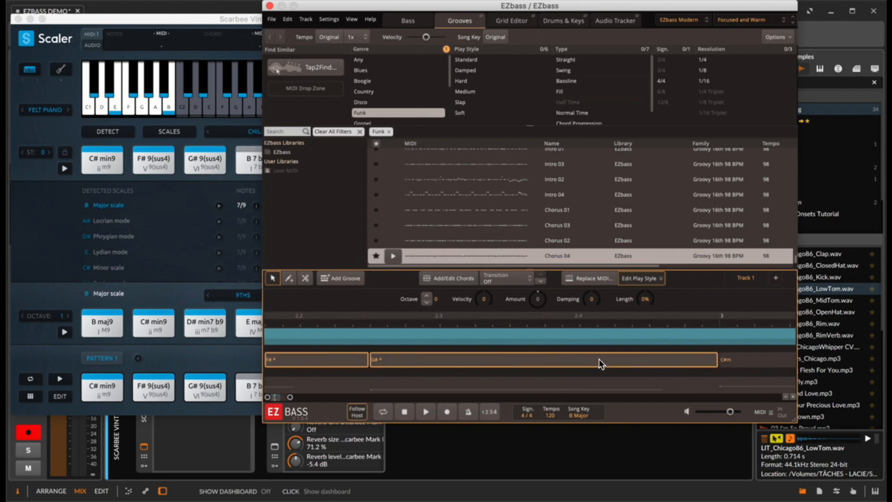
{"action": "scroll", "coordinate": [599, 359], "scroll_direction": "down", "scroll_amount": 3}
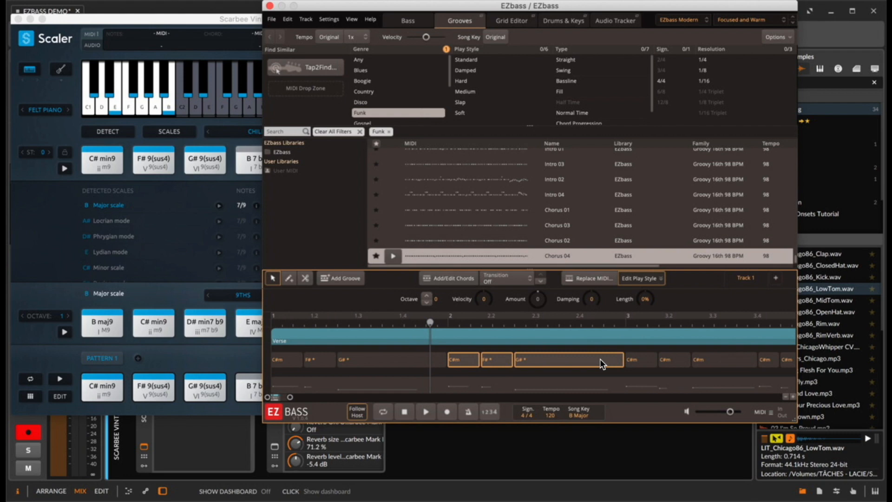
Copy bar 2's C#m and F# chord blocks onto the first two chord blocks of bar 3
{"action": "left_click", "coordinate": [344, 357]}
{"action": "left_click", "coordinate": [381, 361], "text": "shift"}
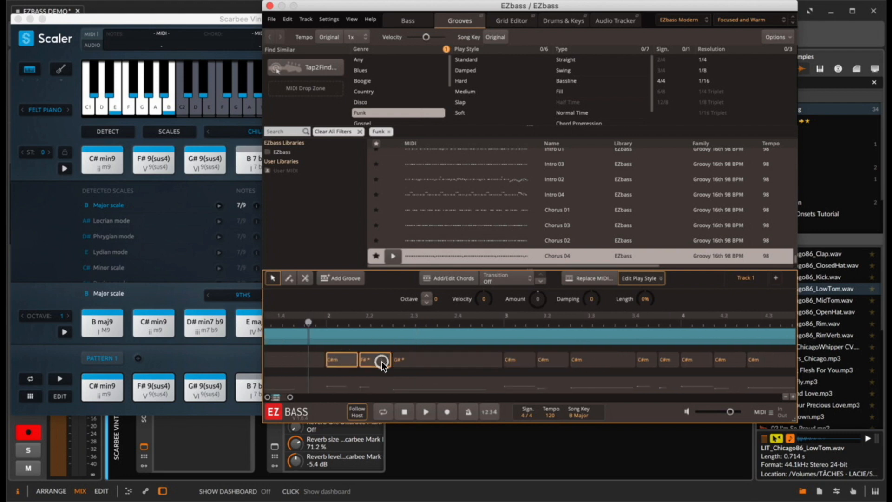
{"action": "left_click_drag", "start_coordinate": [534, 358], "coordinate": [520, 361]}
Change bar 3's third chord block and its short last block to G#, checking against Scaler's pattern
{"action": "left_click", "coordinate": [585, 364]}
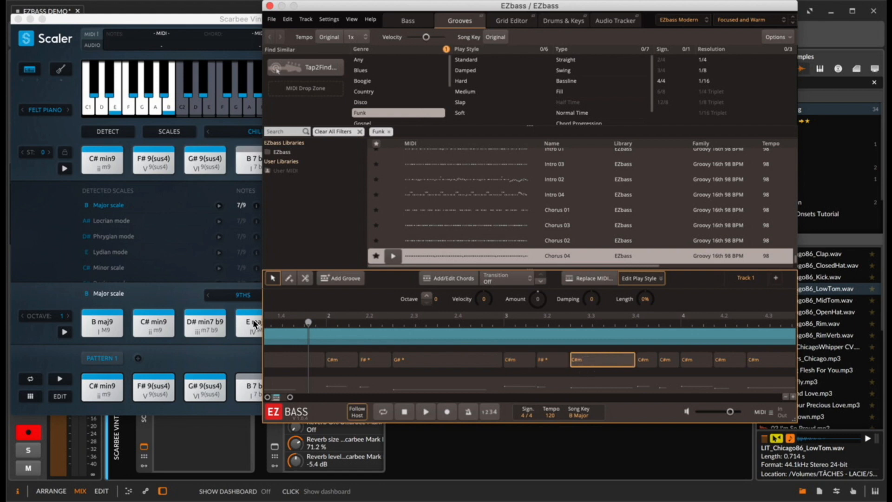
{"action": "left_click", "coordinate": [466, 280]}
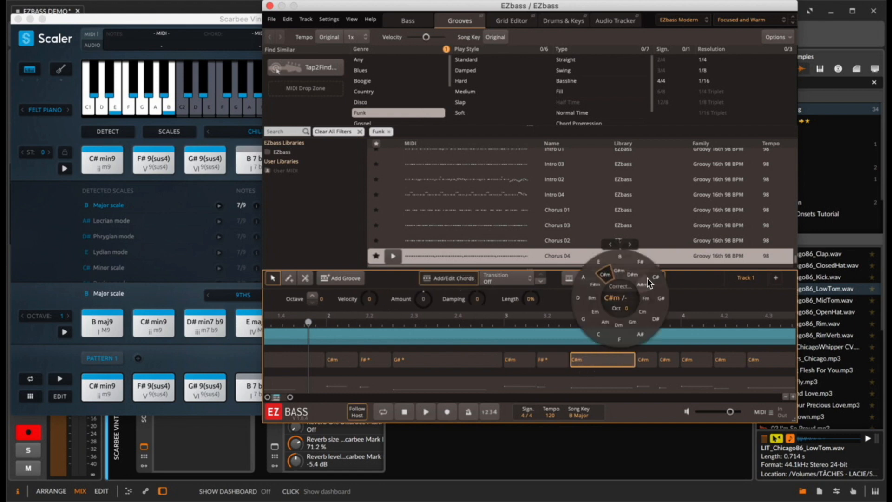
{"action": "left_click", "coordinate": [664, 300]}
{"action": "left_click_drag", "start_coordinate": [363, 5], "coordinate": [524, 6]}
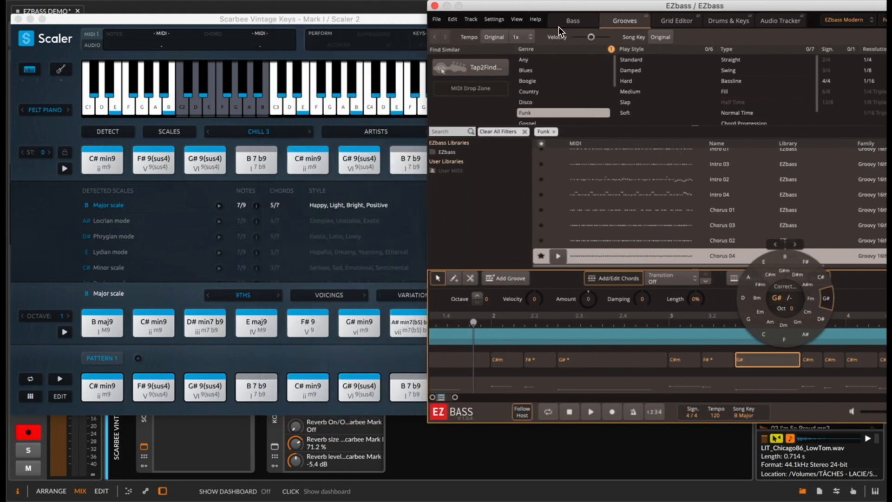
{"action": "left_click_drag", "start_coordinate": [552, 6], "coordinate": [346, 6]}
{"action": "left_click", "coordinate": [628, 361]}
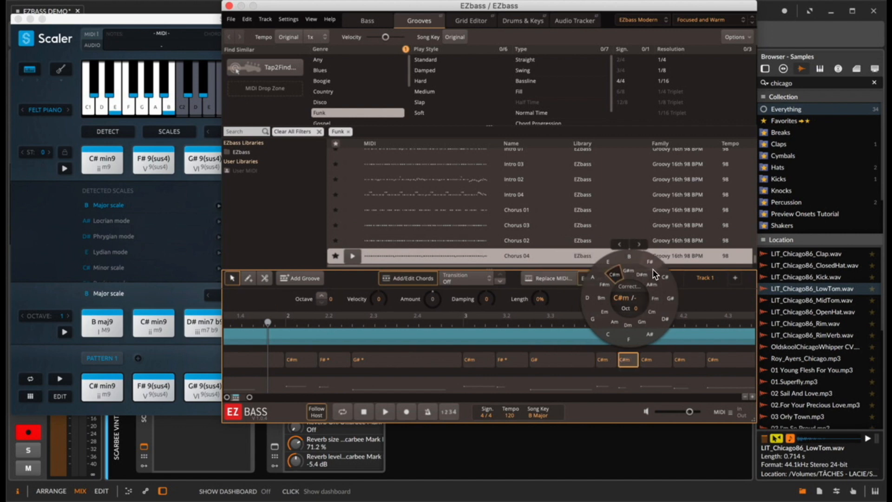
{"action": "left_click", "coordinate": [670, 297]}
Copy bar 3's first three chord blocks to bar 4 and extend the copied G# block to the Verse's end
{"action": "scroll", "coordinate": [643, 375], "scroll_direction": "right", "scroll_amount": 3}
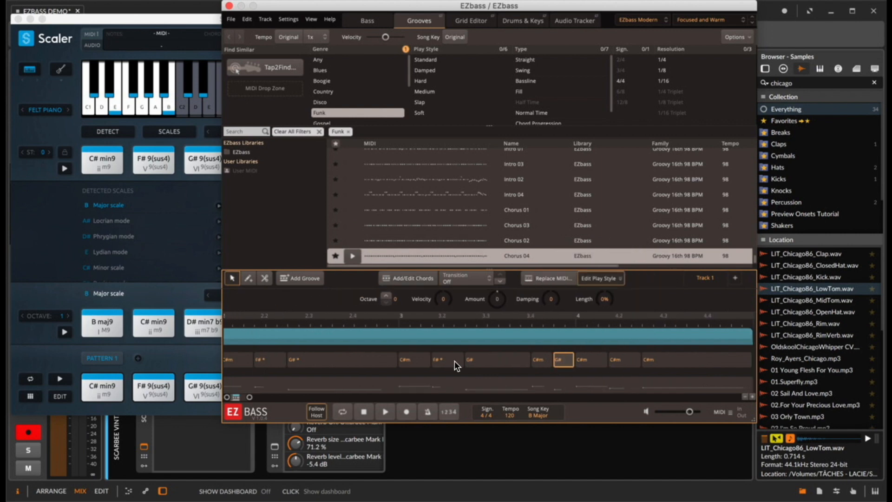
{"action": "left_click", "coordinate": [417, 360]}
{"action": "left_click", "coordinate": [487, 359], "text": "shift"}
{"action": "left_click_drag", "start_coordinate": [406, 361], "coordinate": [589, 363]}
{"action": "left_click", "coordinate": [739, 370]}
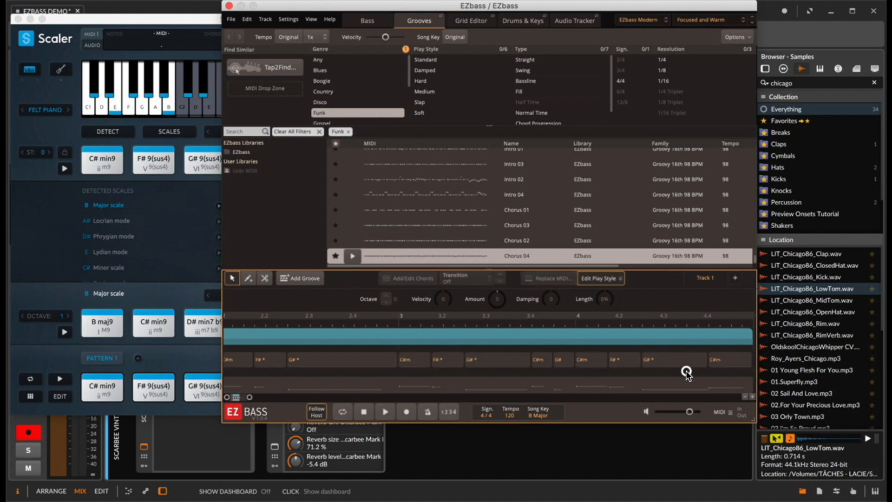
{"action": "left_click", "coordinate": [692, 357]}
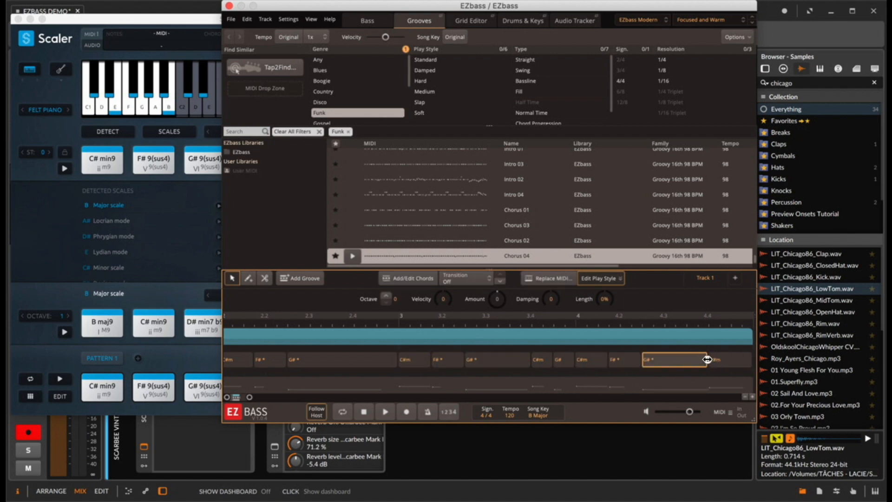
{"action": "left_click_drag", "start_coordinate": [706, 359], "coordinate": [749, 364]}
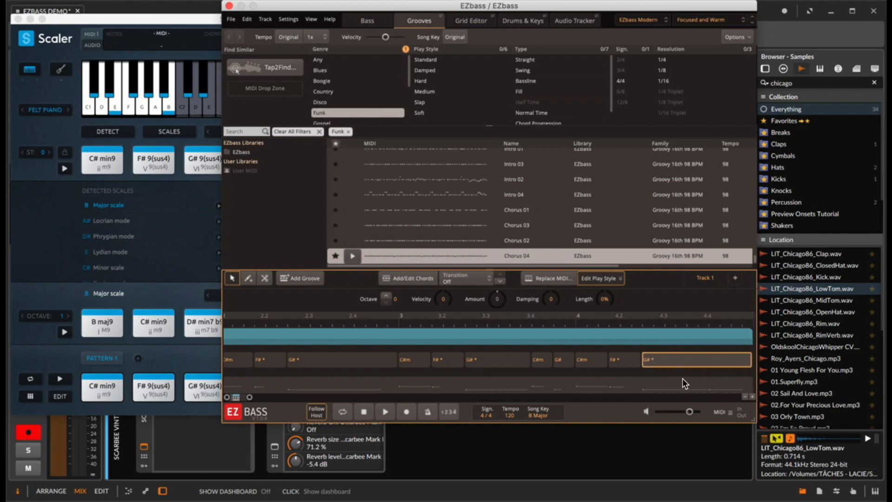
Switch to Scaler, audition the B major scale's ninth chords, and return to EZbass
{"action": "scroll", "coordinate": [298, 359], "scroll_direction": "left", "scroll_amount": 5}
{"action": "left_click", "coordinate": [318, 335]}
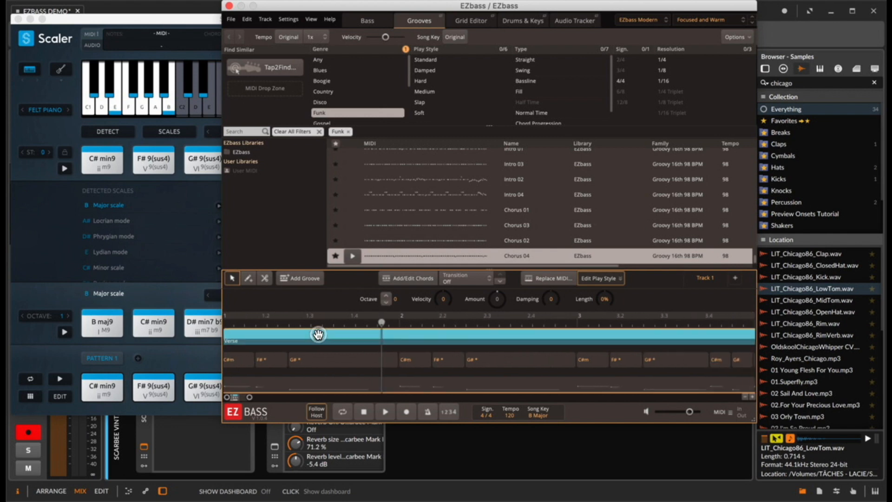
{"action": "left_click", "coordinate": [165, 347]}
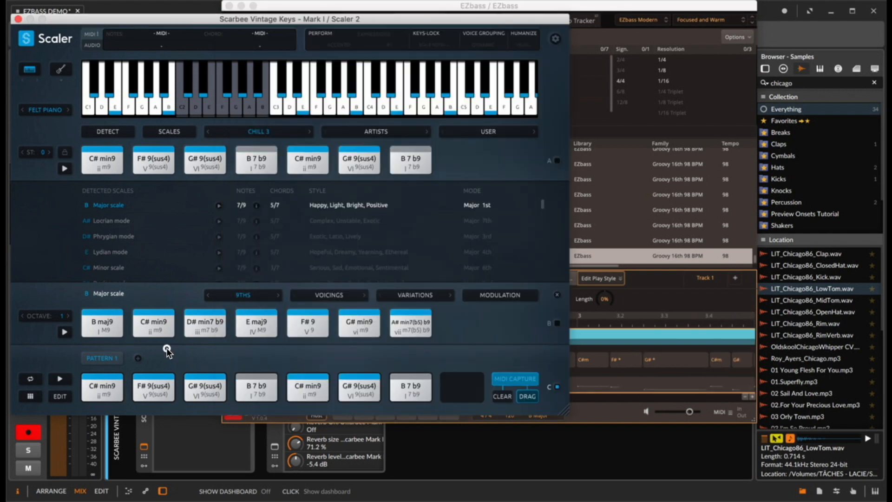
{"action": "left_click", "coordinate": [296, 331]}
{"action": "left_click", "coordinate": [294, 319]}
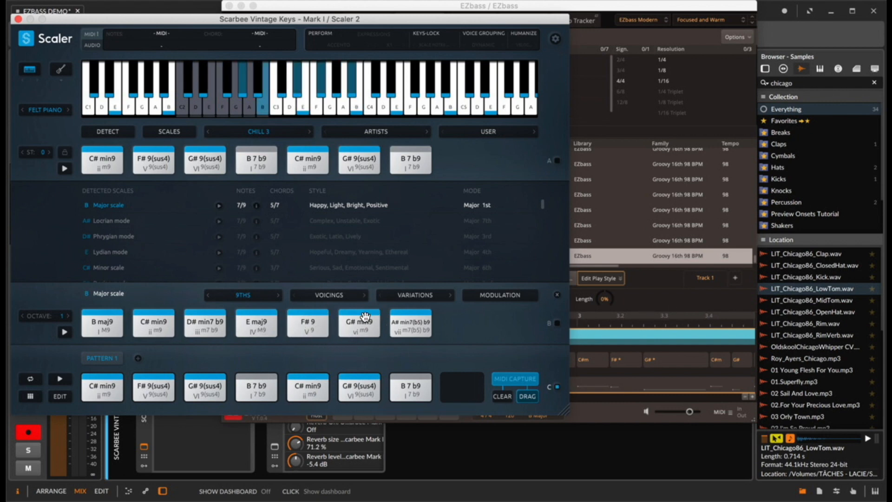
{"action": "left_click", "coordinate": [634, 337]}
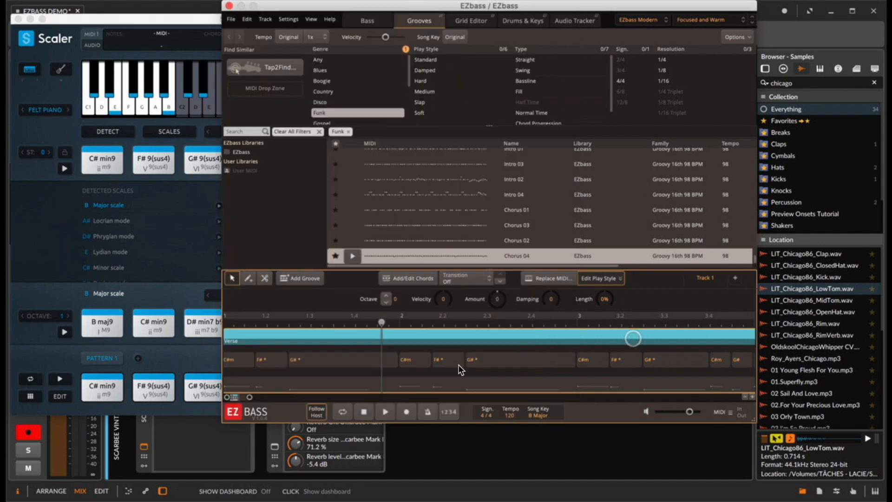
{"action": "left_click", "coordinate": [340, 360]}
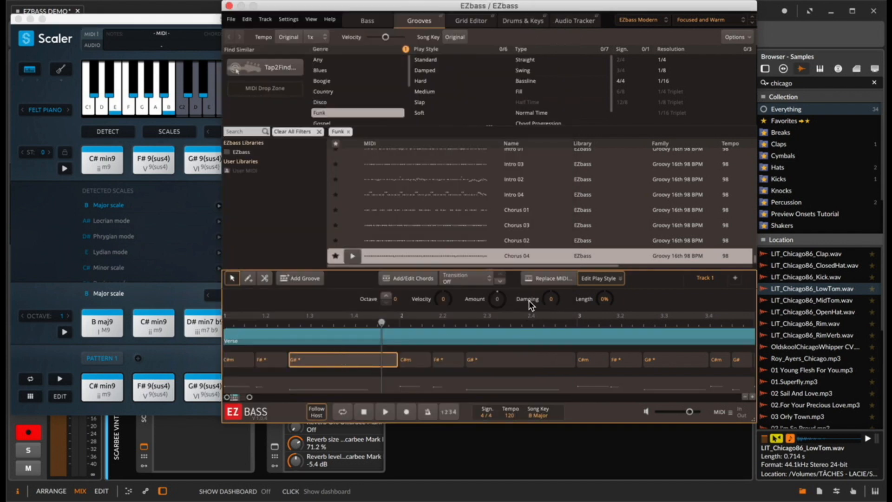
{"action": "left_click", "coordinate": [551, 277]}
{"action": "left_click", "coordinate": [477, 260]}
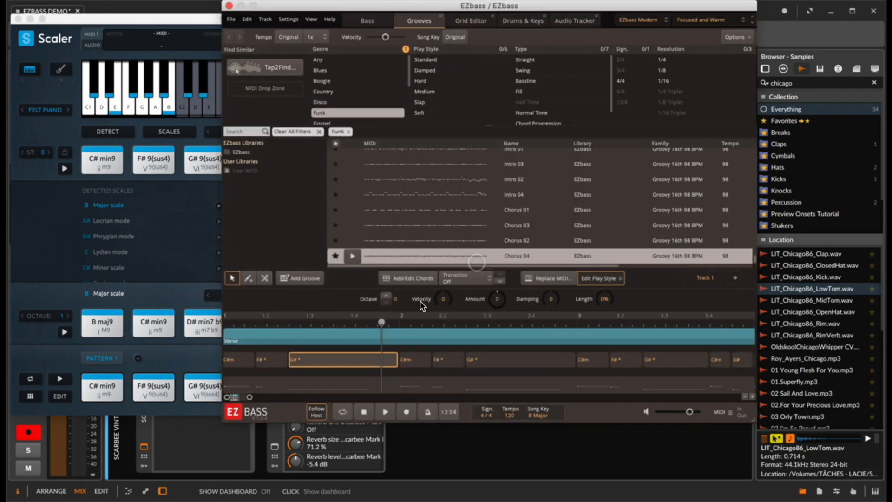
Change the long G# chord blocks in bars 1, 2 and 3 to G#m
{"action": "left_click", "coordinate": [297, 359]}
{"action": "left_click", "coordinate": [343, 270]}
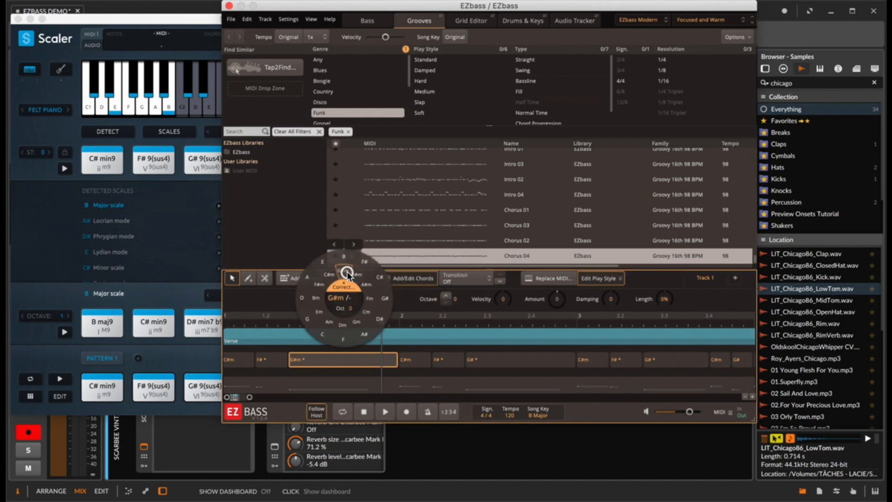
{"action": "left_click", "coordinate": [497, 357]}
{"action": "left_click", "coordinate": [400, 273]}
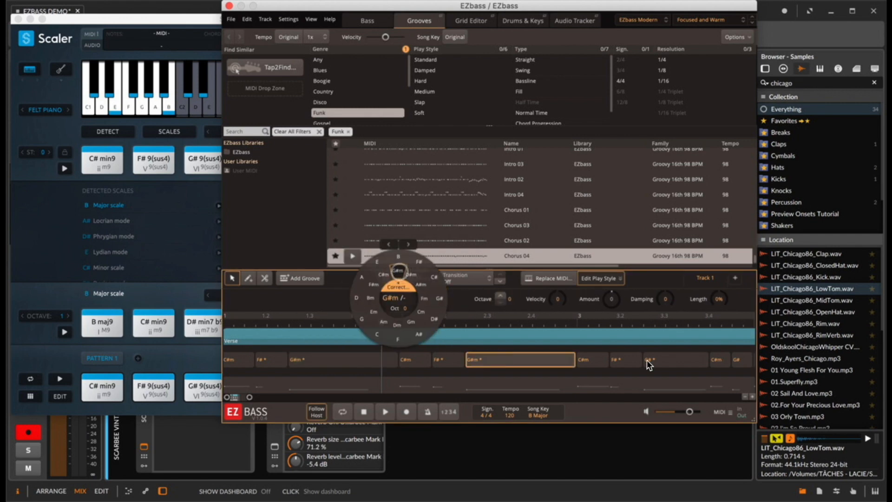
{"action": "left_click", "coordinate": [675, 362]}
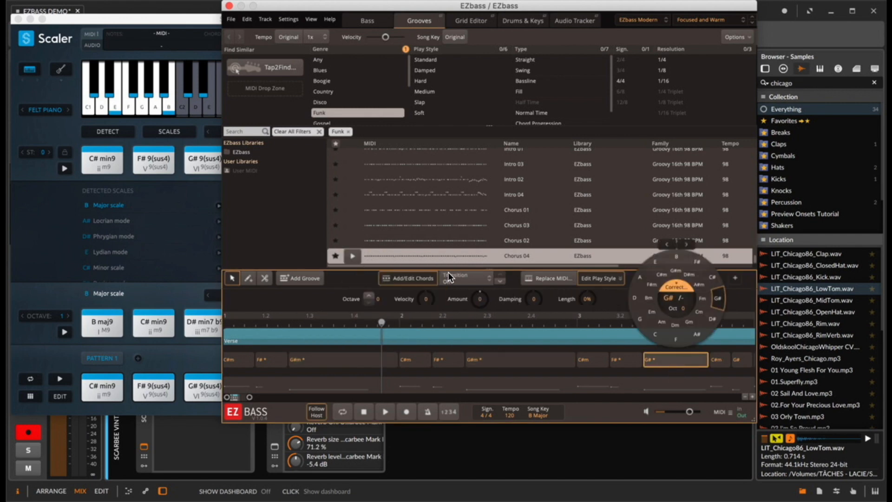
{"action": "left_click", "coordinate": [677, 273]}
Change the short G# chord block ending bar 3 and the last G# block in bar 4 to G#m
{"action": "left_click", "coordinate": [739, 361]}
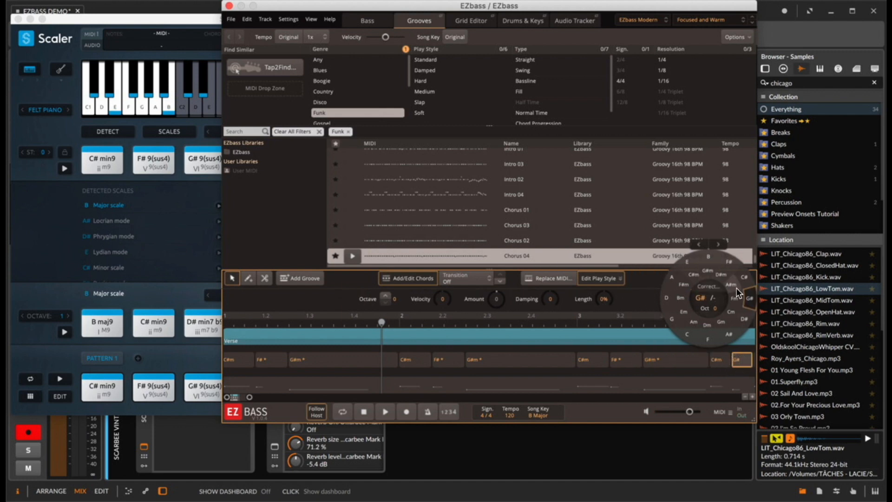
{"action": "scroll", "coordinate": [632, 360], "scroll_direction": "right", "scroll_amount": 5}
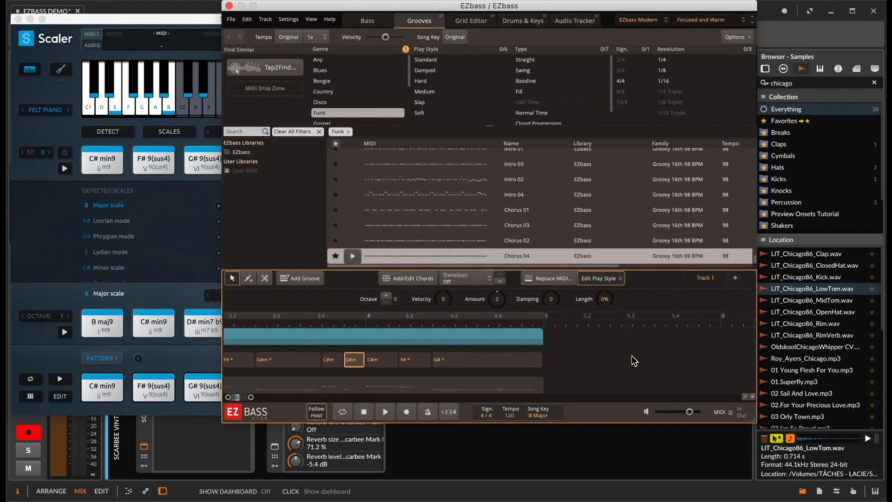
{"action": "left_click", "coordinate": [486, 358]}
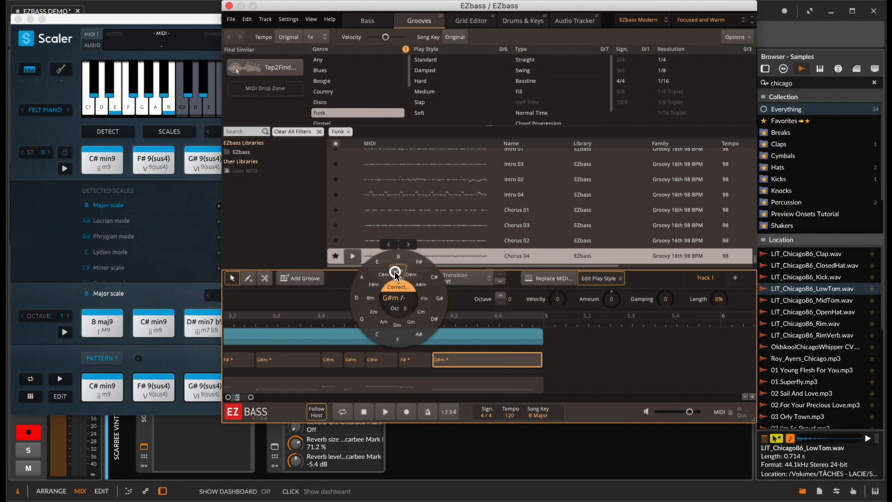
{"action": "left_click", "coordinate": [395, 272]}
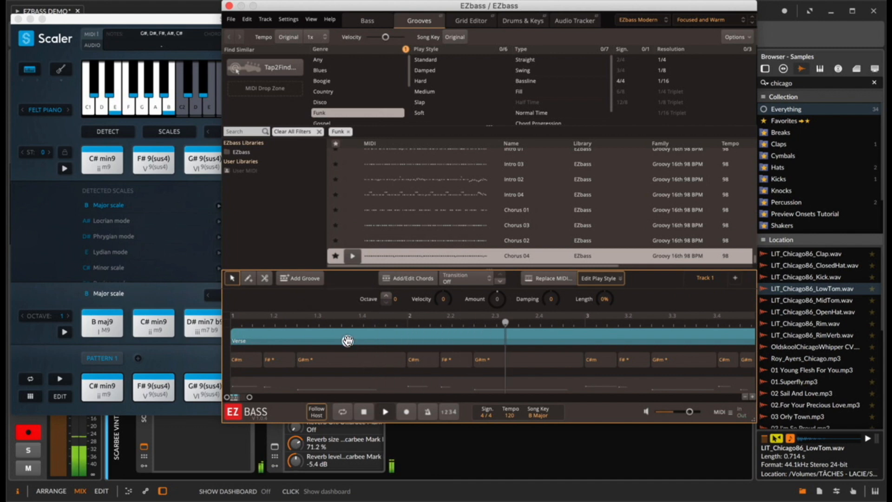
Open MIDI replacement for the whole Verse and audition the Funk groove Intro 02 from Groovy 16th 98 BPM over its chords
{"action": "left_click", "coordinate": [314, 375]}
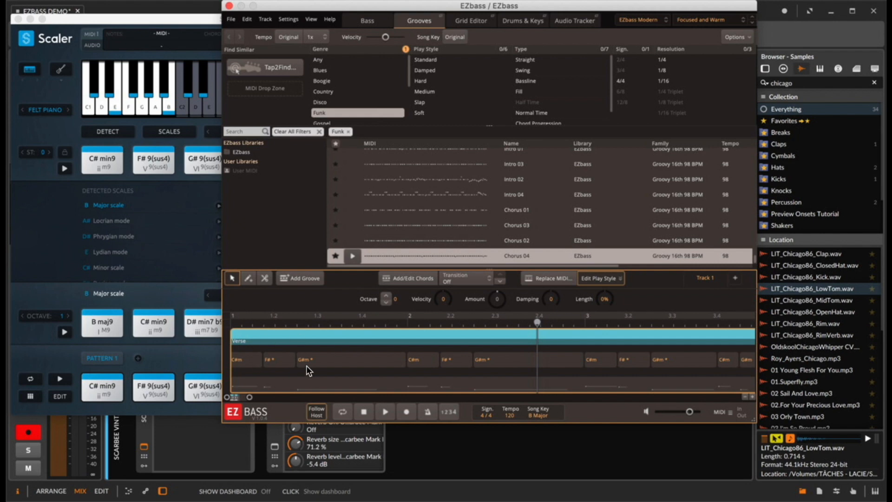
{"action": "left_click", "coordinate": [551, 275]}
{"action": "left_click", "coordinate": [489, 180]}
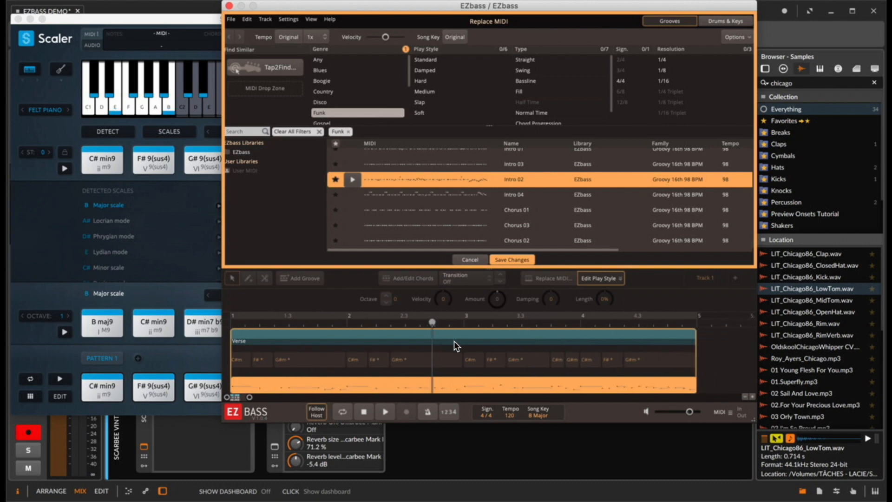
{"action": "key", "text": "space"}
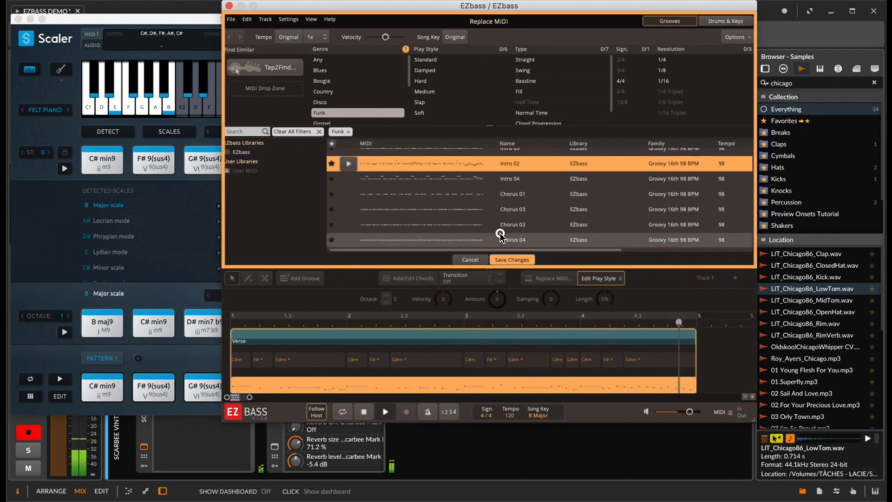
Try the Funk groove Chorus 02 from '80s Lesson 116 BPM over the Verse chords
{"action": "left_click", "coordinate": [501, 235]}
{"action": "scroll", "coordinate": [512, 191], "scroll_direction": "down", "scroll_amount": 5}
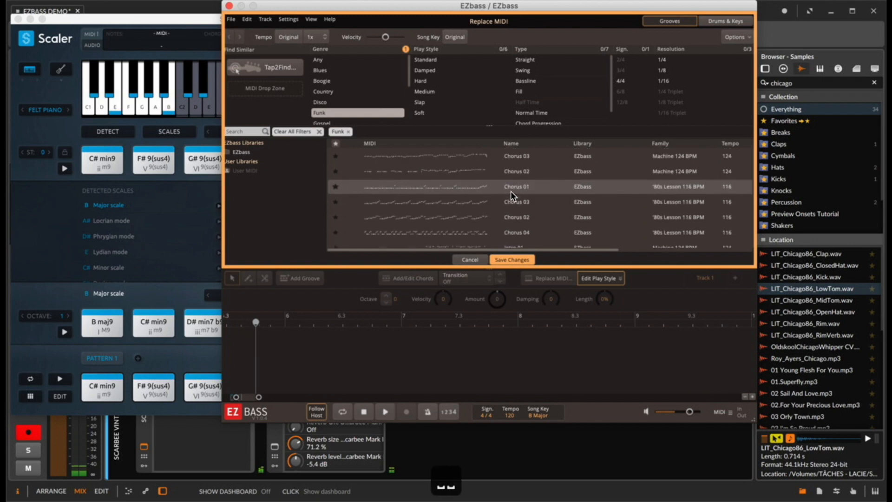
{"action": "left_click", "coordinate": [500, 217]}
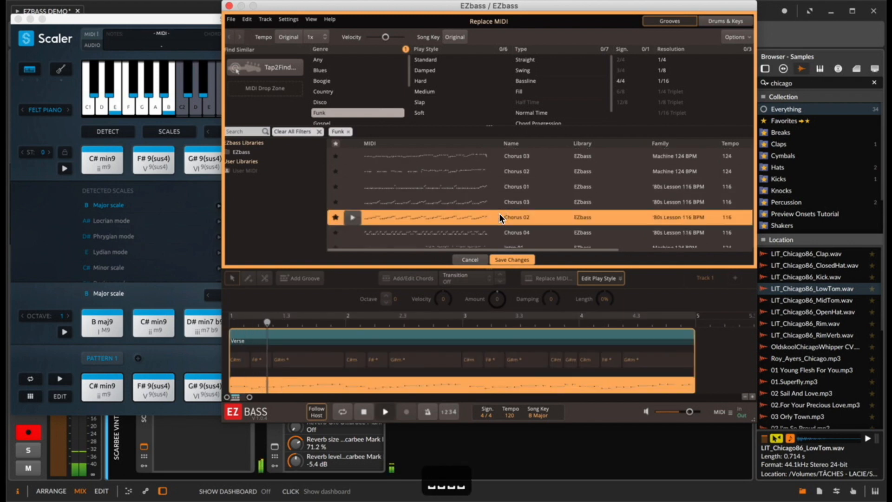
Replace the Verse's MIDI with the Disco groove Chorus 03 from Upper Downside 108 BPM and save the changes
{"action": "scroll", "coordinate": [333, 102], "scroll_direction": "down", "scroll_amount": 2}
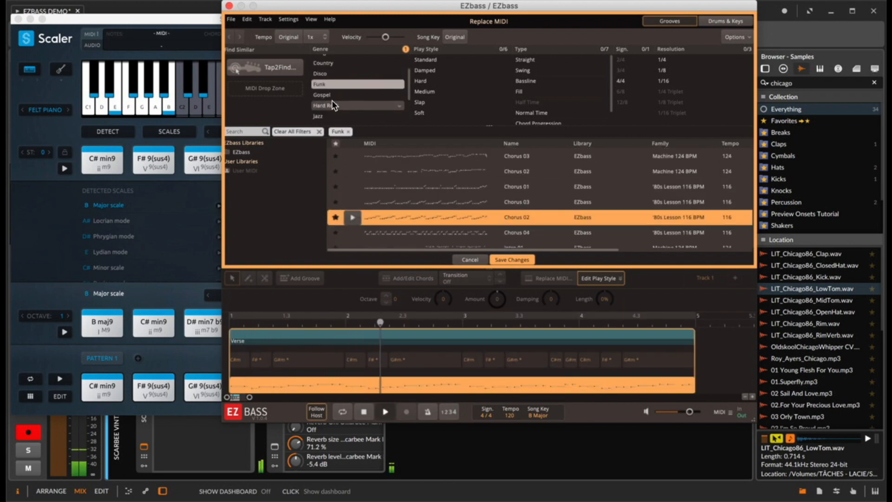
{"action": "left_click", "coordinate": [328, 73]}
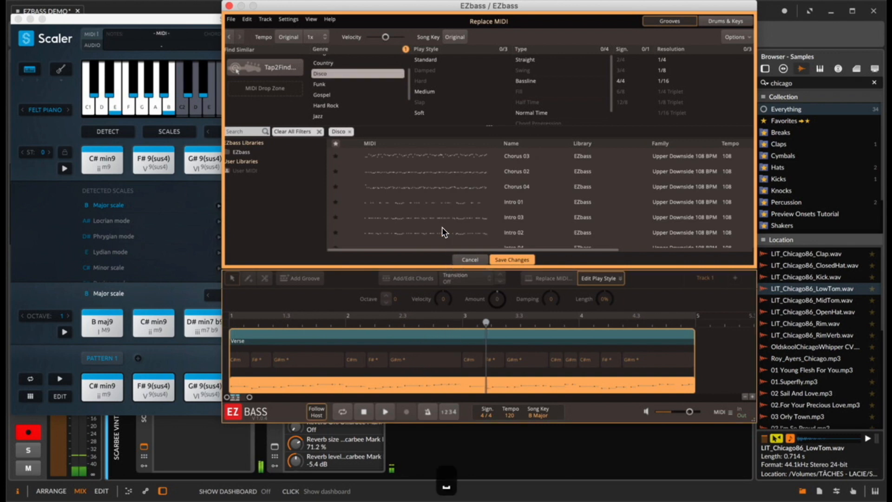
{"action": "left_click", "coordinate": [423, 155]}
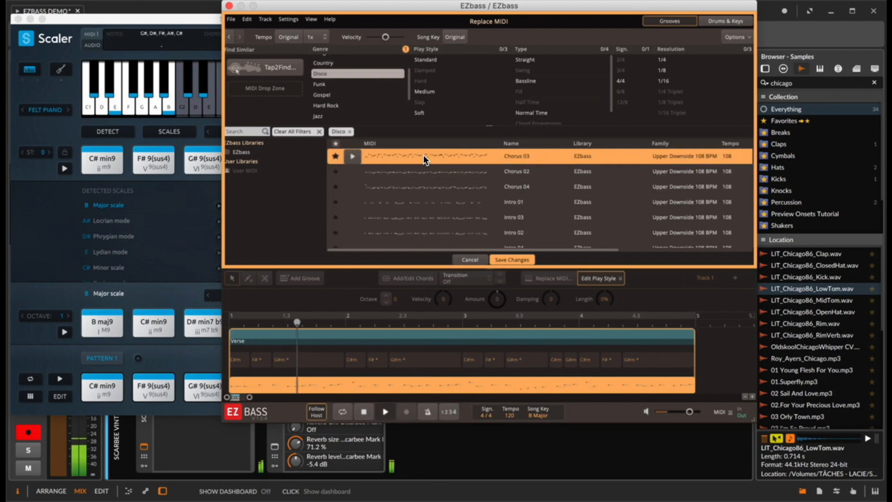
{"action": "left_click", "coordinate": [509, 259]}
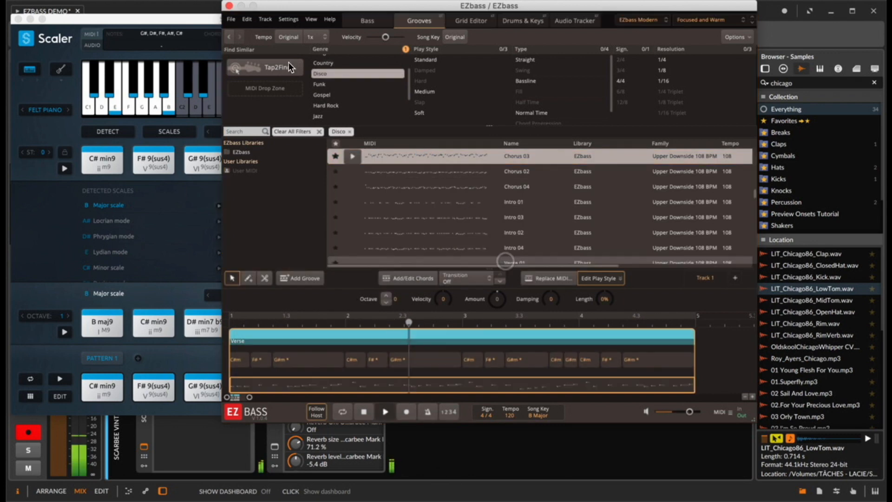
Close the EZbass and Scaler windows and stop playback
{"action": "left_click", "coordinate": [40, 14]}
{"action": "left_click", "coordinate": [18, 19]}
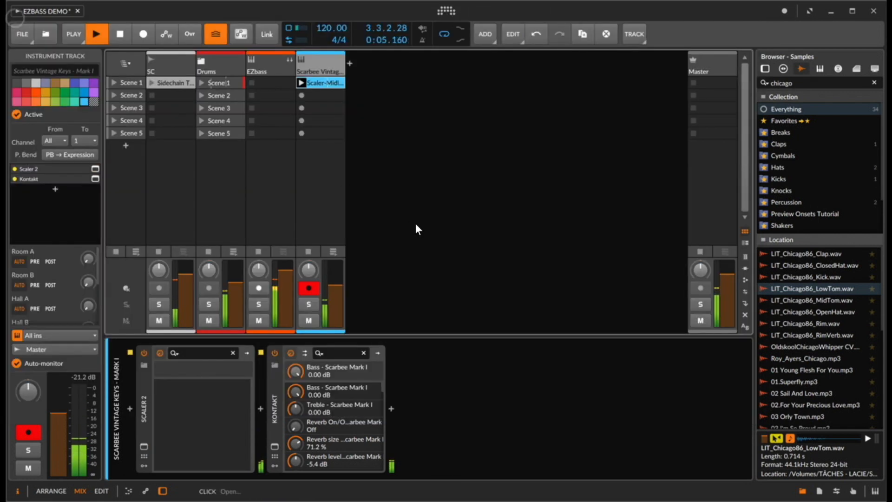
{"action": "key", "text": "space"}
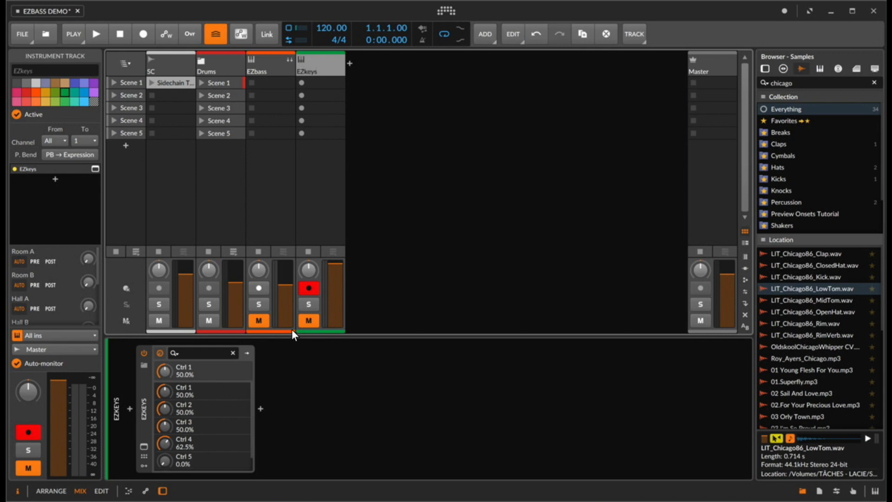
Unmute the EZkeys track, open its plug-in, bring the whole chord block into view, and briefly check the MIDI browser
{"action": "left_click", "coordinate": [306, 322]}
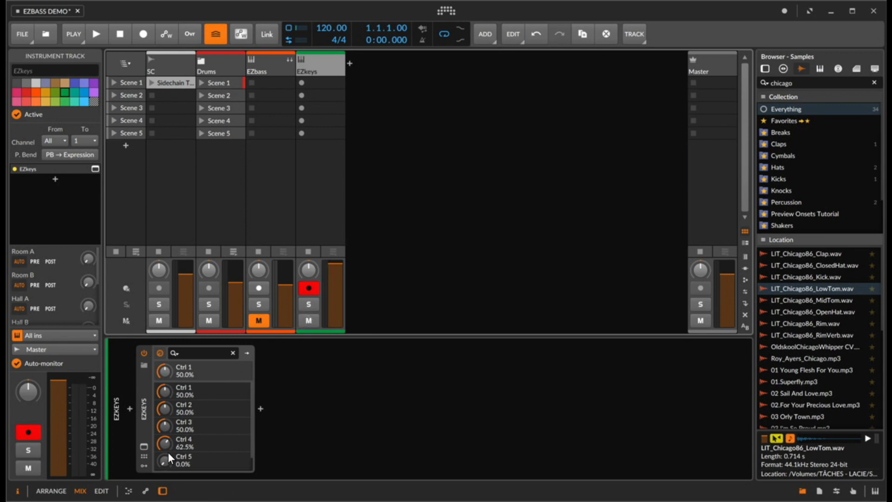
{"action": "left_click", "coordinate": [141, 447]}
{"action": "left_click_drag", "start_coordinate": [501, 19], "coordinate": [289, 20]}
{"action": "scroll", "coordinate": [246, 341], "scroll_direction": "up", "scroll_amount": 2}
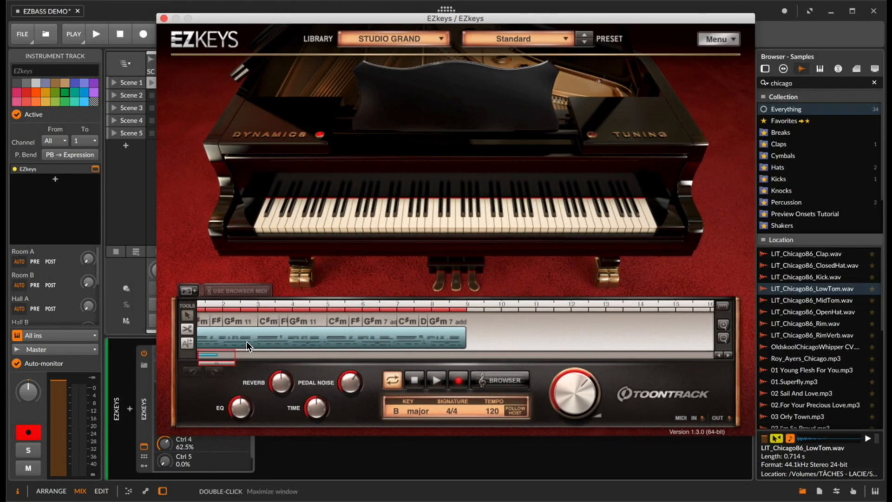
{"action": "scroll", "coordinate": [246, 341], "scroll_direction": "up", "scroll_amount": 3}
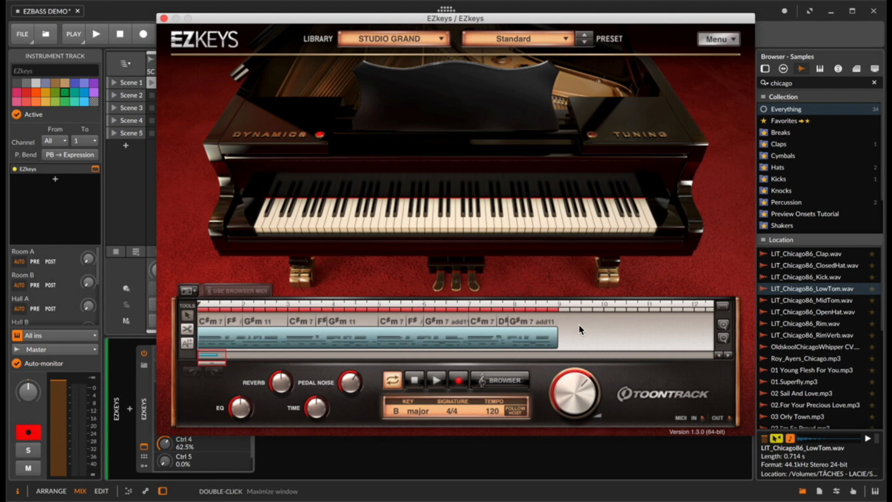
{"action": "left_click", "coordinate": [490, 380]}
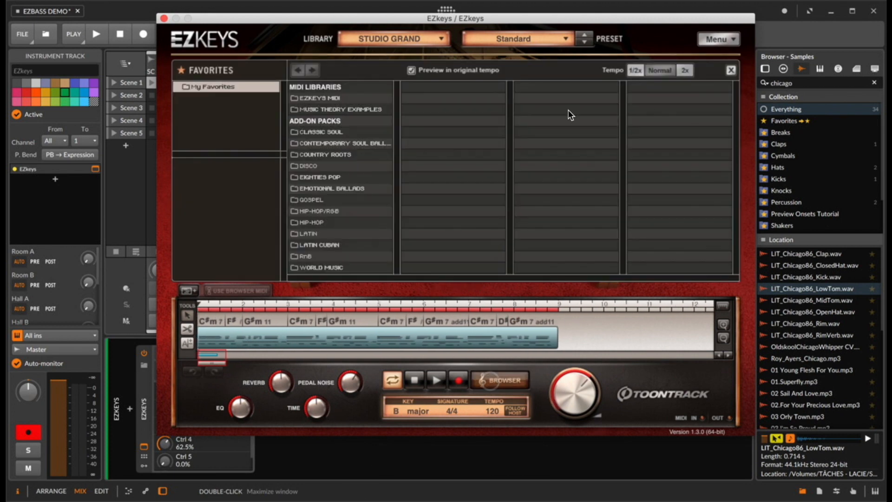
{"action": "left_click", "coordinate": [506, 380]}
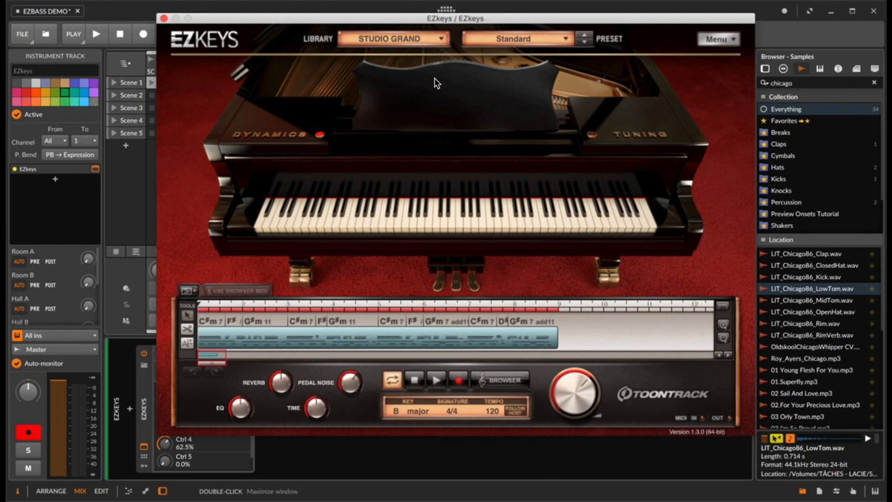
Move the EZkeys window aside, play its chords with the drums, and lower the EZkeys output volume to 2.3 dB
{"action": "left_click_drag", "start_coordinate": [229, 19], "coordinate": [384, 13]}
{"action": "key", "text": "space"}
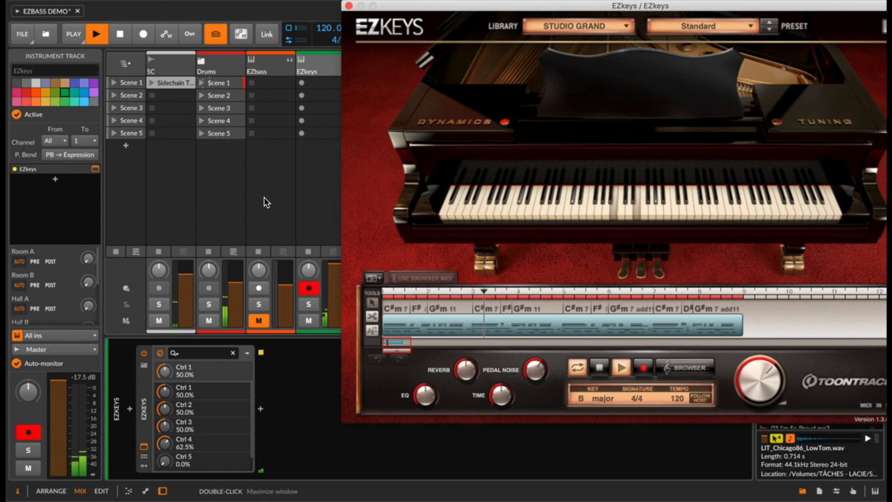
{"action": "left_click_drag", "start_coordinate": [776, 368], "coordinate": [776, 482]}
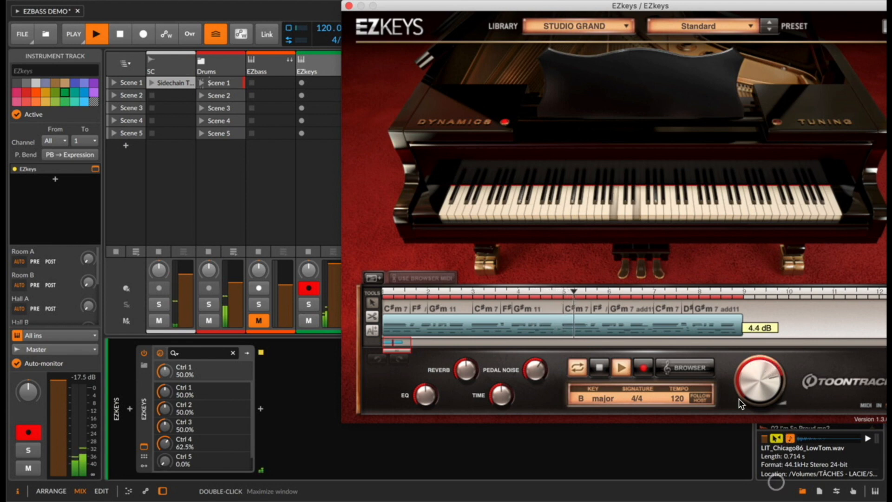
{"action": "key", "text": "space"}
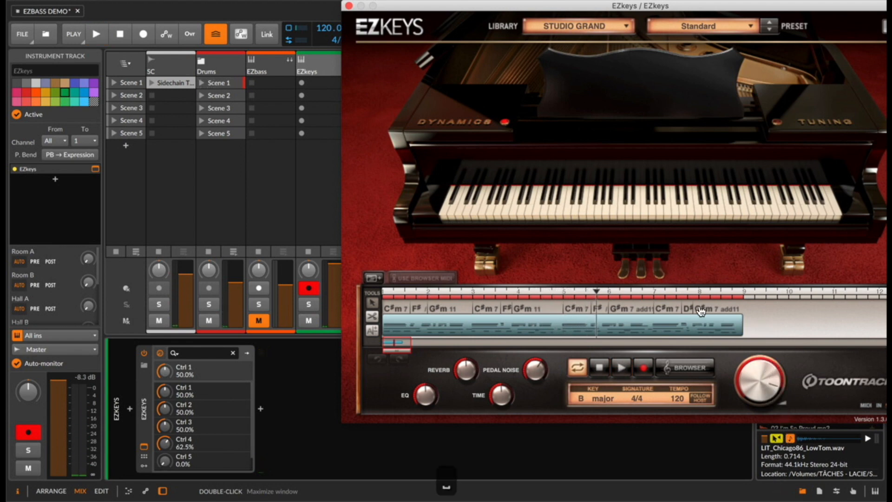
{"action": "mouse_move", "coordinate": [754, 375]}
{"action": "left_mouse_down"}
{"action": "mouse_move", "coordinate": [756, 392]}
{"action": "mouse_move", "coordinate": [756, 381]}
{"action": "left_mouse_up"}
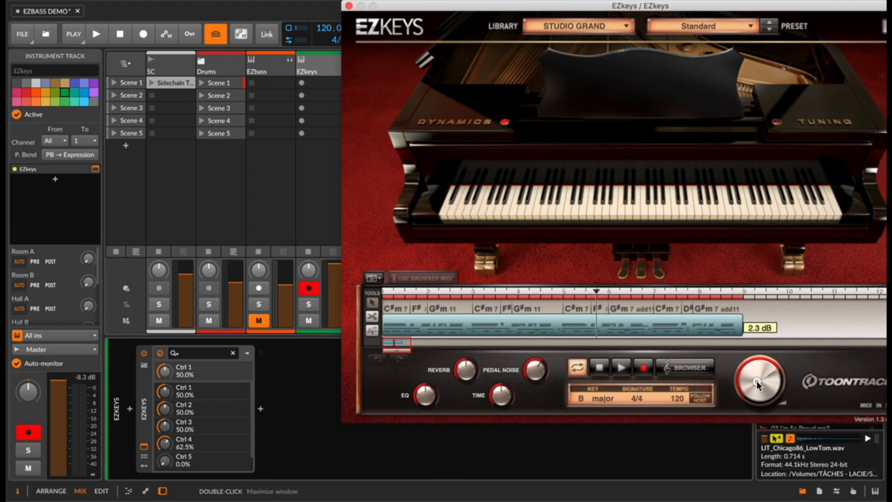
Open the EZbass plug-in from its track and show the Drums & Keys page
{"action": "left_click", "coordinate": [263, 58]}
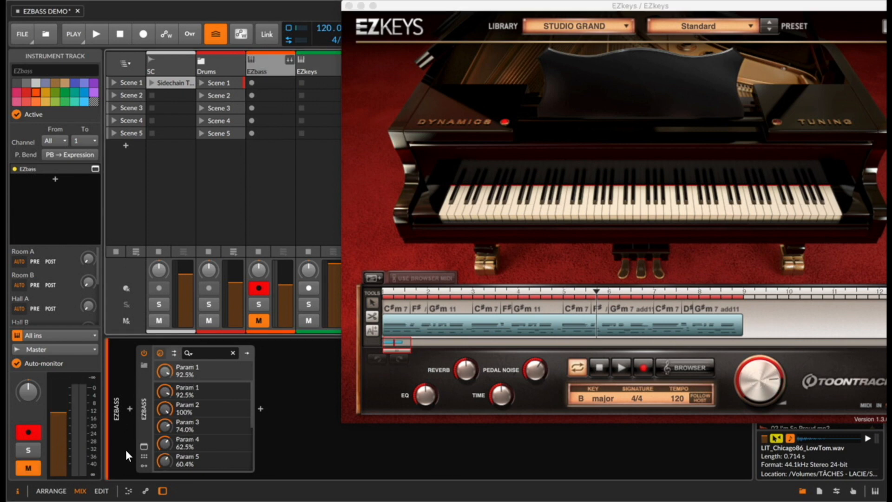
{"action": "left_click", "coordinate": [144, 447]}
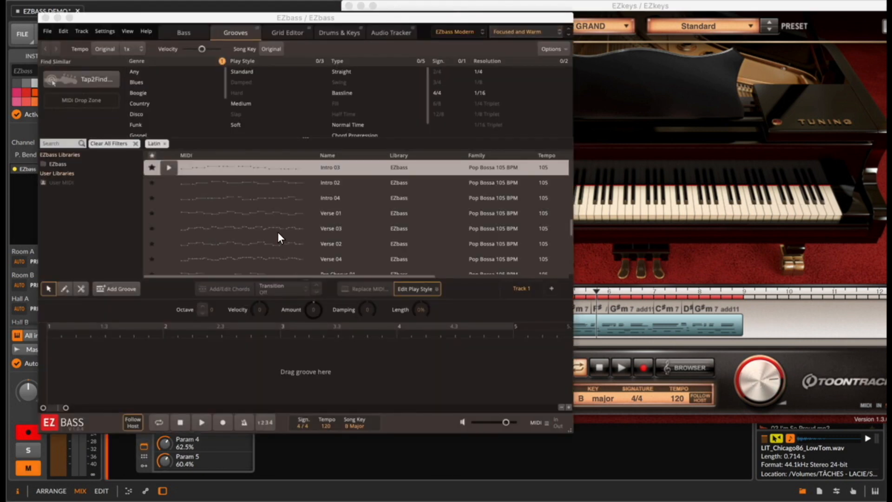
{"action": "left_click", "coordinate": [335, 32]}
Import the EZkeys chord block into EZbass's Drums & Keys and place the Left Hand bass version at bar 1 of the song track
{"action": "left_click", "coordinate": [711, 187]}
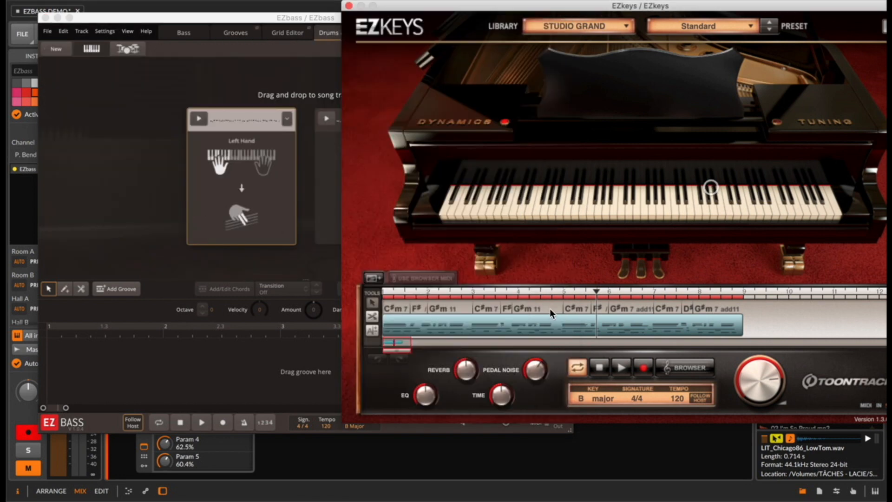
{"action": "left_click_drag", "start_coordinate": [510, 323], "coordinate": [222, 195]}
{"action": "left_click", "coordinate": [116, 129]}
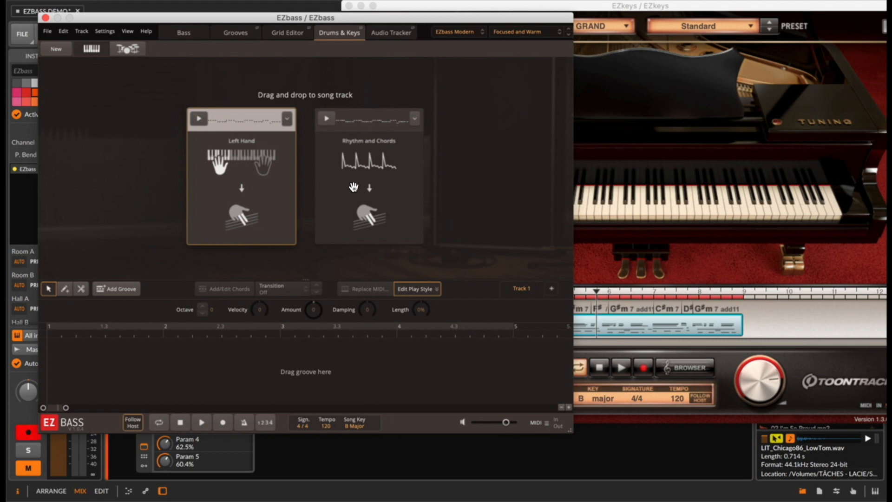
{"action": "left_click_drag", "start_coordinate": [229, 167], "coordinate": [50, 348]}
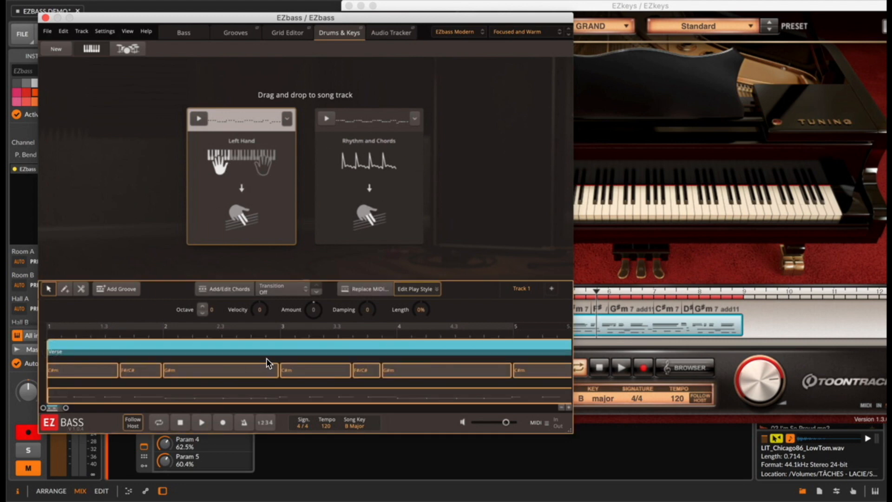
Compare the chord names in the EZkeys block with those imported into the EZbass Verse
{"action": "left_click", "coordinate": [637, 256]}
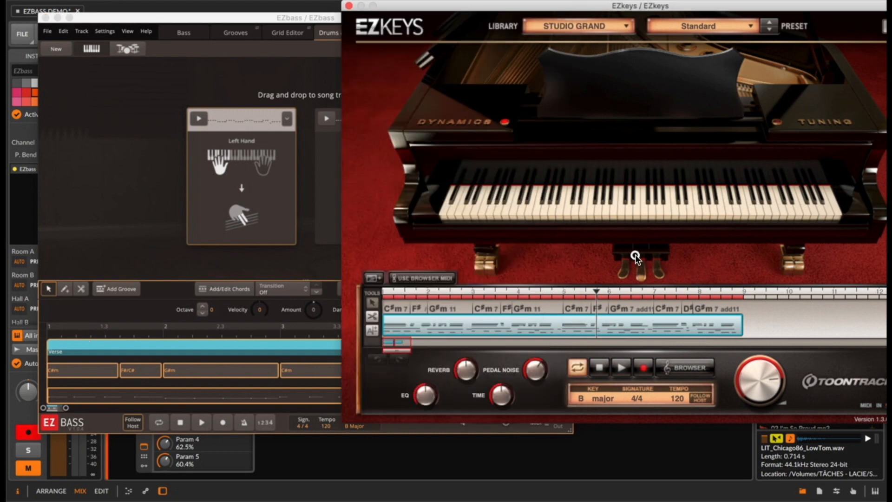
{"action": "left_click", "coordinate": [414, 310]}
{"action": "scroll", "coordinate": [414, 314], "scroll_direction": "up", "scroll_amount": 1}
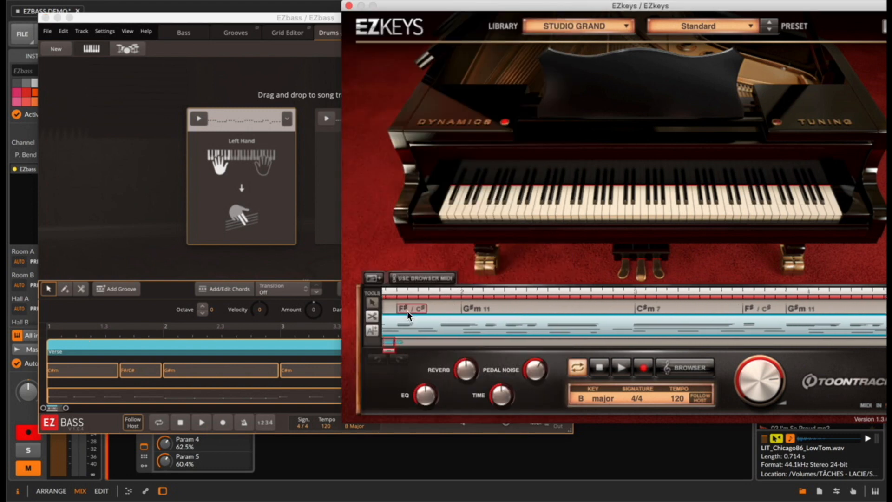
{"action": "scroll", "coordinate": [411, 315], "scroll_direction": "left", "scroll_amount": 3}
{"action": "left_click", "coordinate": [133, 382]}
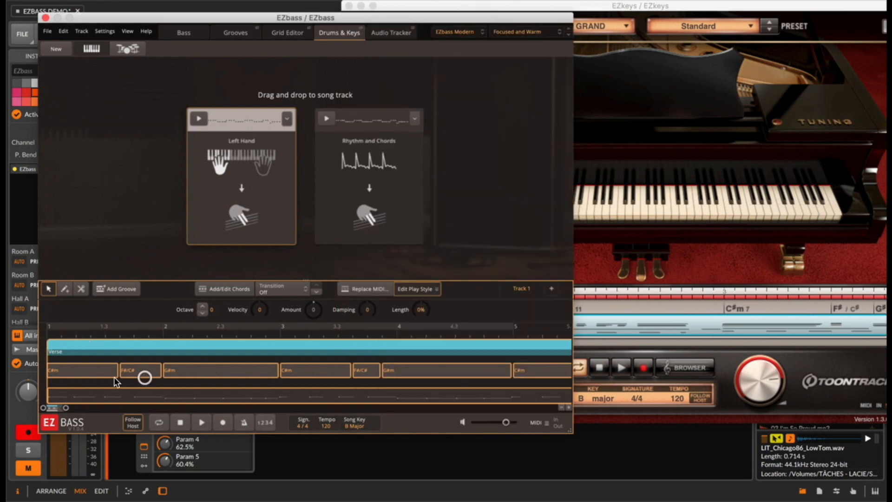
{"action": "scroll", "coordinate": [224, 356], "scroll_direction": "down", "scroll_amount": 5}
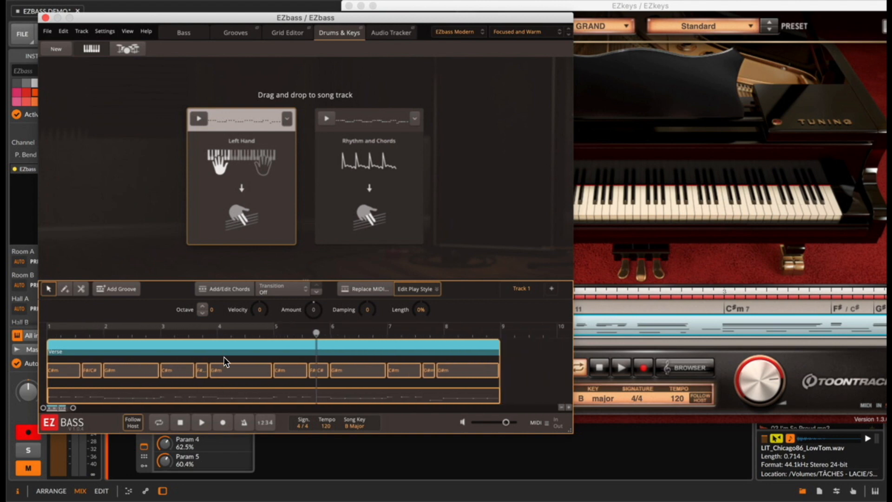
Unmute the EZbass track and play the imported bass line together with the piano and drums
{"action": "left_click_drag", "start_coordinate": [140, 19], "coordinate": [504, 8]}
{"action": "left_click", "coordinate": [259, 321]}
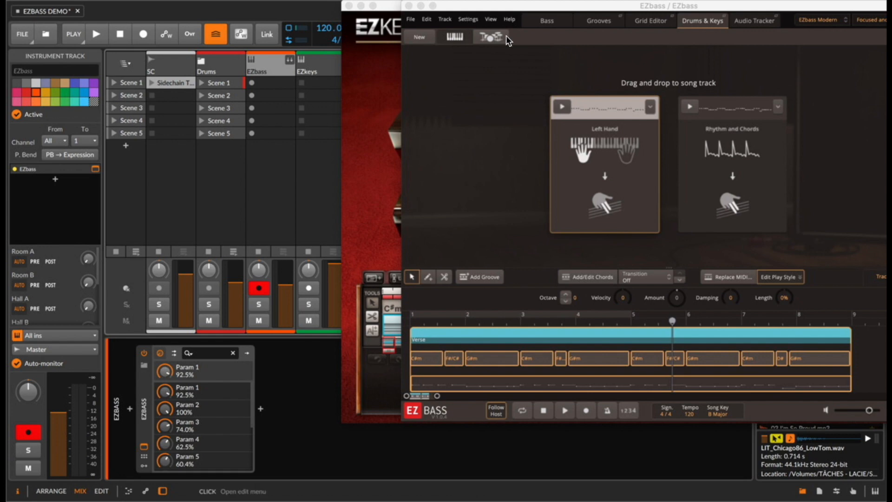
{"action": "key", "text": "space"}
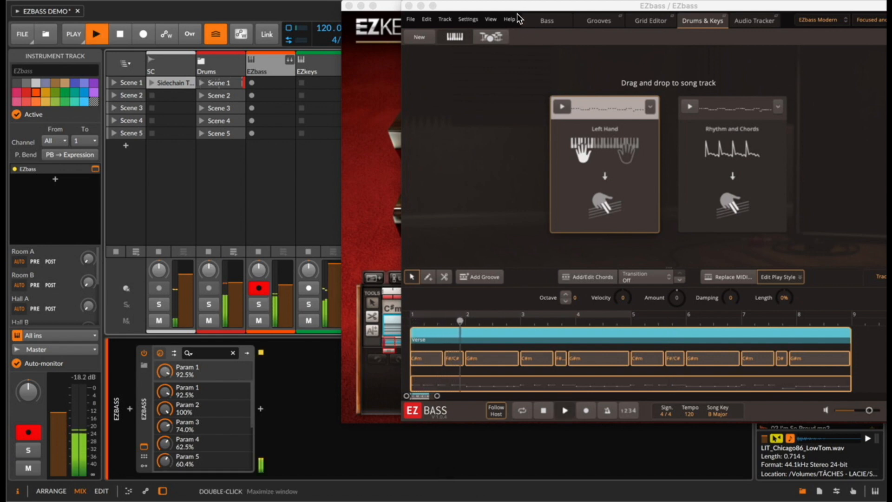
{"action": "left_click_drag", "start_coordinate": [519, 6], "coordinate": [280, 15]}
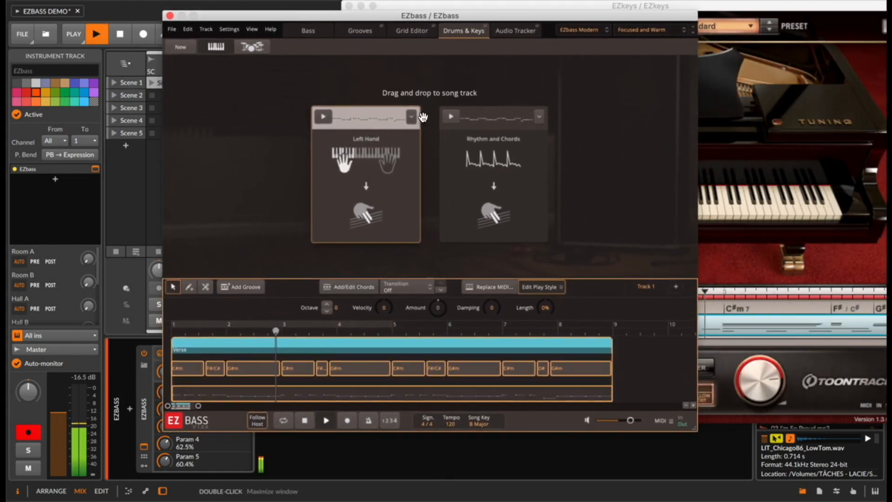
{"action": "key", "text": "space"}
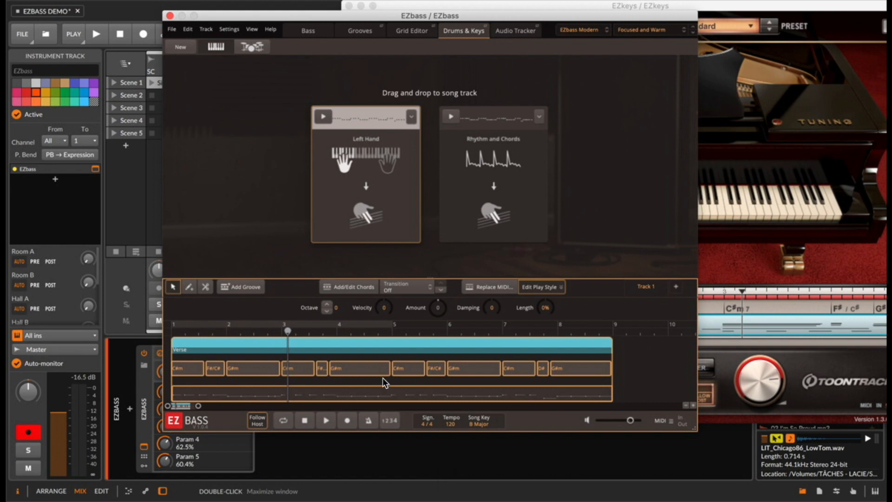
Start replacing the MIDI groove of the Verse block and filter the available grooves by the Soul/R&B genre
{"action": "left_click", "coordinate": [370, 34]}
{"action": "left_click", "coordinate": [495, 286]}
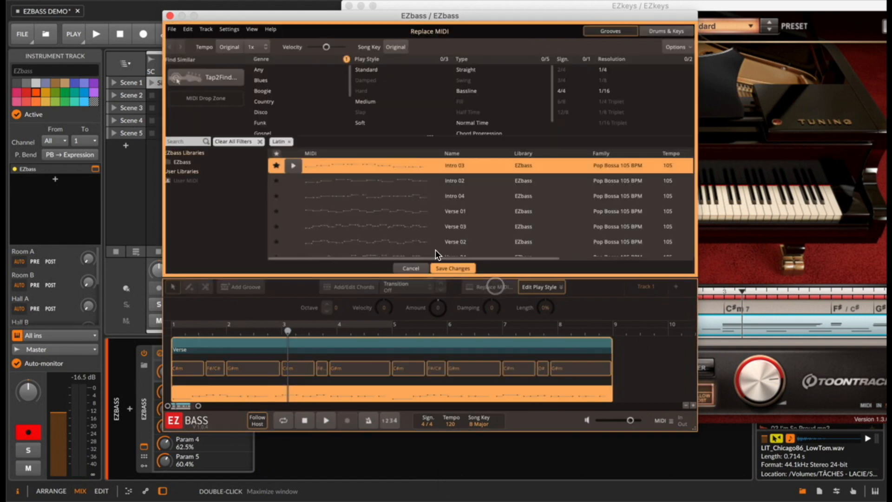
{"action": "scroll", "coordinate": [270, 98], "scroll_direction": "down", "scroll_amount": 3}
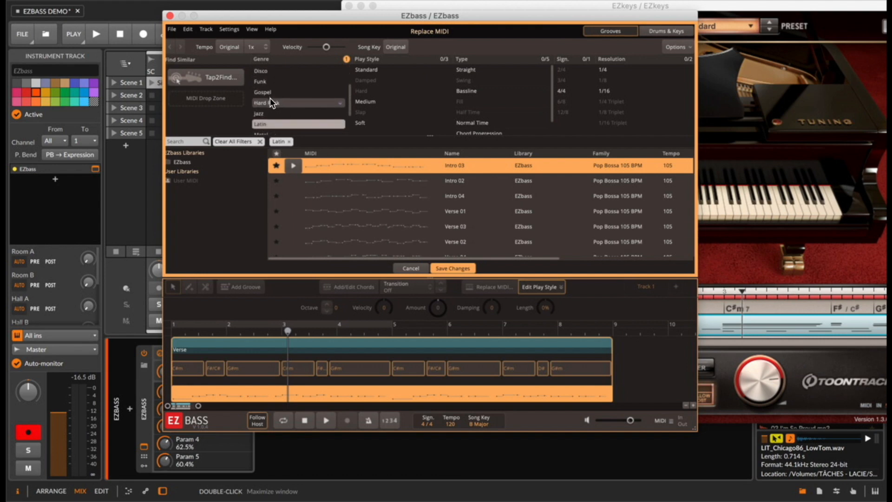
{"action": "scroll", "coordinate": [293, 105], "scroll_direction": "down", "scroll_amount": 1}
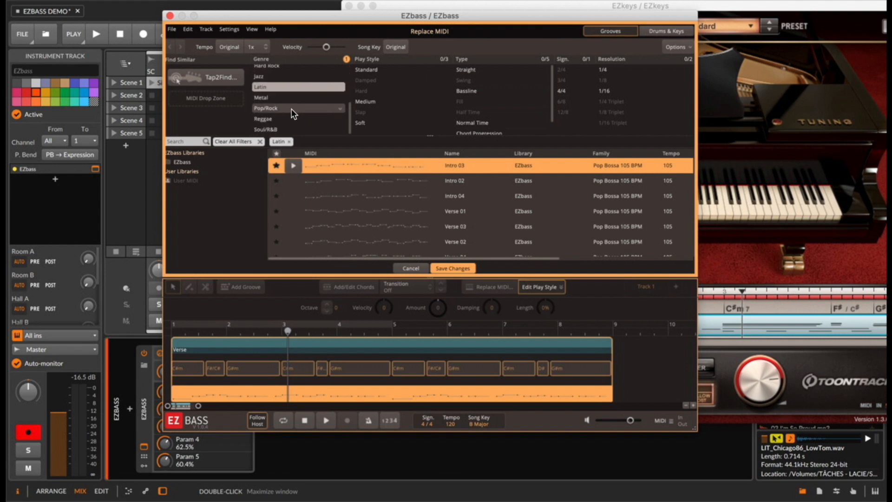
{"action": "left_click", "coordinate": [285, 127]}
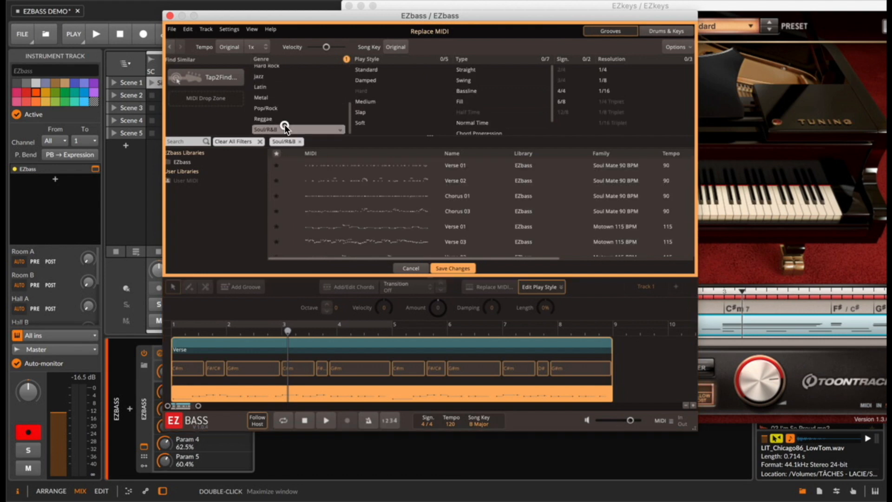
Audition the Verse 03 groove from Motown 115 BPM over the Verse chords together with the other instruments
{"action": "left_click", "coordinate": [396, 238]}
{"action": "key", "text": "space"}
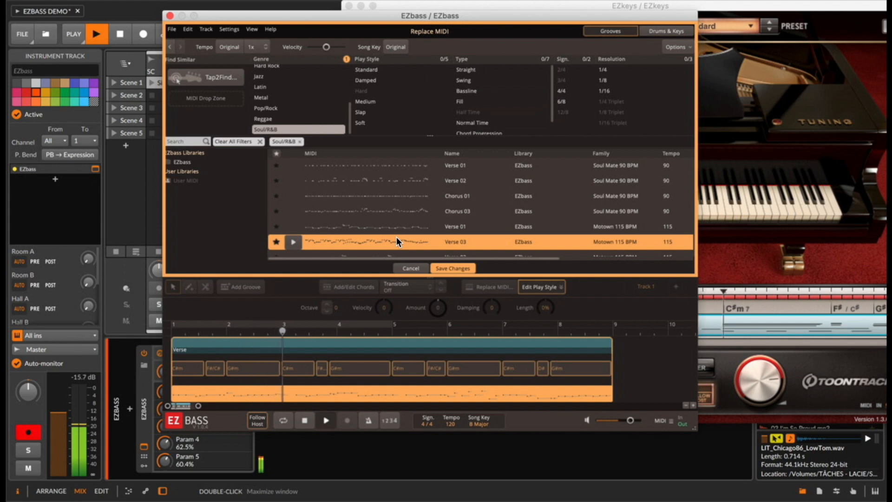
{"action": "key", "text": "space"}
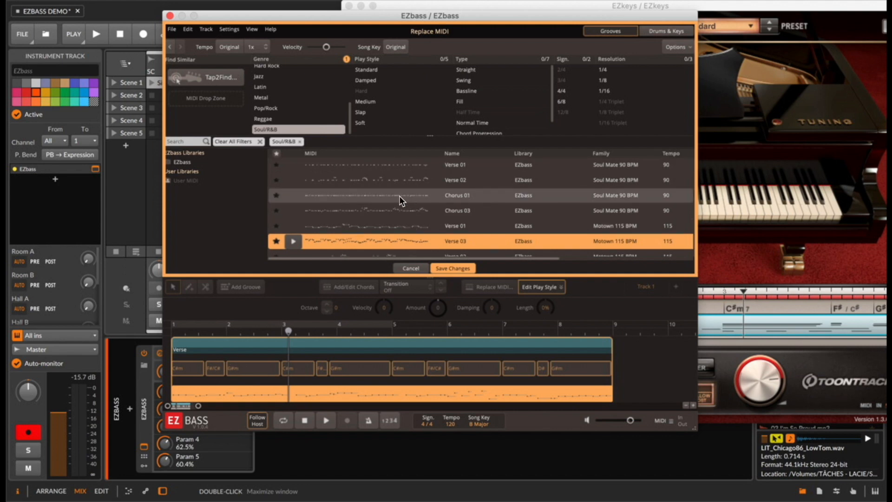
Audition Verse 02 from Soul Mate 90 BPM over the Verse chords and save it as the replacement groove
{"action": "left_click", "coordinate": [371, 180]}
{"action": "key", "text": "space"}
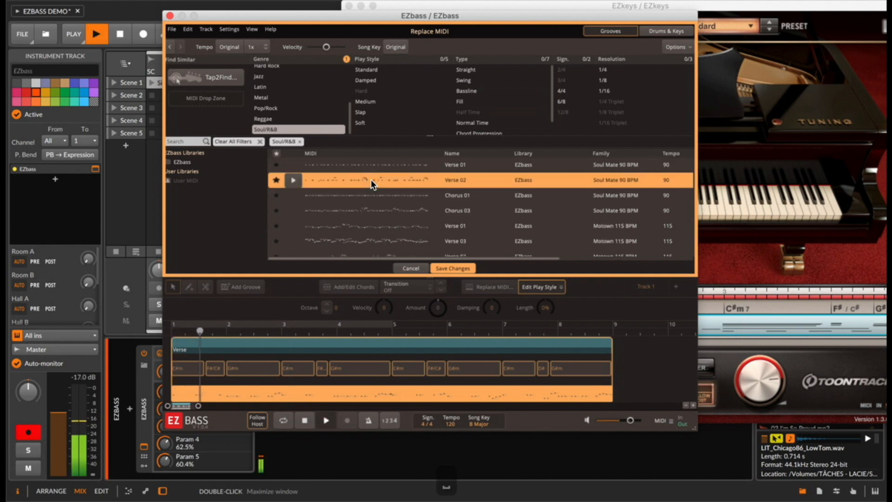
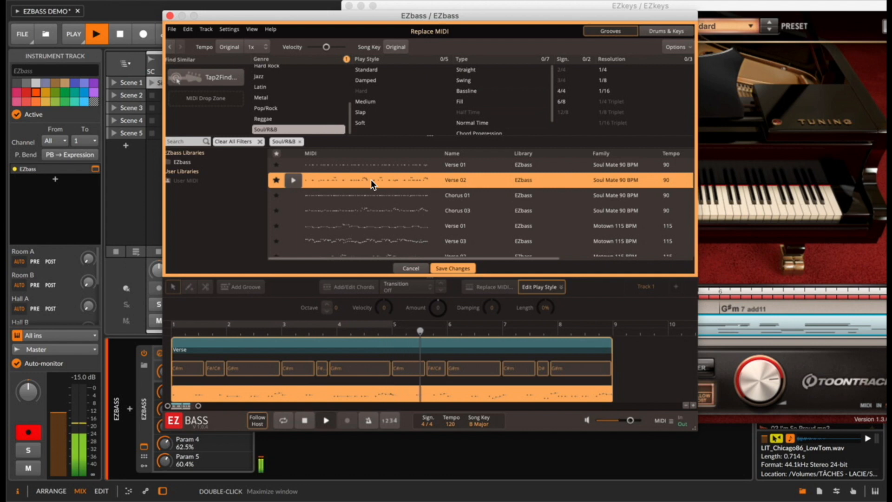
{"action": "left_click", "coordinate": [457, 269]}
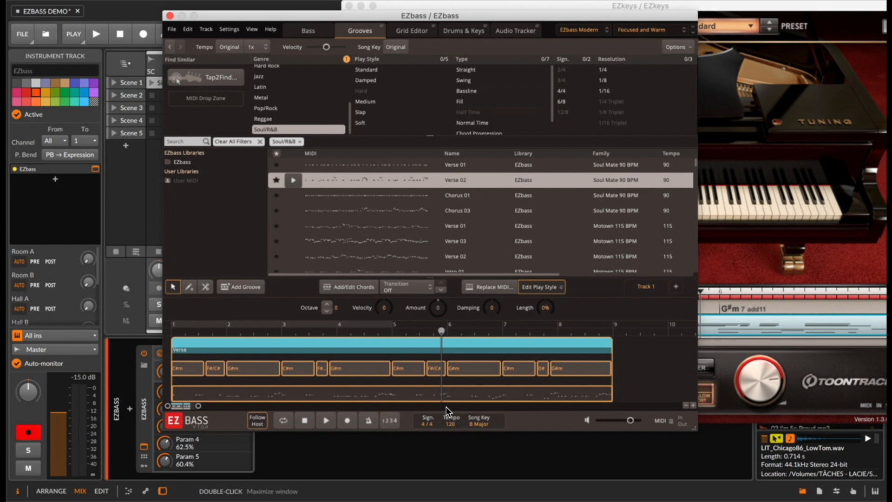
Try a lower play-style velocity on the Verse block during playback and reset it to 0
{"action": "left_click", "coordinate": [356, 348]}
{"action": "left_click", "coordinate": [546, 285]}
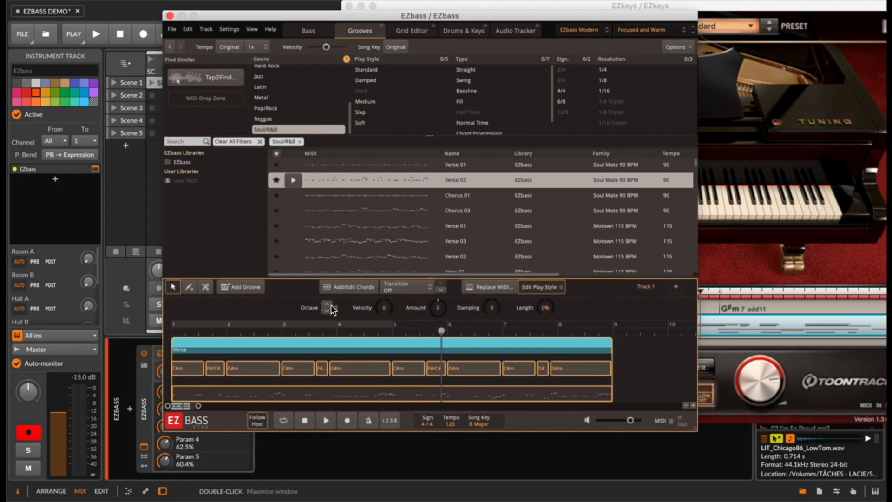
{"action": "key", "text": "space"}
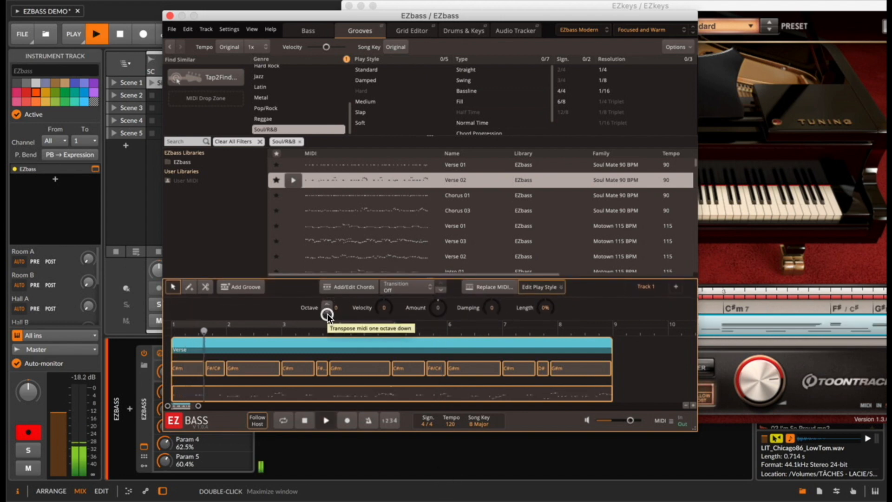
{"action": "left_click_drag", "start_coordinate": [384, 309], "coordinate": [381, 338]}
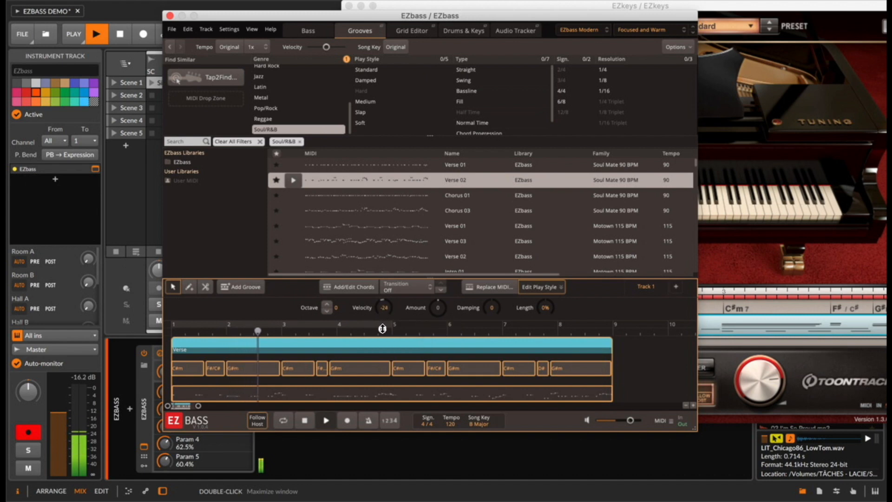
{"action": "double_click", "coordinate": [384, 311]}
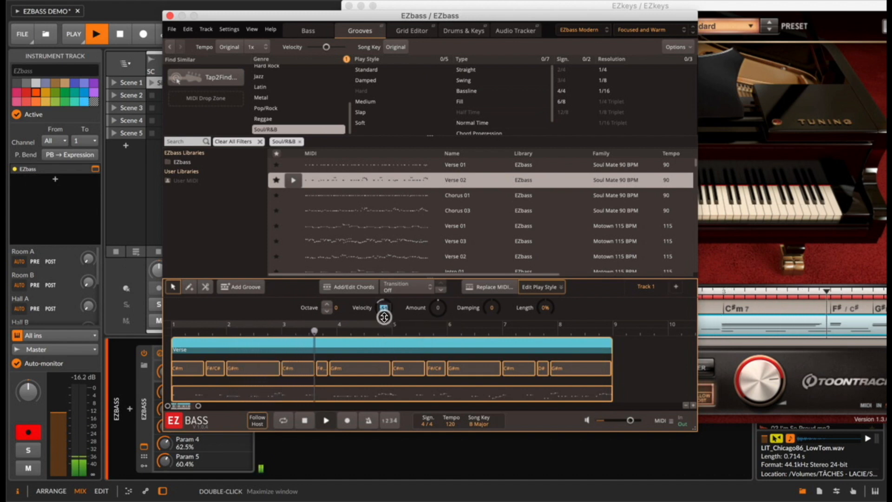
{"action": "key", "text": "space"}
{"action": "type", "text": "0"}
{"action": "key", "text": "Return"}
{"action": "key", "text": "space"}
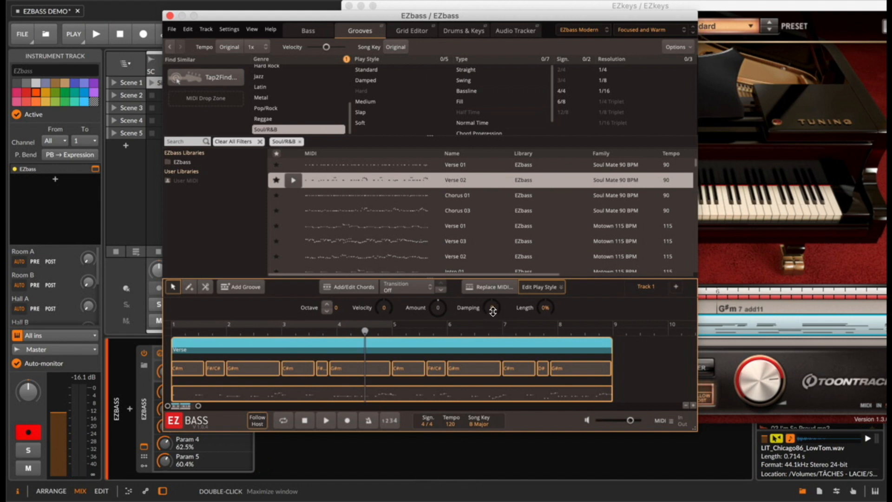
Raise the Verse block's damping to 127 while listening to the bass line
{"action": "double_click", "coordinate": [496, 311]}
{"action": "type", "text": "100"}
{"action": "key", "text": "Return"}
{"action": "key", "text": "space"}
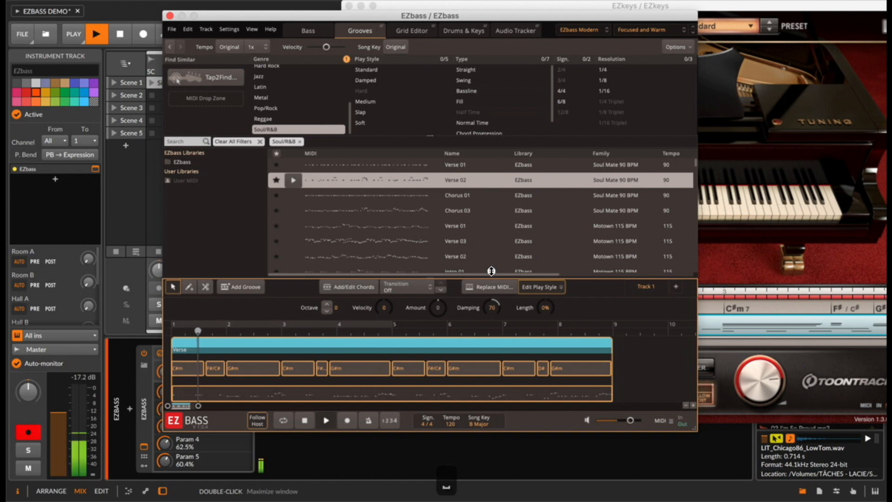
{"action": "left_click_drag", "start_coordinate": [492, 255], "coordinate": [490, 237]}
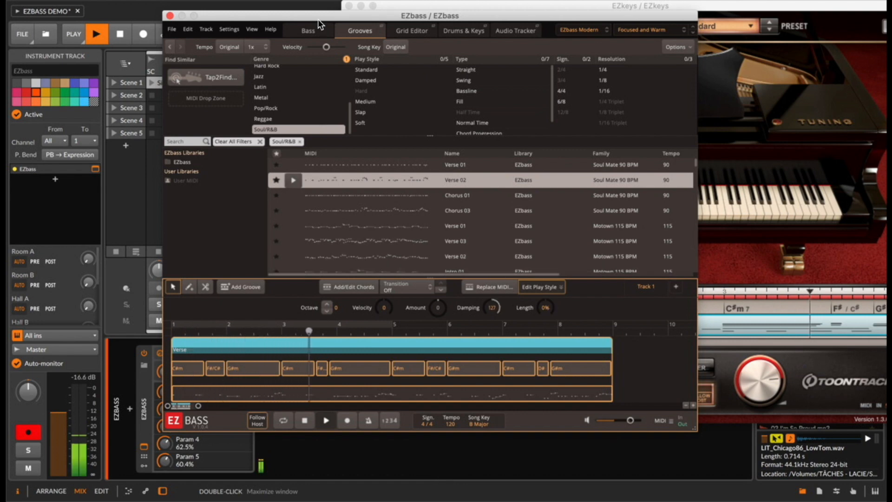
Uncover the mixer and adjust the EZbass track's volume fader, keeping the EZbass window open
{"action": "left_click_drag", "start_coordinate": [321, 16], "coordinate": [509, 12]}
{"action": "left_click", "coordinate": [286, 278]}
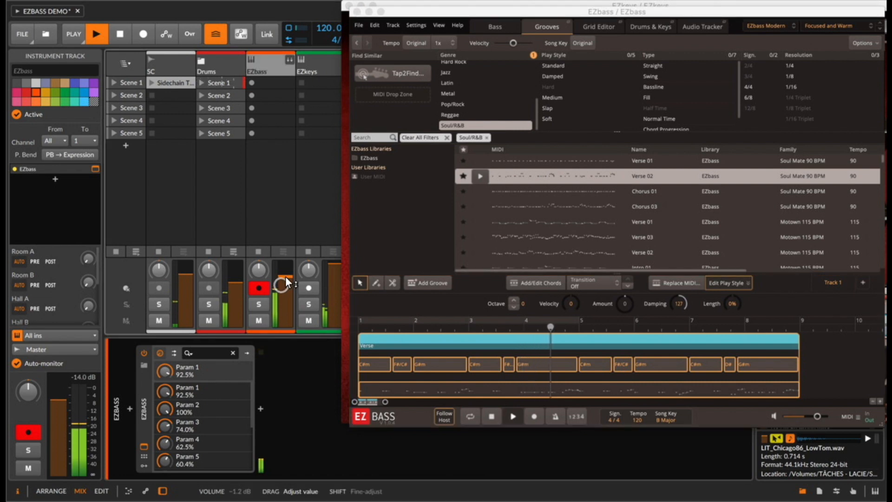
{"action": "left_click_drag", "start_coordinate": [436, 19], "coordinate": [305, 19]}
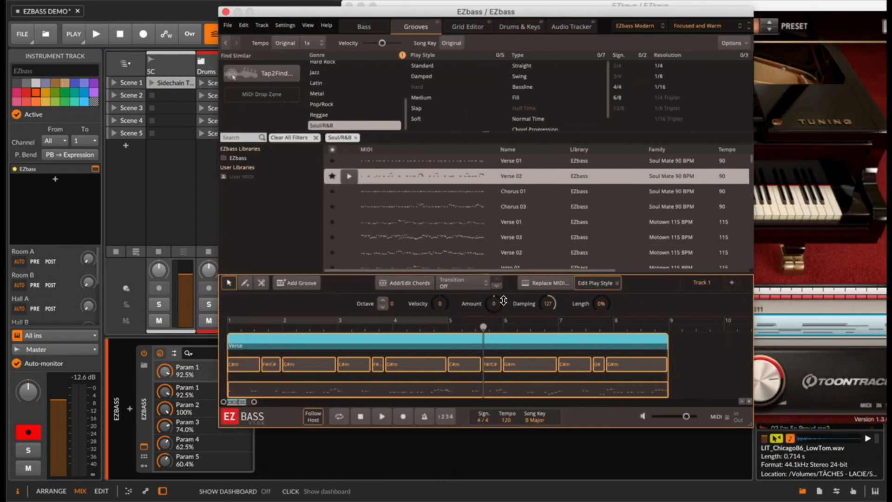
Try a play-style Amount of +4 on the Verse block and play the resulting bass line
{"action": "left_click", "coordinate": [698, 361]}
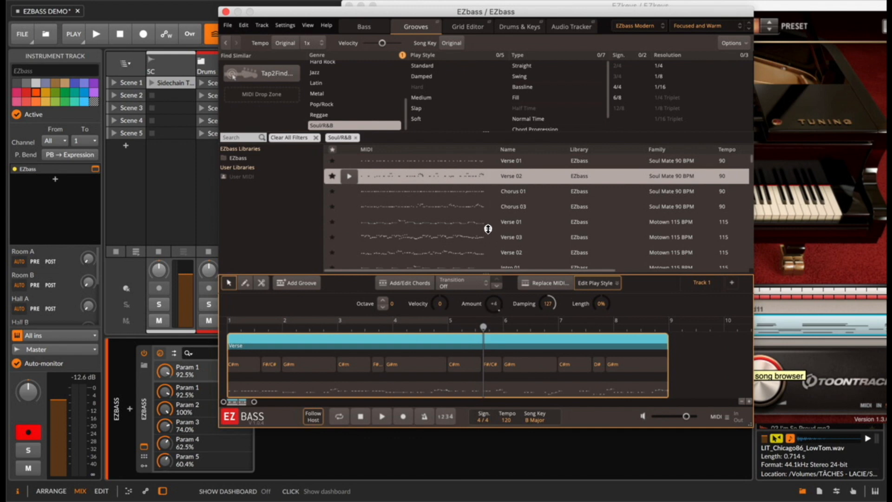
{"action": "left_click_drag", "start_coordinate": [489, 228], "coordinate": [483, 338]}
{"action": "left_click", "coordinate": [696, 358]}
{"action": "key", "text": "space"}
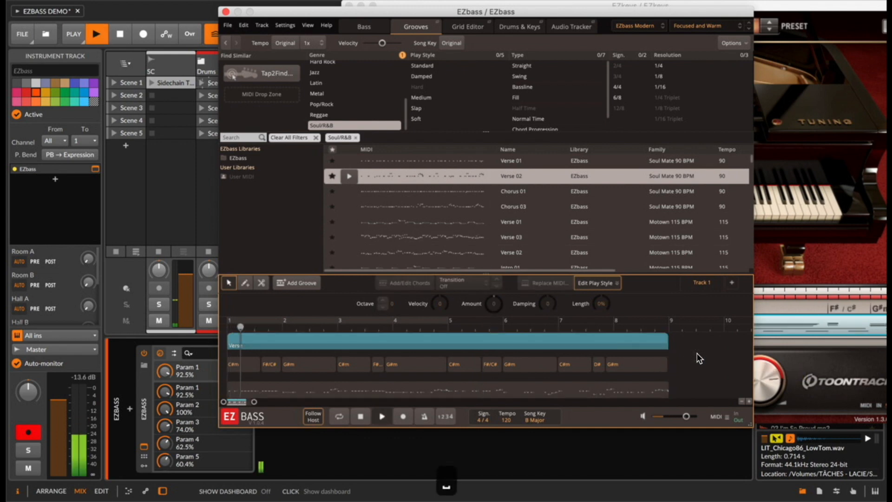
{"action": "left_click", "coordinate": [424, 341]}
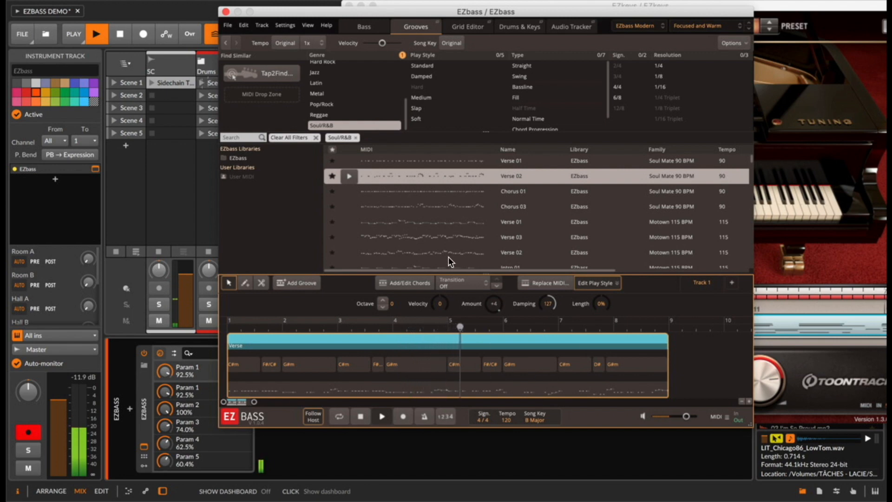
{"action": "key", "text": "space"}
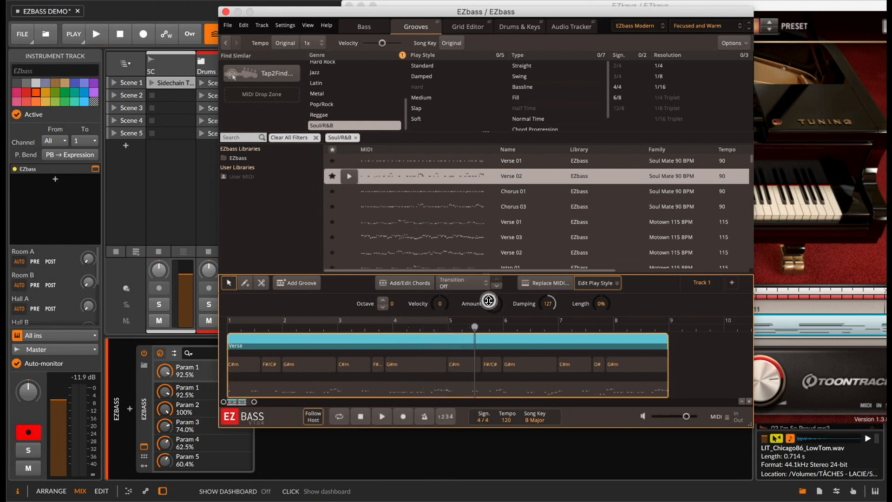
Check the play-style settings of the F#/C# chord late in bar 3 and play the Verse from the start
{"action": "left_click", "coordinate": [409, 367]}
{"action": "left_click", "coordinate": [367, 363]}
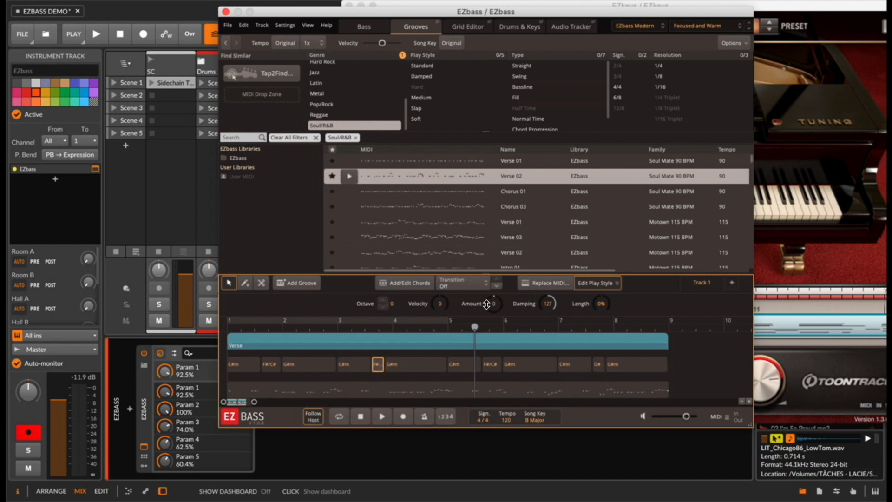
{"action": "left_click", "coordinate": [687, 339]}
{"action": "key", "text": "space"}
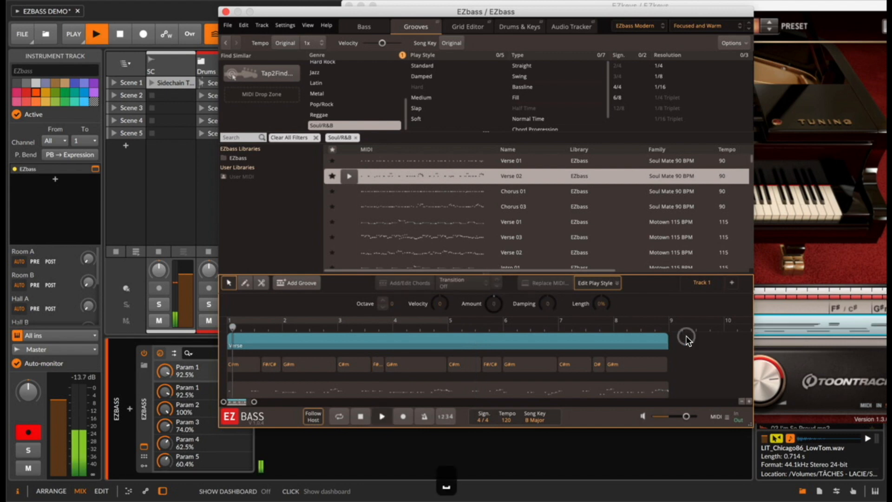
Open the Verse bass line in the Grid Editor and select the note under the F#/C# chord in bar 3
{"action": "right_click", "coordinate": [378, 365]}
{"action": "double_click", "coordinate": [374, 385]}
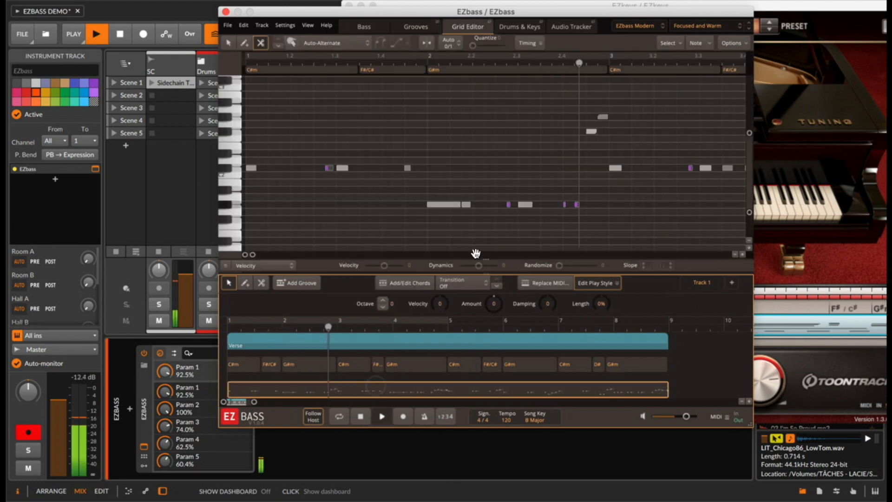
{"action": "key", "text": "space"}
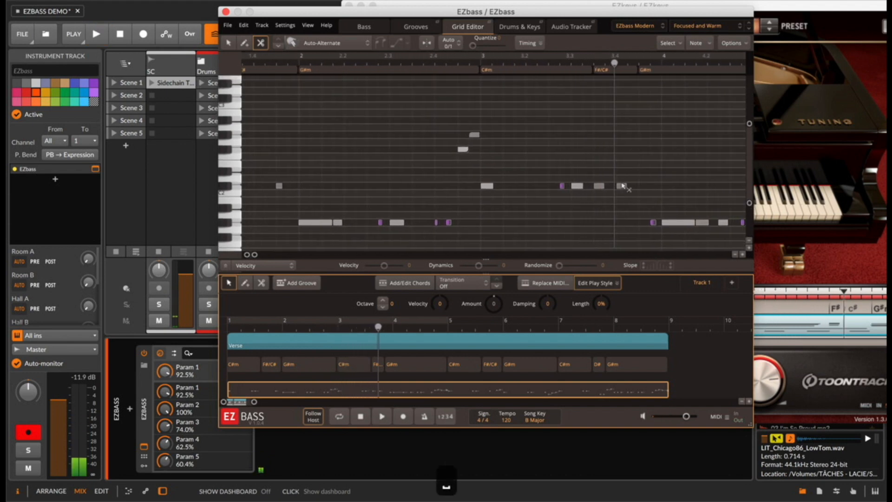
{"action": "left_click", "coordinate": [623, 186]}
{"action": "key", "text": "1"}
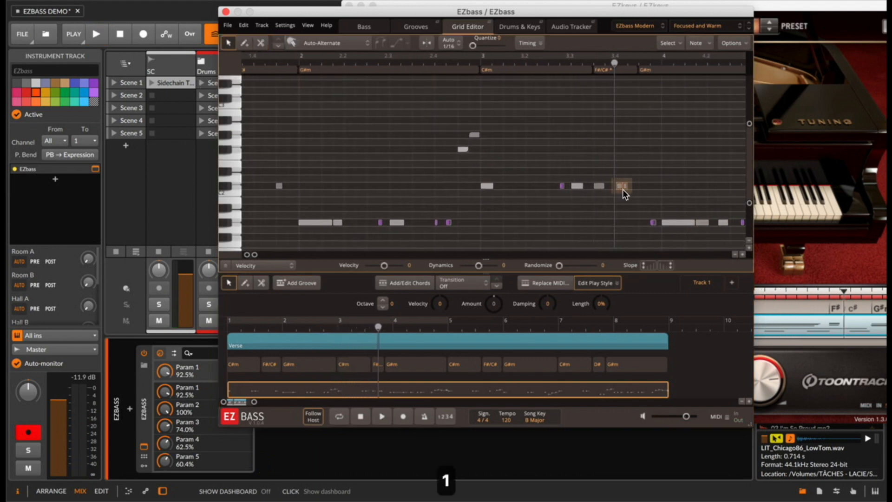
Raise the two notes under bar 3's F#/C# chord to the same pitches as the note pair ending bar 2, and audition them
{"action": "key", "text": "super+z"}
{"action": "left_click_drag", "start_coordinate": [622, 188], "coordinate": [621, 135]}
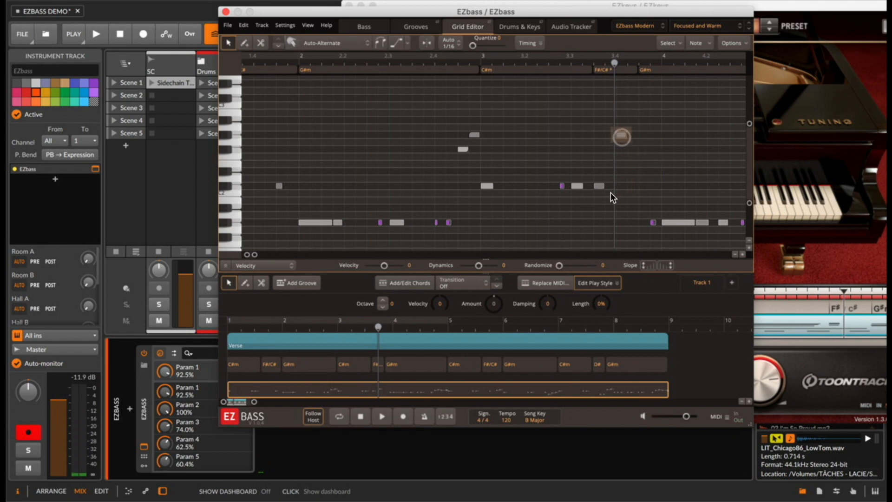
{"action": "left_click_drag", "start_coordinate": [599, 186], "coordinate": [601, 158]}
{"action": "key", "text": "space"}
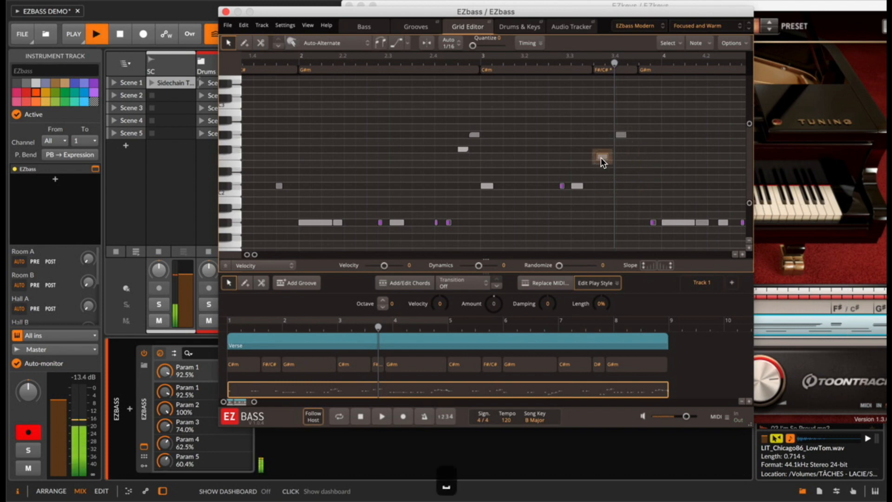
{"action": "left_click_drag", "start_coordinate": [729, 158], "coordinate": [728, 151]}
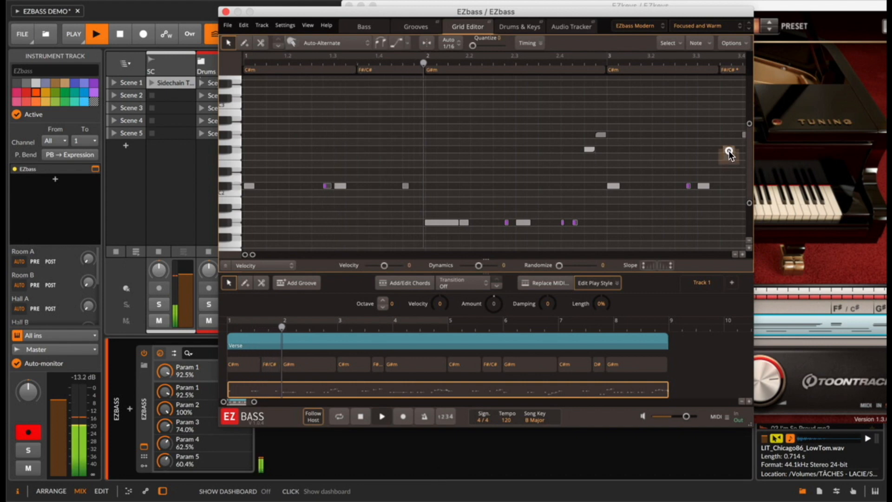
{"action": "scroll", "coordinate": [726, 160], "scroll_direction": "right", "scroll_amount": 1}
{"action": "scroll", "coordinate": [726, 160], "scroll_direction": "down", "scroll_amount": 1}
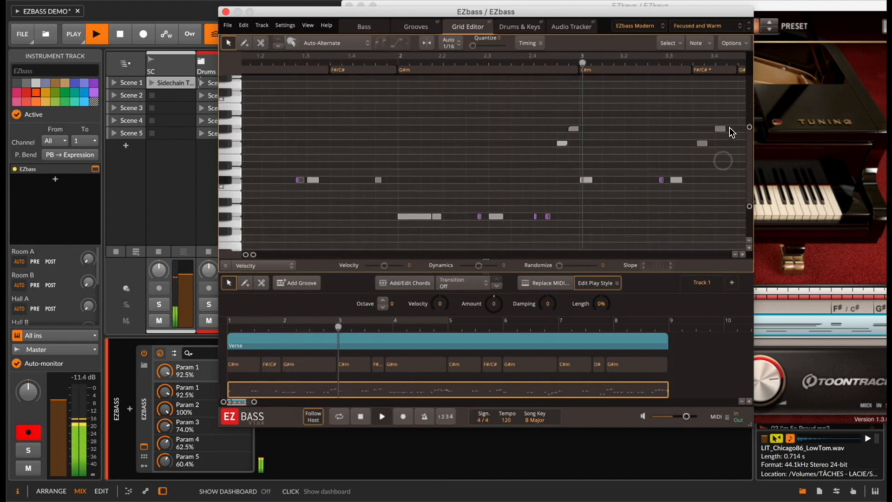
{"action": "key", "text": "space"}
Set the articulation of the two raised notes in bar 3 to Percussive Right Hand and play back the result
{"action": "left_click_drag", "start_coordinate": [687, 160], "coordinate": [730, 122]}
{"action": "left_click", "coordinate": [306, 43]}
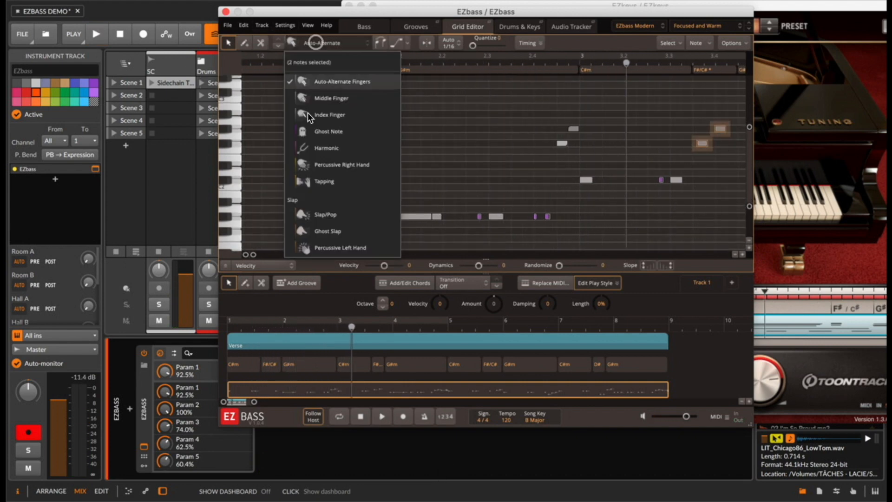
{"action": "left_click", "coordinate": [331, 165]}
{"action": "key", "text": "space"}
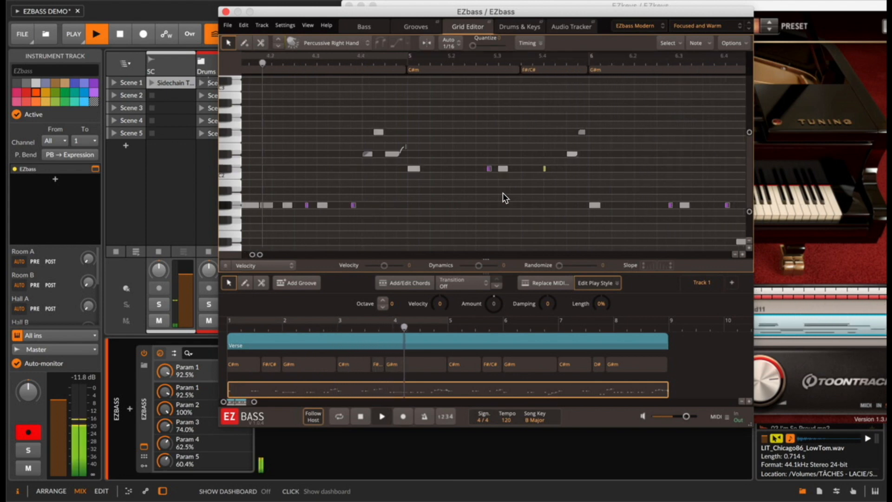
{"action": "key", "text": "space"}
Replace the Verse block's MIDI with the Latin groove Verse 02 and reduce its note amount to -4
{"action": "left_click", "coordinate": [339, 338]}
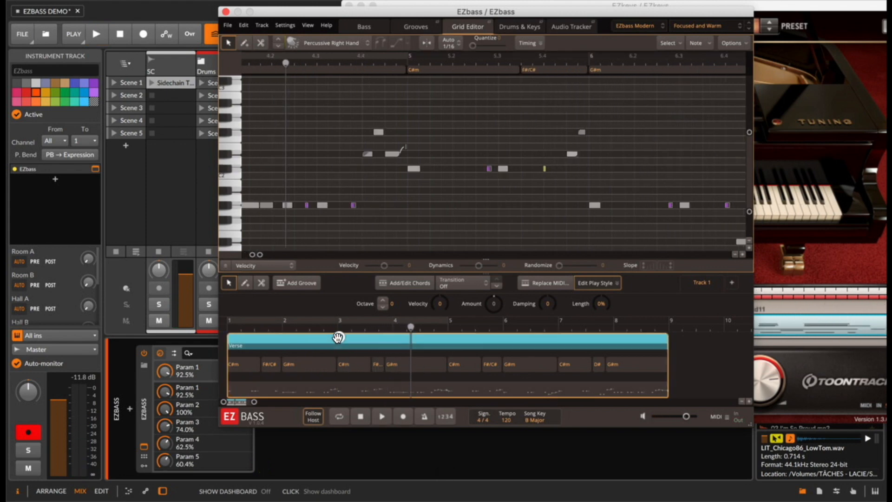
{"action": "left_click", "coordinate": [542, 284]}
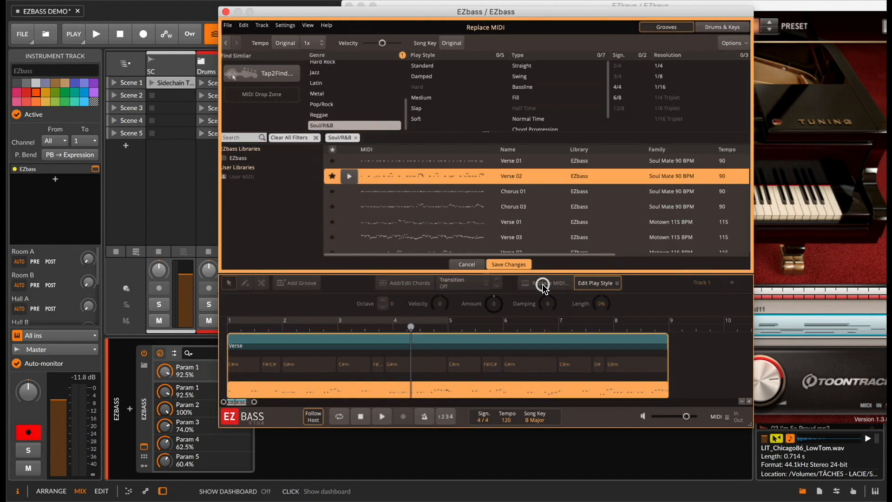
{"action": "left_click", "coordinate": [321, 83]}
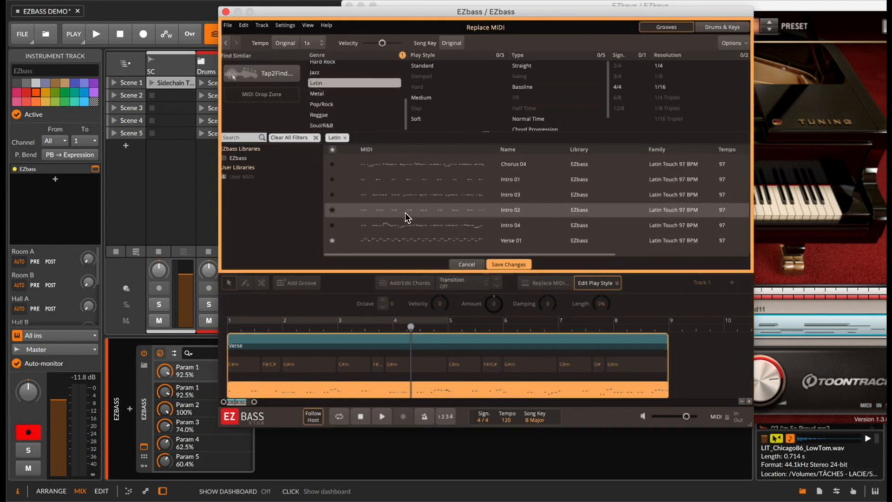
{"action": "scroll", "coordinate": [405, 213], "scroll_direction": "down", "scroll_amount": 1}
{"action": "left_click", "coordinate": [406, 210]}
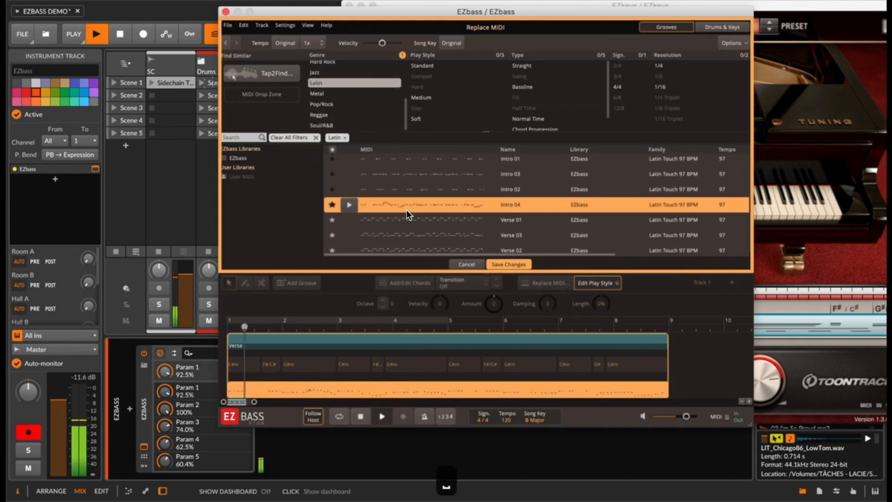
{"action": "left_click", "coordinate": [412, 246]}
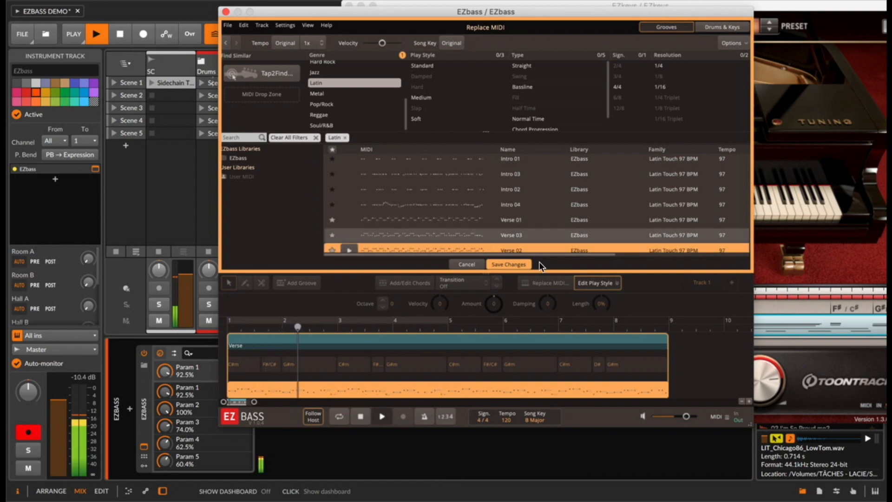
{"action": "left_click", "coordinate": [508, 263]}
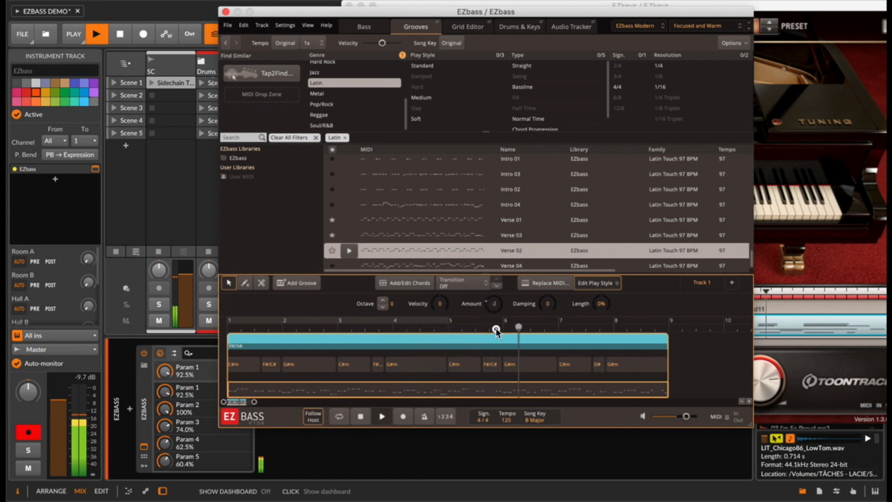
{"action": "left_click_drag", "start_coordinate": [496, 329], "coordinate": [498, 305]}
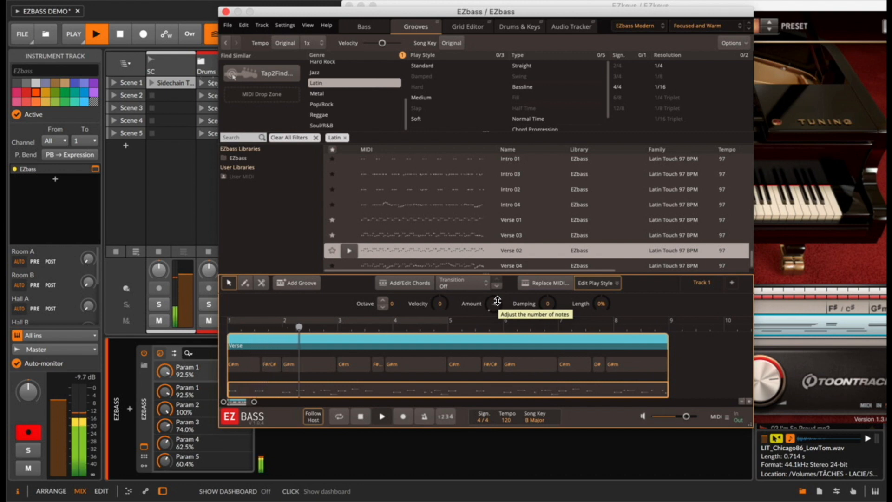
{"action": "key", "text": "space"}
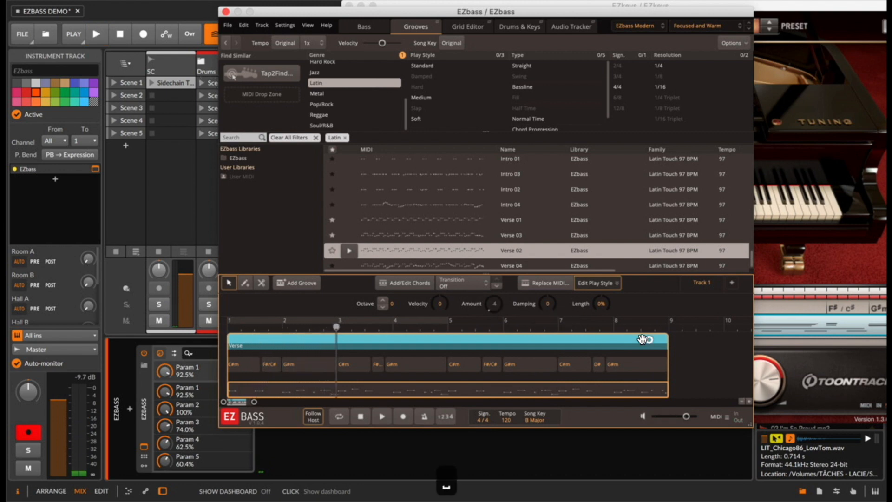
Duplicate the Verse block directly after itself at bar 9 and change the first block's song part type to Intro
{"action": "left_click_drag", "start_coordinate": [642, 340], "coordinate": [618, 342]}
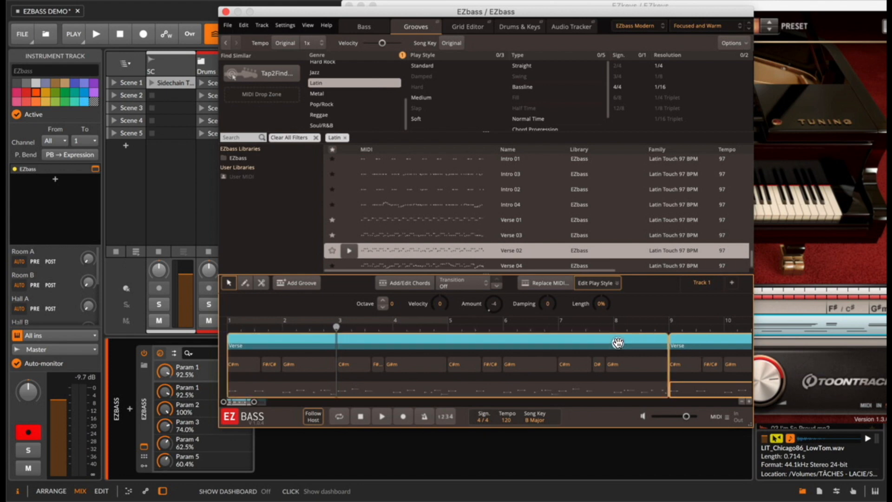
{"action": "left_click", "coordinate": [619, 343]}
{"action": "right_click", "coordinate": [271, 340]}
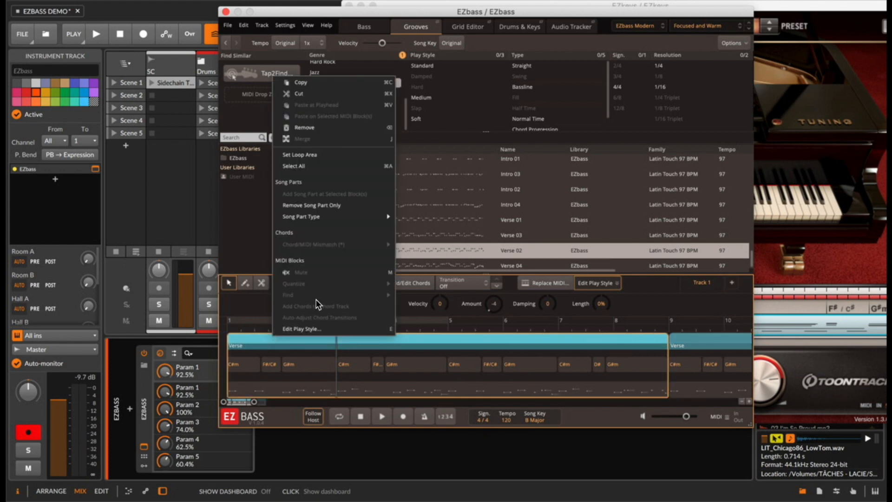
{"action": "mouse_move", "coordinate": [331, 219]}
{"action": "left_click", "coordinate": [435, 218]}
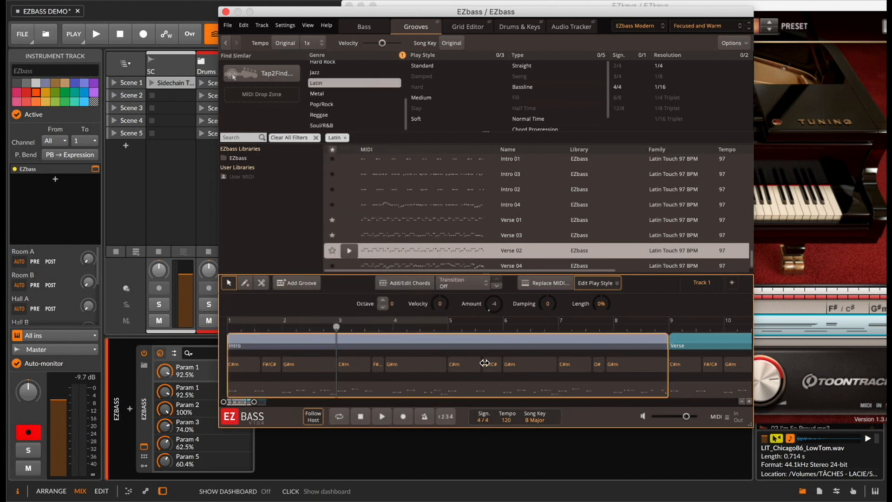
Move the EZbass window aside and switch the host DAW to its arrangement timeline
{"action": "scroll", "coordinate": [485, 362], "scroll_direction": "down", "scroll_amount": 6}
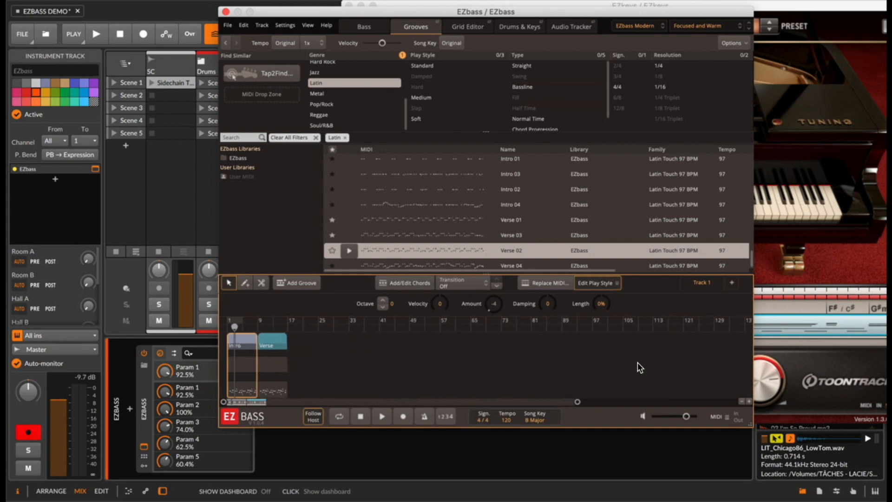
{"action": "left_click_drag", "start_coordinate": [283, 13], "coordinate": [402, 24]}
{"action": "key", "text": "Tab"}
{"action": "key", "text": "Tab"}
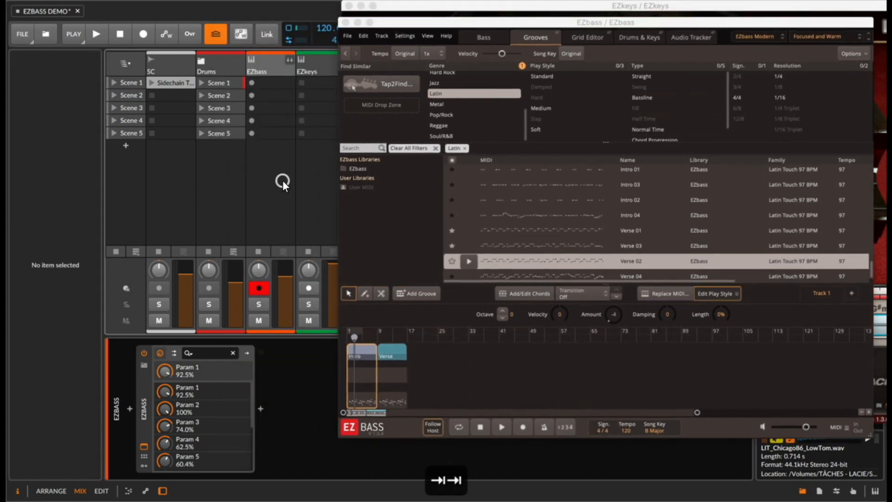
Replace the Intro block's MIDI with the Latin groove Intro 03 and save the change
{"action": "left_click", "coordinate": [362, 350]}
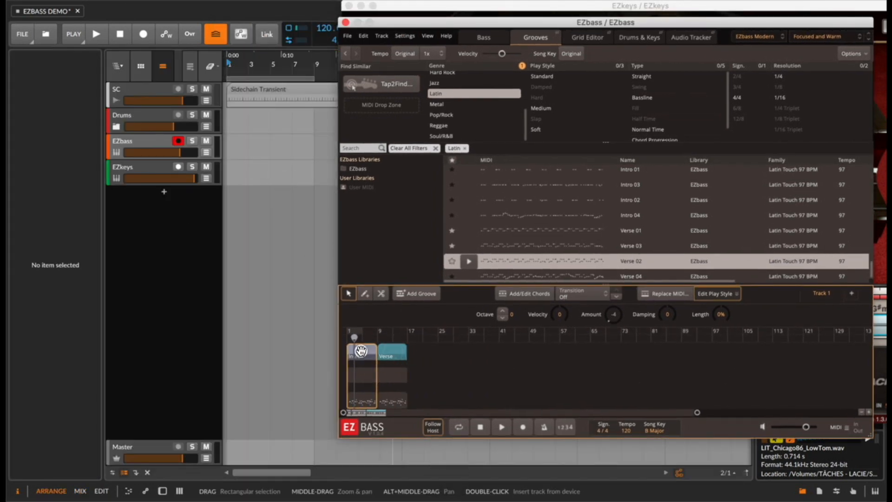
{"action": "left_click", "coordinate": [517, 216]}
{"action": "left_click", "coordinate": [356, 354]}
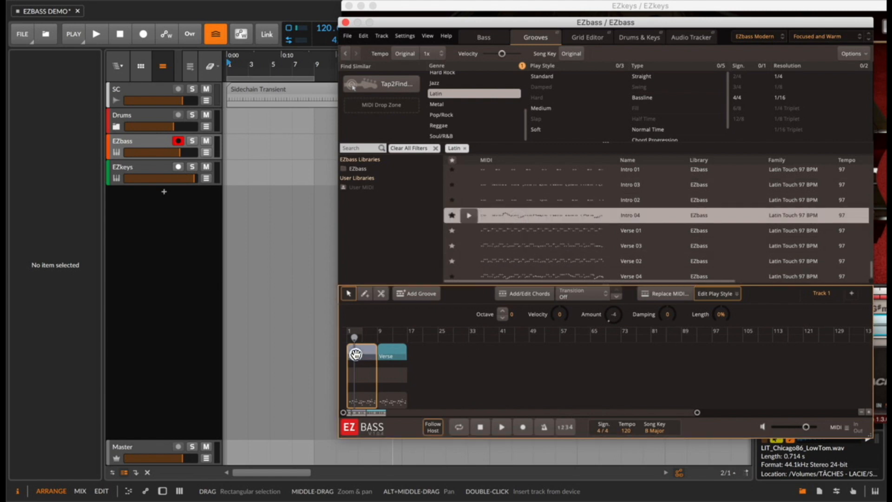
{"action": "left_click", "coordinate": [660, 295]}
{"action": "left_click", "coordinate": [515, 182]}
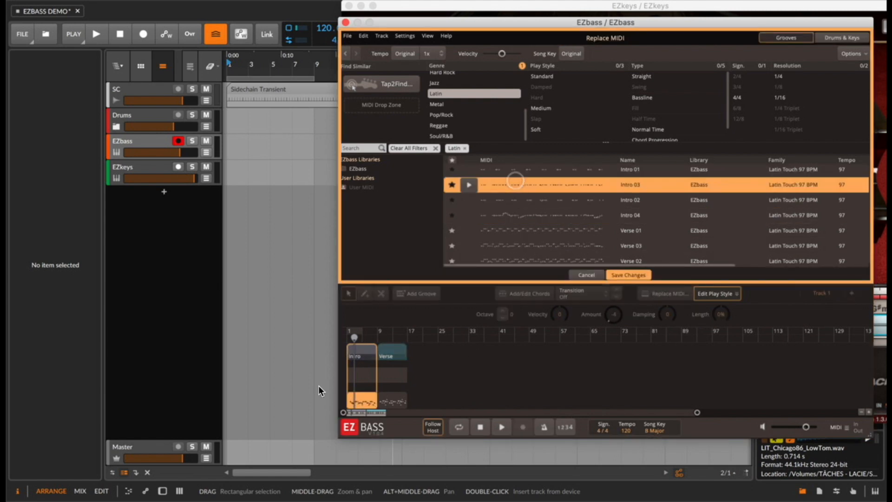
{"action": "left_click", "coordinate": [625, 275]}
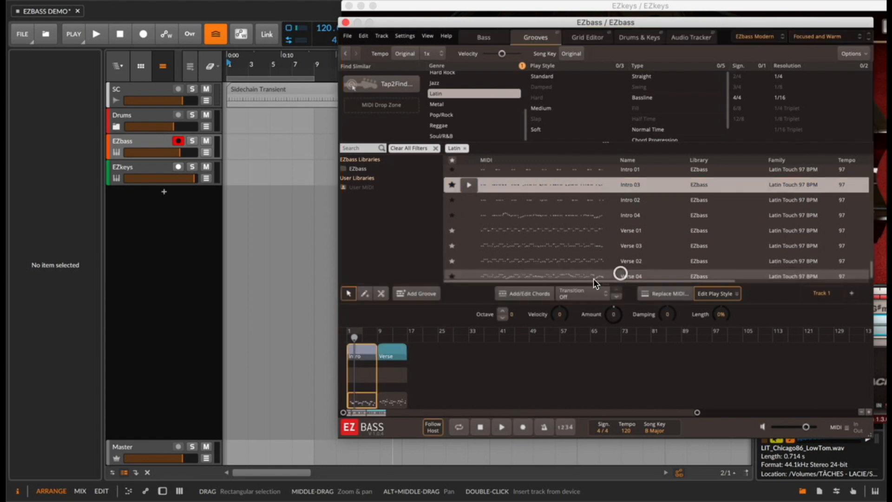
Duplicate the Verse block to bar 17 and change the copy's song part type to Chorus
{"action": "left_click_drag", "start_coordinate": [384, 351], "coordinate": [418, 354]}
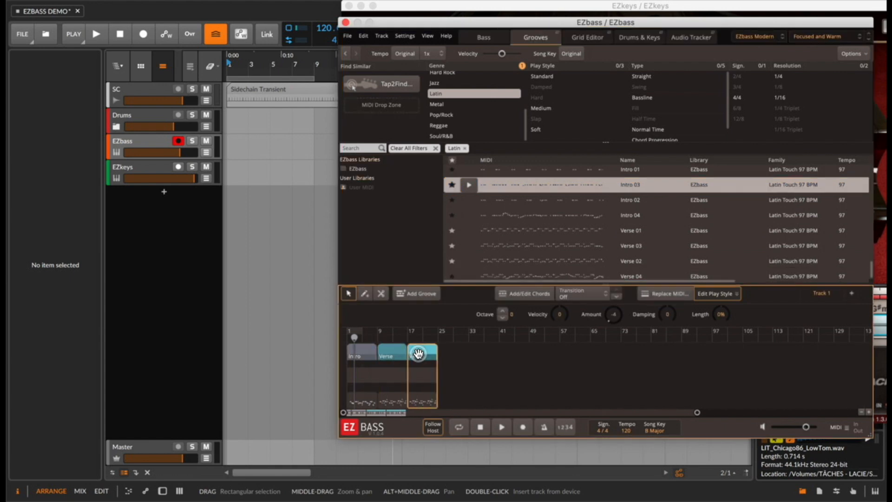
{"action": "right_click", "coordinate": [418, 353]}
{"action": "mouse_move", "coordinate": [470, 231]}
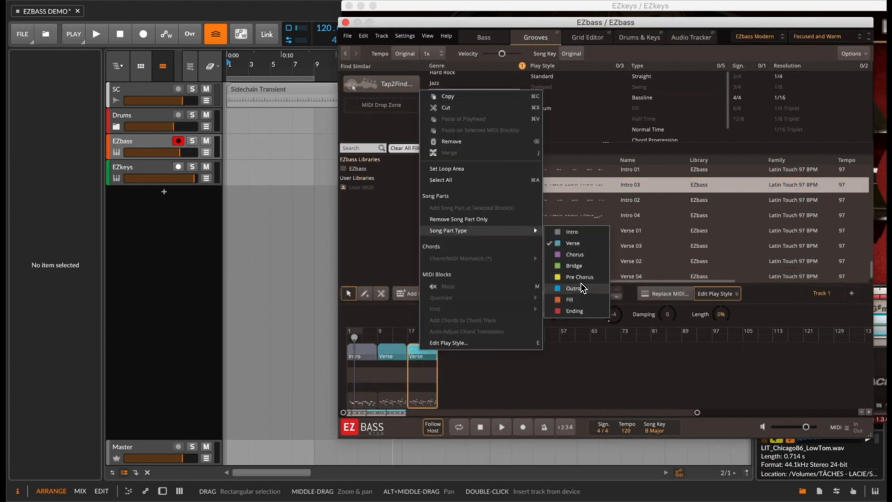
{"action": "left_click", "coordinate": [575, 255]}
Select the Intro block and mark the loop range over it from bar 1 to bar 9
{"action": "scroll", "coordinate": [415, 351], "scroll_direction": "up", "scroll_amount": 5}
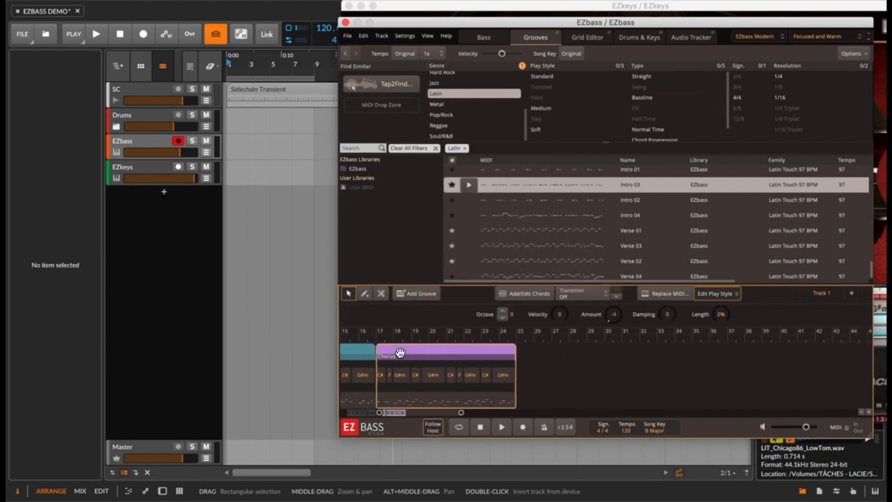
{"action": "scroll", "coordinate": [401, 353], "scroll_direction": "up", "scroll_amount": 5}
{"action": "scroll", "coordinate": [400, 353], "scroll_direction": "left", "scroll_amount": 10}
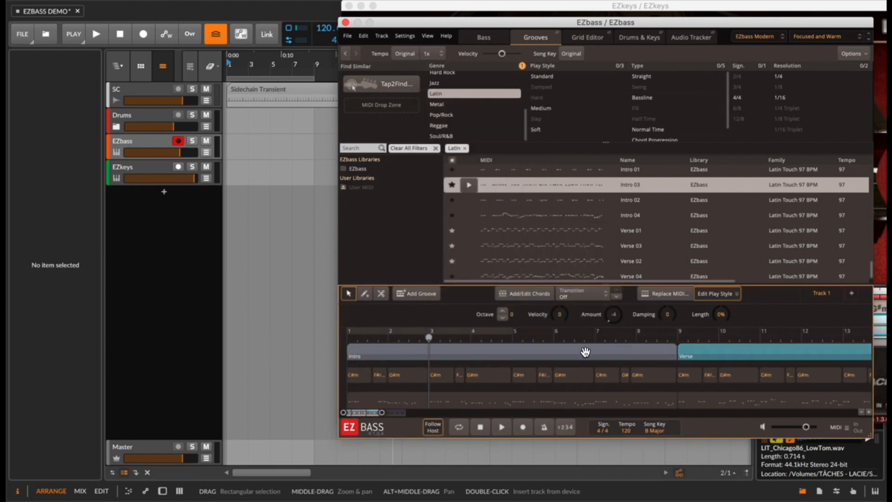
{"action": "left_click", "coordinate": [507, 354]}
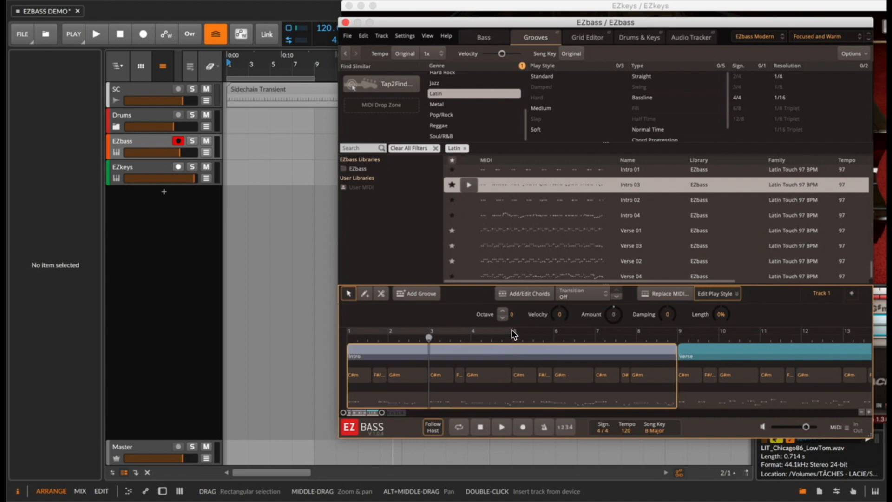
{"action": "left_click", "coordinate": [506, 331]}
{"action": "left_click_drag", "start_coordinate": [511, 331], "coordinate": [668, 342]}
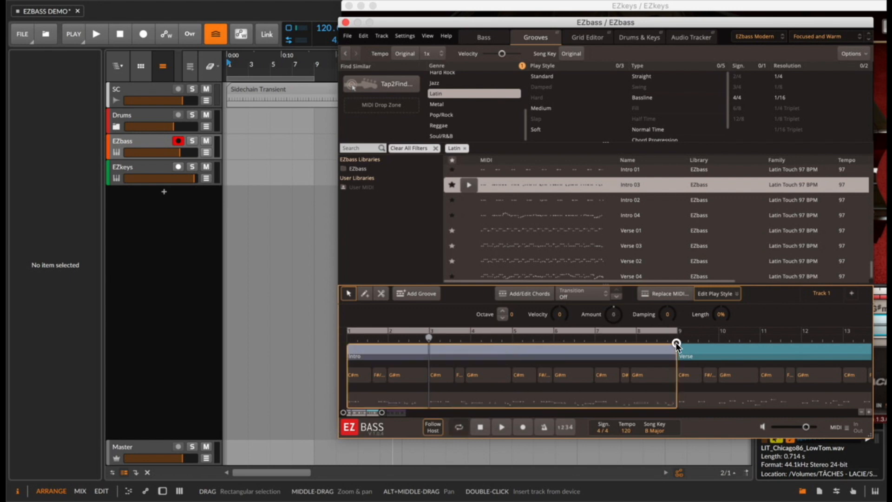
Open the chord selector for the first C#m chord of the Intro
{"action": "left_click", "coordinate": [525, 293]}
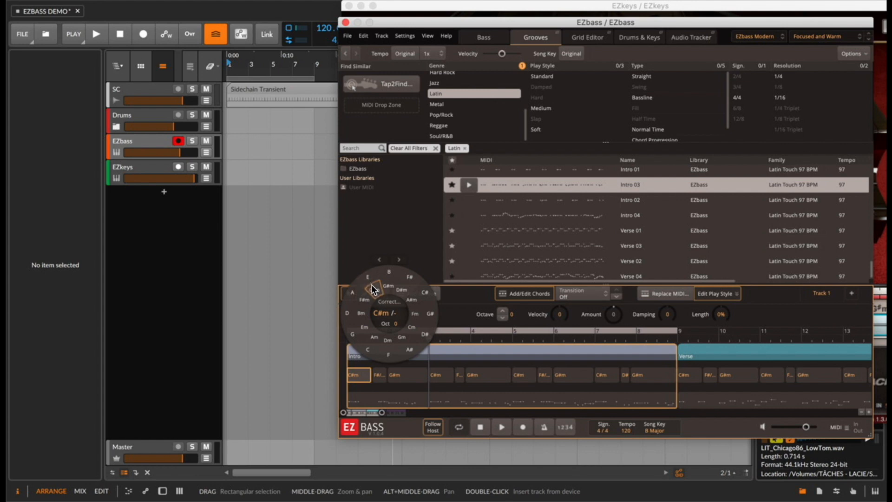
{"action": "left_click", "coordinate": [392, 376]}
{"action": "left_click", "coordinate": [361, 377]}
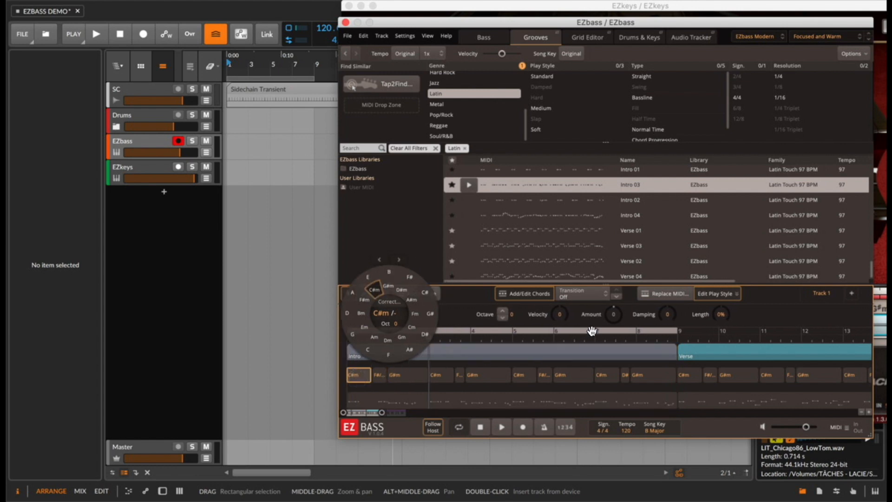
Replace the Intro block's MIDI with the Latin groove Verse 01 and save the change
{"action": "left_click", "coordinate": [538, 356]}
{"action": "left_click", "coordinate": [661, 292]}
{"action": "left_click", "coordinate": [565, 229]}
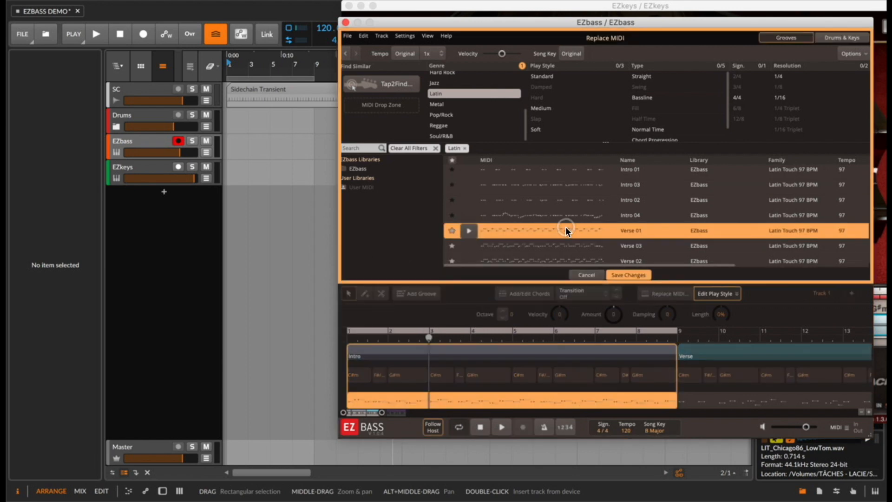
{"action": "left_click", "coordinate": [650, 275]}
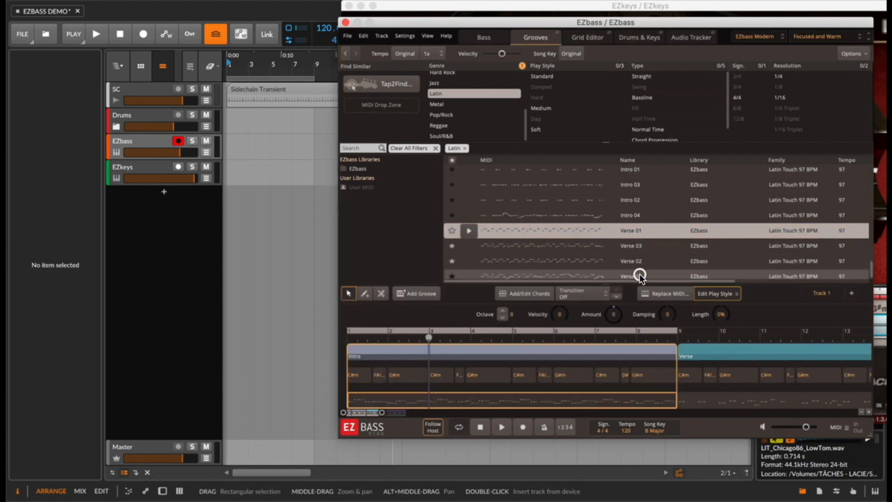
Change the Intro's three chords starting at bar 5 to E, D#m/A# and B
{"action": "left_click", "coordinate": [365, 379]}
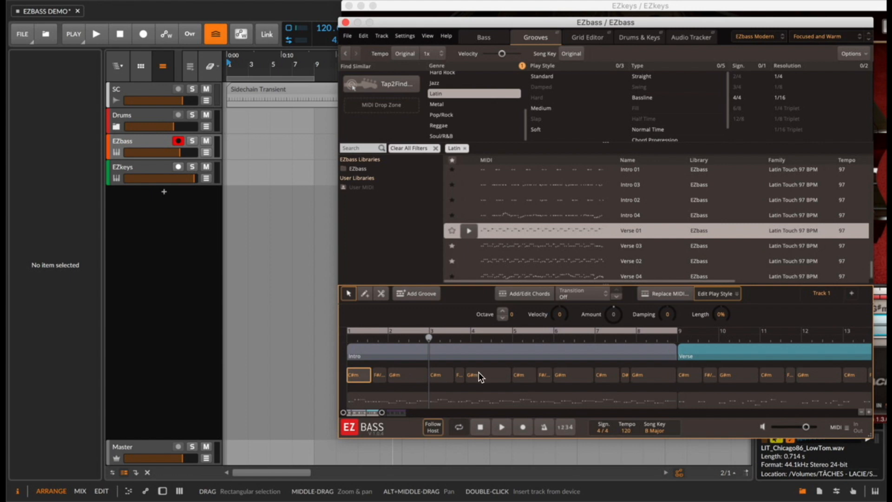
{"action": "left_click", "coordinate": [522, 375]}
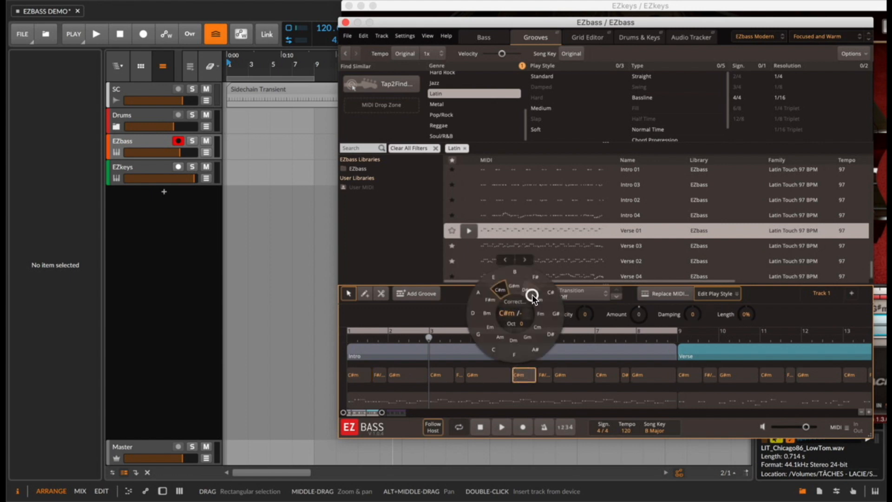
{"action": "left_click", "coordinate": [491, 279]}
{"action": "left_click", "coordinate": [544, 374]}
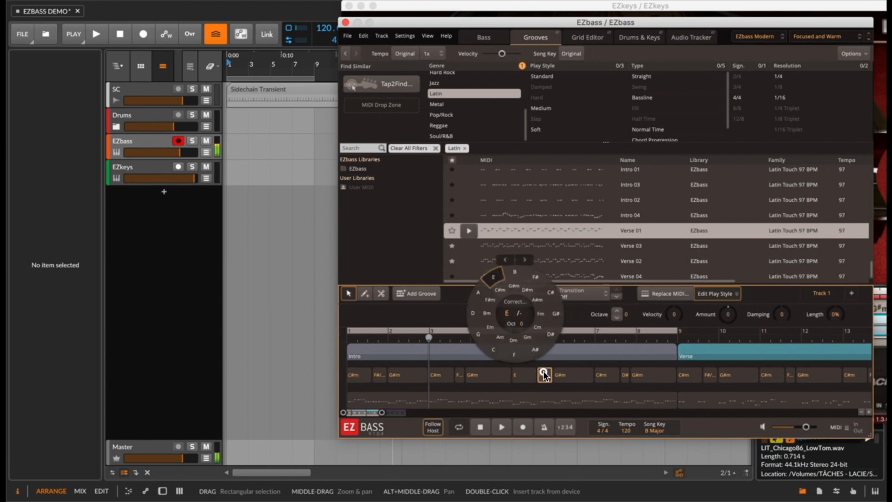
{"action": "left_click", "coordinate": [530, 294]}
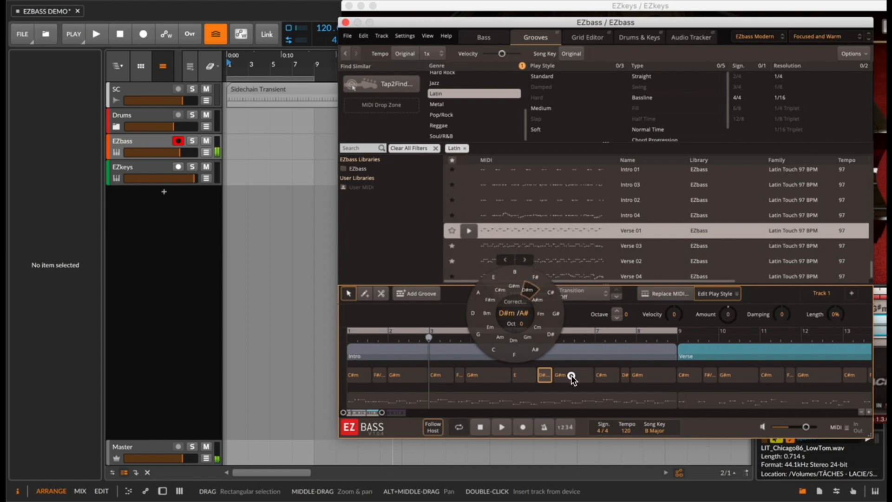
{"action": "left_click", "coordinate": [572, 376]}
{"action": "left_click", "coordinate": [519, 274]}
Change the Intro's three chords starting at bar 7 to E, F# and B
{"action": "left_click", "coordinate": [610, 376]}
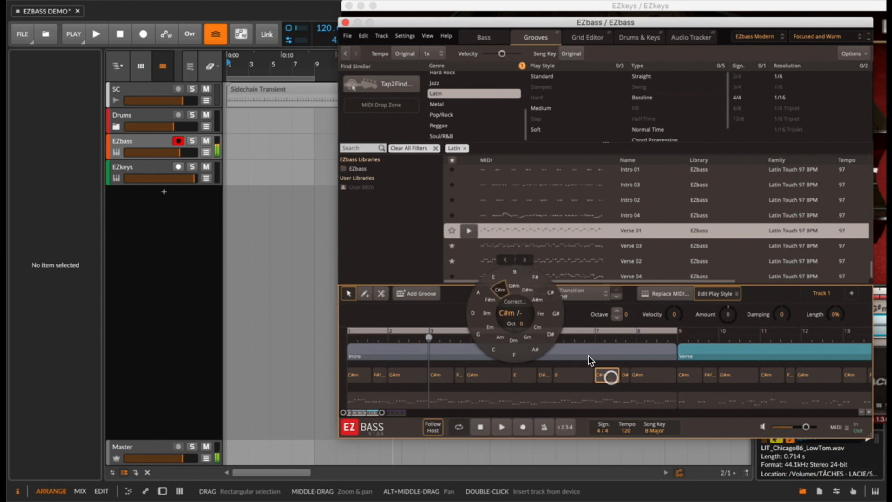
{"action": "left_click", "coordinate": [492, 276]}
{"action": "left_click", "coordinate": [625, 374]}
{"action": "left_click", "coordinate": [534, 278]}
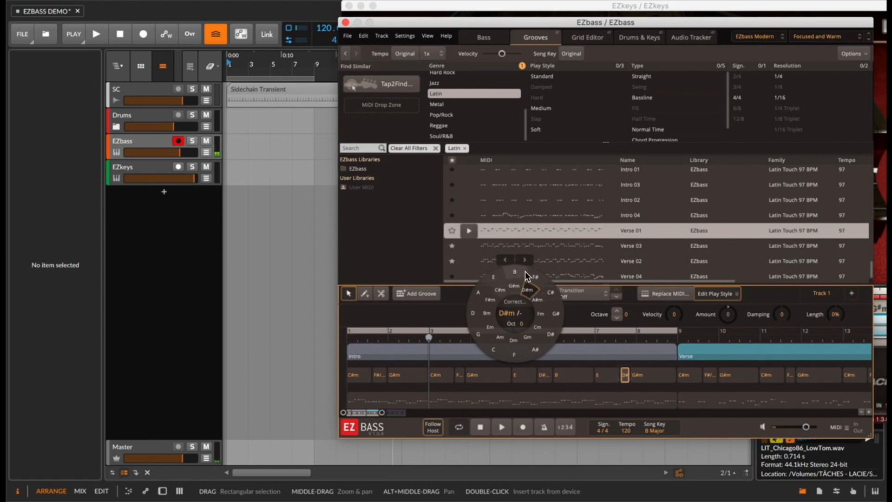
{"action": "left_click", "coordinate": [644, 377]}
{"action": "left_click", "coordinate": [518, 273]}
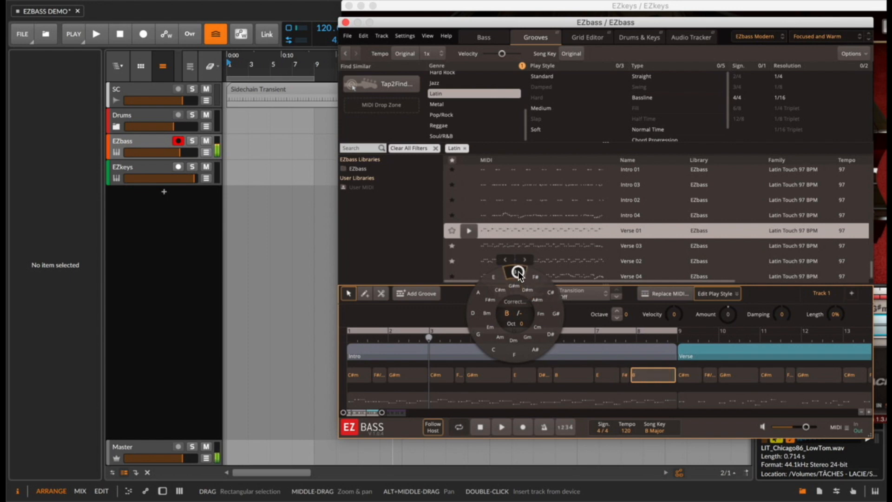
Play the song from the start through the Intro to audition the new chords, and stop playback before the Verse
{"action": "left_click", "coordinate": [697, 336]}
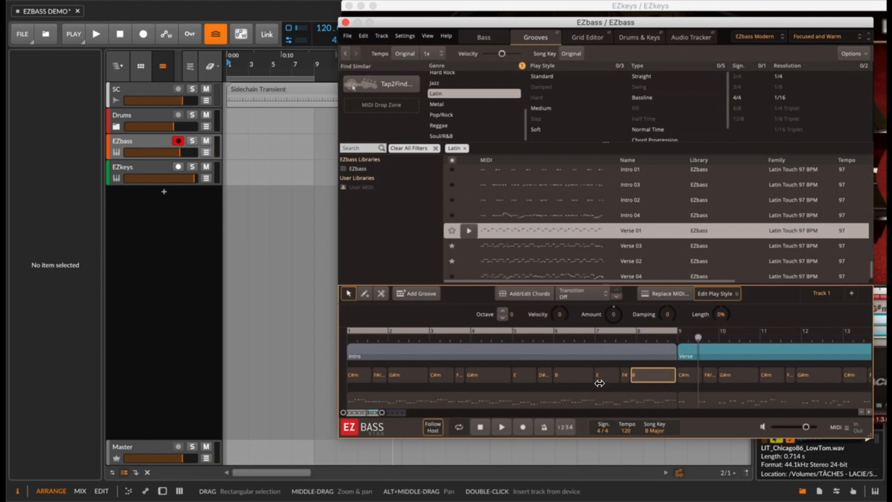
{"action": "key", "text": "space"}
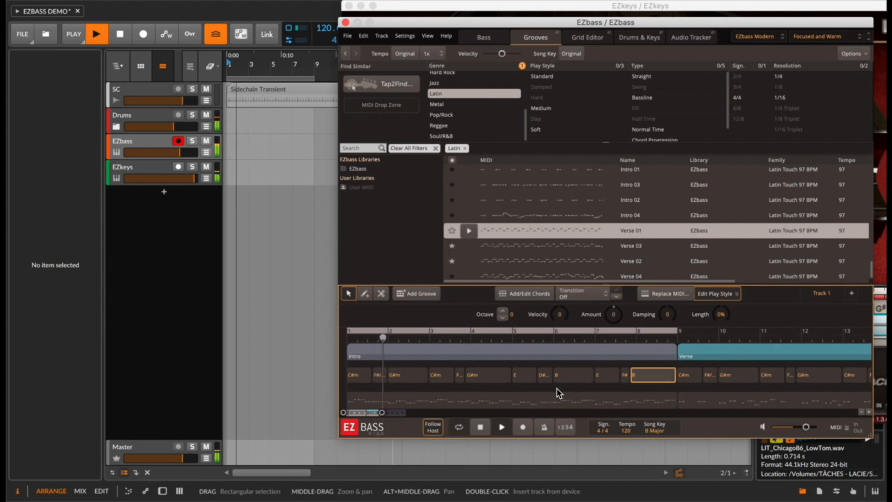
{"action": "left_click", "coordinate": [554, 351]}
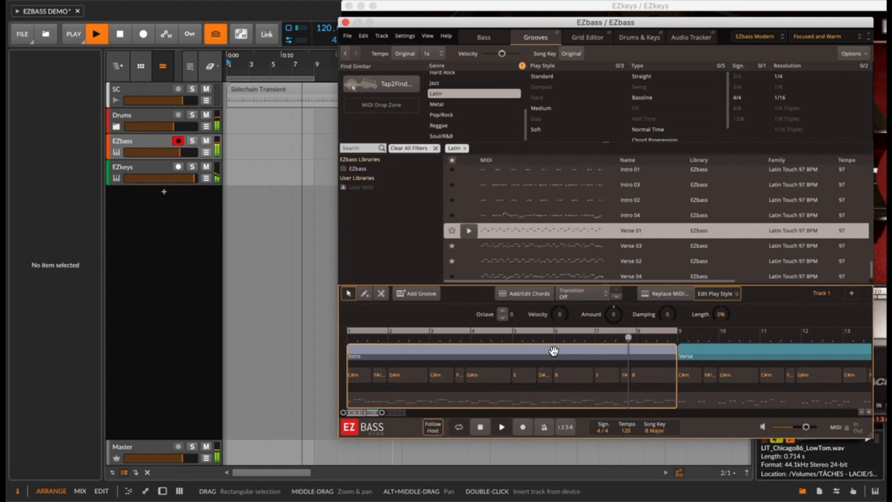
{"action": "key", "text": "space"}
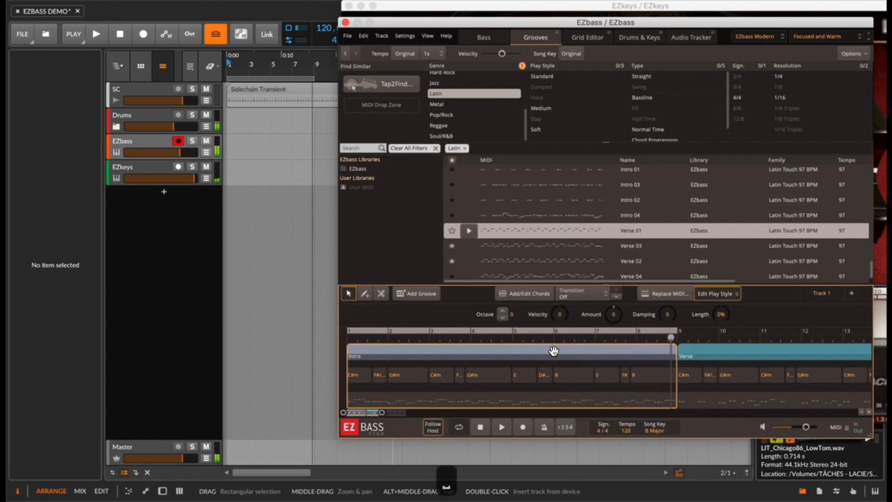
Keep D#m/A# in bar 5 and change both B chords, after D#m/A# and at the Intro's end, to G#m
{"action": "left_click", "coordinate": [650, 380]}
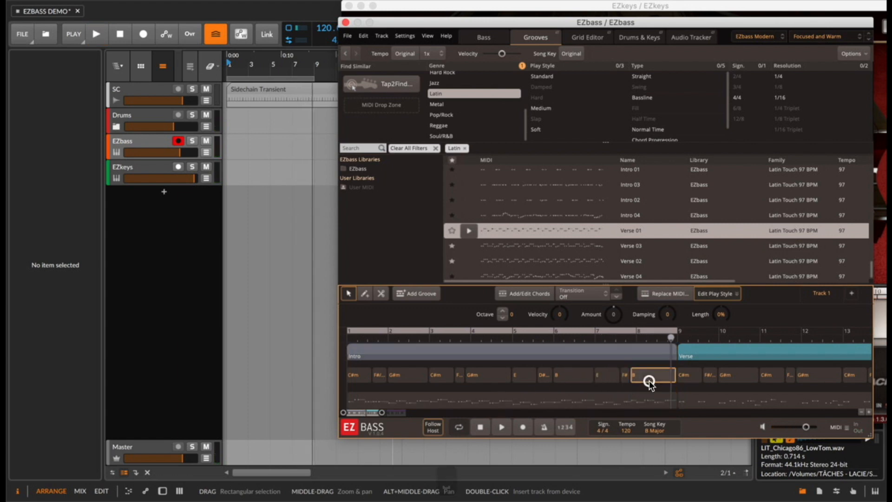
{"action": "left_click", "coordinate": [543, 377]}
{"action": "left_click", "coordinate": [519, 298]}
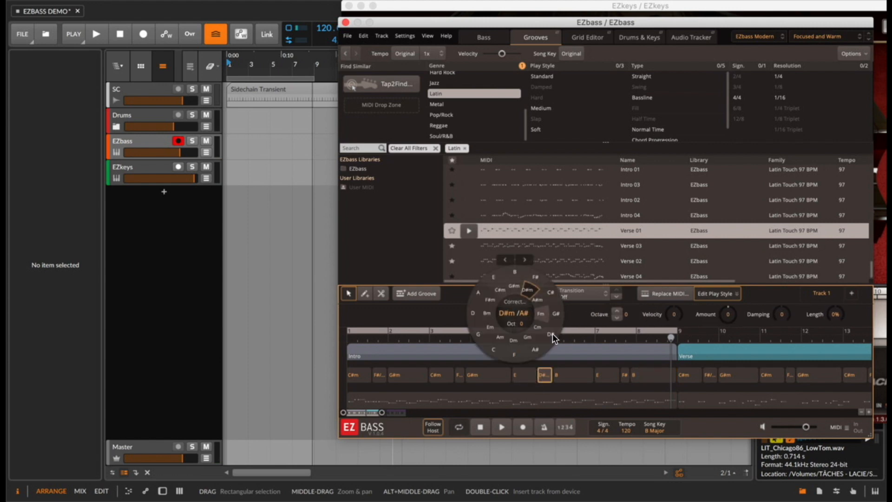
{"action": "left_click", "coordinate": [569, 374]}
{"action": "left_click", "coordinate": [514, 288]}
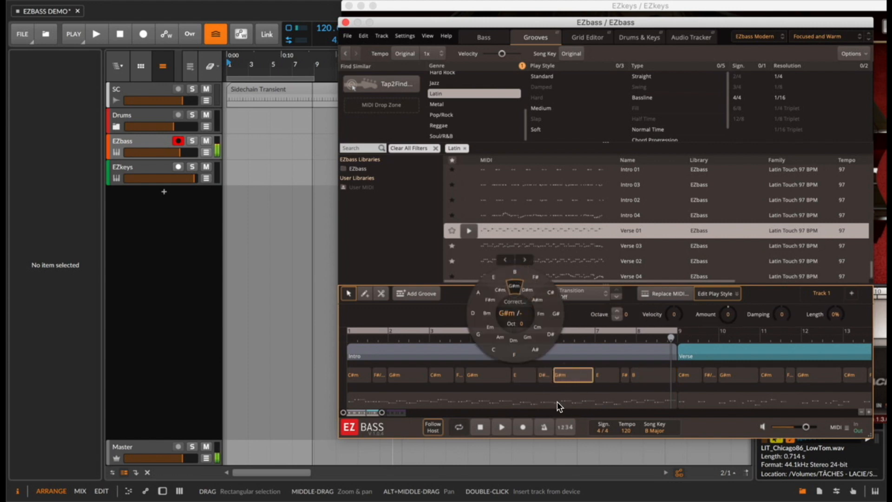
{"action": "left_click", "coordinate": [644, 379]}
{"action": "left_click", "coordinate": [515, 288]}
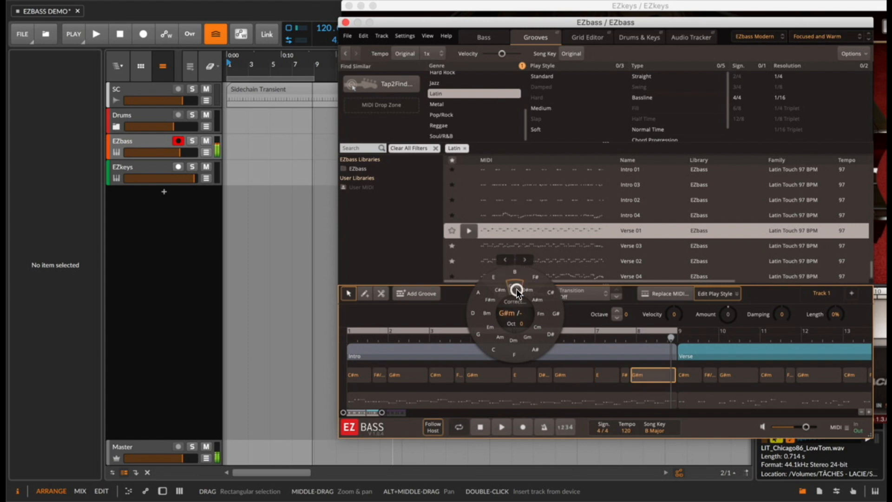
Try D#m/A# as the second chord of the Intro
{"action": "left_click", "coordinate": [414, 378]}
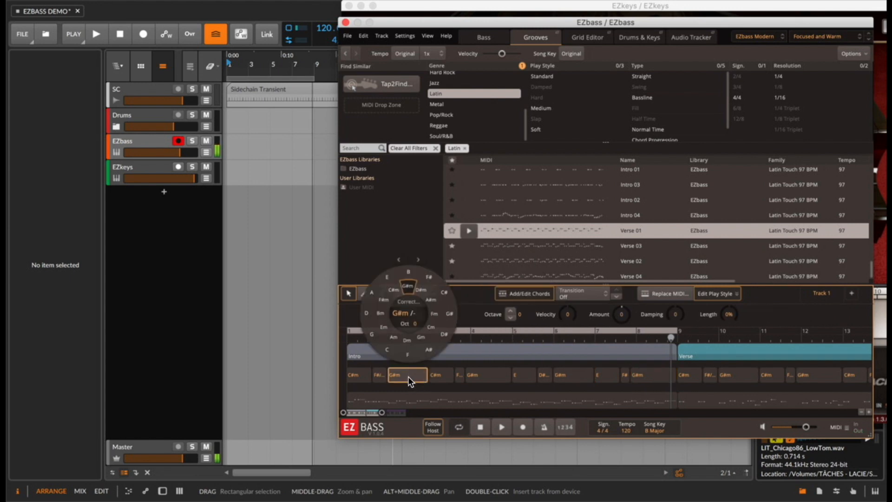
{"action": "left_click", "coordinate": [380, 375]}
{"action": "left_click", "coordinate": [403, 290]}
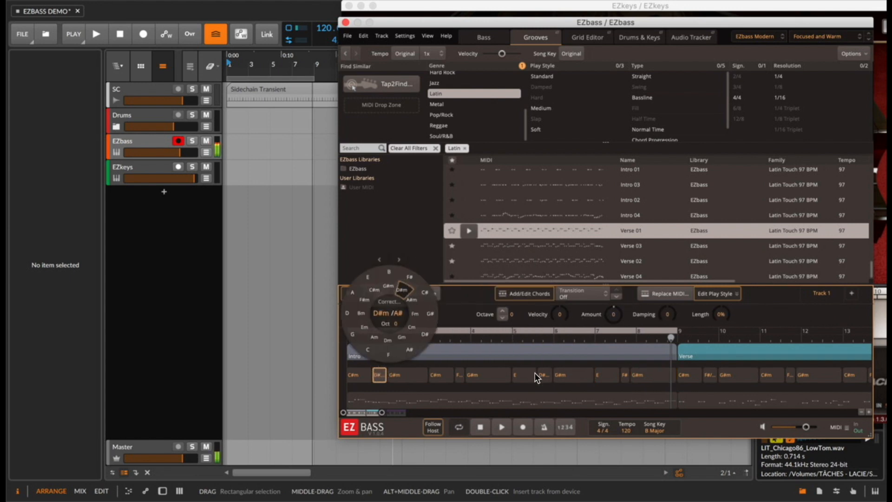
Play the Intro and set its second chord back to F#/C# during playback
{"action": "key", "text": "space"}
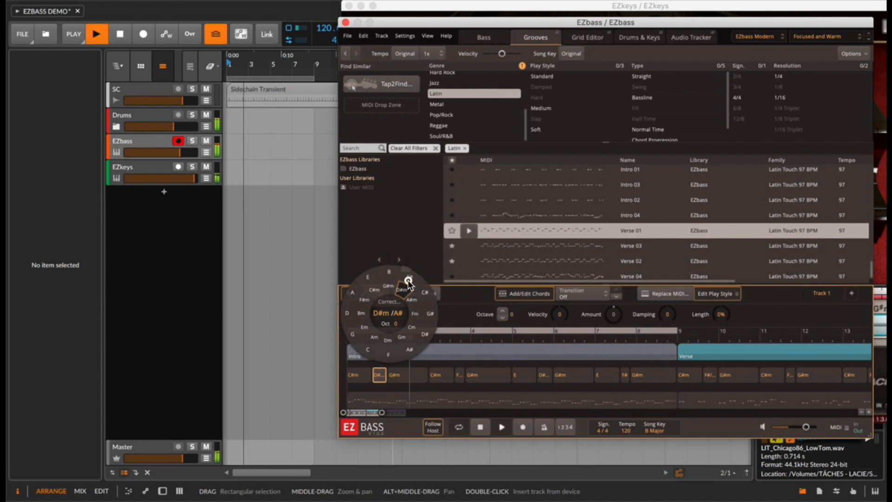
{"action": "left_click", "coordinate": [423, 286]}
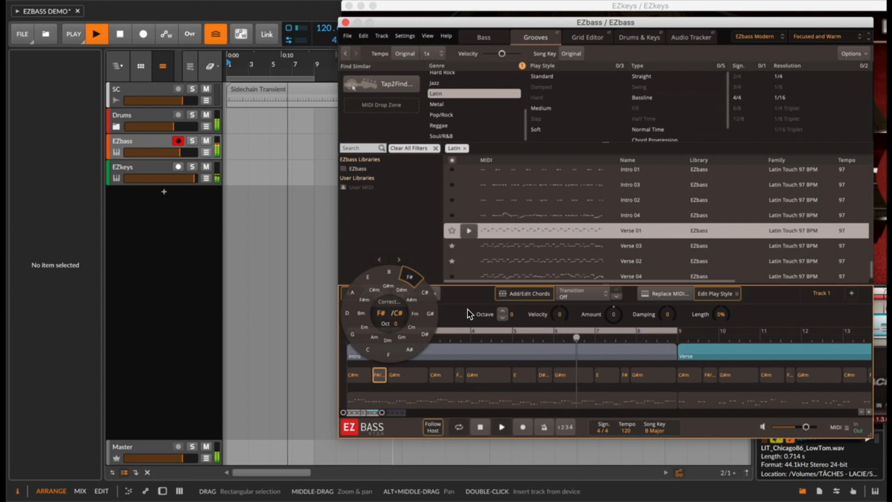
{"action": "key", "text": "space"}
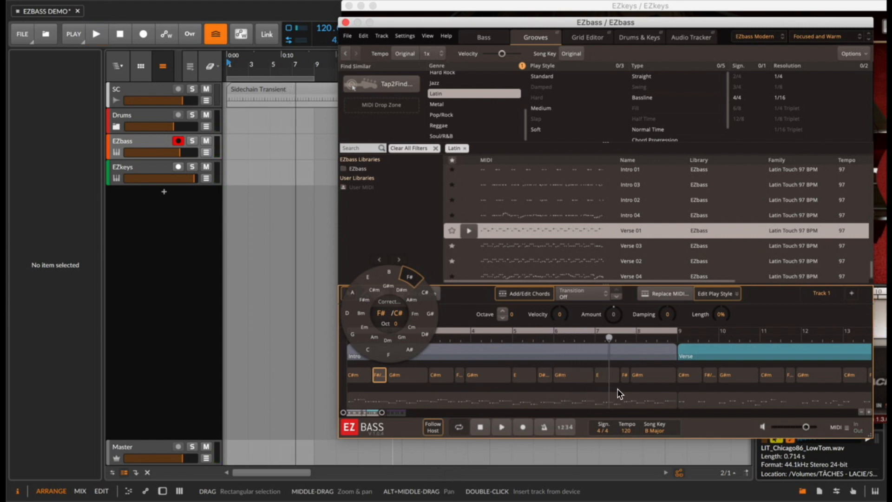
Switch to the EZkeys plug-in window from the EZkeys track and remove the existing MIDI block from its song track
{"action": "left_click", "coordinate": [350, 8]}
{"action": "left_click", "coordinate": [133, 174]}
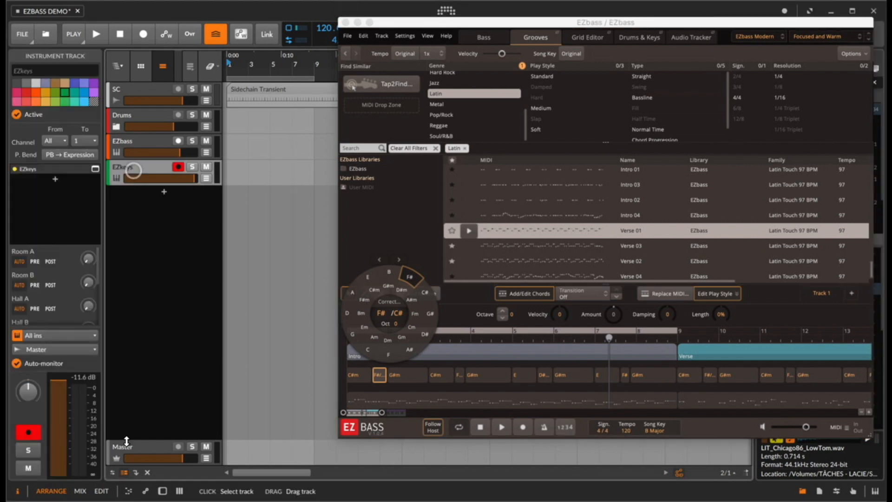
{"action": "left_click", "coordinate": [145, 446]}
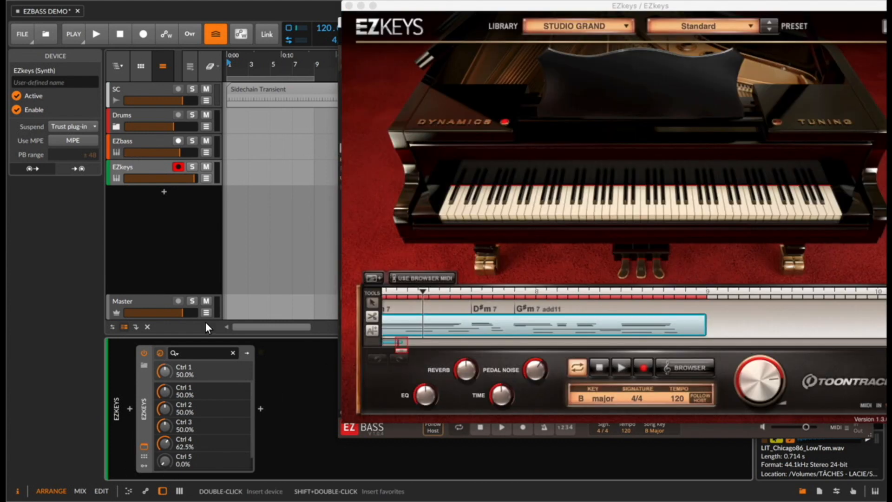
{"action": "left_click_drag", "start_coordinate": [445, 4], "coordinate": [255, 5]}
{"action": "right_click", "coordinate": [328, 329]}
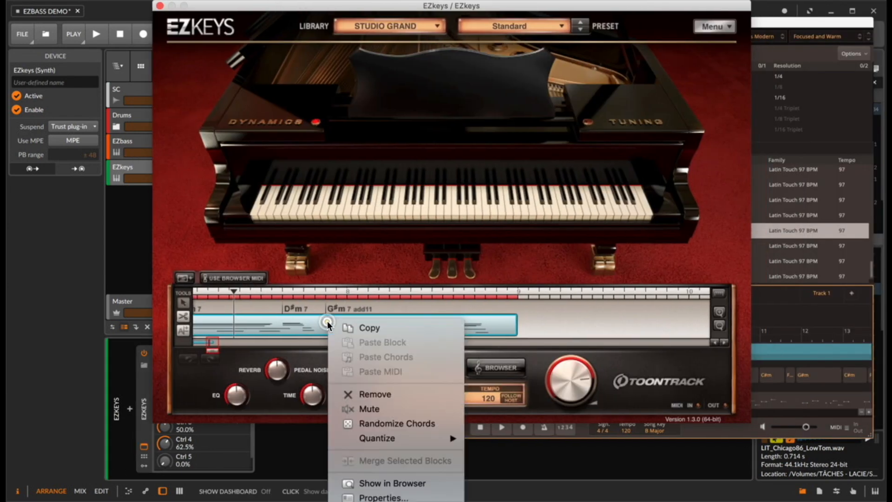
{"action": "left_click", "coordinate": [392, 395]}
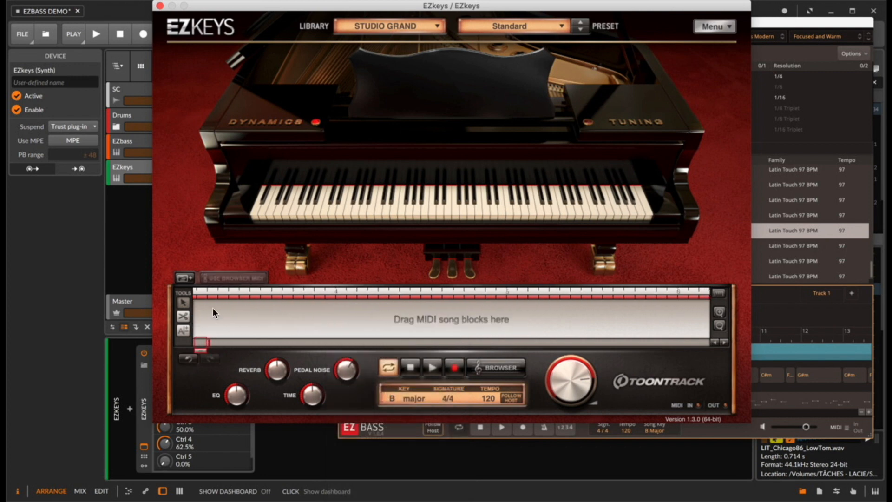
Add four one-bar B chord blocks and line them up back to back from bar 1
{"action": "left_click", "coordinate": [177, 276]}
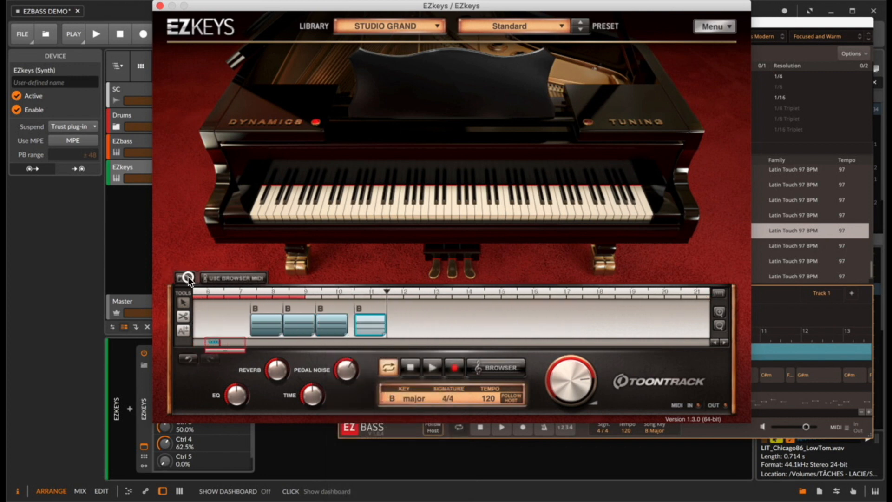
{"action": "left_click", "coordinate": [181, 318]}
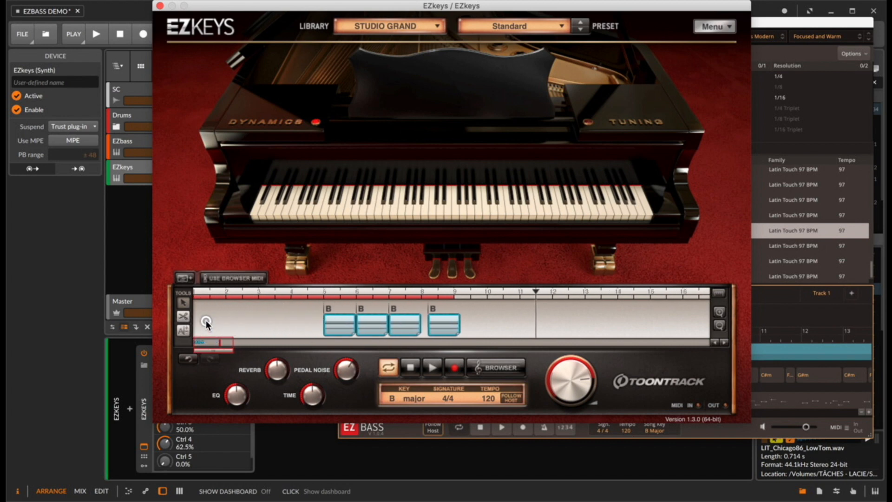
{"action": "left_click", "coordinate": [215, 318]}
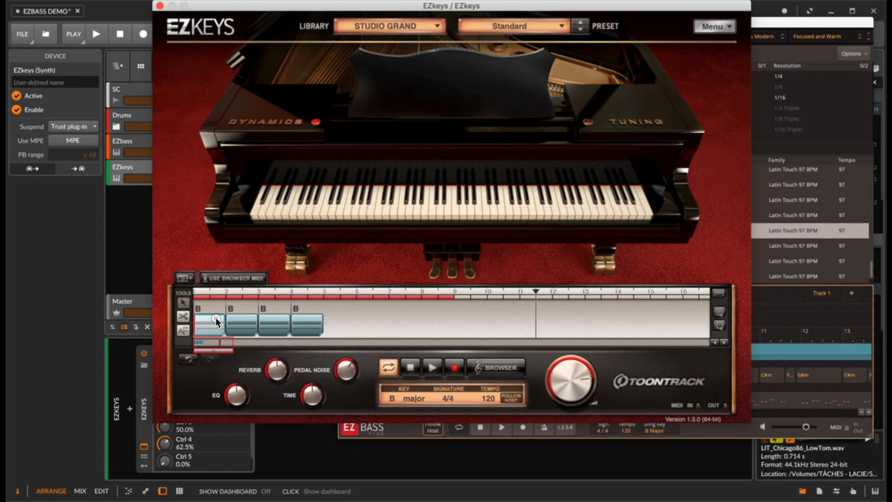
{"action": "left_click", "coordinate": [237, 322]}
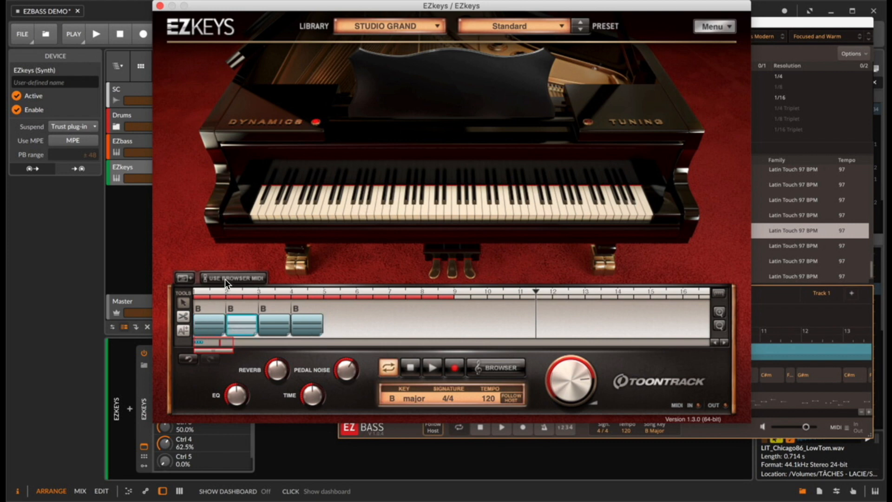
Set the second chord block to G#m and the third to D#m, keeping B on the fourth
{"action": "left_click", "coordinate": [243, 317]}
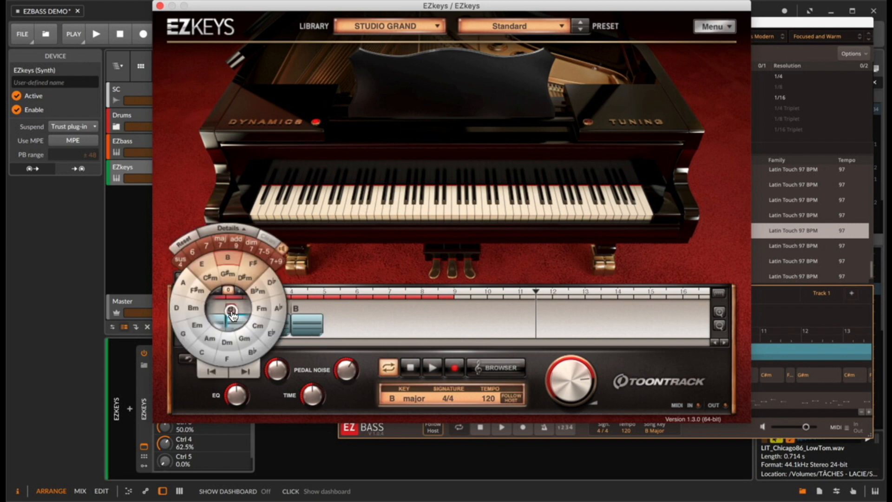
{"action": "left_click", "coordinate": [230, 276]}
{"action": "left_click", "coordinate": [264, 307]}
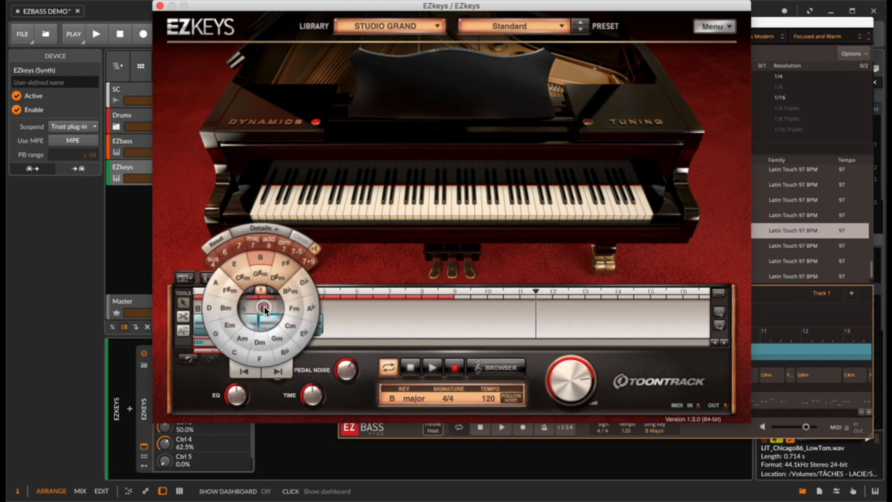
{"action": "left_click", "coordinate": [283, 283]}
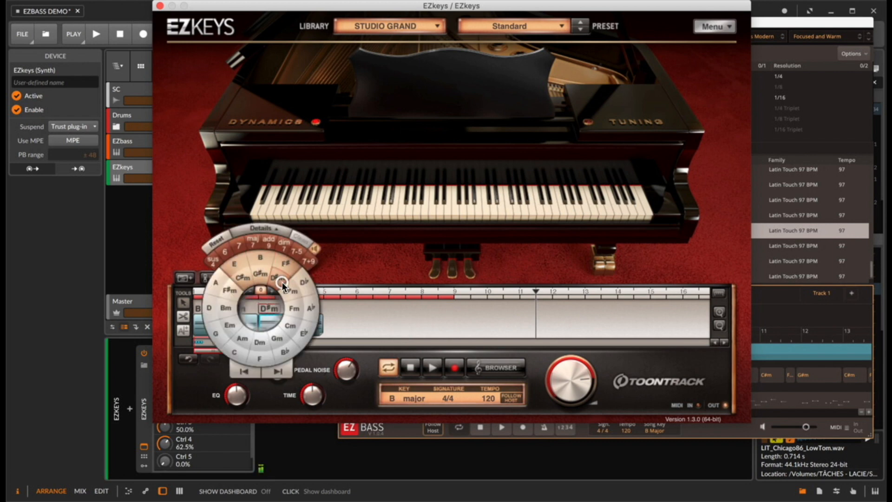
{"action": "left_click", "coordinate": [298, 307]}
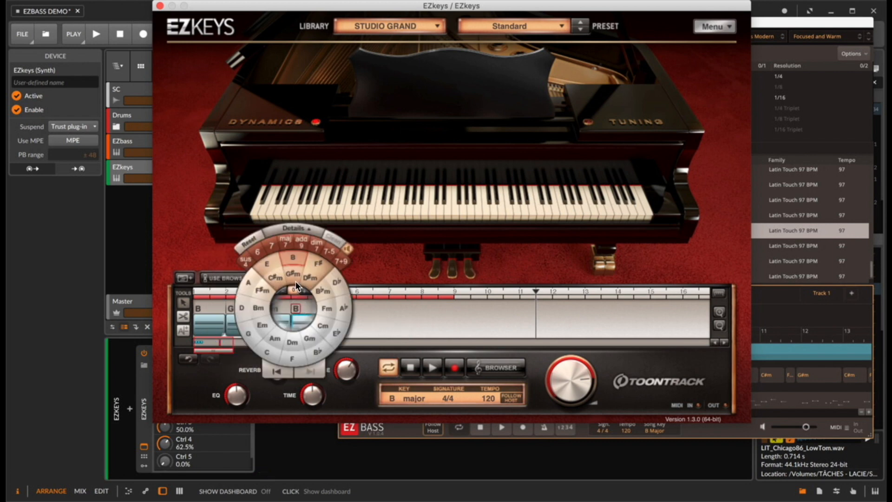
{"action": "left_click", "coordinate": [294, 257]}
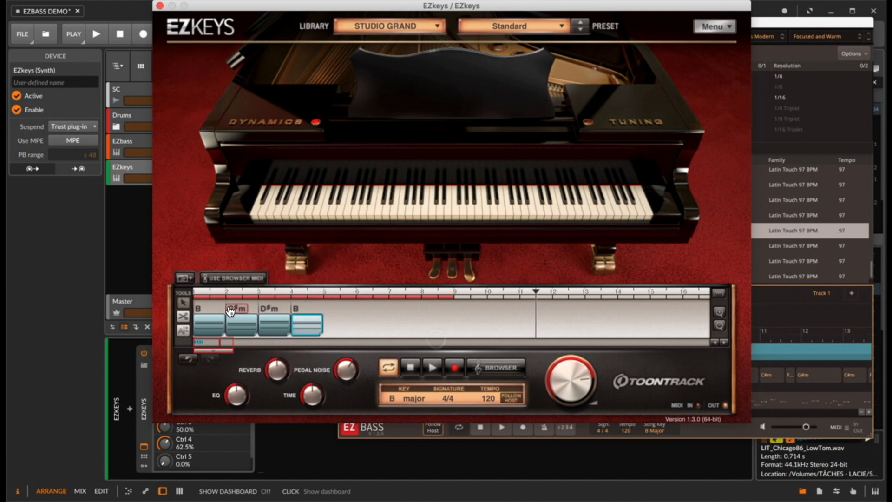
Extend the second chord to G#m add9 and the third to D#m 7
{"action": "left_click", "coordinate": [234, 307]}
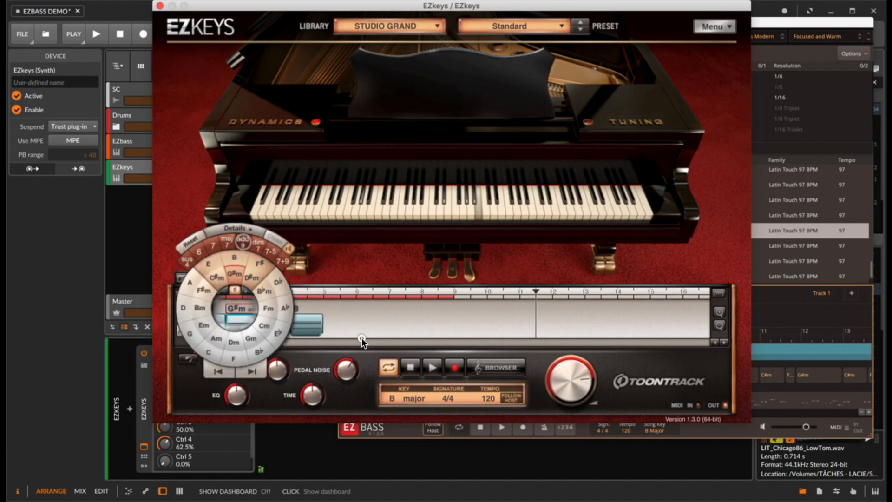
{"action": "left_click", "coordinate": [272, 309]}
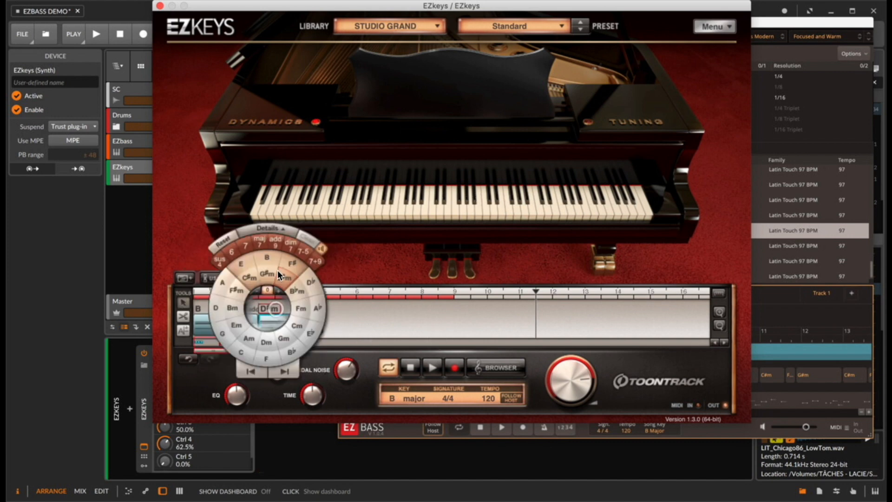
{"action": "left_click", "coordinate": [244, 245]}
{"action": "left_click", "coordinate": [360, 318]}
Change the fourth chord to B add9 and the first chord to B maj7
{"action": "left_click", "coordinate": [297, 308]}
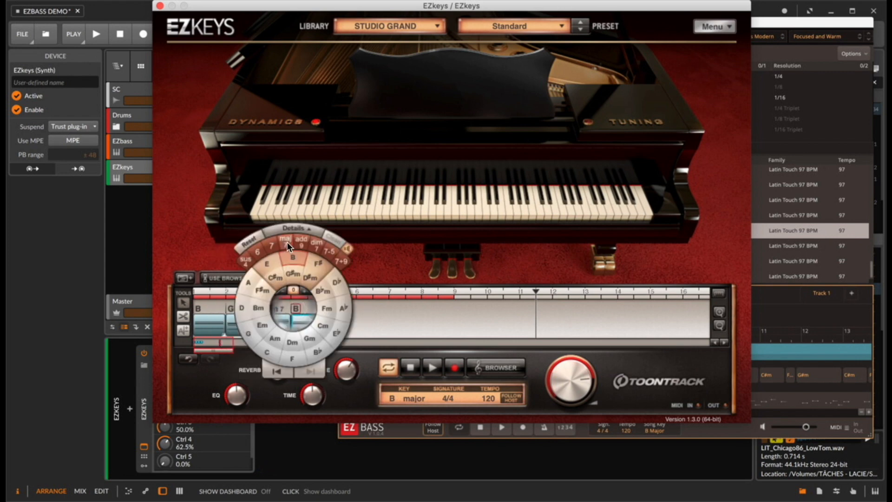
{"action": "left_click", "coordinate": [301, 241]}
{"action": "left_click", "coordinate": [203, 307]}
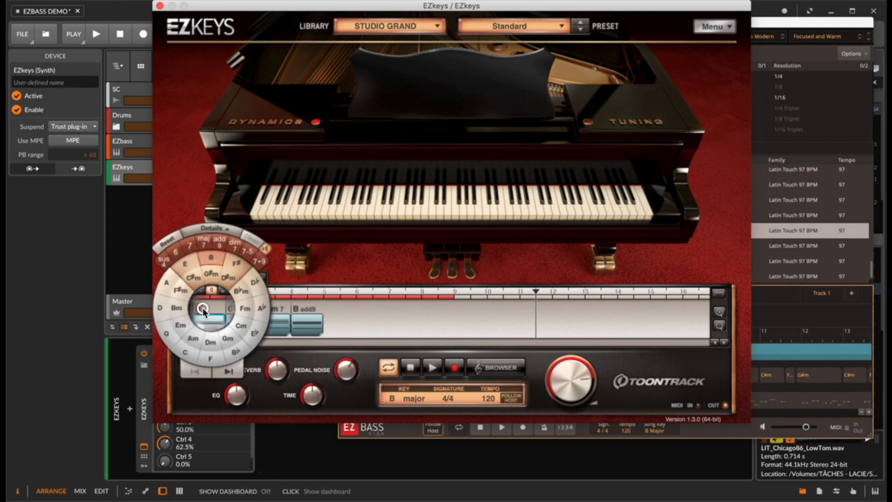
{"action": "left_click", "coordinate": [191, 247]}
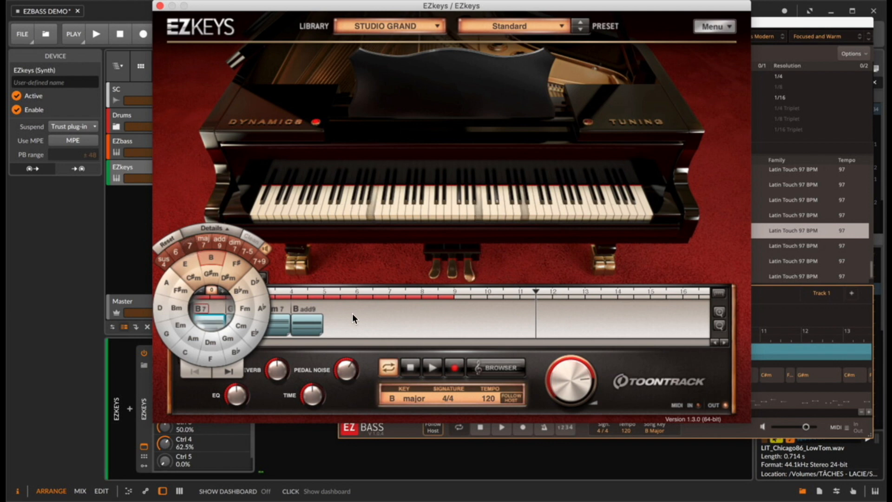
{"action": "left_click", "coordinate": [201, 245]}
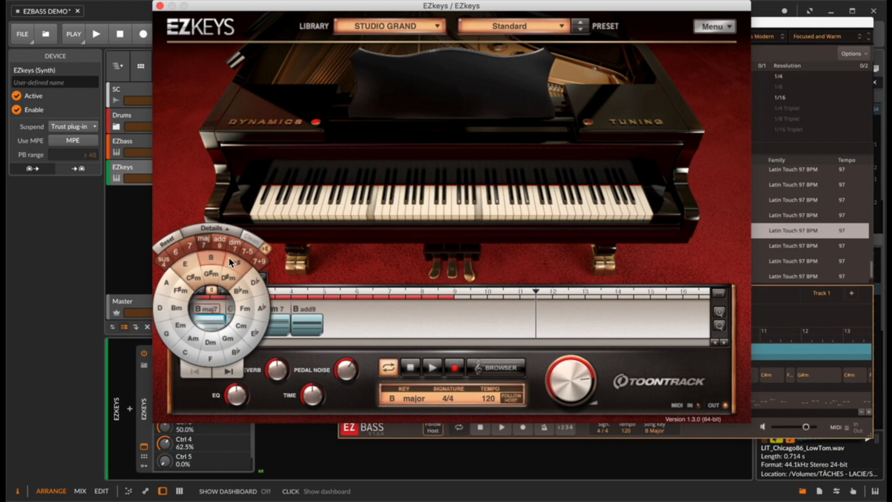
Shorten the EZkeys loop to the first four bars and play the chord progression
{"action": "key", "text": "space"}
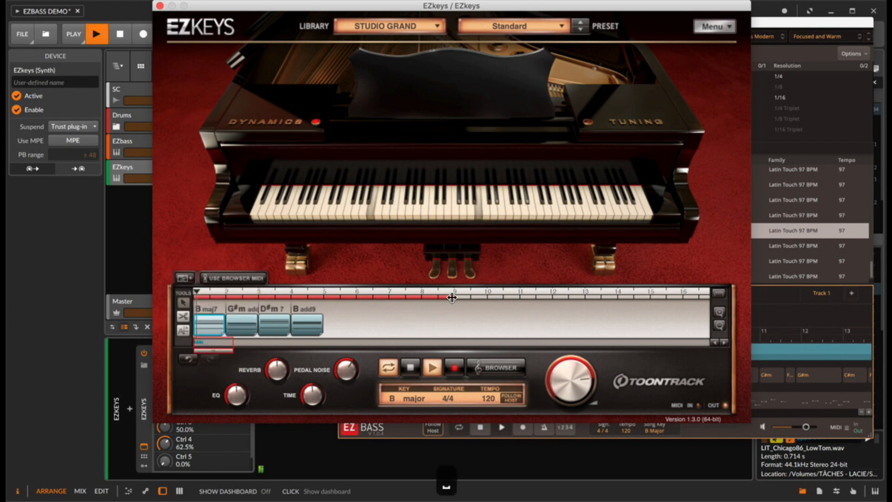
{"action": "left_click_drag", "start_coordinate": [207, 7], "coordinate": [245, 9]}
{"action": "left_click", "coordinate": [206, 141]}
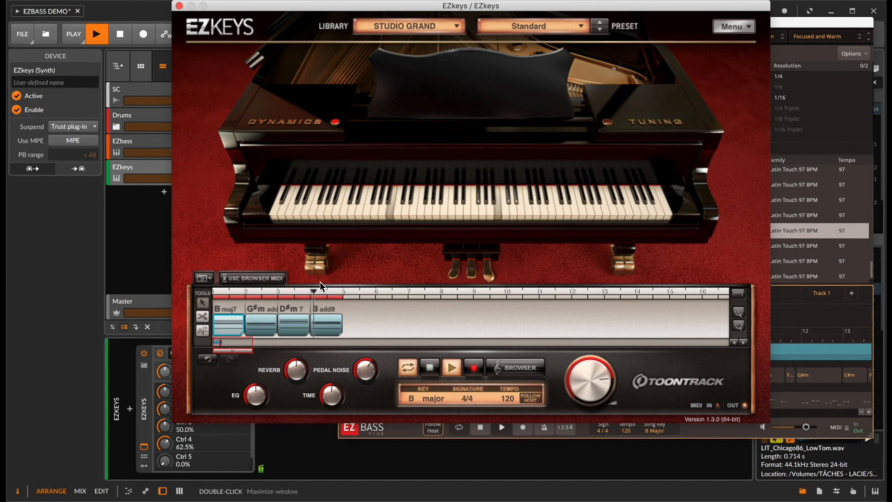
{"action": "key", "text": "space"}
Apply the R&B Straight 4/4 groove Same Old Four 127 BPM, Verse, Variation 02 from the MIDI browser to all four chord blocks
{"action": "left_click_drag", "start_coordinate": [350, 311], "coordinate": [218, 323]}
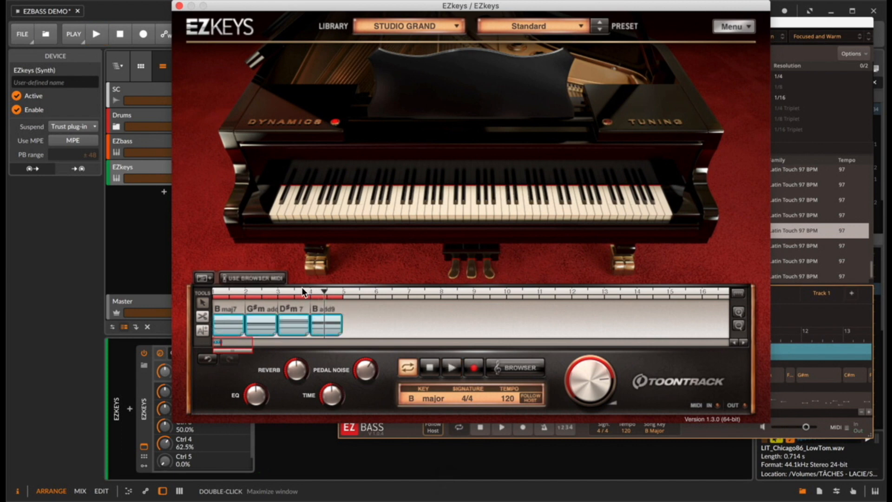
{"action": "left_click", "coordinate": [251, 280]}
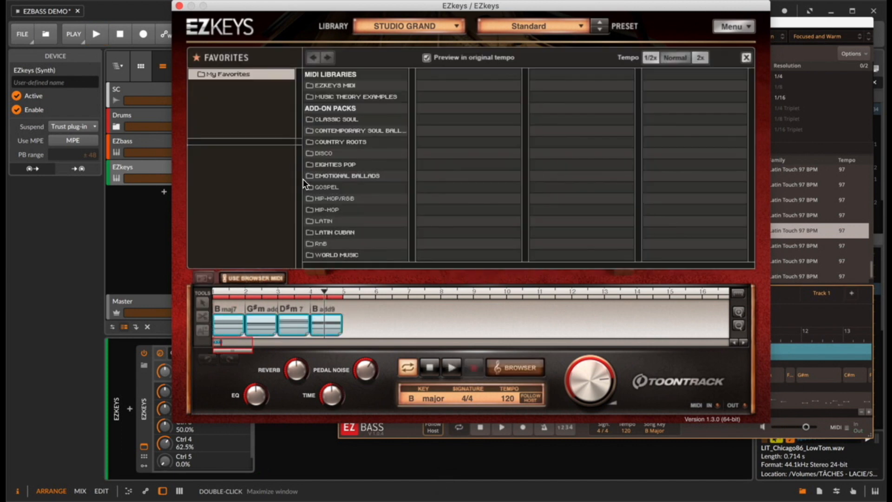
{"action": "left_click", "coordinate": [324, 187]}
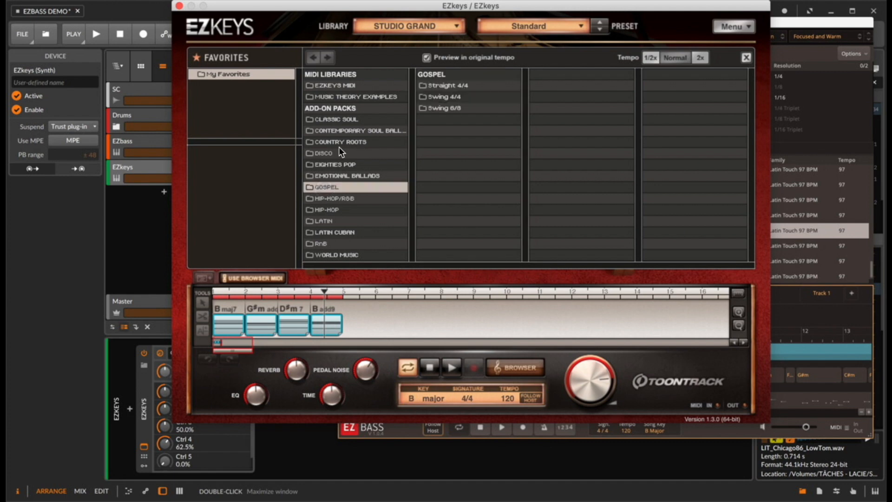
{"action": "left_click", "coordinate": [339, 233]}
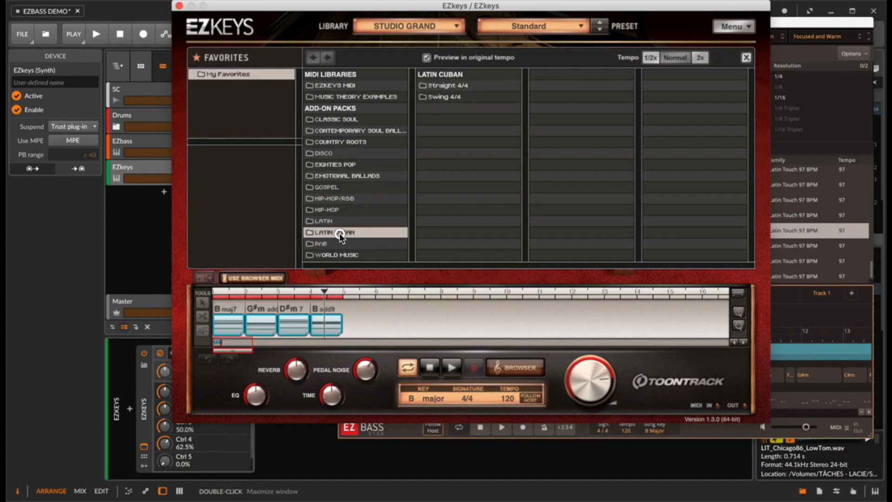
{"action": "left_click", "coordinate": [337, 242]}
{"action": "left_click", "coordinate": [454, 86]}
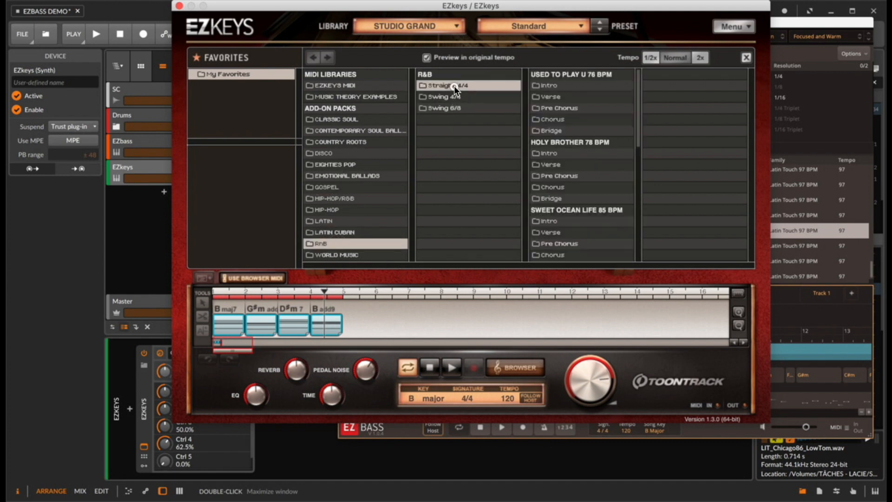
{"action": "scroll", "coordinate": [627, 195], "scroll_direction": "down", "scroll_amount": 5}
{"action": "left_click", "coordinate": [603, 155]}
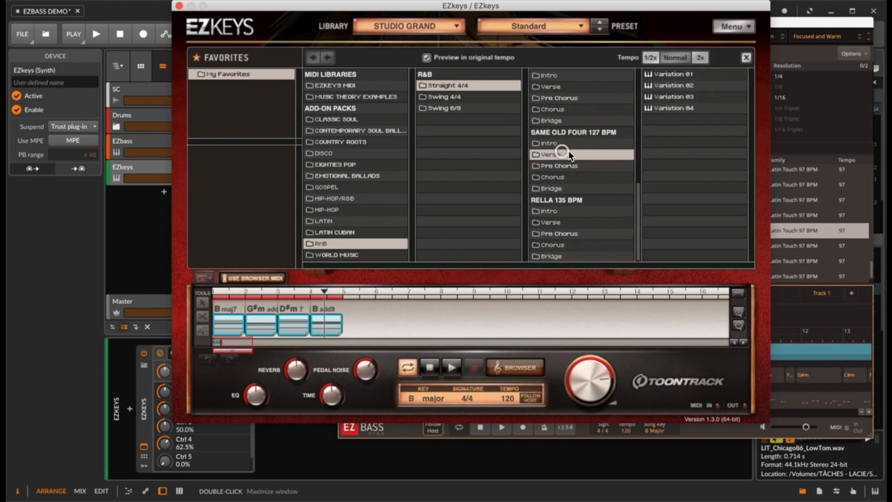
{"action": "left_click", "coordinate": [677, 84]}
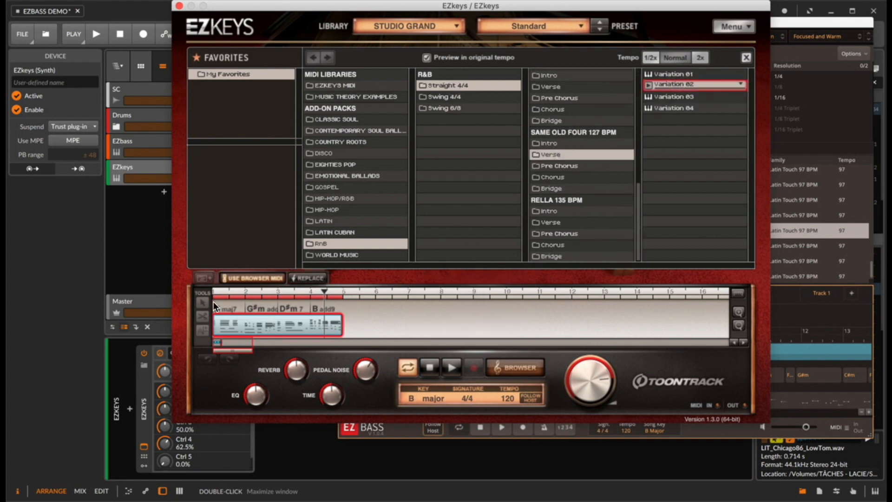
Turn down the EZkeys master volume while the verse groove plays, and bring the EZbass window to the front
{"action": "key", "text": "space"}
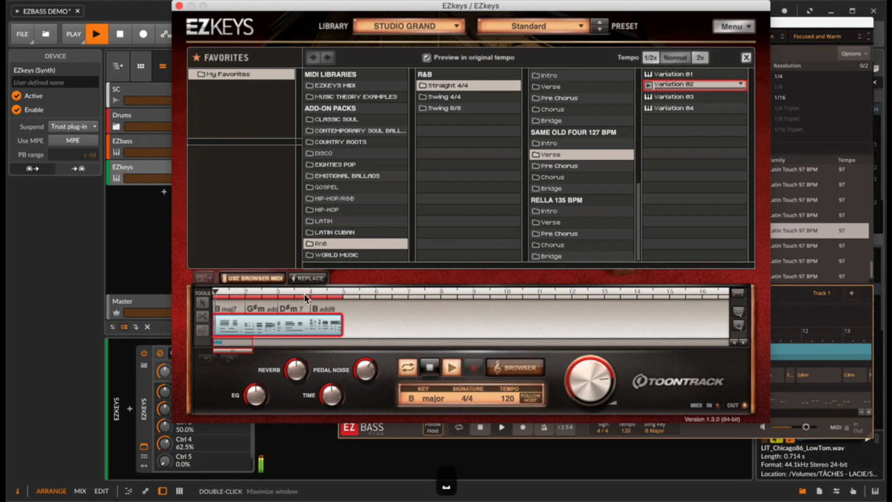
{"action": "mouse_move", "coordinate": [580, 381]}
{"action": "left_mouse_down"}
{"action": "mouse_move", "coordinate": [566, 481]}
{"action": "mouse_move", "coordinate": [586, 364]}
{"action": "mouse_move", "coordinate": [585, 379]}
{"action": "left_mouse_up"}
{"action": "left_click_drag", "start_coordinate": [222, 7], "coordinate": [6, 29]}
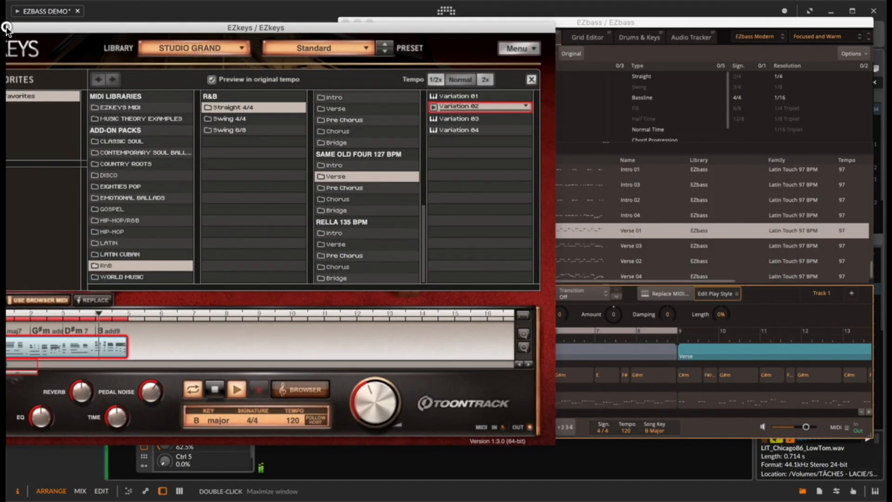
{"action": "left_click", "coordinate": [665, 77]}
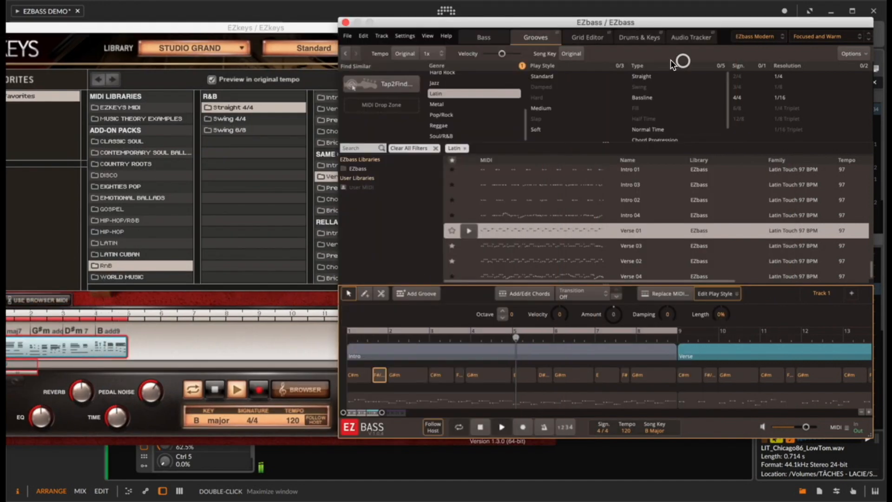
Convert the EZkeys verse block into a Left Hand bass part with EZbass's Drums & Keys and place it at bar 1
{"action": "left_click", "coordinate": [649, 39]}
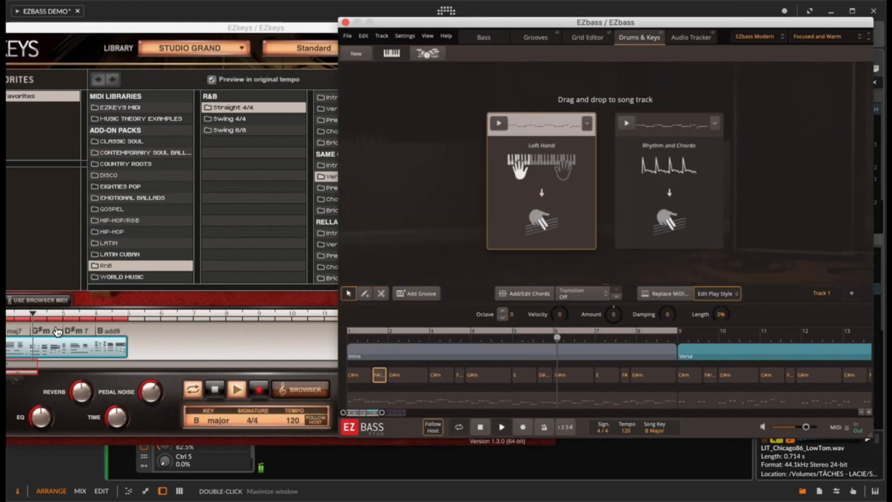
{"action": "left_click_drag", "start_coordinate": [59, 343], "coordinate": [350, 352]}
{"action": "left_click", "coordinate": [624, 102]}
{"action": "key", "text": "space"}
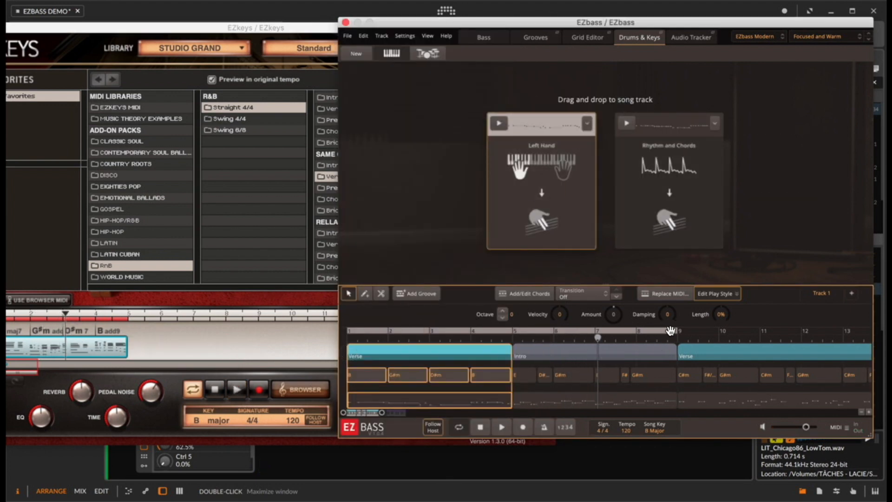
Limit the EZbass loop to the first four bars and play the bass part together with EZkeys
{"action": "left_click_drag", "start_coordinate": [677, 331], "coordinate": [513, 331]}
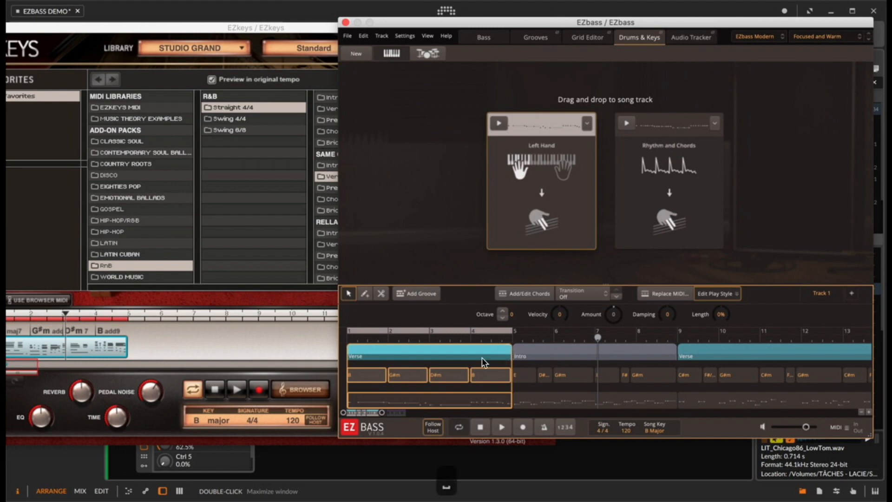
{"action": "left_click_drag", "start_coordinate": [210, 28], "coordinate": [270, 5]}
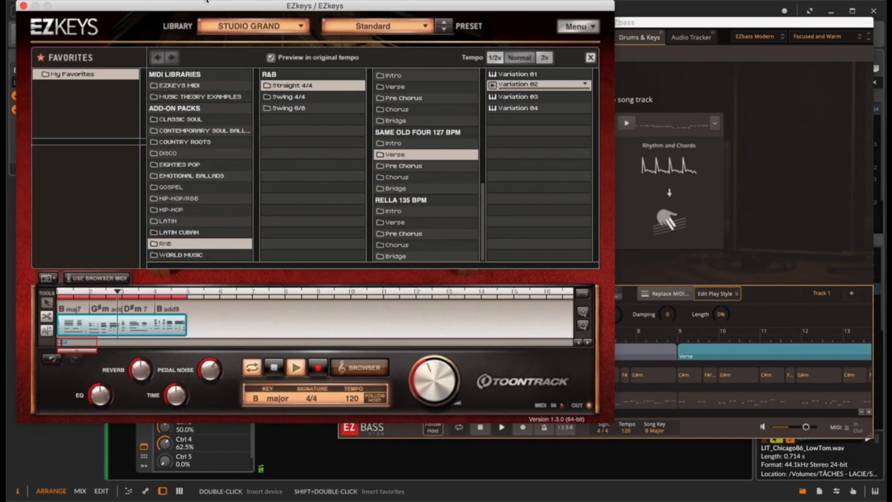
{"action": "left_click", "coordinate": [773, 159]}
Start replacing the new Verse block's MIDI and try Latin grooves such as Verse 03 and Mambo Pre Chorus 01
{"action": "left_click", "coordinate": [668, 294]}
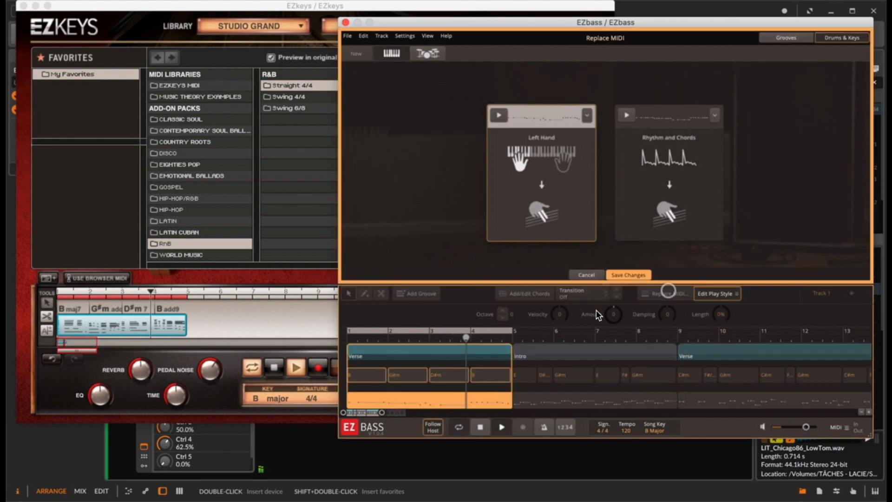
{"action": "left_click", "coordinate": [783, 37]}
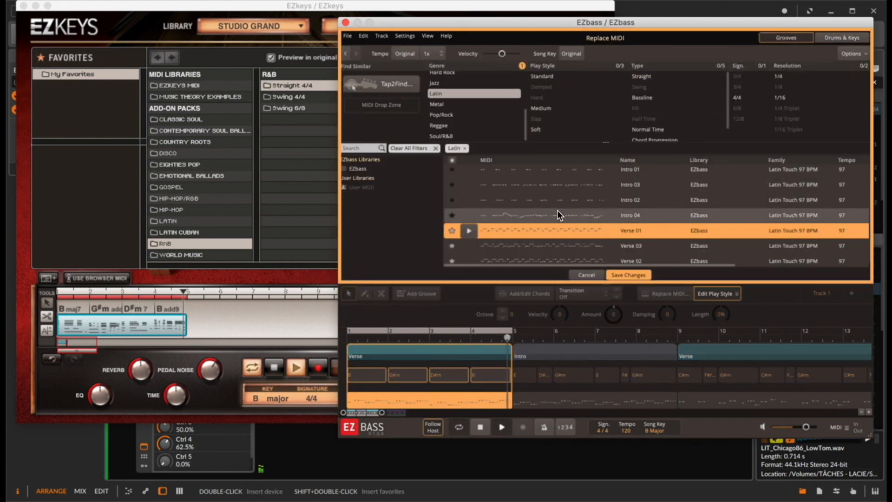
{"action": "left_click", "coordinate": [555, 225]}
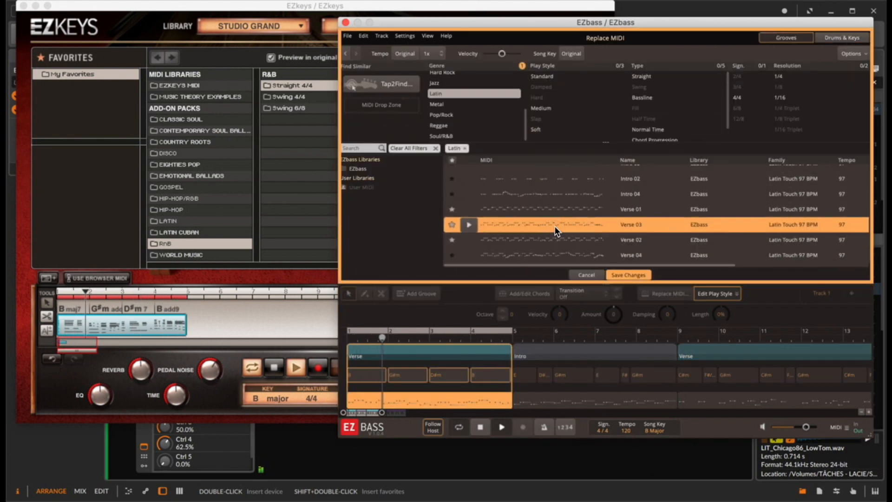
{"action": "left_click", "coordinate": [571, 257]}
{"action": "scroll", "coordinate": [571, 258], "scroll_direction": "down", "scroll_amount": 8}
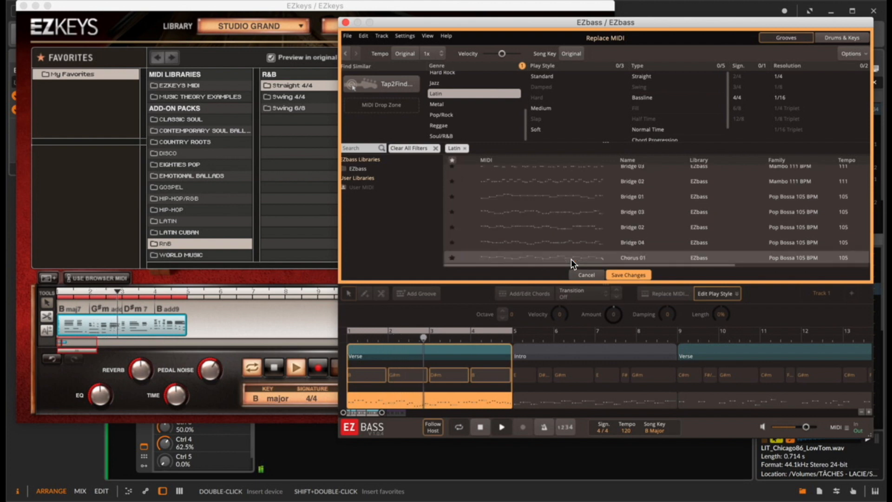
{"action": "left_click", "coordinate": [574, 189]}
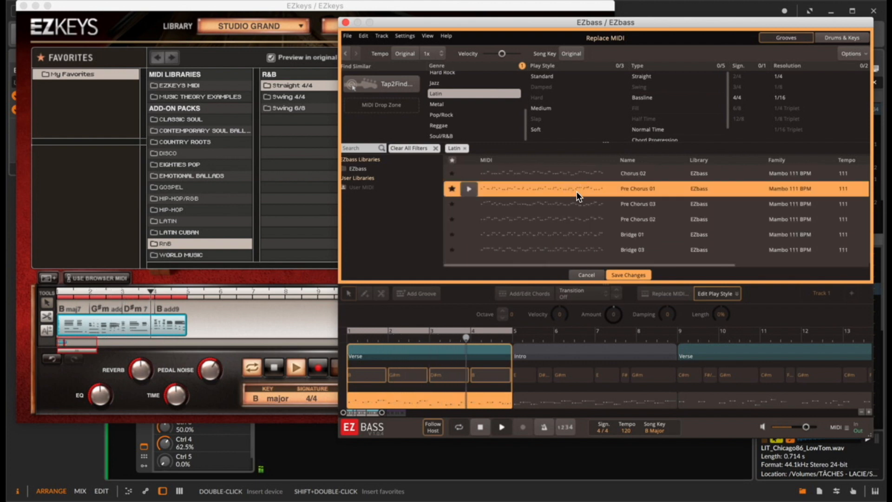
Replace the Verse block's MIDI with the Funk groove Verse 04 from the Carol 120 BPM family and save the change
{"action": "left_click", "coordinate": [437, 104]}
{"action": "left_click", "coordinate": [447, 74]}
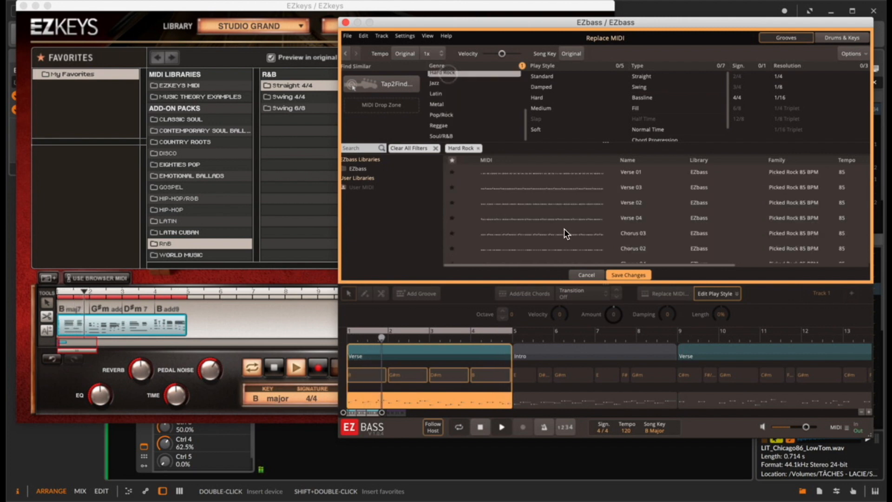
{"action": "scroll", "coordinate": [481, 107], "scroll_direction": "up", "scroll_amount": 3}
{"action": "left_click", "coordinate": [450, 76]}
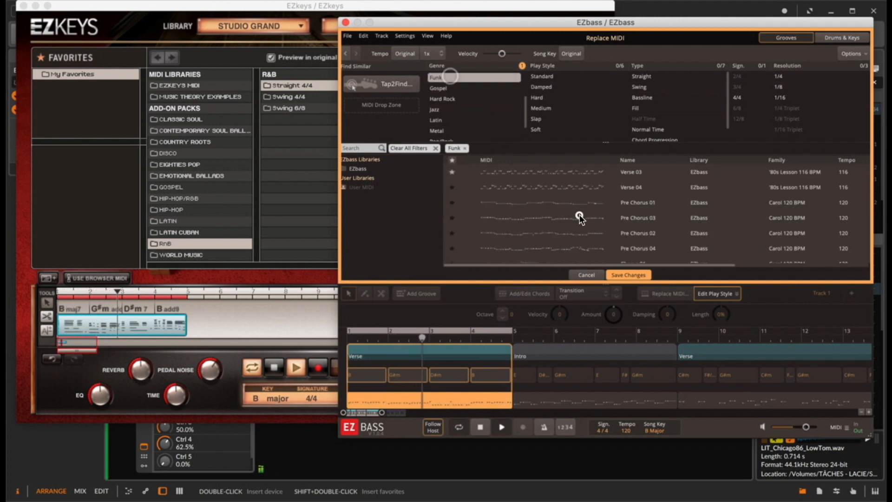
{"action": "left_click", "coordinate": [579, 216]}
{"action": "left_click", "coordinate": [575, 188]}
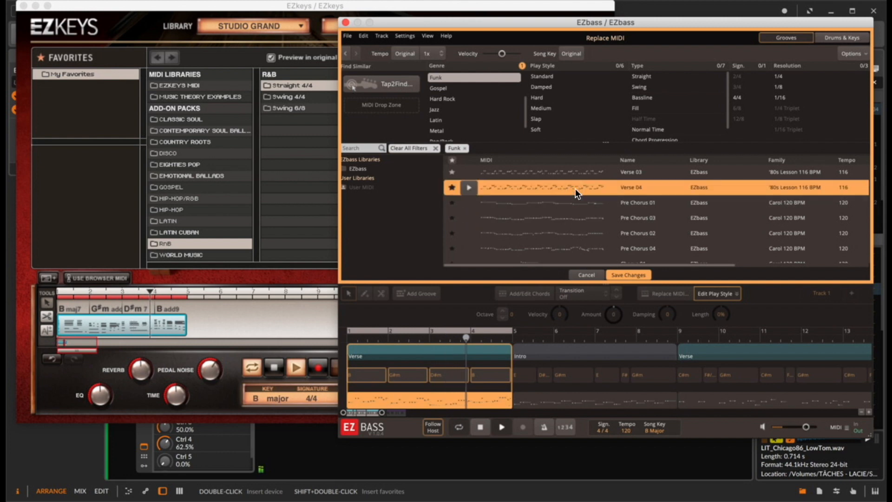
{"action": "scroll", "coordinate": [599, 216], "scroll_direction": "down", "scroll_amount": 5}
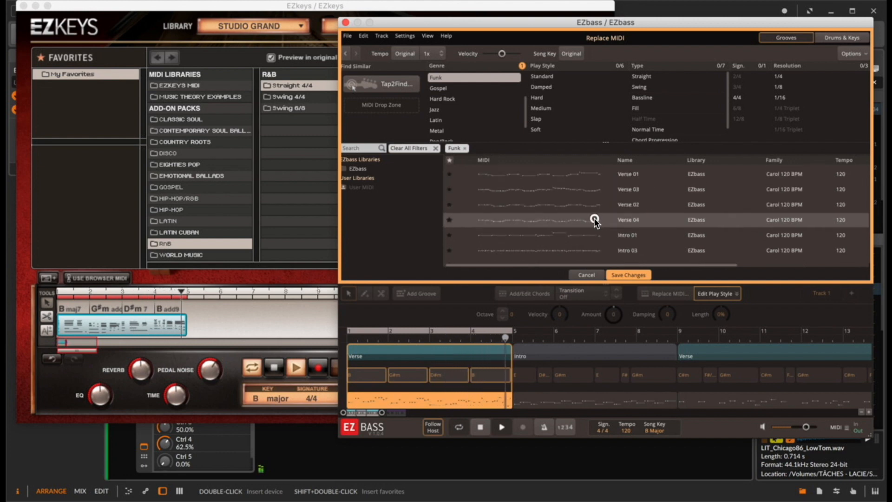
{"action": "left_click", "coordinate": [595, 219]}
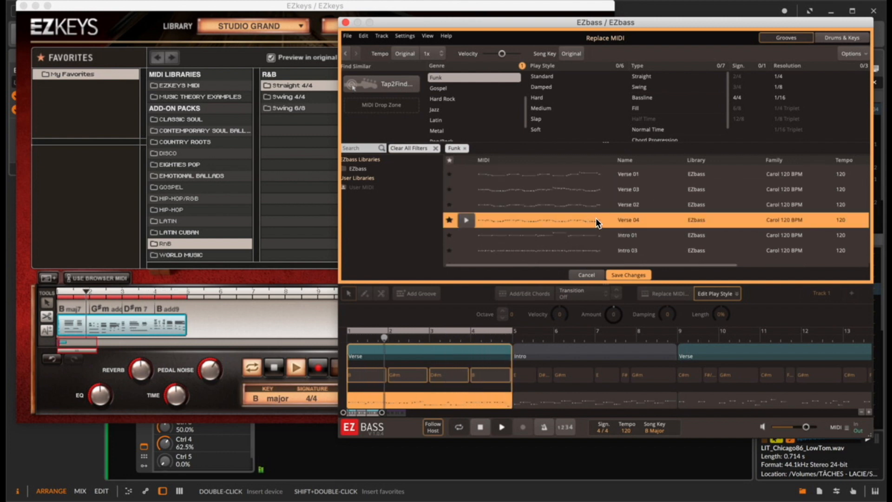
{"action": "left_click", "coordinate": [623, 276]}
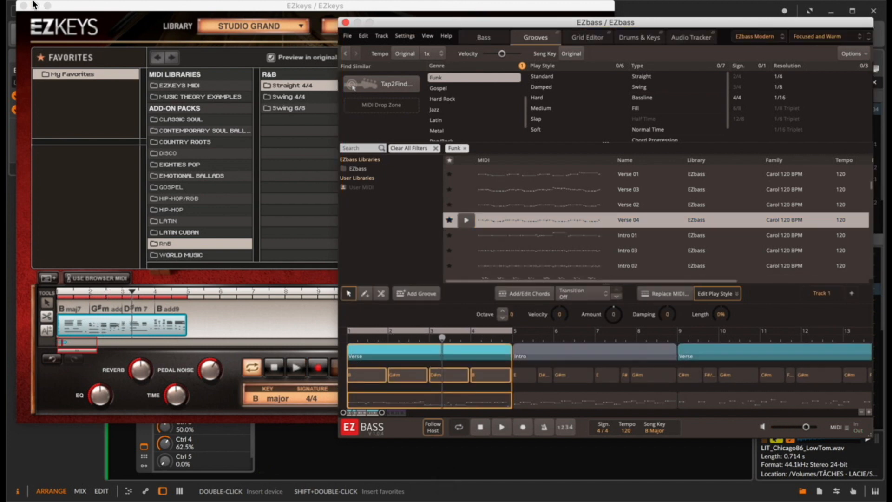
Close the EZkeys and EZbass plug-in windows and select the EZbass track in the mixer
{"action": "left_click", "coordinate": [22, 8]}
{"action": "left_click", "coordinate": [345, 23]}
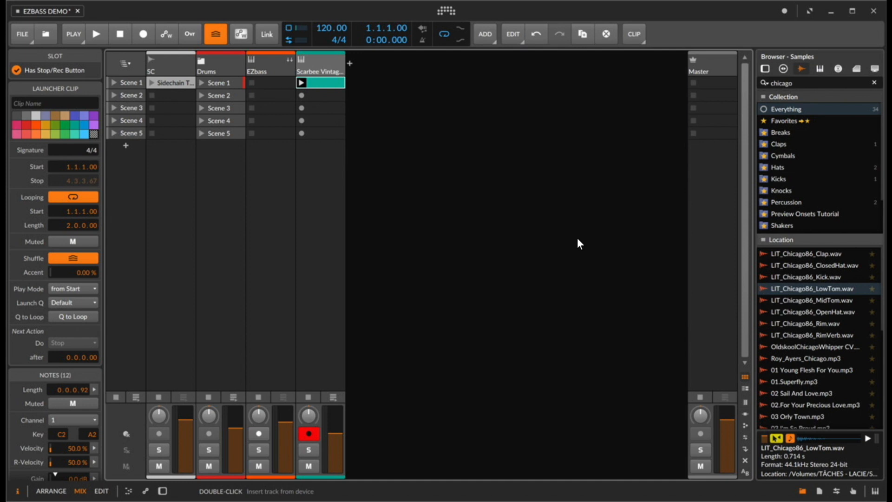
{"action": "left_click", "coordinate": [281, 67]}
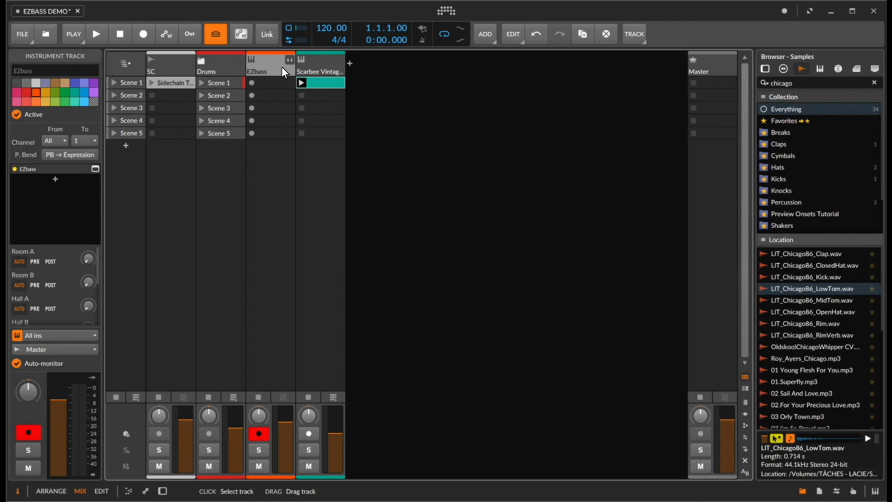
Show the devices of the Scarbee Vintage Keys track and play its clip along with the drums
{"action": "double_click", "coordinate": [308, 60]}
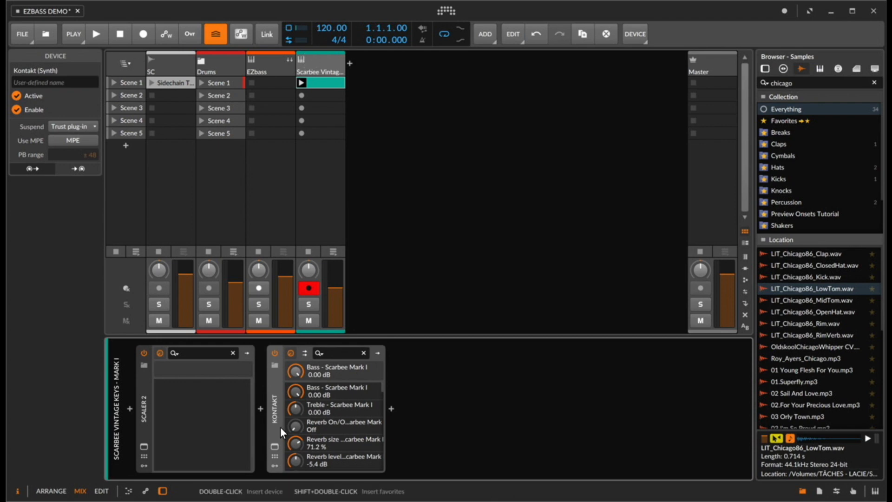
{"action": "key", "text": "space"}
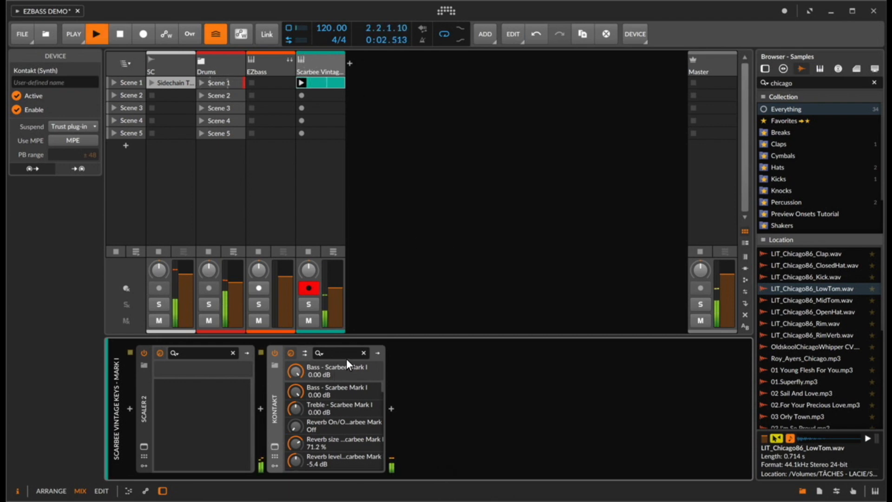
{"action": "key", "text": "space"}
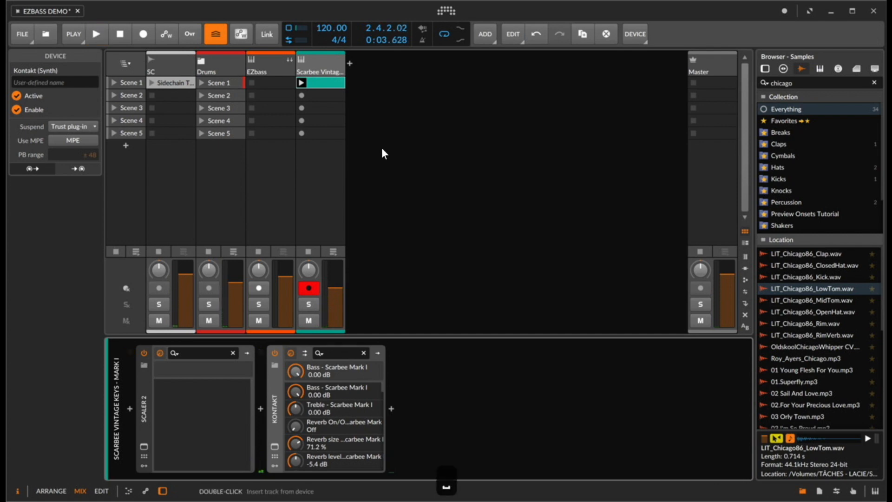
{"action": "left_click", "coordinate": [320, 72]}
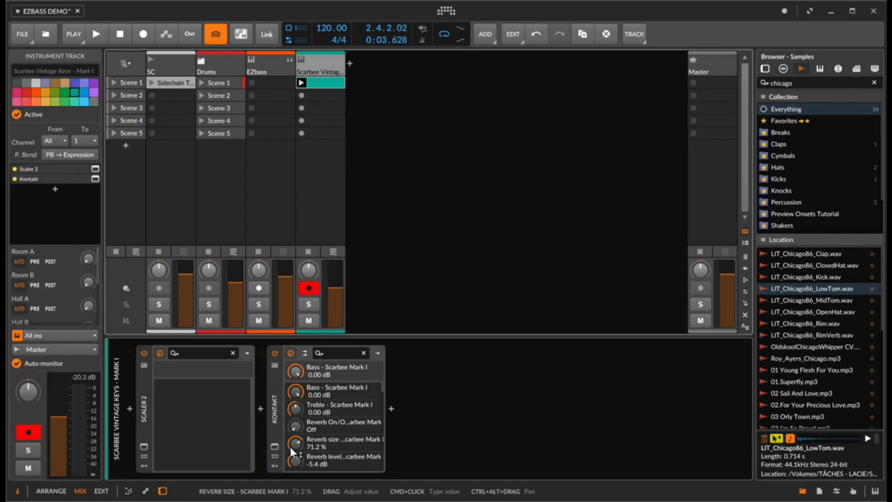
{"action": "key", "text": "space"}
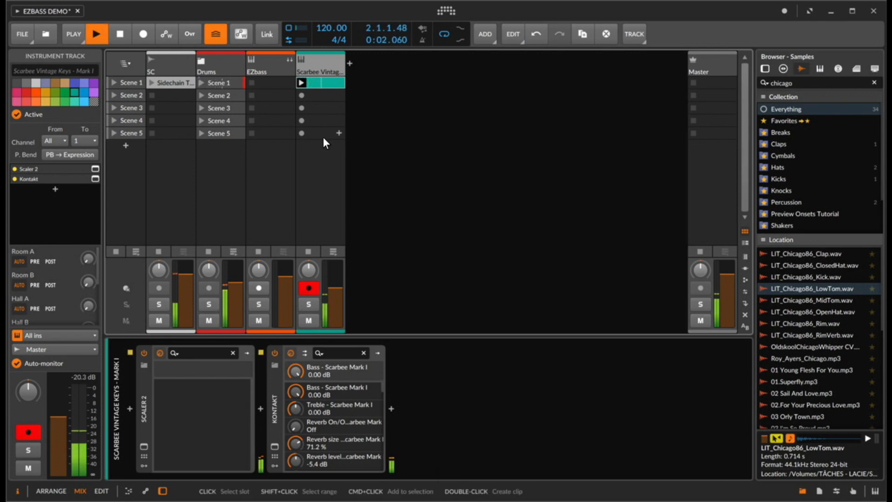
{"action": "key", "text": "space"}
Open Scaler 2 on the keys track, audition the A min add 9 and F maj7 chords, and close it
{"action": "left_click", "coordinate": [144, 446]}
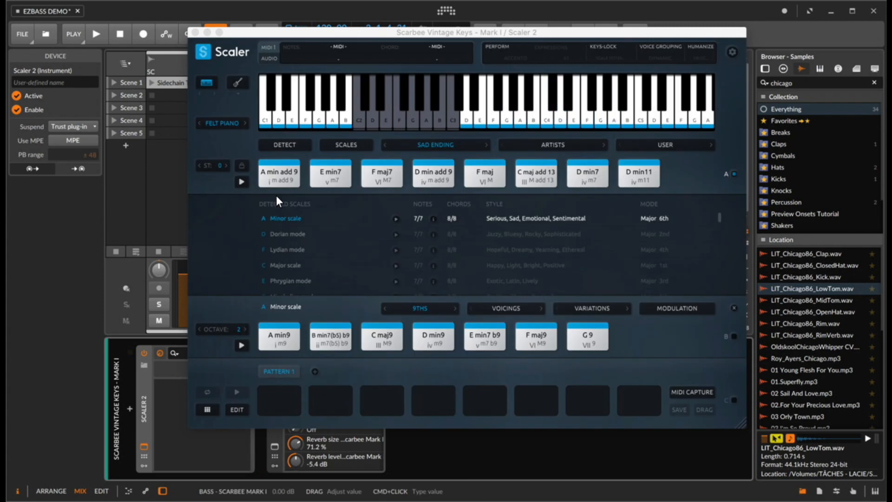
{"action": "left_click", "coordinate": [284, 172]}
{"action": "key", "text": "space"}
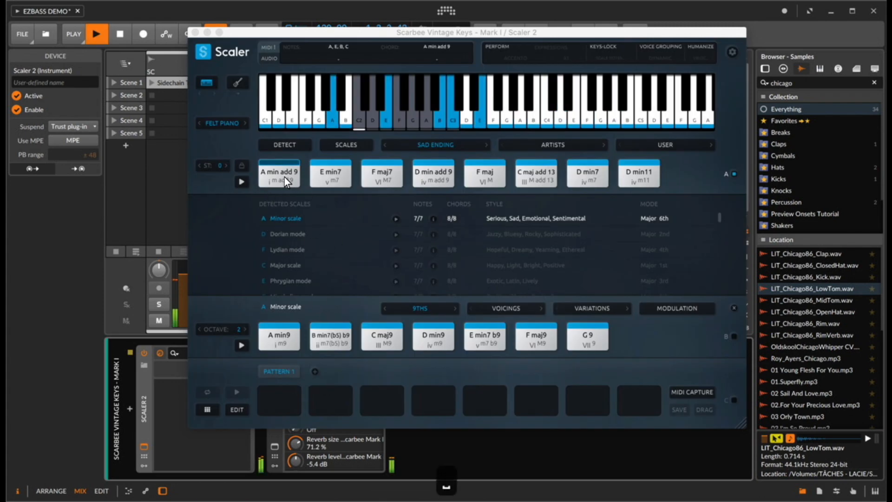
{"action": "left_click", "coordinate": [368, 184]}
{"action": "key", "text": "space"}
{"action": "left_click", "coordinate": [195, 32]}
Open EZbass from its track and set the song key to A Minor
{"action": "left_click", "coordinate": [274, 69]}
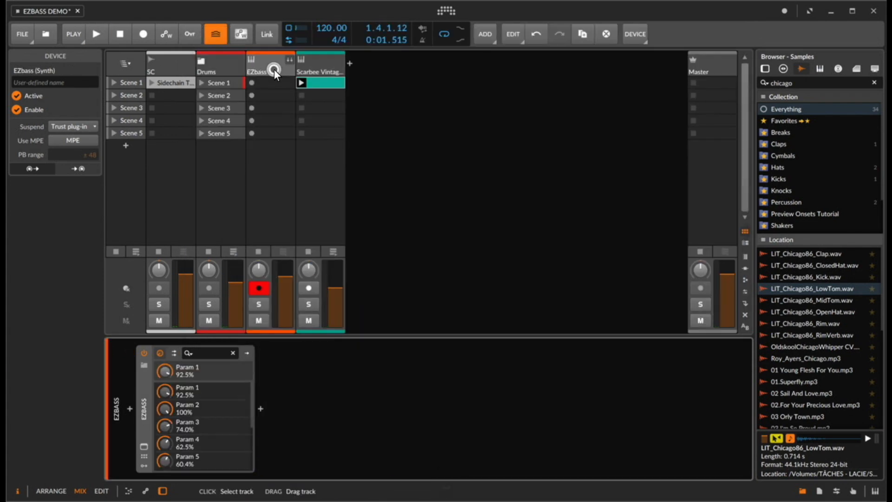
{"action": "left_click", "coordinate": [139, 445]}
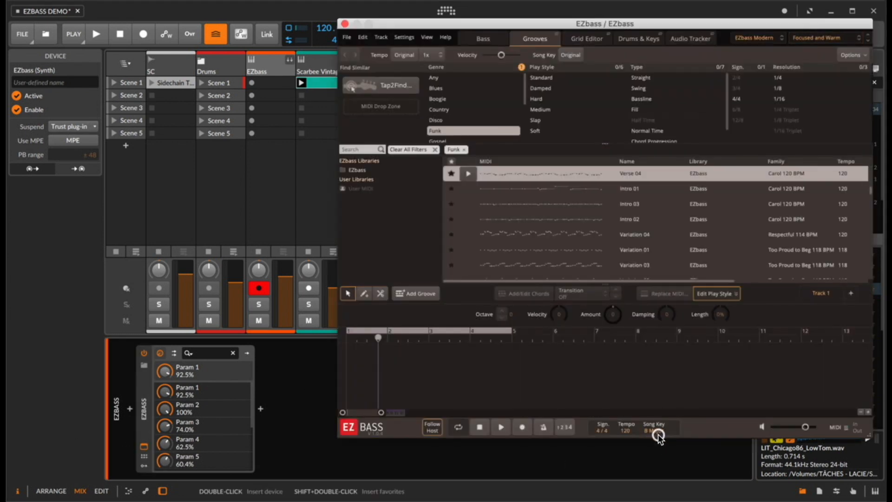
{"action": "left_click", "coordinate": [657, 428]}
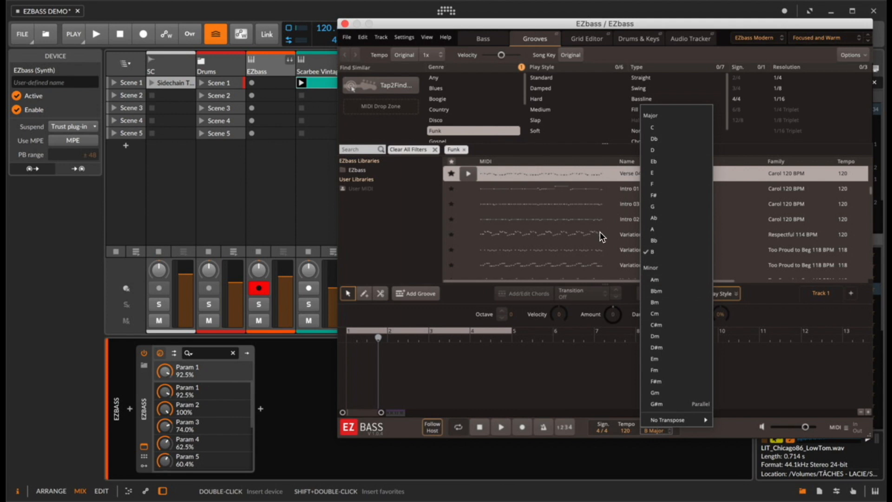
{"action": "left_click", "coordinate": [655, 280]}
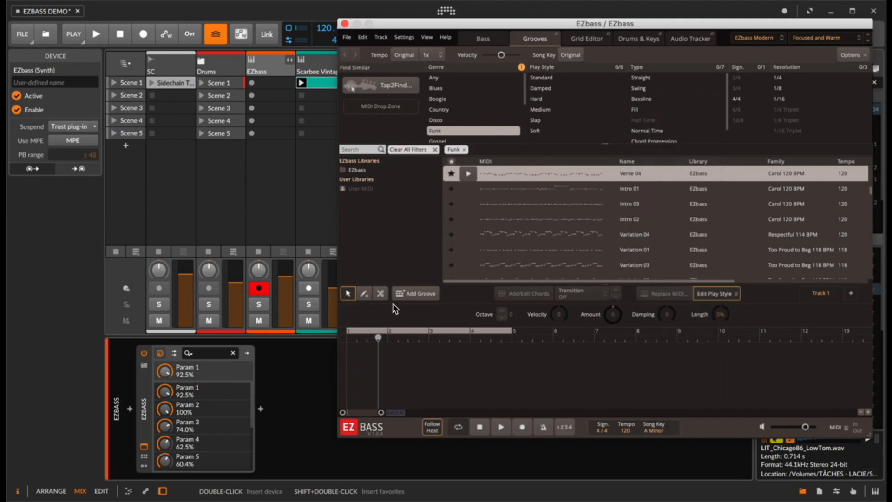
Add the Verse 04 groove as a block at bar 1 and shorten both the block and the loop to one bar
{"action": "left_click", "coordinate": [409, 293]}
{"action": "left_click_drag", "start_coordinate": [417, 357], "coordinate": [379, 358]}
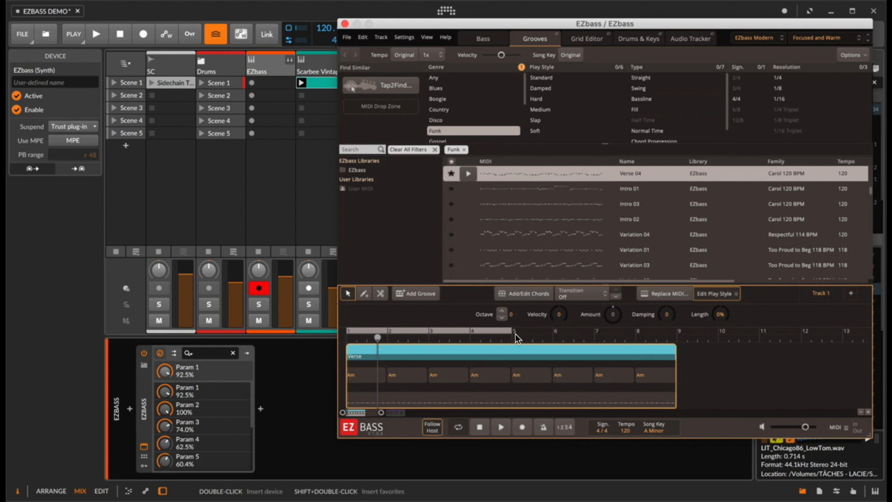
{"action": "left_click_drag", "start_coordinate": [511, 332], "coordinate": [389, 333]}
{"action": "key", "text": "e"}
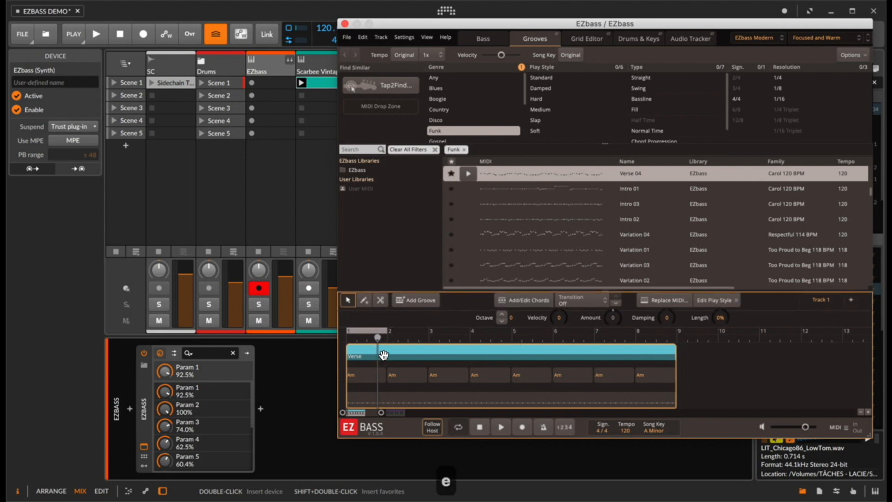
{"action": "key", "text": "2"}
{"action": "key", "text": "3"}
{"action": "left_click", "coordinate": [387, 358]}
{"action": "key", "text": "1"}
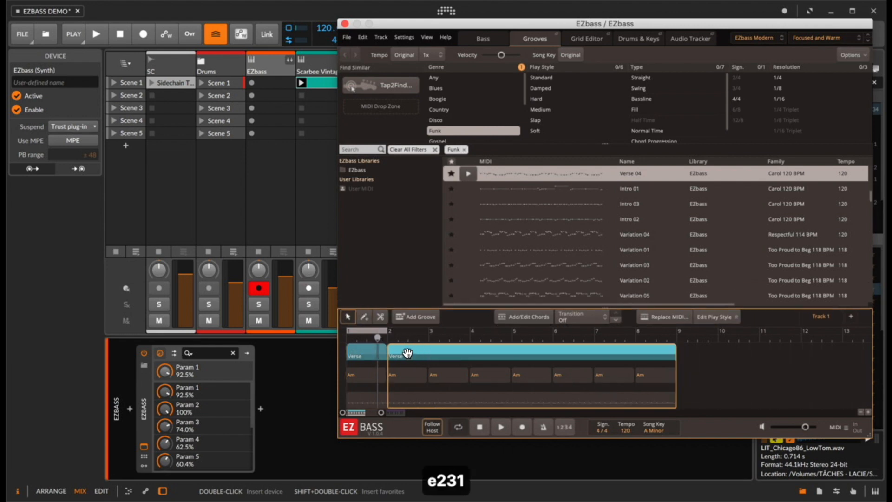
{"action": "key", "text": "BackSpace"}
Play the one-bar Verse block and split its Am chord at beat 3
{"action": "scroll", "coordinate": [387, 352], "scroll_direction": "up", "scroll_amount": 3}
{"action": "key", "text": "space"}
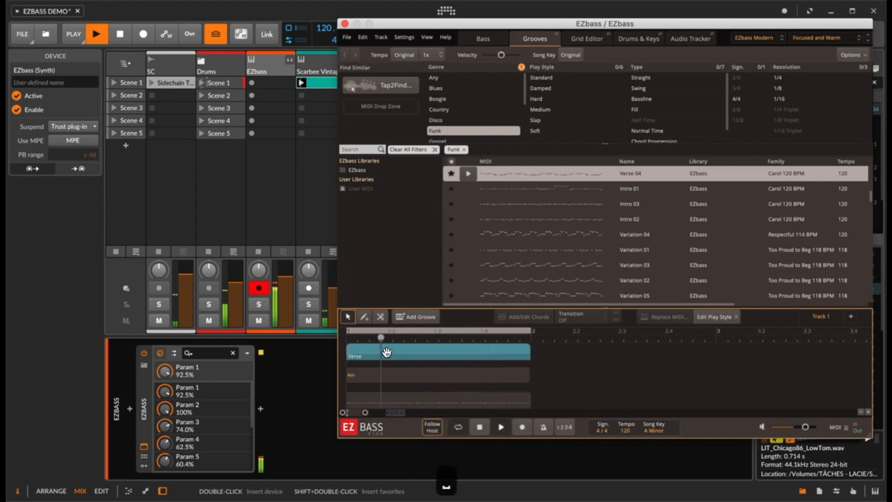
{"action": "key", "text": "space"}
{"action": "key", "text": "3"}
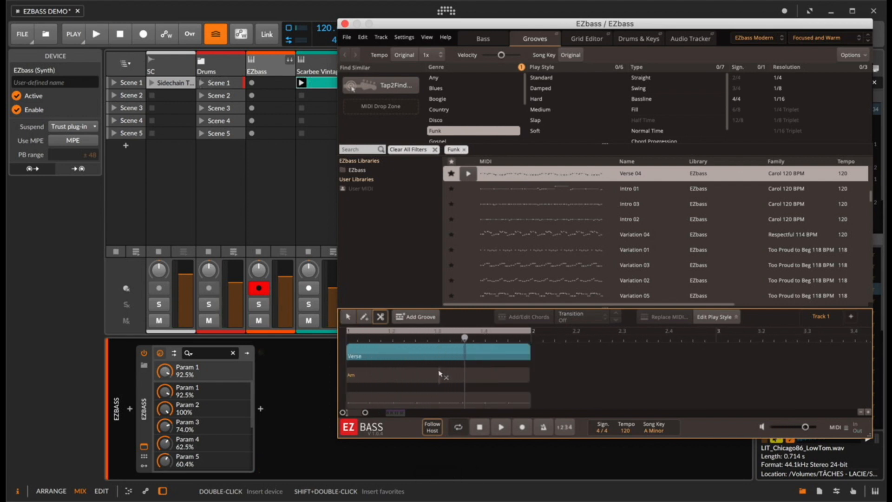
{"action": "left_click", "coordinate": [438, 370]}
{"action": "key", "text": "1"}
Check the chord-change timing in the Scarbee Vintage Keys clip's notes and move the Verse block's chord split slightly before beat 3
{"action": "double_click", "coordinate": [331, 88]}
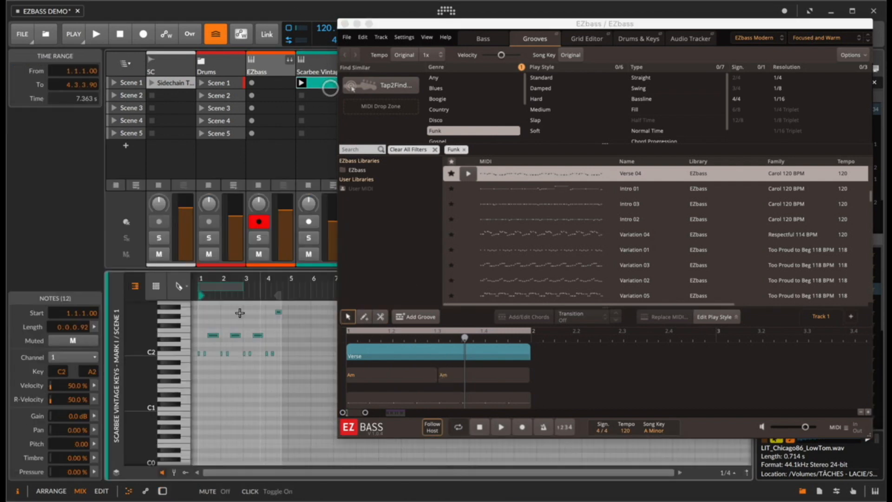
{"action": "left_click_drag", "start_coordinate": [214, 280], "coordinate": [285, 319]}
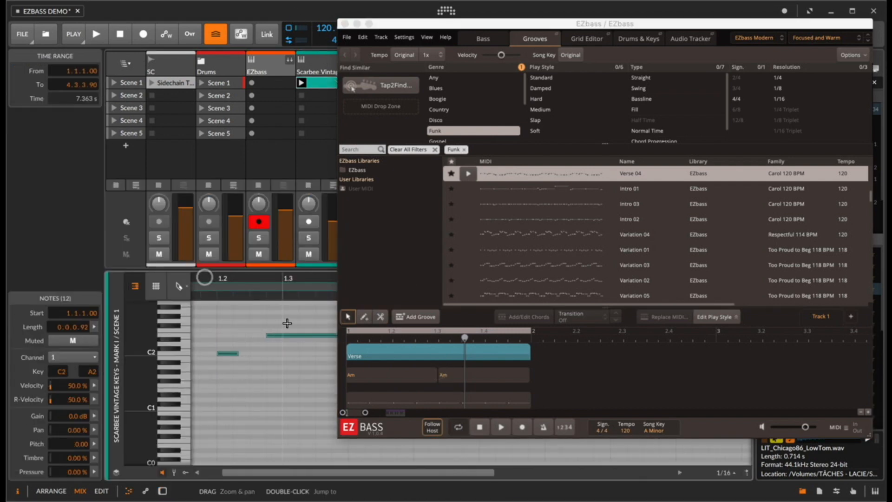
{"action": "left_click", "coordinate": [429, 371]}
{"action": "key", "text": "3"}
{"action": "key", "text": "1"}
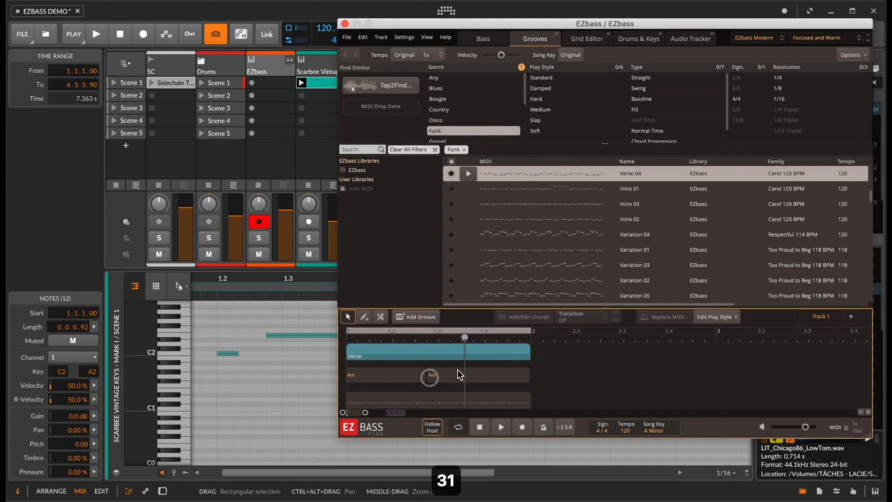
Change the second Am chord in the Verse block to F and play the result
{"action": "left_click", "coordinate": [393, 372]}
{"action": "left_click", "coordinate": [478, 376]}
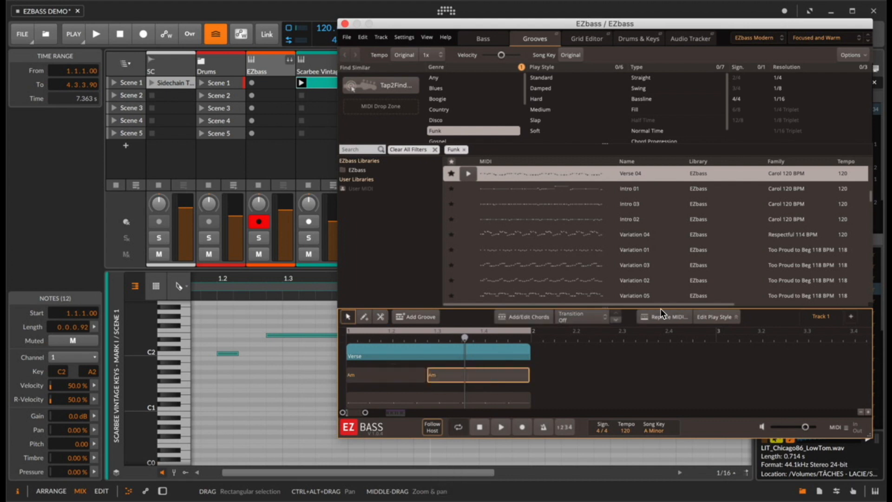
{"action": "left_click", "coordinate": [530, 316]}
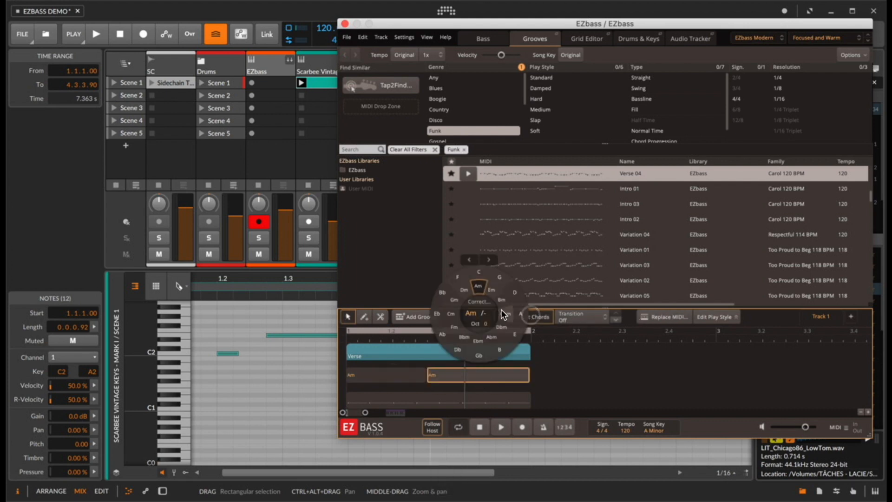
{"action": "left_click", "coordinate": [462, 277]}
{"action": "key", "text": "space"}
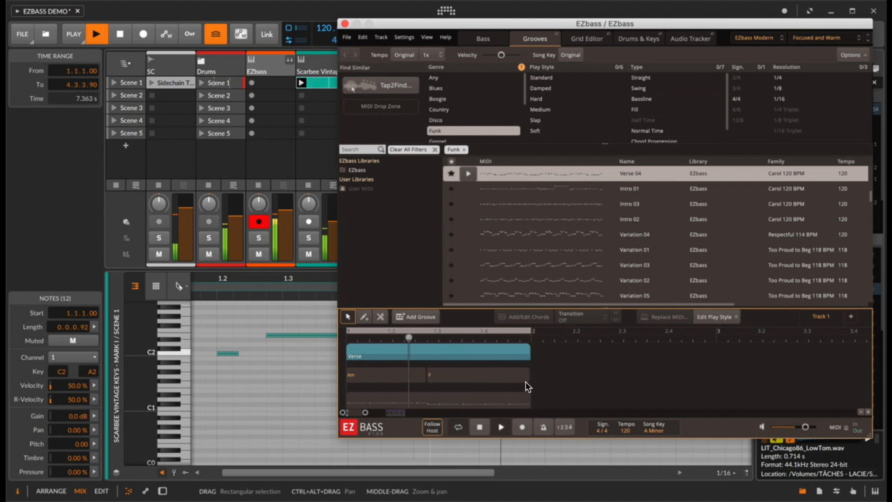
{"action": "key", "text": "space"}
Replace the Verse block's MIDI with the Latin groove Verse 01 from the Latin Touch 97 BPM family and save the change
{"action": "left_click", "coordinate": [403, 351]}
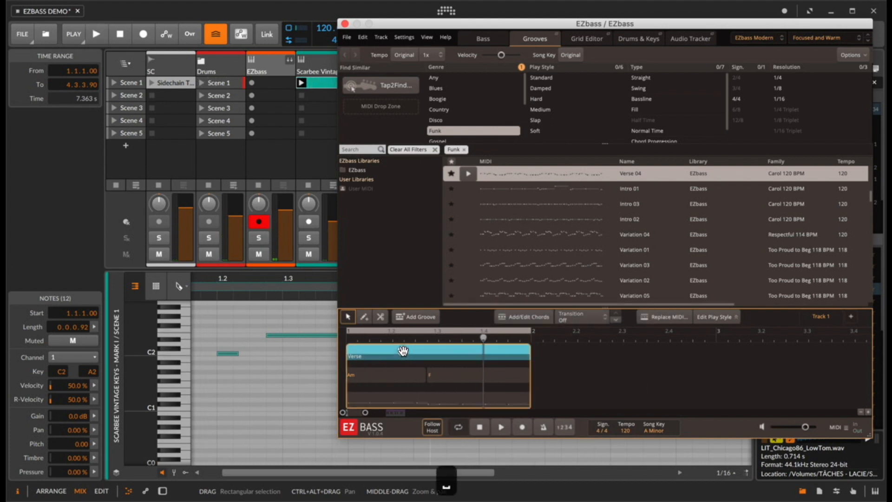
{"action": "left_click", "coordinate": [670, 317]}
{"action": "scroll", "coordinate": [462, 100], "scroll_direction": "down", "scroll_amount": 3}
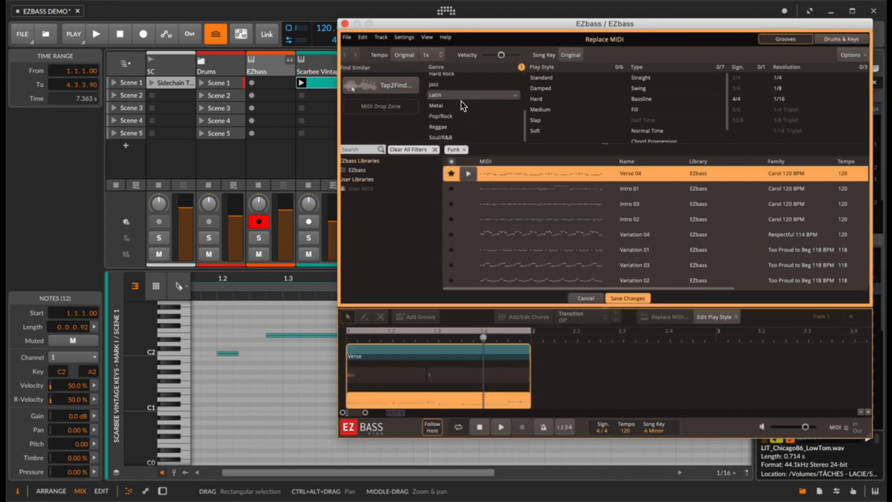
{"action": "left_click", "coordinate": [445, 96]}
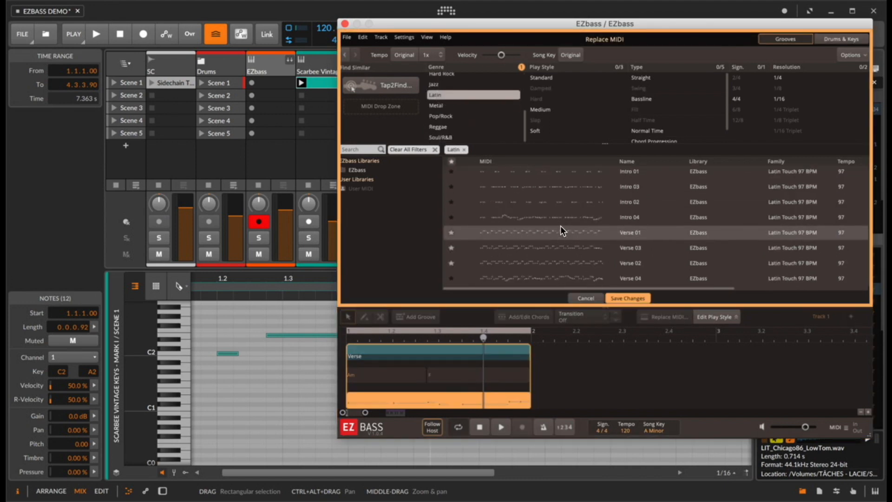
{"action": "left_click", "coordinate": [559, 228]}
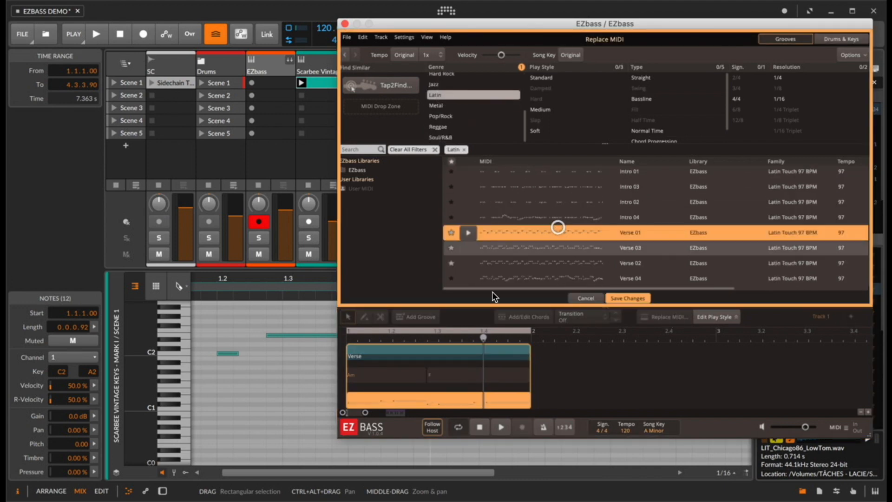
{"action": "left_click", "coordinate": [628, 299]}
Duplicate the one-bar Verse block across four bars, join the copies into one block, and extend the loop to four bars
{"action": "left_click_drag", "start_coordinate": [379, 352], "coordinate": [558, 360]}
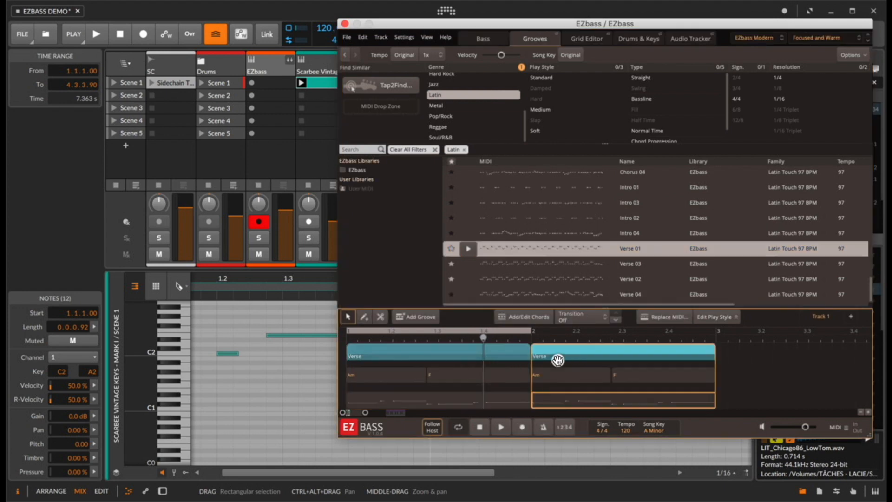
{"action": "left_click", "coordinate": [387, 352]}
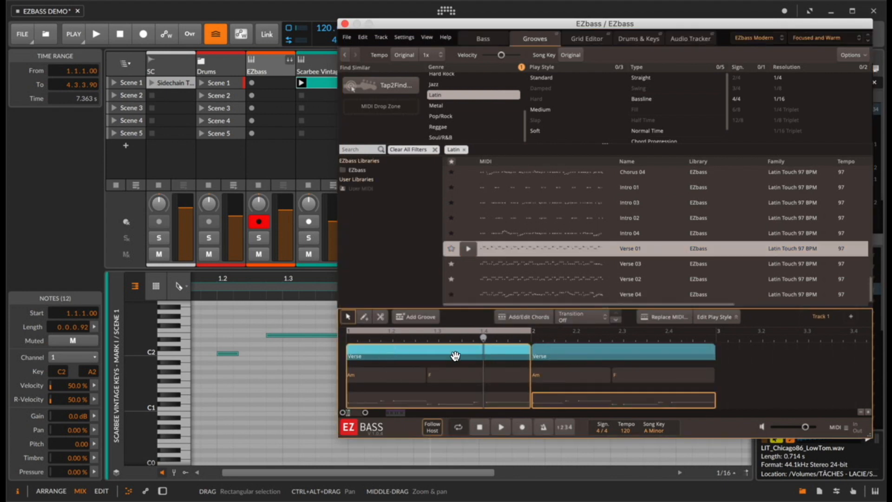
{"action": "left_click_drag", "start_coordinate": [402, 350], "coordinate": [773, 355]}
{"action": "scroll", "coordinate": [774, 359], "scroll_direction": "down", "scroll_amount": 5}
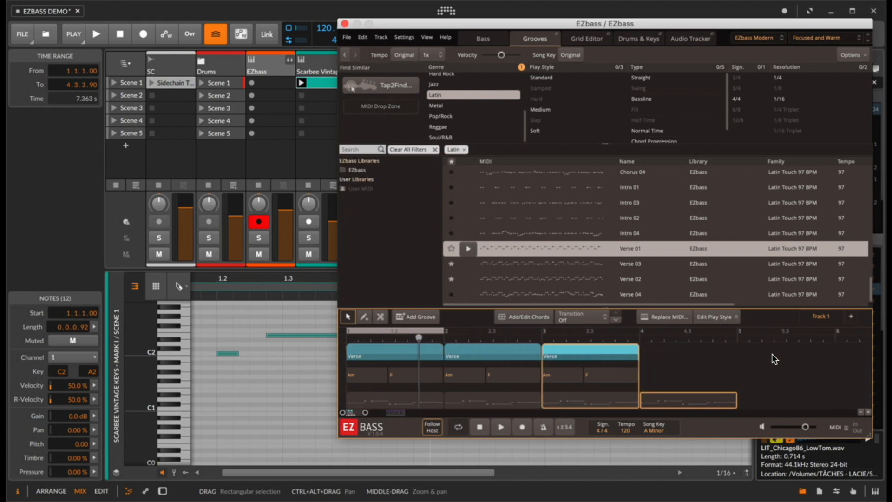
{"action": "left_click_drag", "start_coordinate": [512, 353], "coordinate": [611, 353]}
{"action": "left_click_drag", "start_coordinate": [670, 349], "coordinate": [370, 352]}
{"action": "key", "text": "j"}
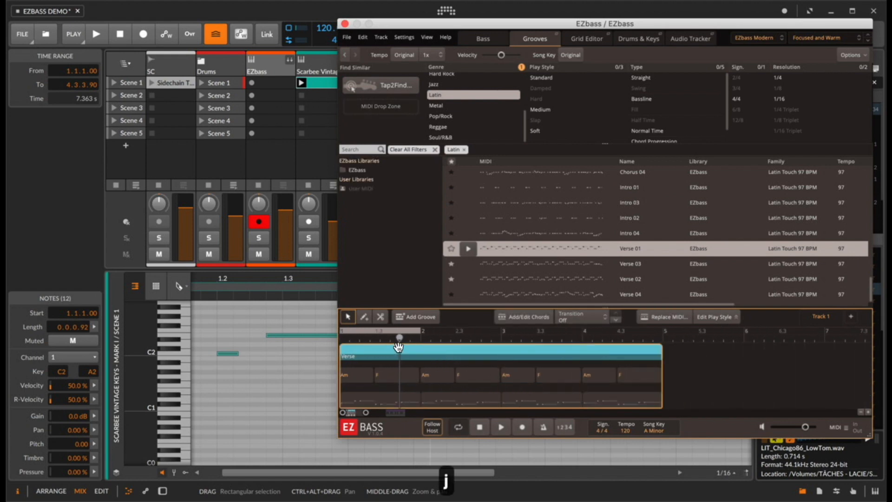
{"action": "left_click_drag", "start_coordinate": [418, 331], "coordinate": [666, 334]}
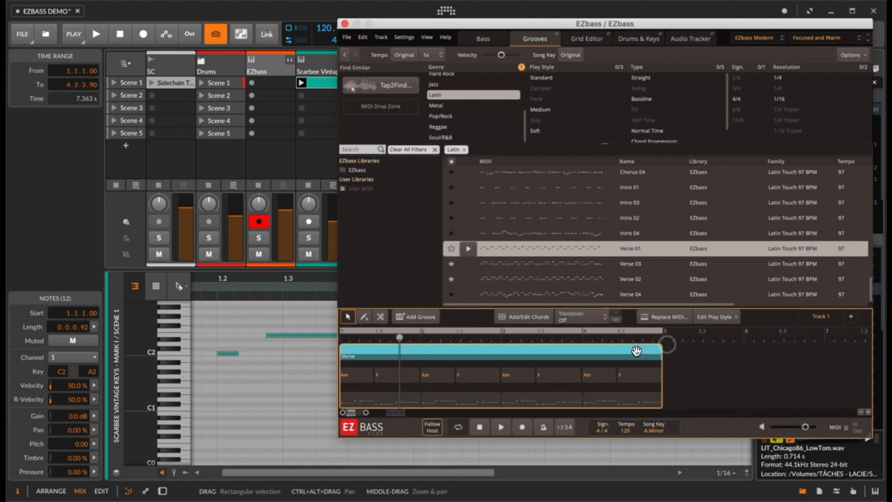
Replace the four-bar Verse block's MIDI with Latin Touch 97 BPM groove Verse 03 and open the block in the Grid Editor
{"action": "left_click", "coordinate": [655, 321]}
{"action": "key", "text": "space"}
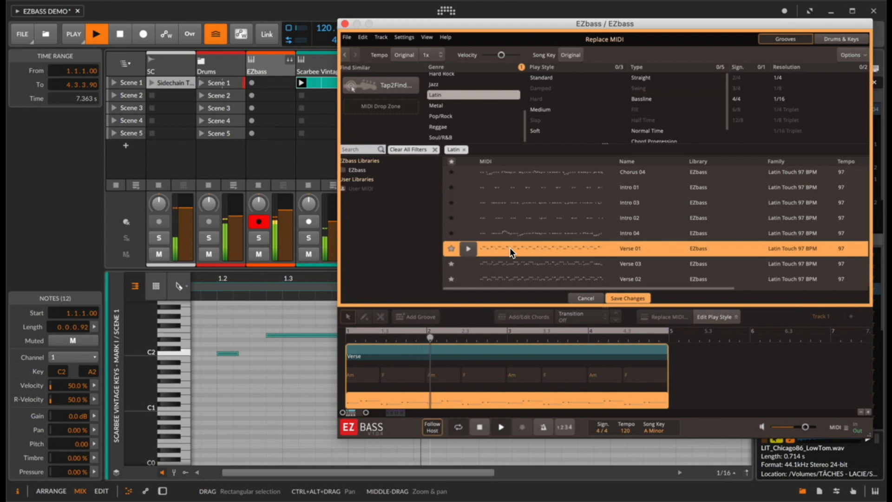
{"action": "left_click", "coordinate": [508, 263]}
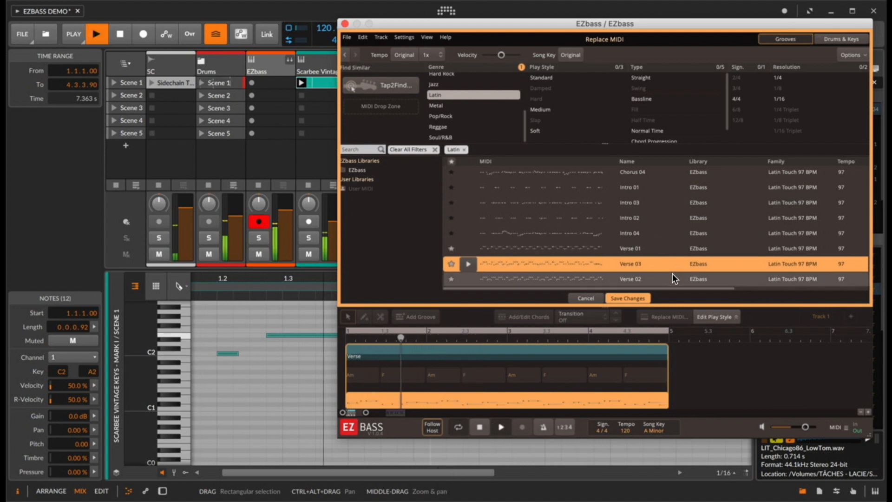
{"action": "left_click", "coordinate": [642, 297]}
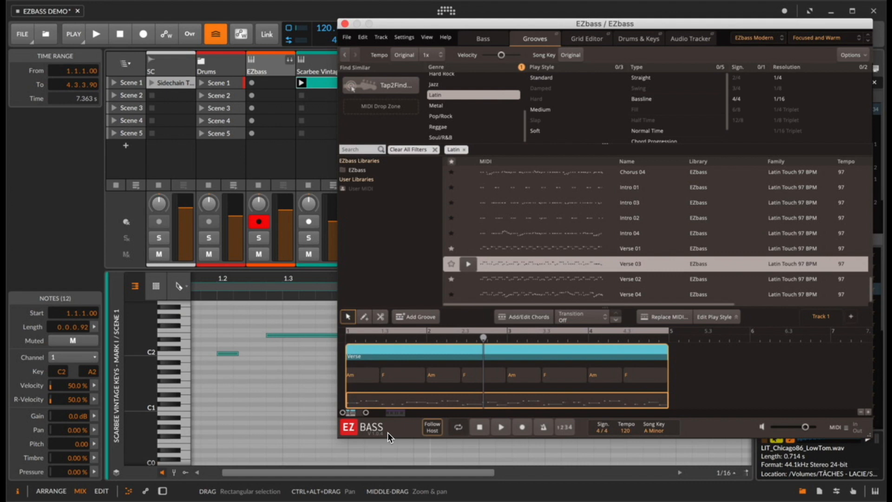
{"action": "double_click", "coordinate": [366, 353]}
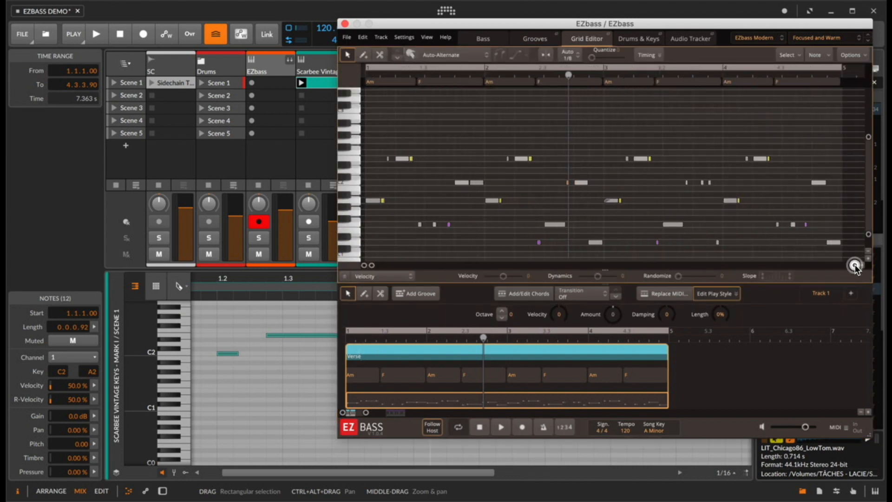
Select the Verse block's notes by 1/1 resolution in the Grid Editor, delete them, and play the result
{"action": "scroll", "coordinate": [639, 167], "scroll_direction": "up", "scroll_amount": 1}
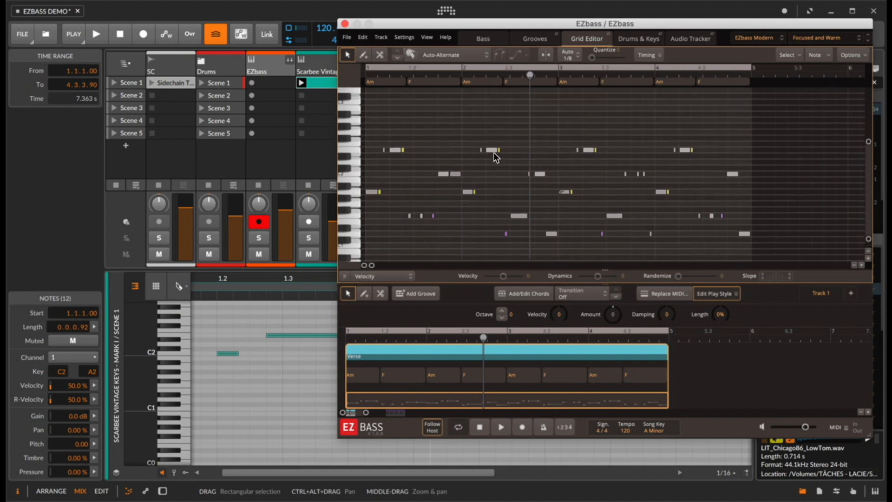
{"action": "left_click", "coordinate": [793, 55]}
{"action": "mouse_move", "coordinate": [812, 91]}
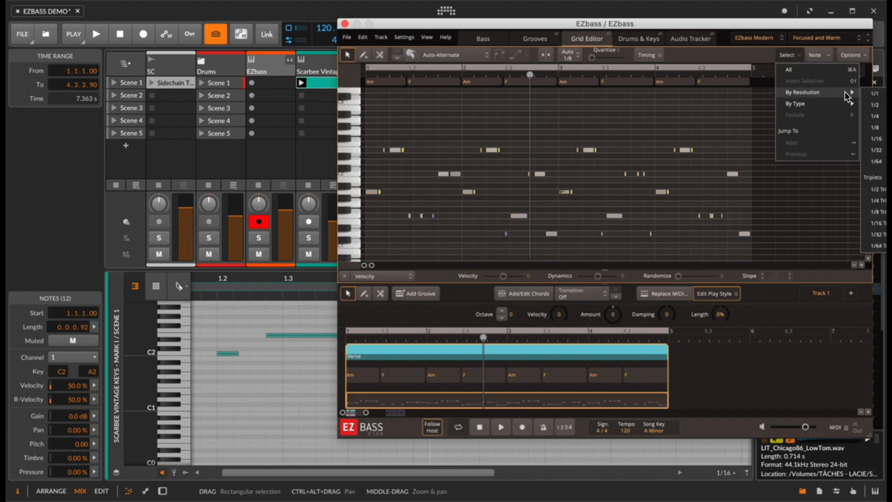
{"action": "left_click", "coordinate": [871, 93]}
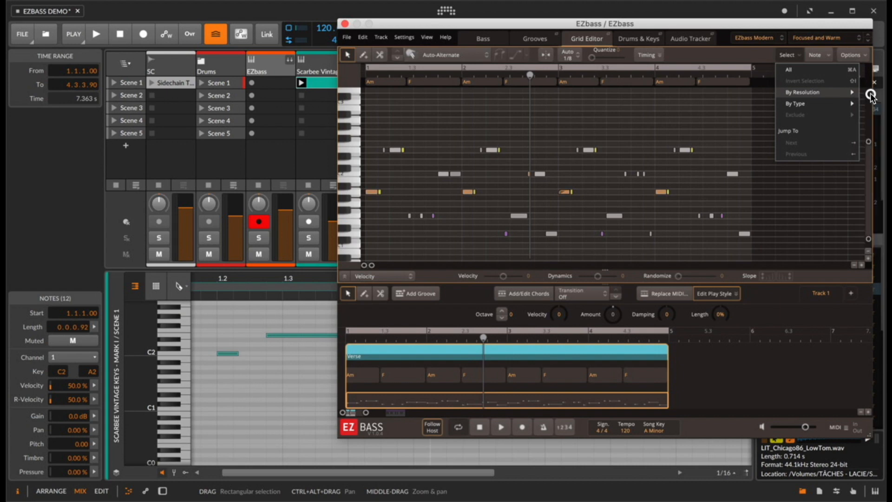
{"action": "key", "text": "Delete"}
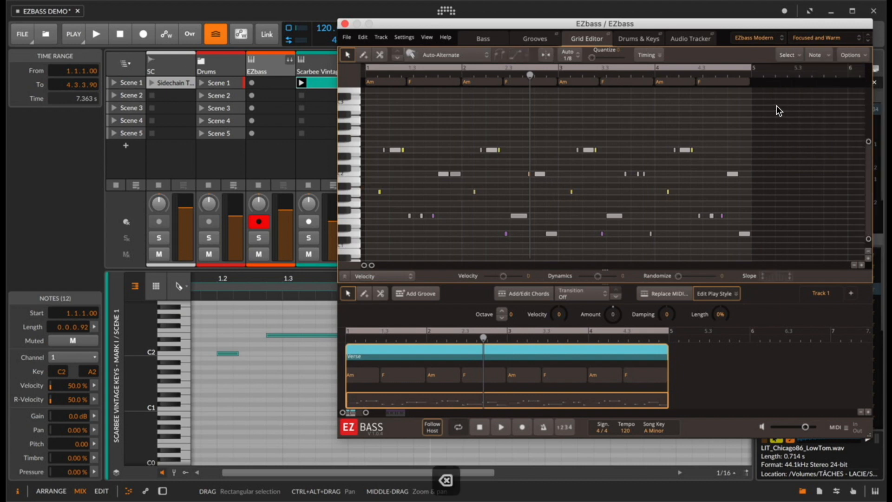
{"action": "key", "text": "space"}
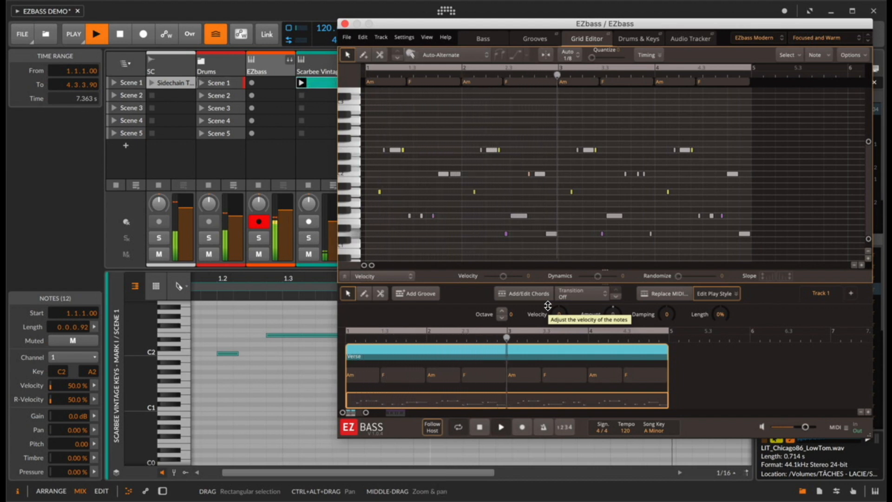
{"action": "key", "text": "space"}
Close the EZbass window, search the device browser for "tril", and add Trilian after EZbass on the bass track
{"action": "left_click", "coordinate": [241, 34]}
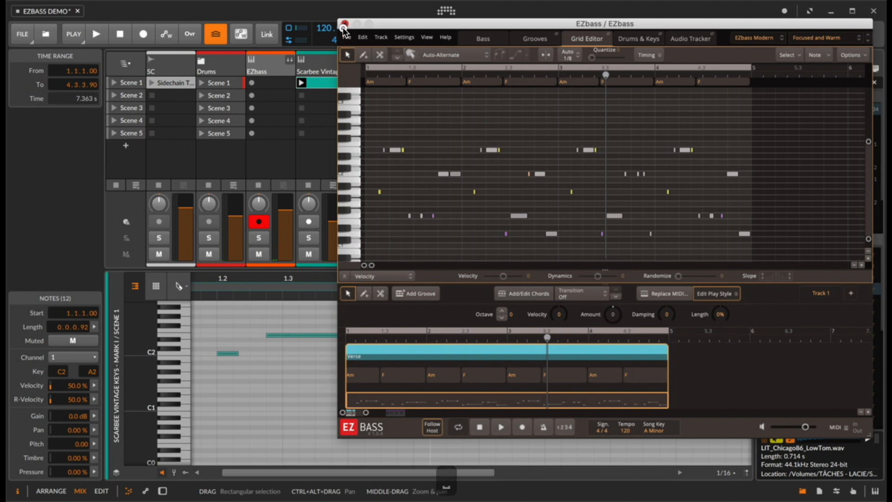
{"action": "double_click", "coordinate": [248, 63]}
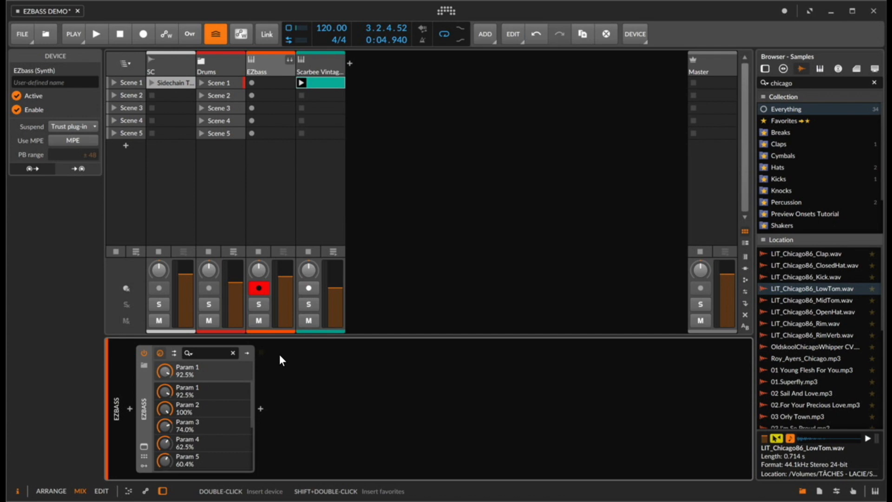
{"action": "left_click", "coordinate": [794, 83]}
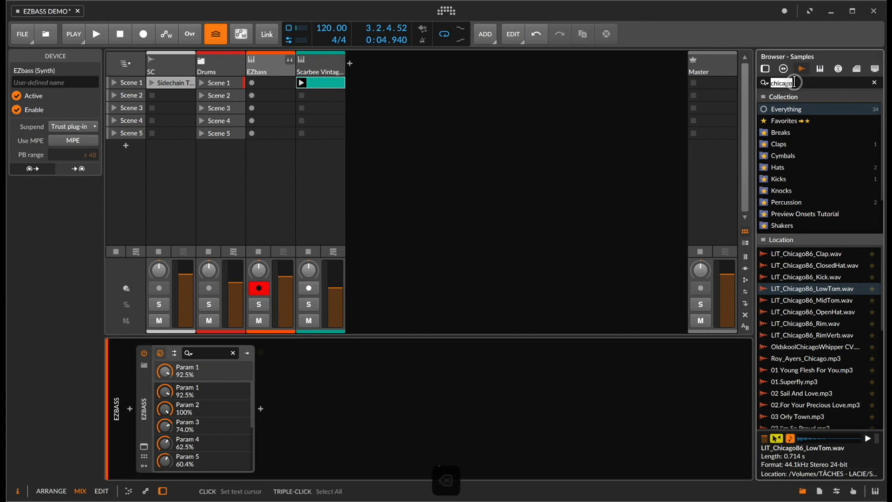
{"action": "key", "text": "BackSpace"}
{"action": "type", "text": "tril"}
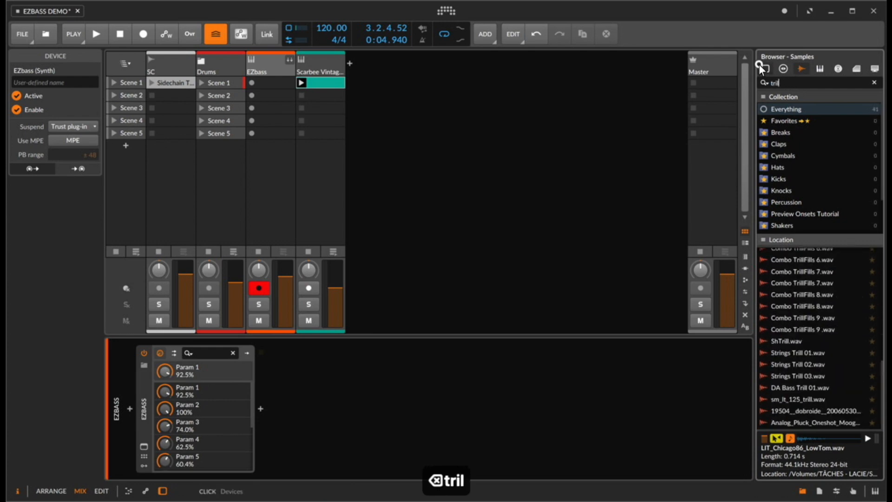
{"action": "left_click", "coordinate": [764, 68]}
{"action": "left_click_drag", "start_coordinate": [774, 254], "coordinate": [336, 409]}
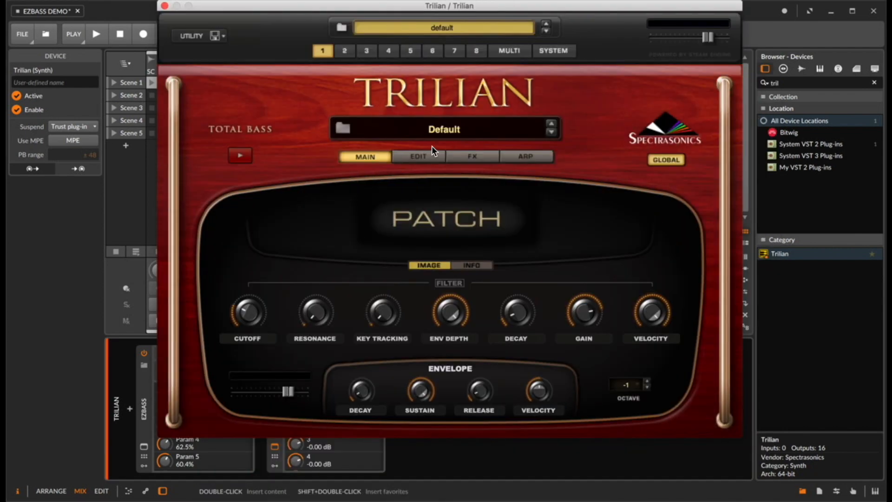
Search Trilian's patches for "click", load Big 'n Clicky 1, and close the plug-in window
{"action": "left_click", "coordinate": [438, 135]}
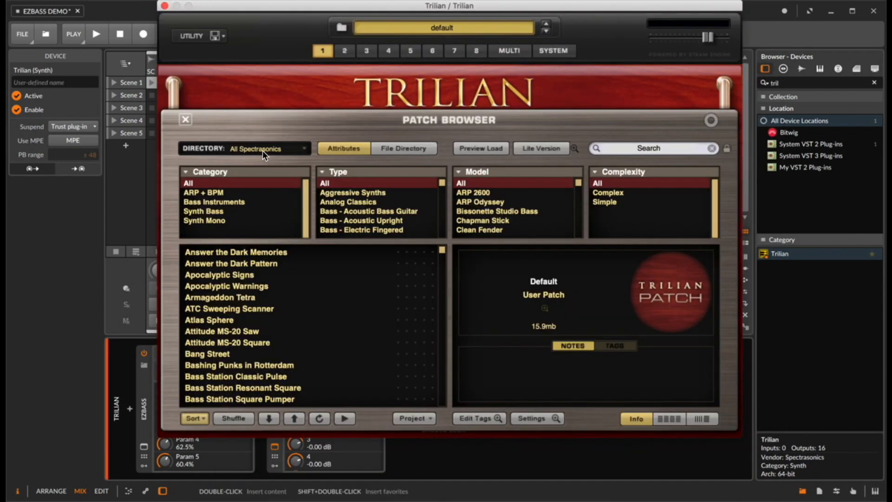
{"action": "left_click", "coordinate": [673, 153]}
{"action": "type", "text": "click"}
{"action": "key", "text": "Return"}
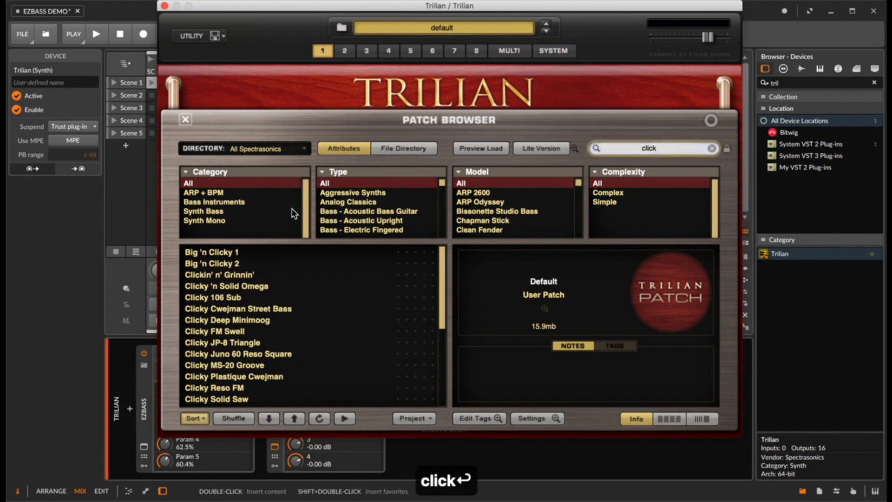
{"action": "left_click", "coordinate": [217, 253]}
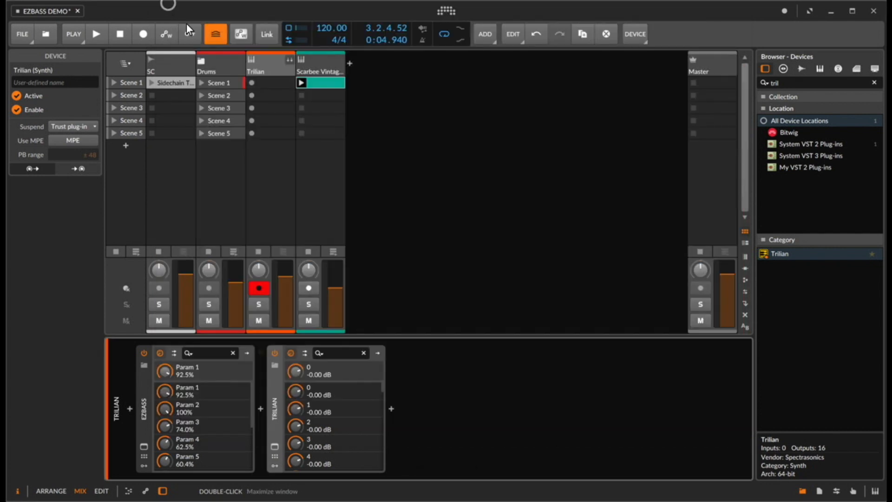
{"action": "left_click", "coordinate": [165, 6]}
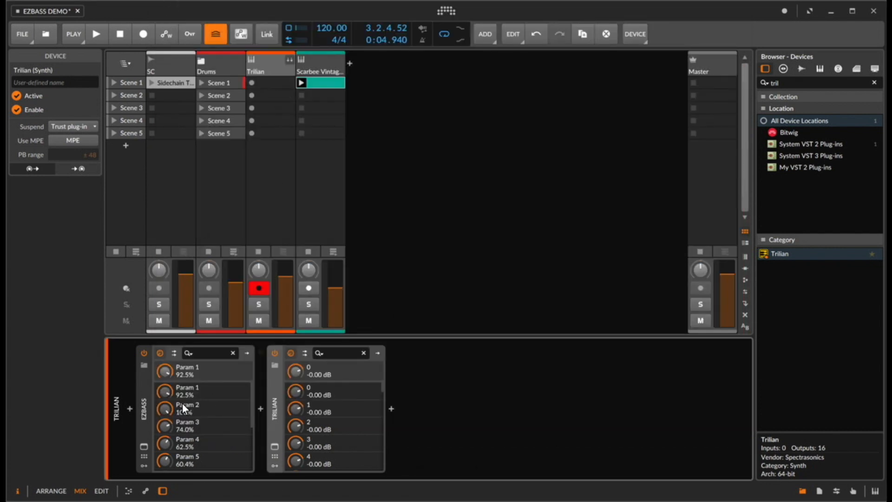
Lower the Trilian track's volume, audition the bass, and reopen the EZbass window
{"action": "left_click_drag", "start_coordinate": [287, 278], "coordinate": [285, 286]}
{"action": "key", "text": "space"}
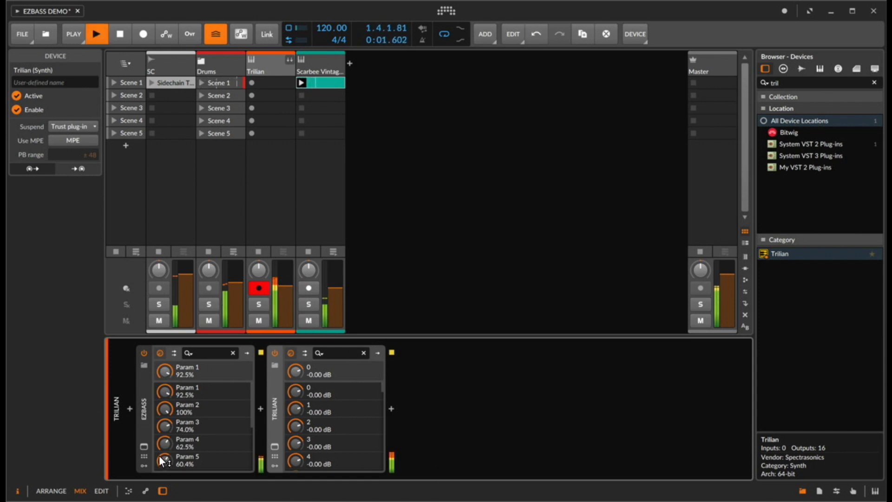
{"action": "left_click", "coordinate": [144, 447]}
{"action": "key", "text": "space"}
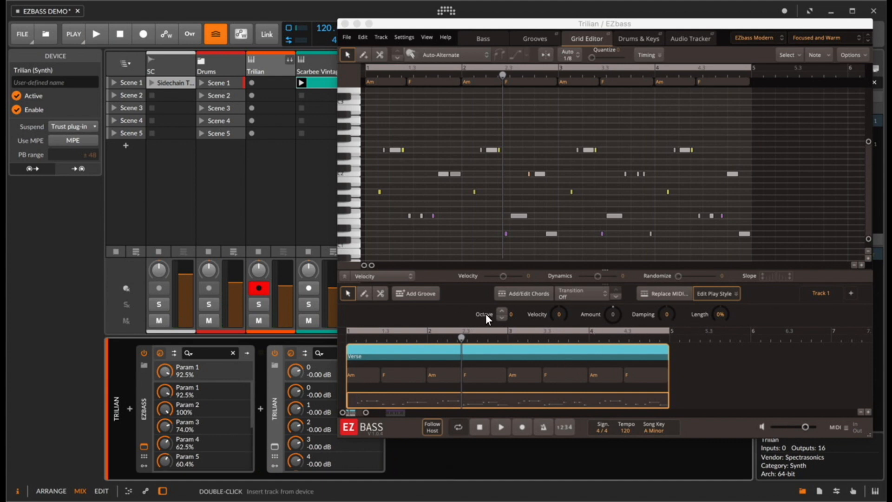
Set the Verse block's octave to 1 and lower the Trilian track's volume further while the loop plays
{"action": "left_click", "coordinate": [501, 311]}
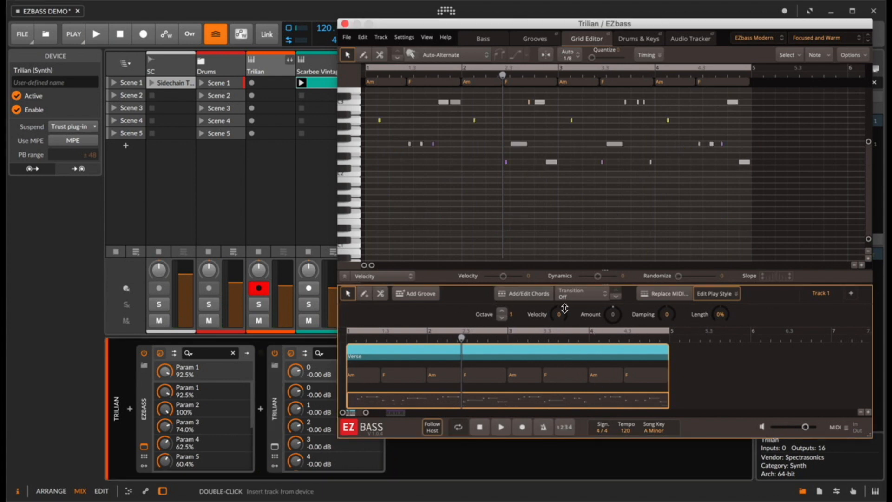
{"action": "left_click_drag", "start_coordinate": [596, 26], "coordinate": [431, 28]}
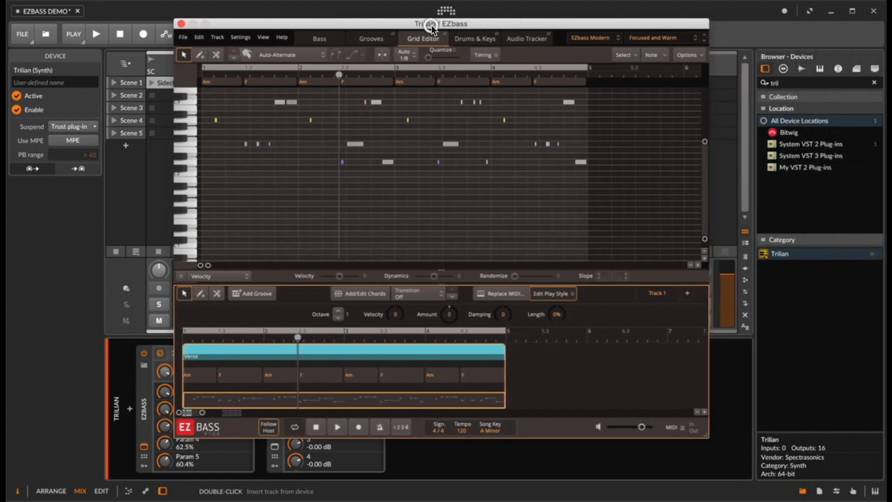
{"action": "key", "text": "space"}
{"action": "left_click", "coordinate": [181, 23]}
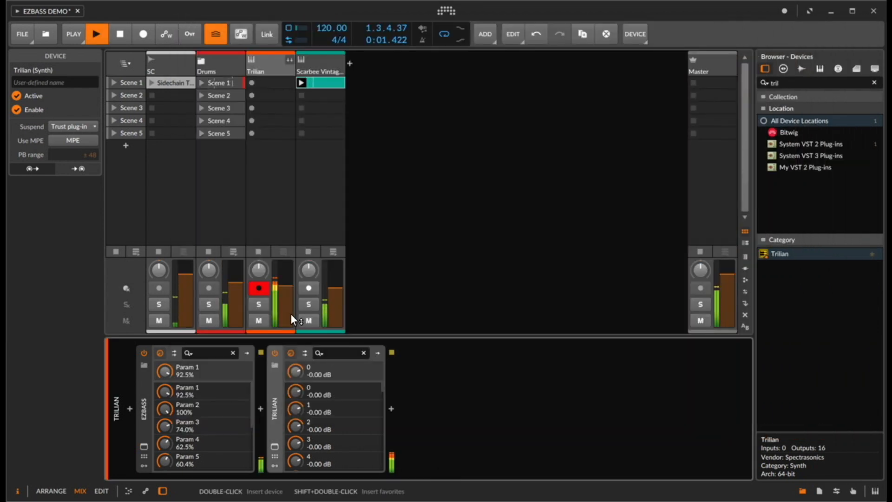
{"action": "left_click_drag", "start_coordinate": [286, 297], "coordinate": [286, 294]}
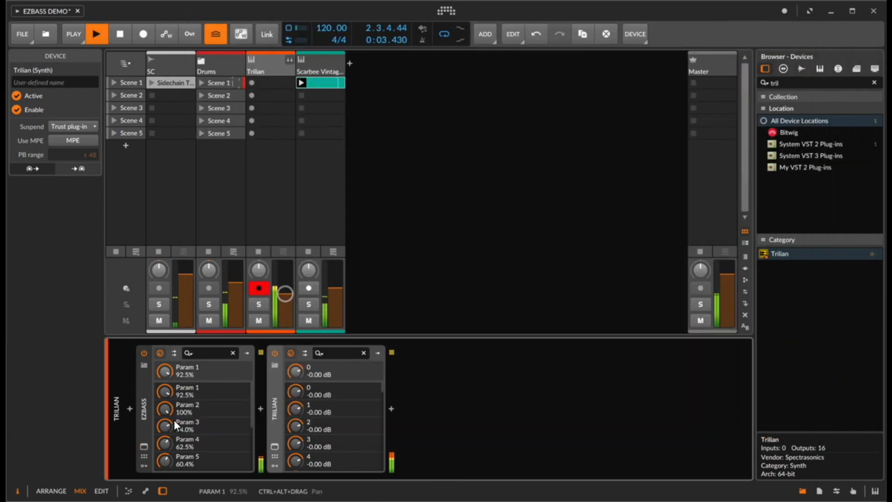
Reopen EZbass, copy the four-bar Verse block to bar 5, and extend the loop to eight bars
{"action": "left_click", "coordinate": [146, 445]}
{"action": "key", "text": "space"}
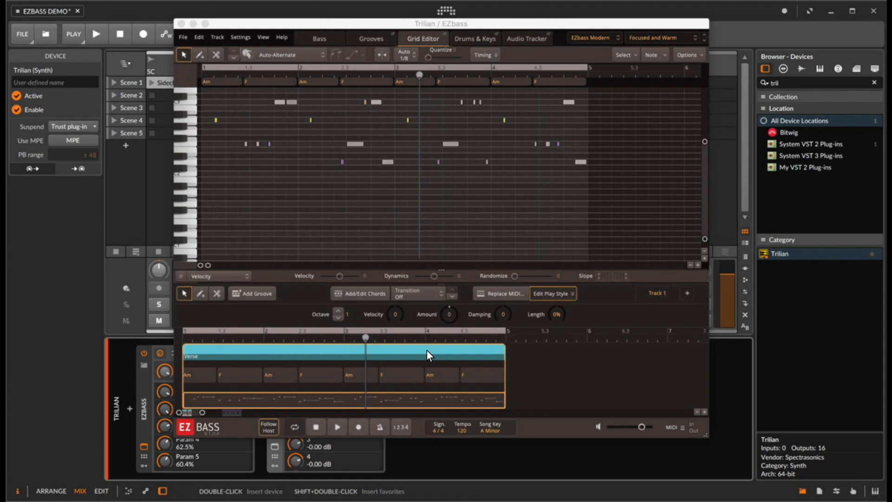
{"action": "left_click_drag", "start_coordinate": [219, 352], "coordinate": [542, 367]}
{"action": "left_click", "coordinate": [448, 351]}
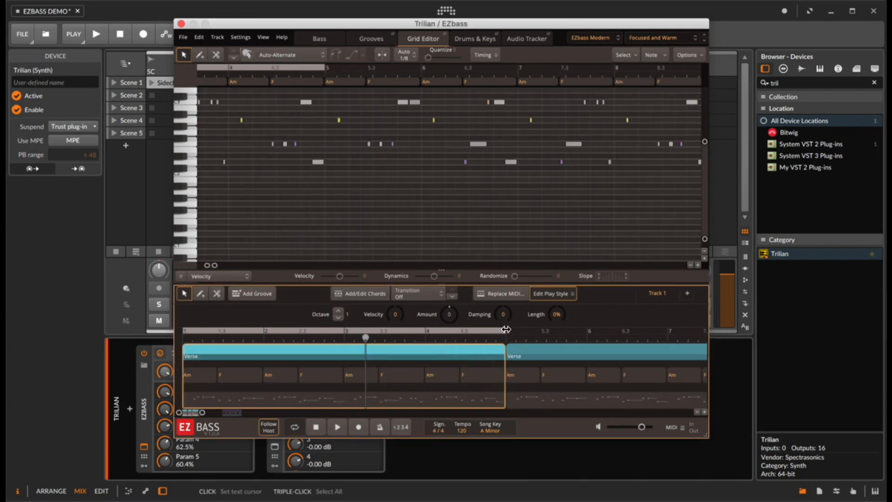
{"action": "left_click_drag", "start_coordinate": [506, 330], "coordinate": [601, 347]}
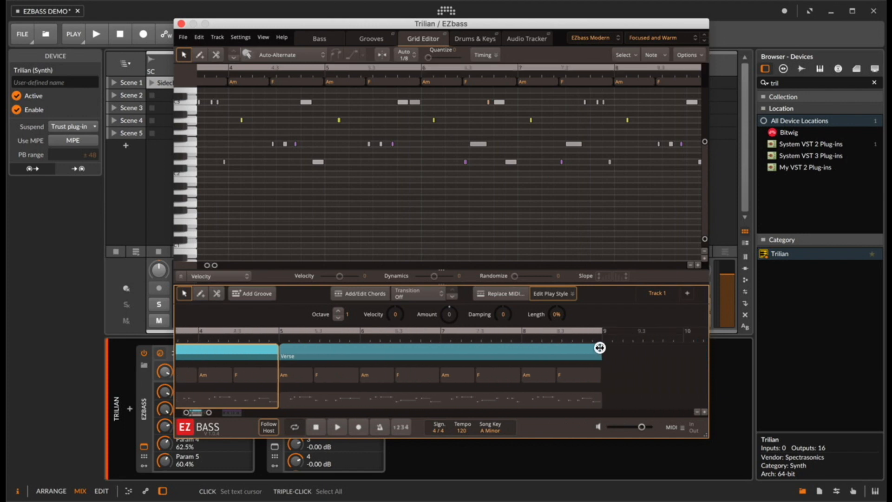
In the second Verse block, change the chords in bars 5 and 7 from Am and F to C and Dm
{"action": "left_click", "coordinate": [300, 374]}
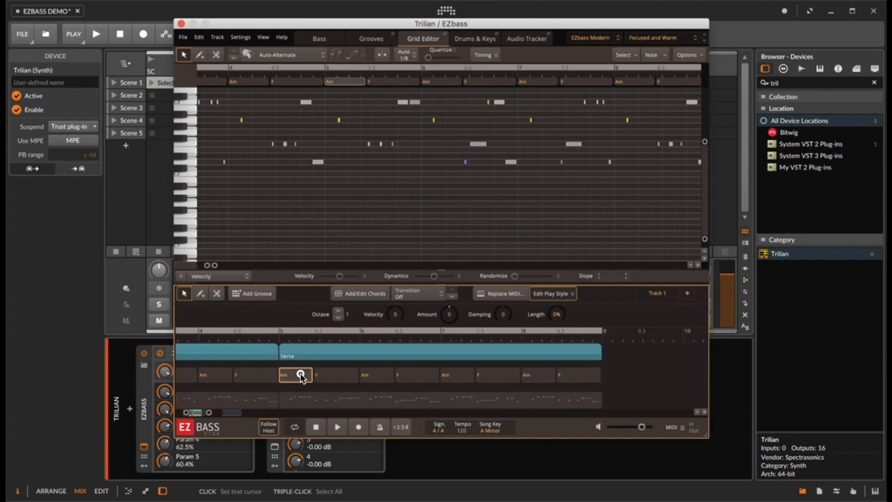
{"action": "left_click", "coordinate": [367, 297]}
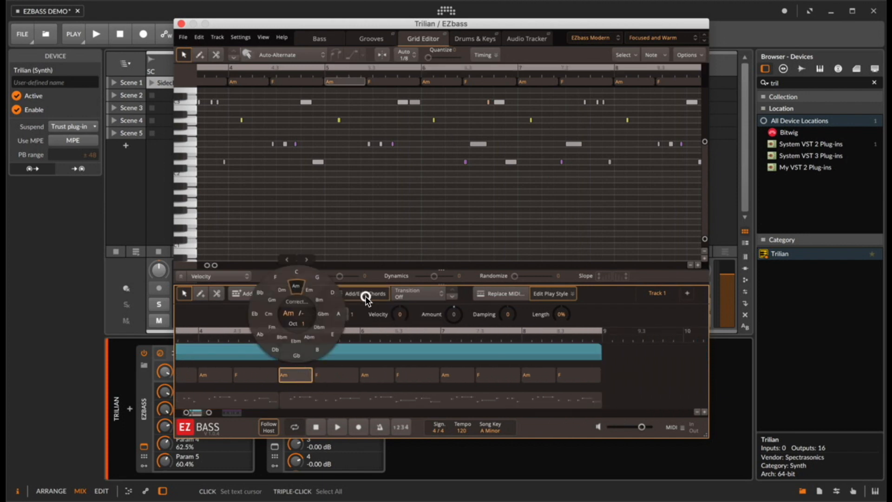
{"action": "left_click", "coordinate": [294, 275]}
{"action": "left_click", "coordinate": [344, 374]}
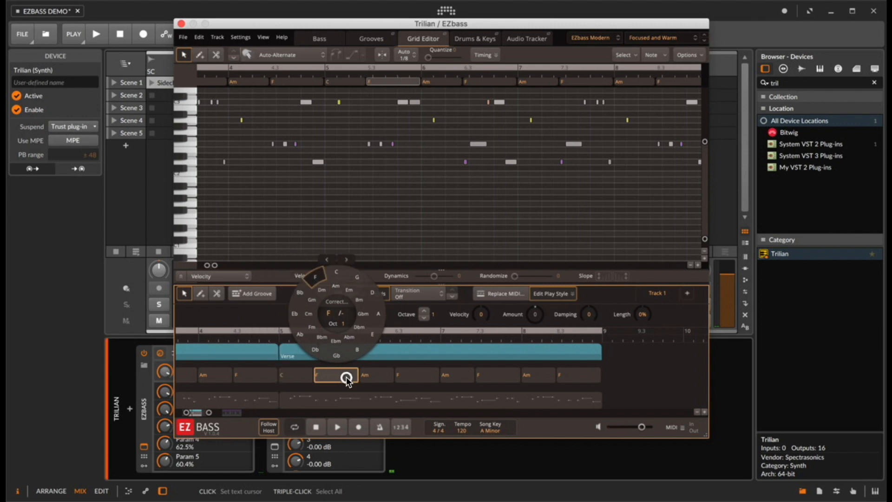
{"action": "left_click", "coordinate": [322, 290]}
{"action": "left_click", "coordinate": [458, 375]}
{"action": "left_click", "coordinate": [351, 272]}
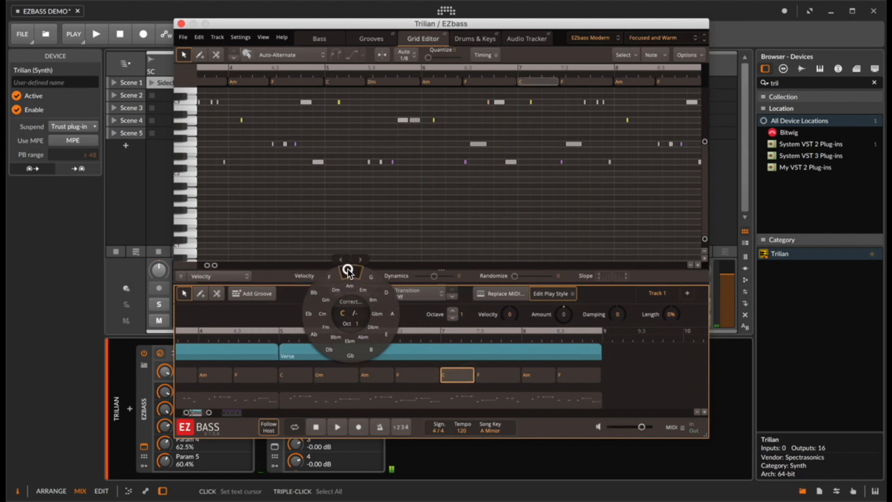
{"action": "left_click", "coordinate": [492, 376]}
{"action": "left_click", "coordinate": [514, 290]}
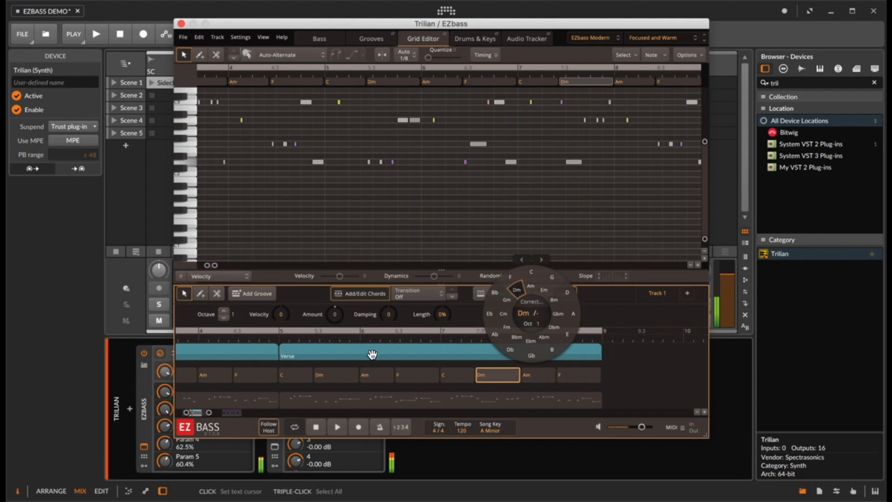
Replace the second Verse block's MIDI with the Latin Touch 97 BPM groove Verse 02 and save the change
{"action": "left_click", "coordinate": [499, 293]}
{"action": "left_click", "coordinate": [351, 236]}
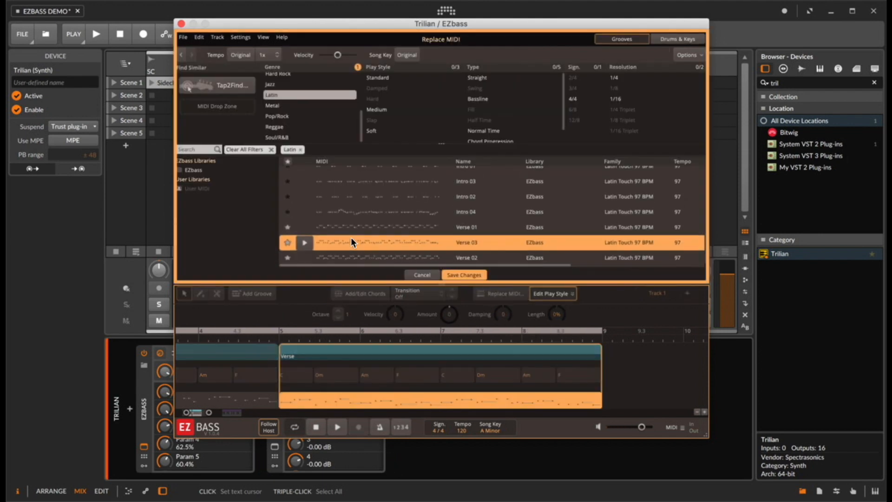
{"action": "left_click", "coordinate": [344, 257]}
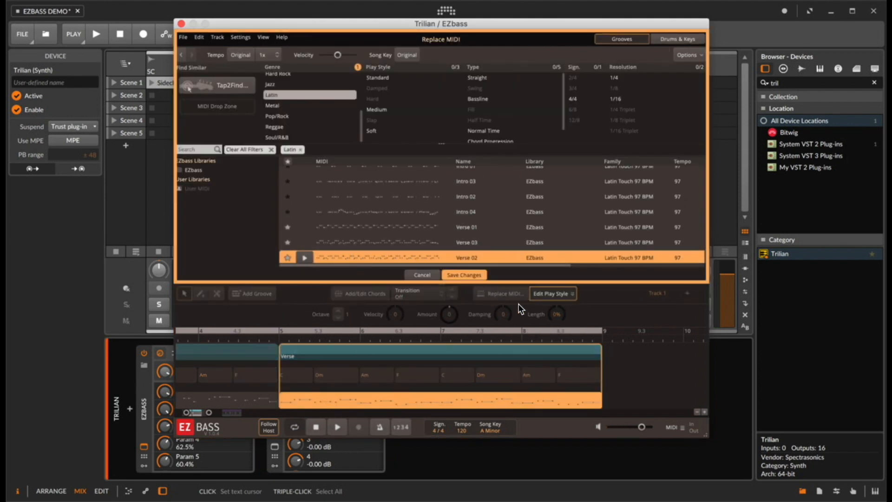
{"action": "left_click", "coordinate": [466, 274]}
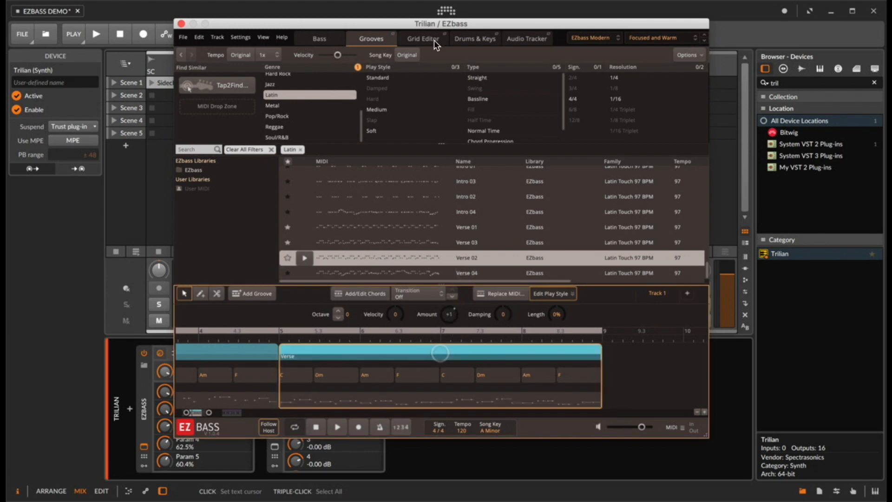
Delete the second Verse block's notes at 1/1 resolution in the Grid Editor
{"action": "left_click", "coordinate": [421, 39]}
{"action": "left_click", "coordinate": [624, 55]}
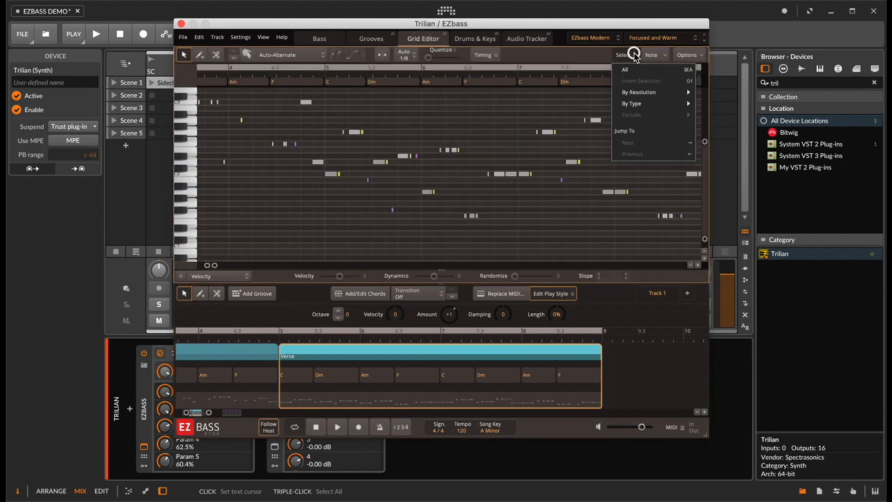
{"action": "mouse_move", "coordinate": [648, 92]}
{"action": "left_click", "coordinate": [724, 93]}
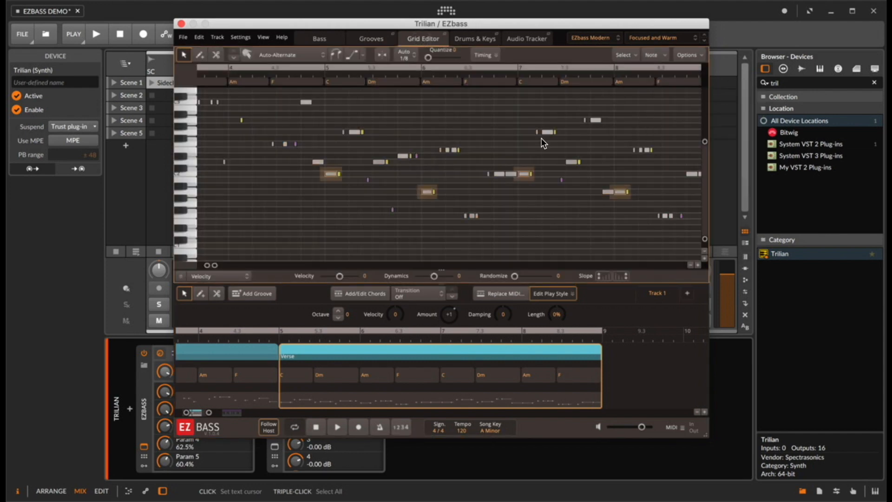
{"action": "key", "text": "BackSpace"}
Play the eight-bar bass part through Trilian and reopen EZbass to follow its playback
{"action": "left_click", "coordinate": [181, 23]}
{"action": "key", "text": "space"}
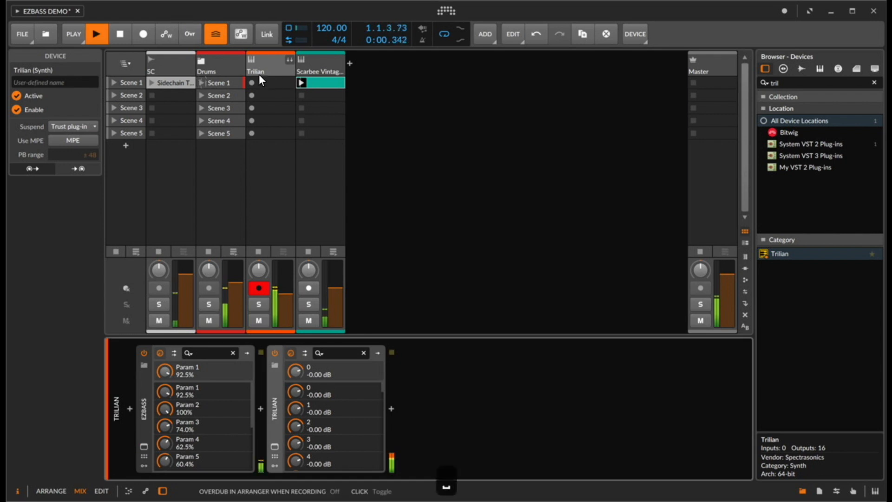
{"action": "left_click", "coordinate": [255, 63]}
{"action": "left_click", "coordinate": [146, 444]}
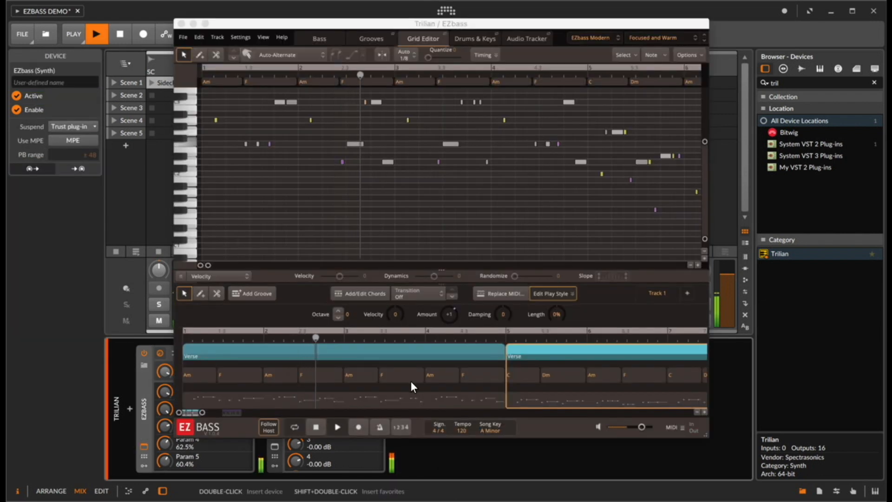
Set the second Verse block's octave to 1 and play the part with the keys and drums
{"action": "left_click", "coordinate": [501, 378]}
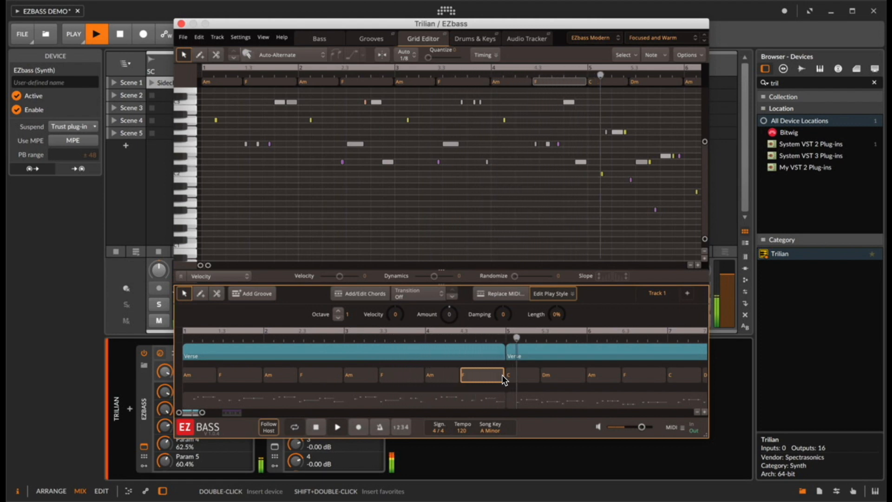
{"action": "key", "text": "space"}
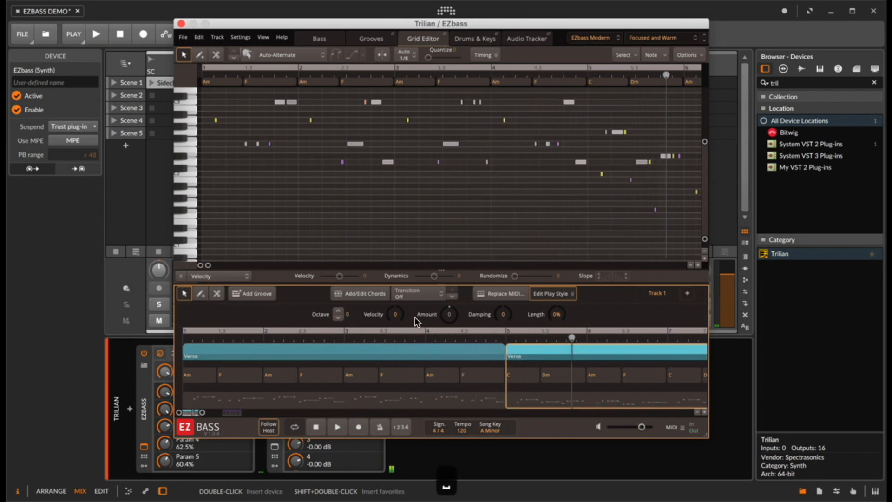
{"action": "left_click", "coordinate": [336, 311]}
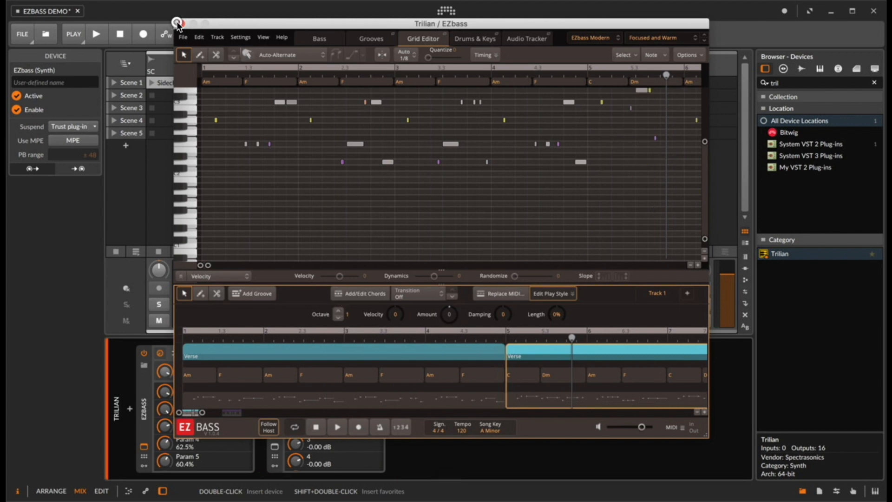
{"action": "left_click", "coordinate": [181, 25]}
{"action": "key", "text": "space"}
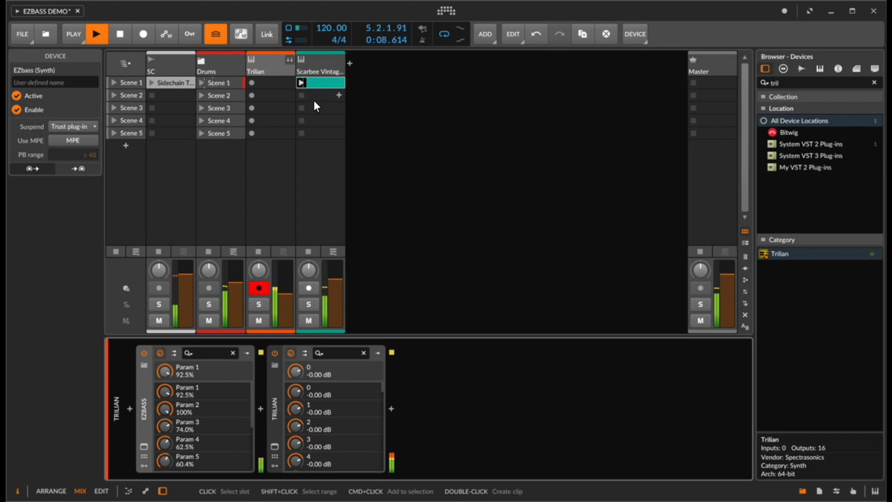
{"action": "key", "text": "space"}
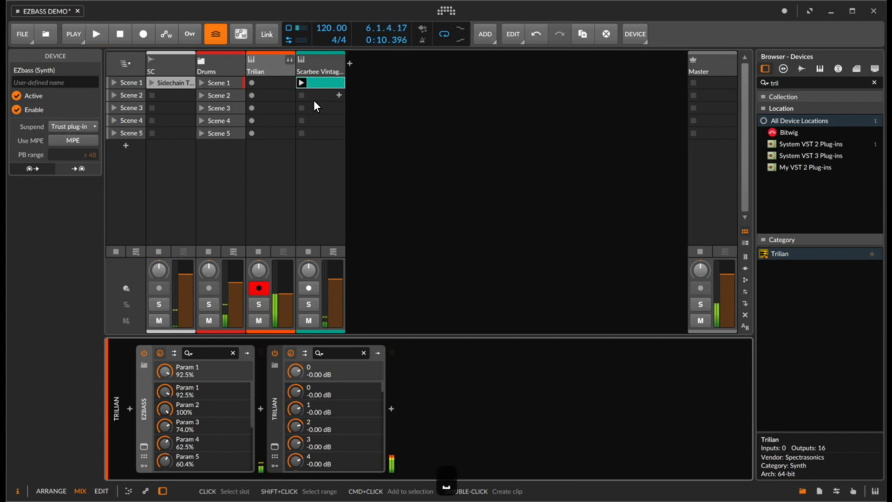
Show the arrangement view with EZbass open, select the first Verse block and the Trilian track, and look over the notes from bar 1
{"action": "left_click", "coordinate": [272, 75]}
{"action": "left_click", "coordinate": [273, 73]}
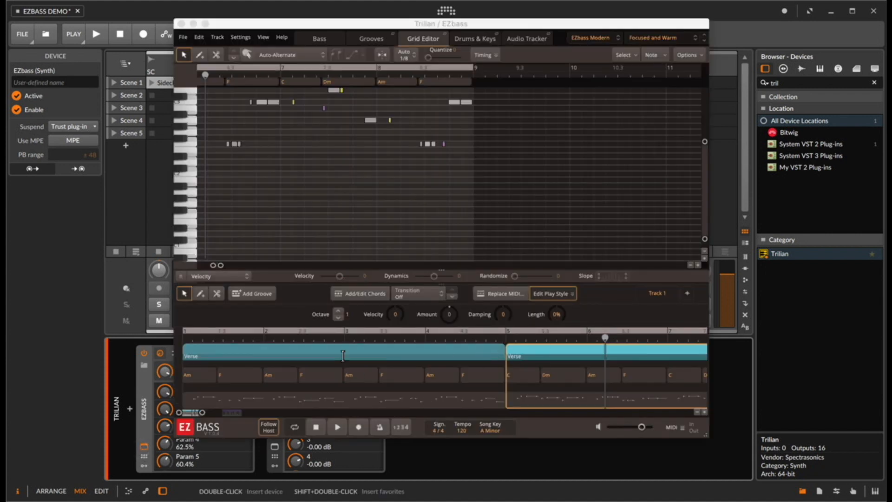
{"action": "key", "text": "Tab"}
{"action": "left_click", "coordinate": [364, 353]}
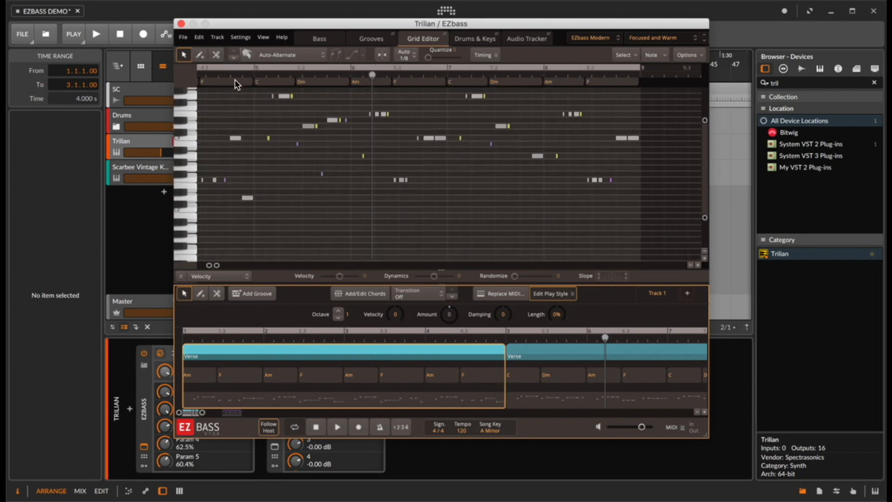
{"action": "left_click", "coordinate": [132, 140]}
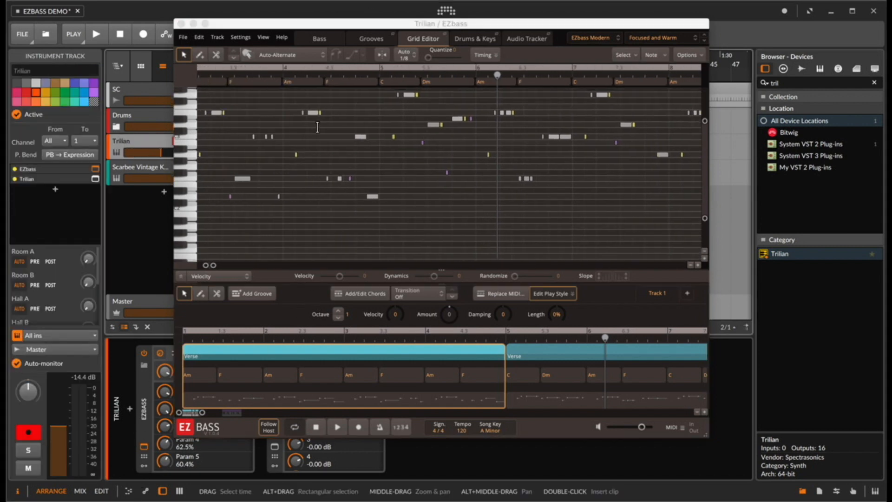
{"action": "scroll", "coordinate": [279, 177], "scroll_direction": "left", "scroll_amount": 3}
{"action": "scroll", "coordinate": [279, 228], "scroll_direction": "left", "scroll_amount": 3}
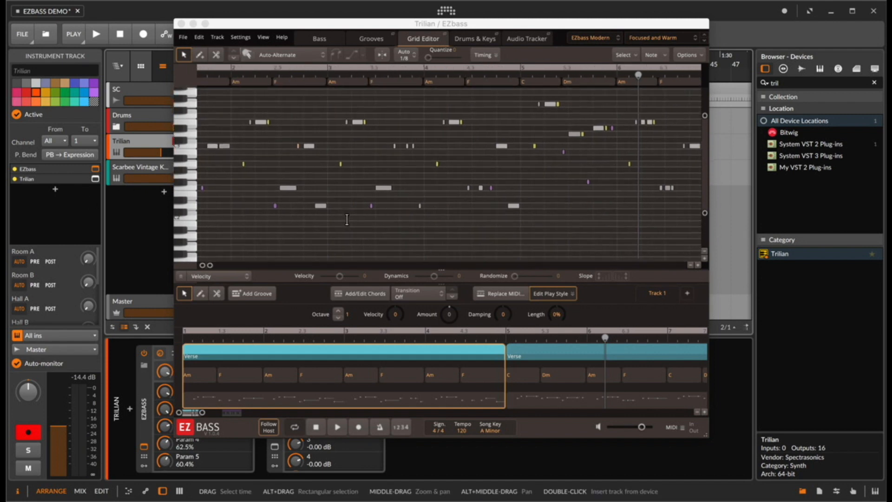
{"action": "scroll", "coordinate": [210, 237], "scroll_direction": "down", "scroll_amount": 2}
{"action": "scroll", "coordinate": [210, 240], "scroll_direction": "up", "scroll_amount": 3}
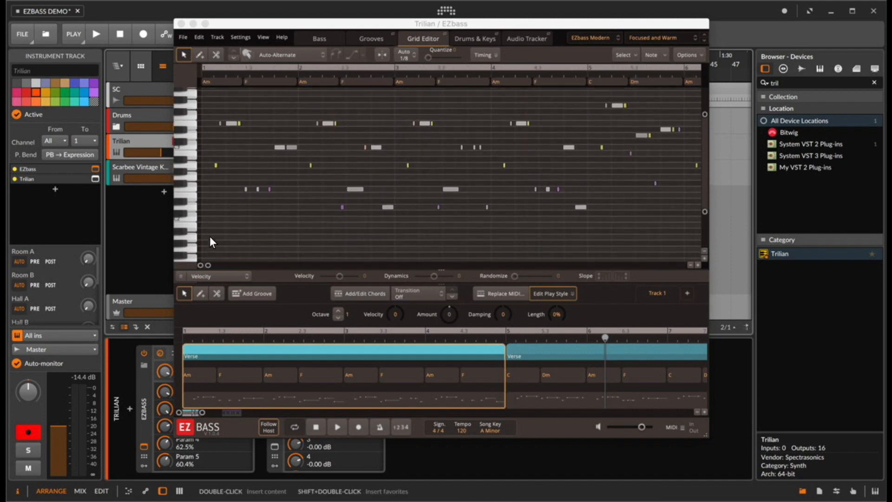
Look over the MIDI Out options in EZbass's general settings and close the plug-in window
{"action": "left_click", "coordinate": [240, 36]}
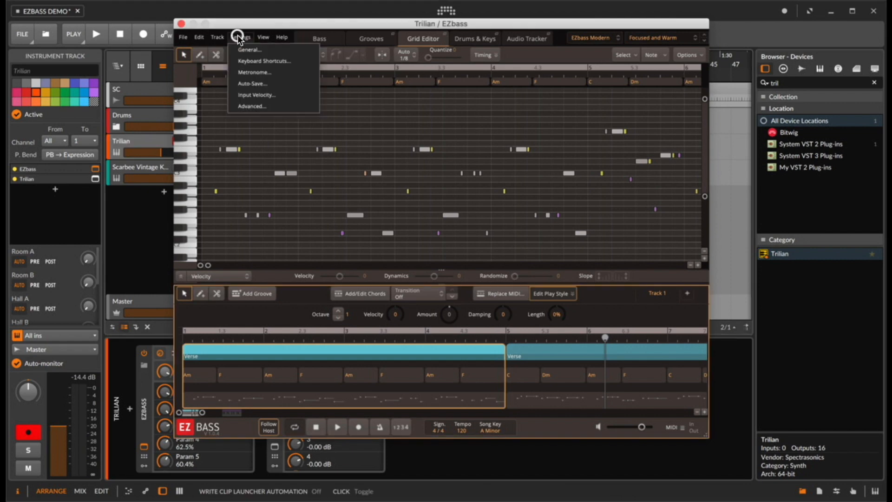
{"action": "left_click", "coordinate": [245, 51]}
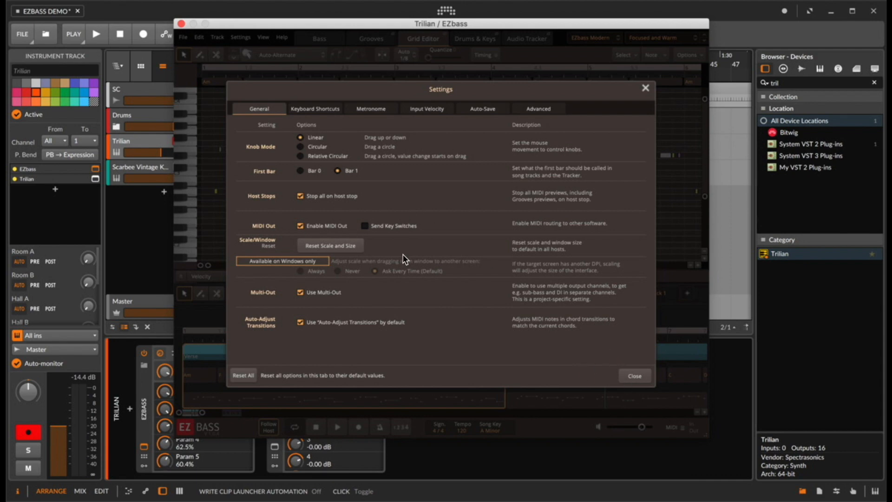
{"action": "left_click", "coordinate": [634, 375]}
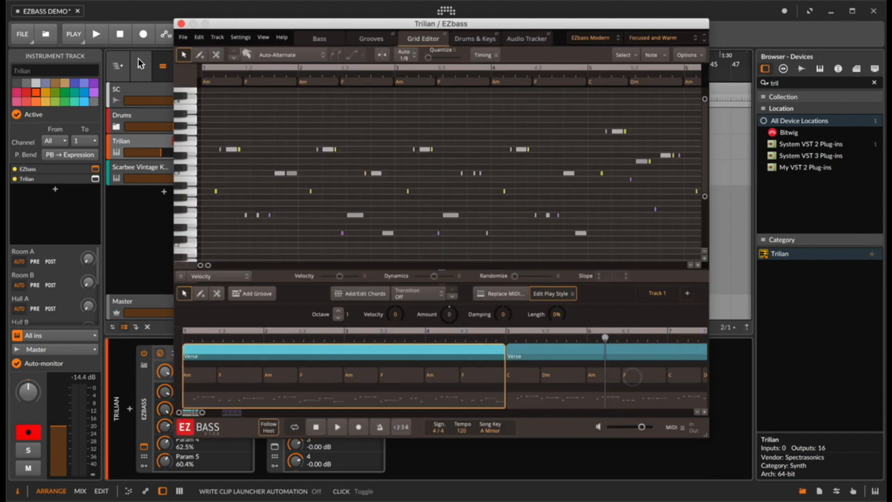
{"action": "left_click", "coordinate": [181, 24]}
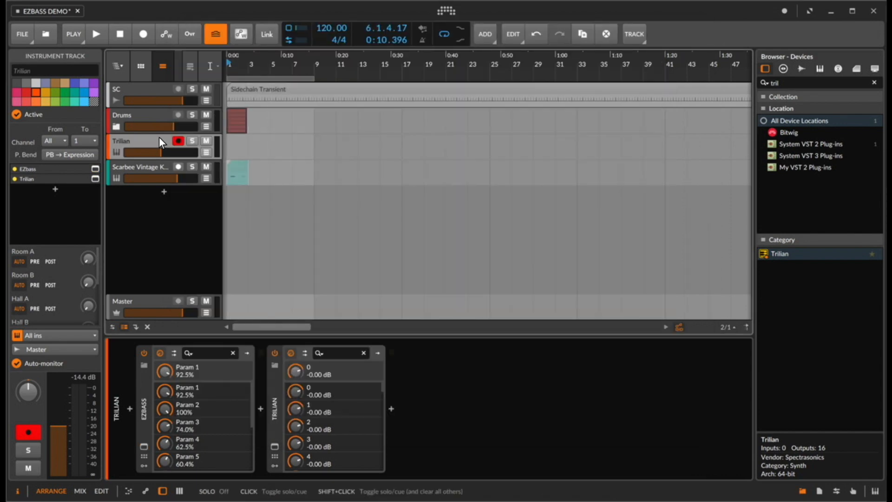
In EZbass, set the first Verse block's play style to Amount -1, Length 100% and Damping 46, and start playback
{"action": "left_click", "coordinate": [143, 446]}
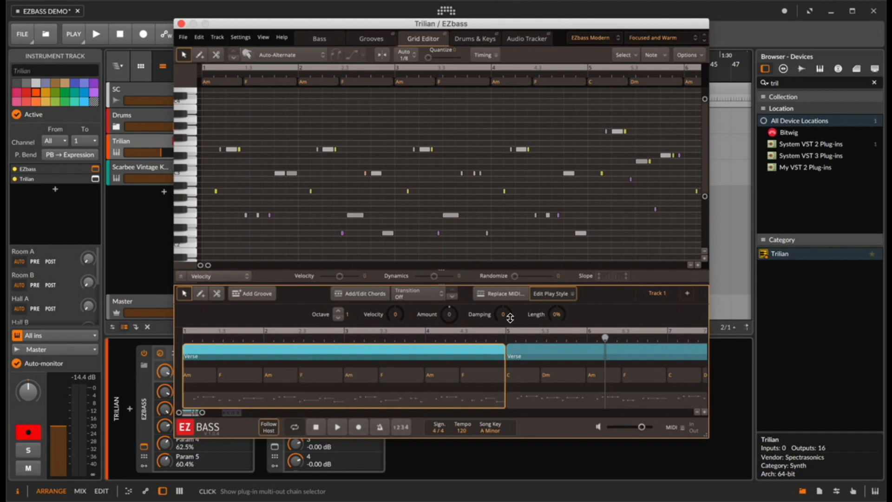
{"action": "left_click_drag", "start_coordinate": [452, 315], "coordinate": [453, 335]}
{"action": "left_click_drag", "start_coordinate": [558, 312], "coordinate": [550, 205]}
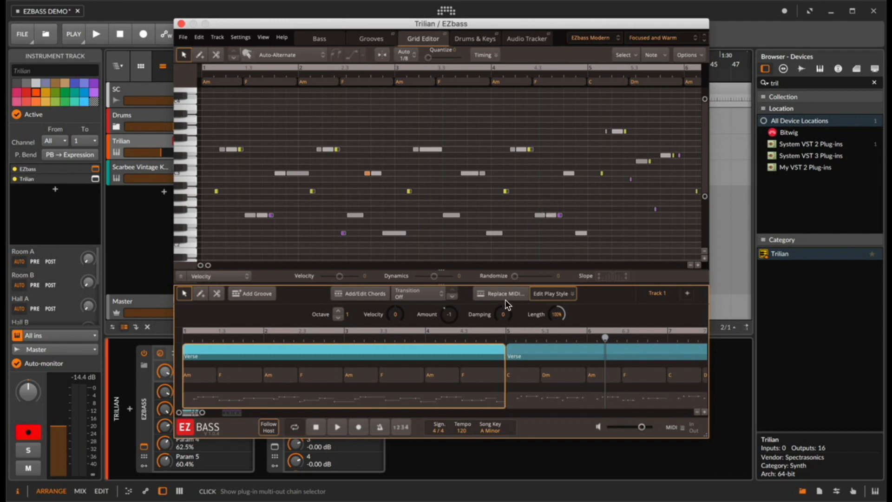
{"action": "left_click_drag", "start_coordinate": [504, 314], "coordinate": [503, 288]}
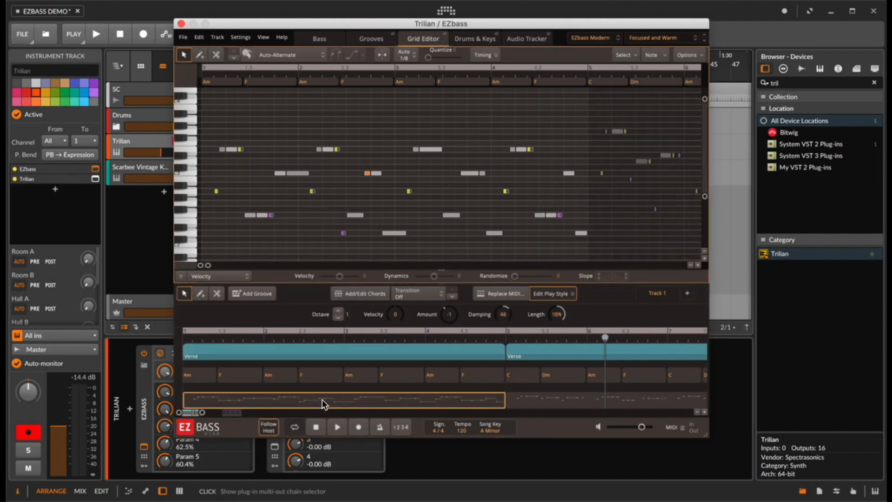
{"action": "key", "text": "space"}
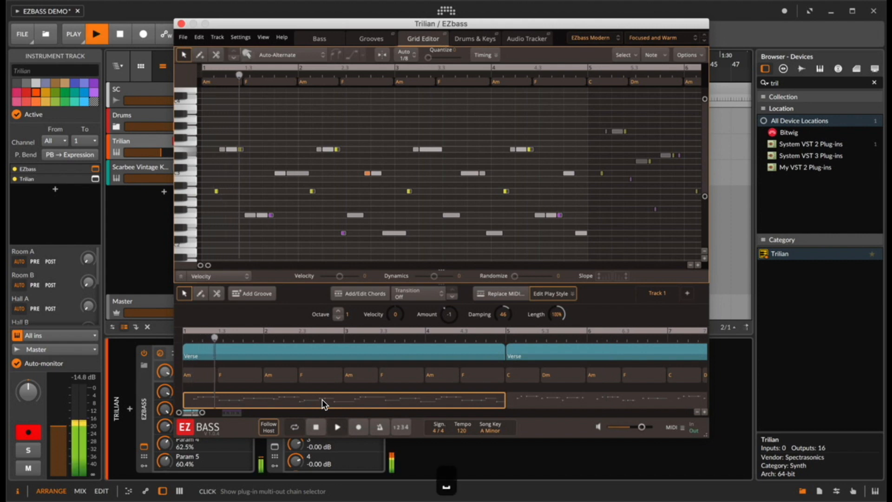
Split the F chord at the end of bar 4, set the new second part's Amount to +2, and stop playback
{"action": "left_click", "coordinate": [330, 372]}
{"action": "key", "text": "3"}
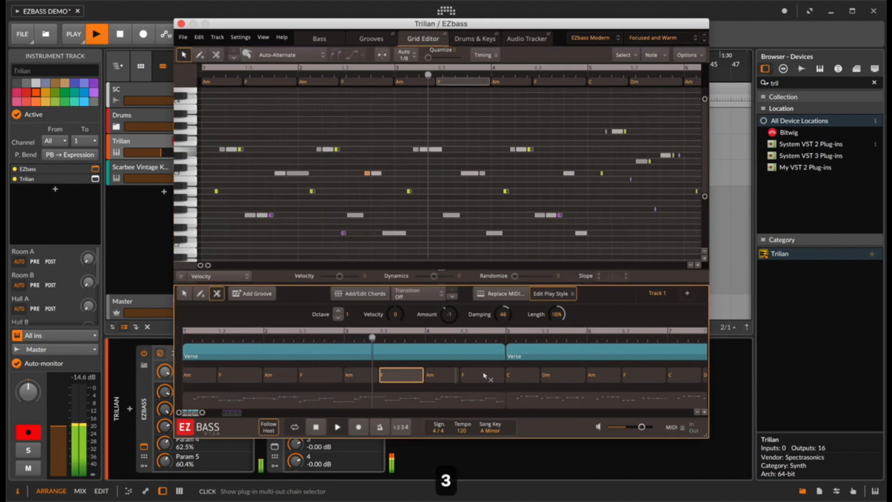
{"action": "key", "text": "1"}
{"action": "left_click", "coordinate": [495, 374]}
{"action": "key", "text": "space"}
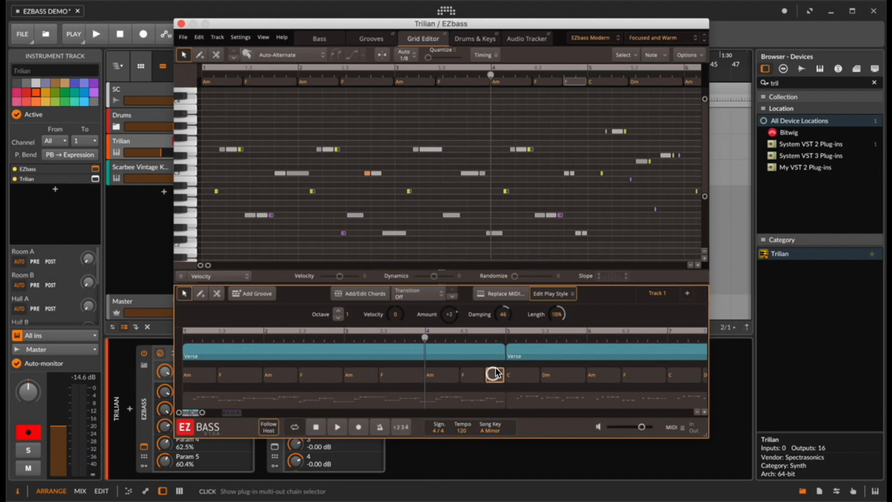
Move the last note on each of the two pitches in the new F chord part up an octave and play the passage
{"action": "left_click", "coordinate": [572, 173]}
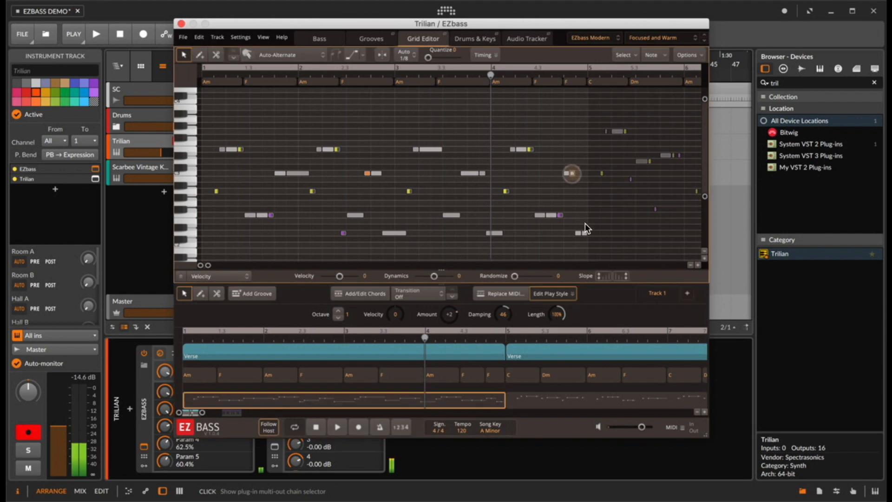
{"action": "left_click", "coordinate": [586, 233]}
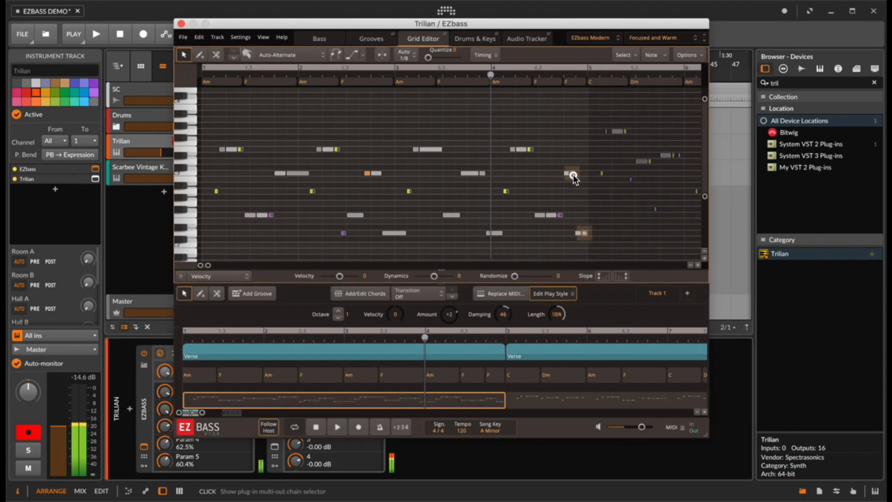
{"action": "left_click_drag", "start_coordinate": [573, 175], "coordinate": [573, 103]}
{"action": "key", "text": "space"}
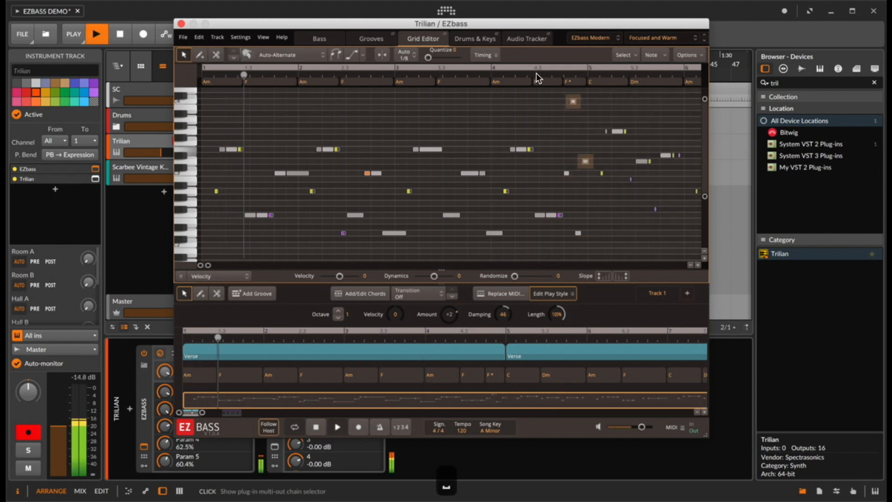
{"action": "left_click", "coordinate": [560, 124]}
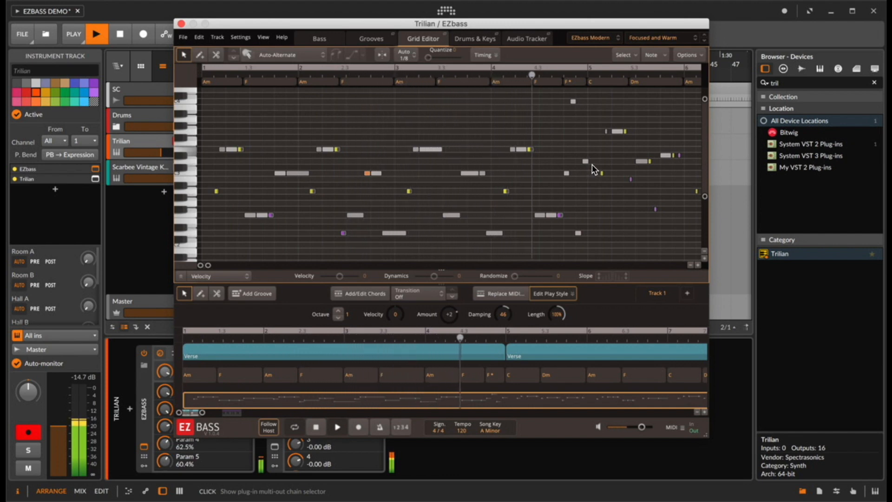
{"action": "key", "text": "space"}
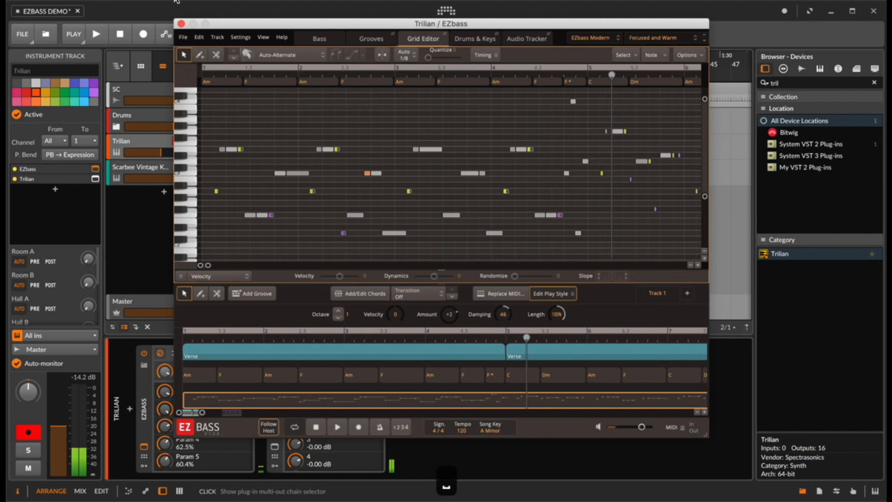
{"action": "left_click", "coordinate": [181, 24]}
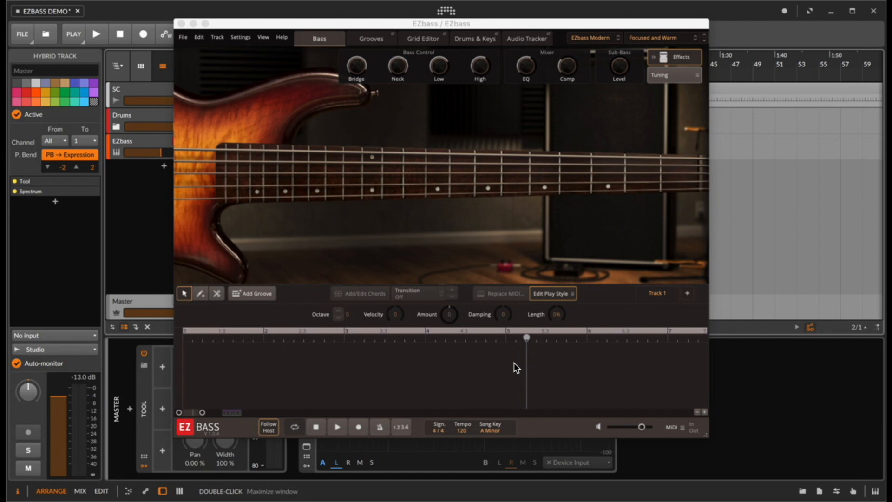
Look over EZbass's Audio Tracker and the drum-based bass conversion options in Drums & Keys
{"action": "left_click", "coordinate": [464, 37]}
{"action": "left_click", "coordinate": [527, 38]}
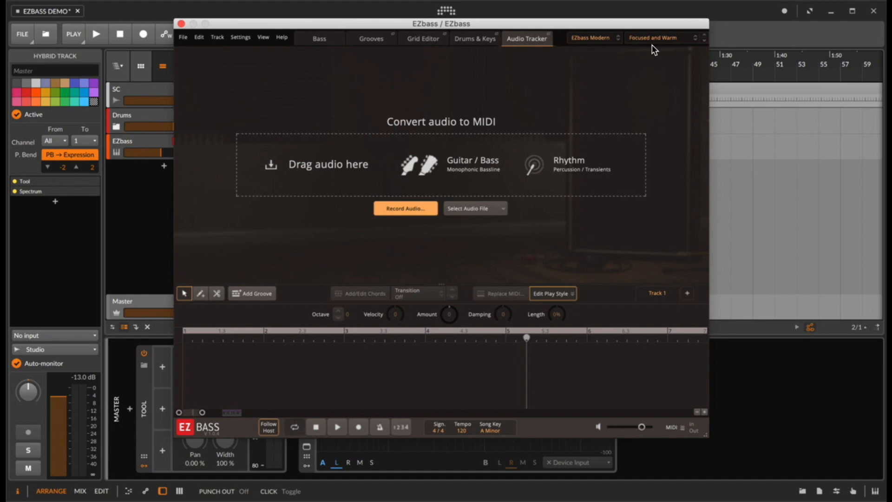
{"action": "left_click", "coordinate": [475, 39]}
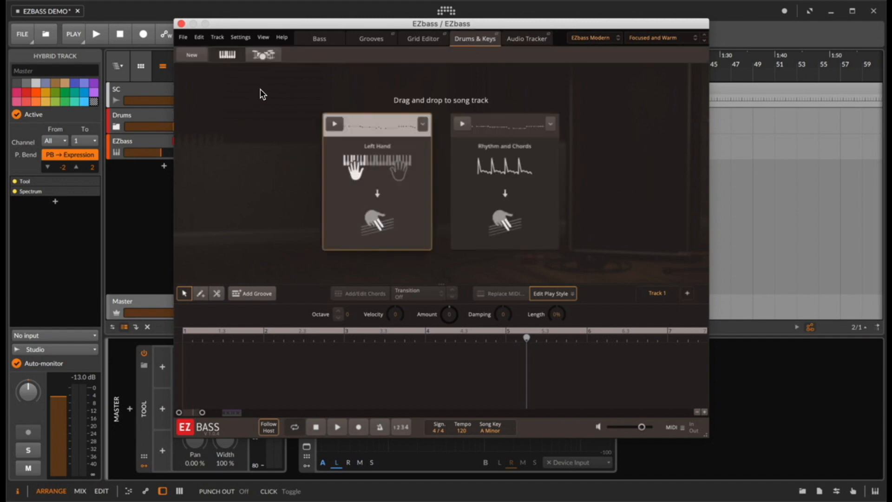
{"action": "left_click", "coordinate": [270, 56]}
{"action": "left_click_drag", "start_coordinate": [267, 26], "coordinate": [310, 30]}
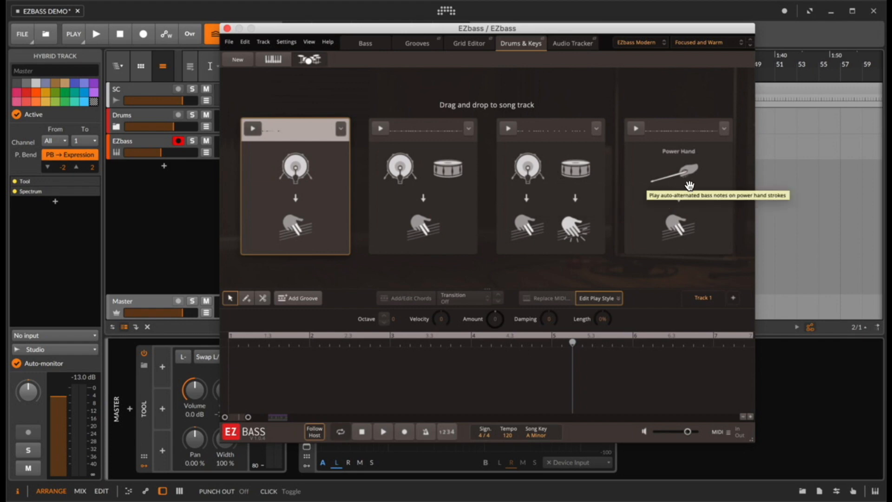
Return to the bass view, load the EZbass Vintage sound library and look through its presets
{"action": "left_click", "coordinate": [471, 44]}
{"action": "left_click", "coordinate": [352, 46]}
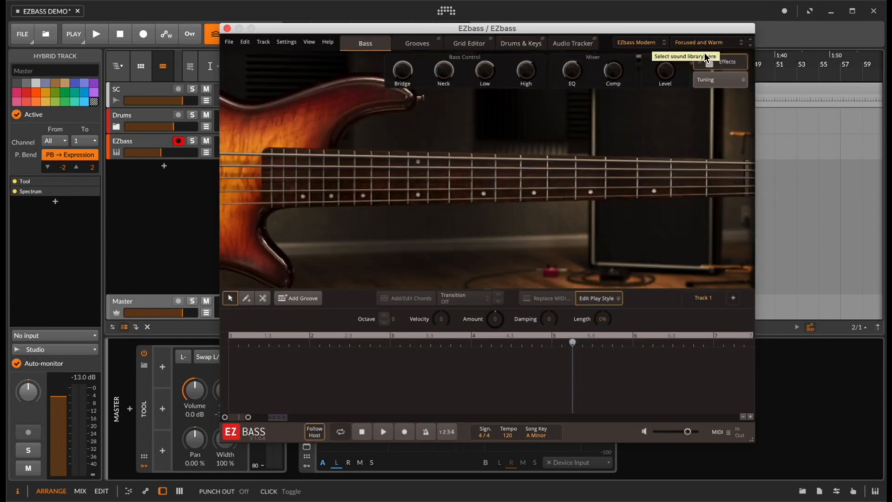
{"action": "left_click", "coordinate": [640, 42]}
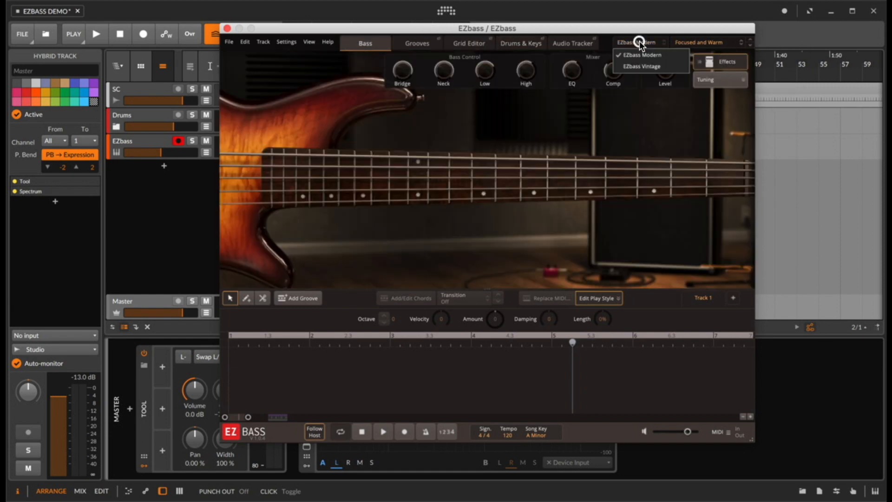
{"action": "left_click", "coordinate": [652, 69]}
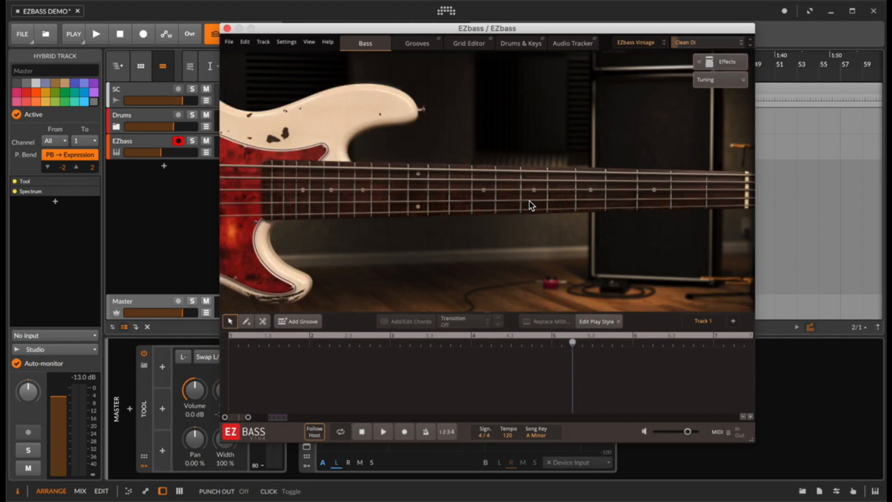
{"action": "left_click", "coordinate": [685, 44]}
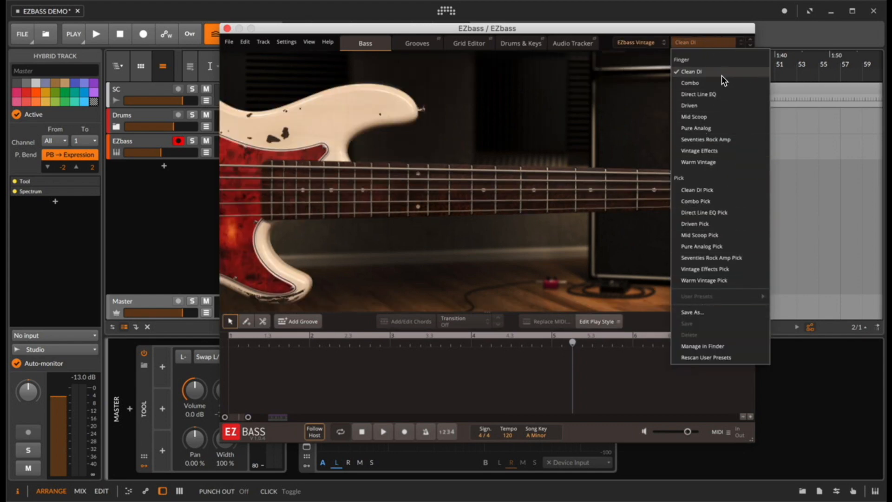
Load the EZbass Modern library with the Focused and Warm preset and show its effect controls
{"action": "left_click", "coordinate": [650, 40]}
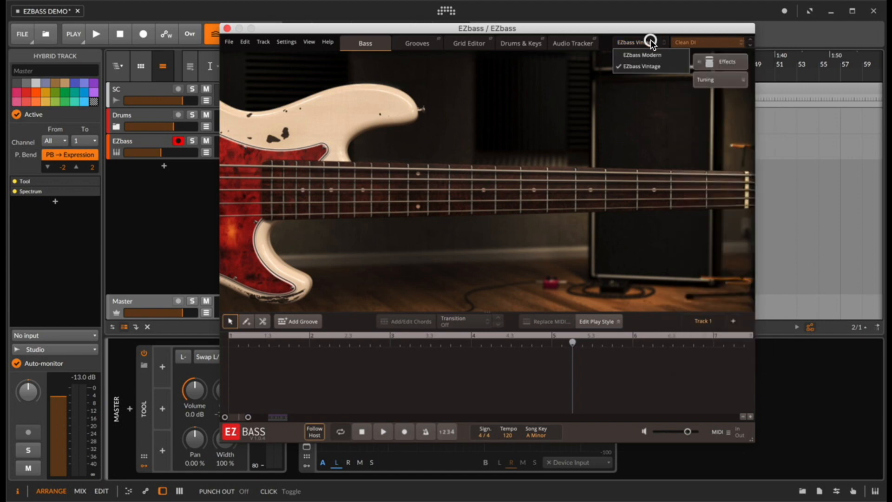
{"action": "left_click", "coordinate": [653, 62]}
{"action": "left_click", "coordinate": [649, 41]}
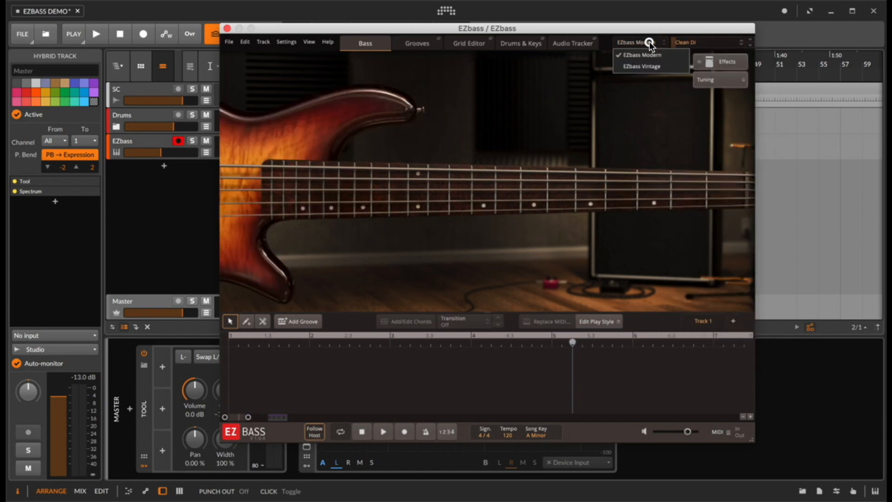
{"action": "left_click", "coordinate": [692, 41]}
{"action": "left_click", "coordinate": [716, 150]}
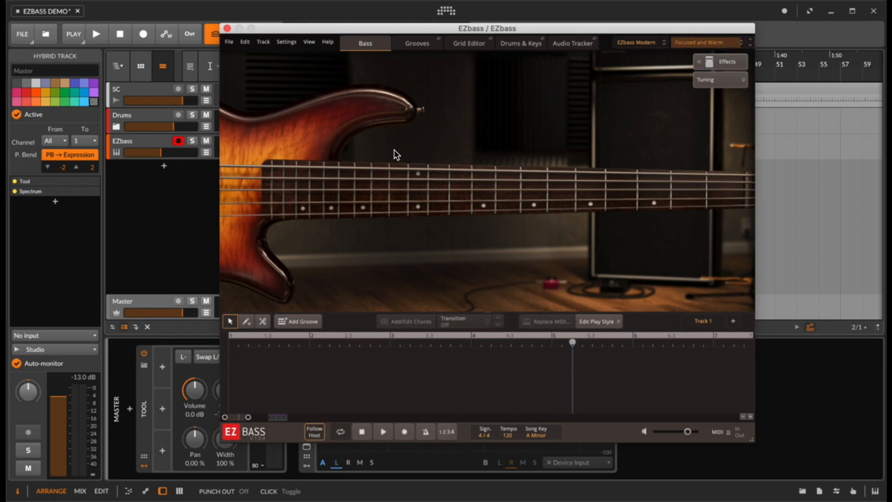
{"action": "left_click", "coordinate": [704, 60]}
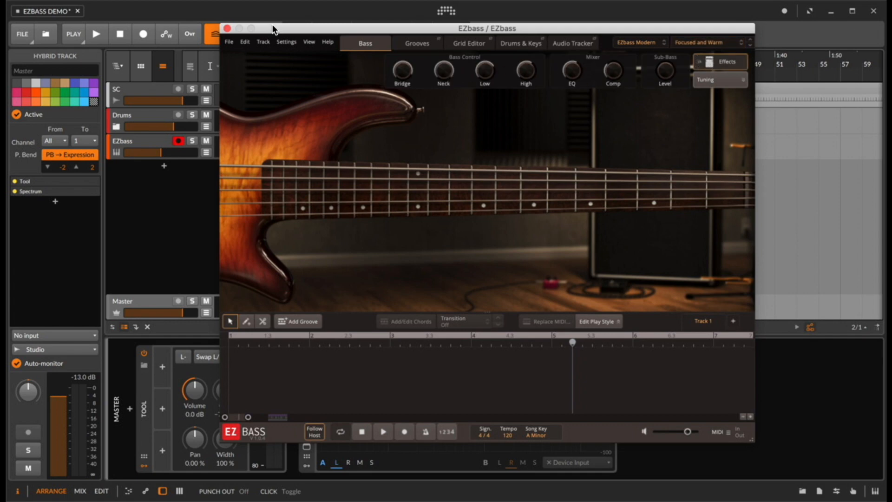
Select the EZbass track, reopen its plug-in and check the Multi-Out option in the General settings
{"action": "left_click", "coordinate": [227, 26]}
{"action": "left_click", "coordinate": [124, 138]}
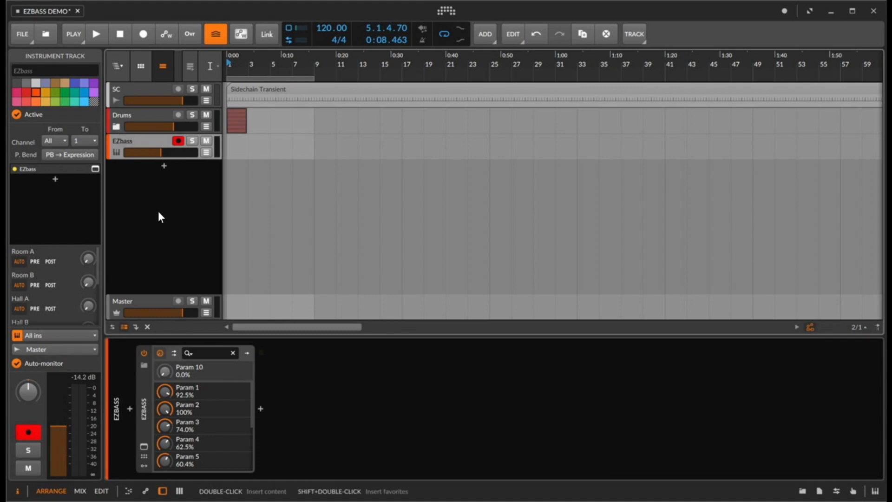
{"action": "left_click", "coordinate": [144, 447]}
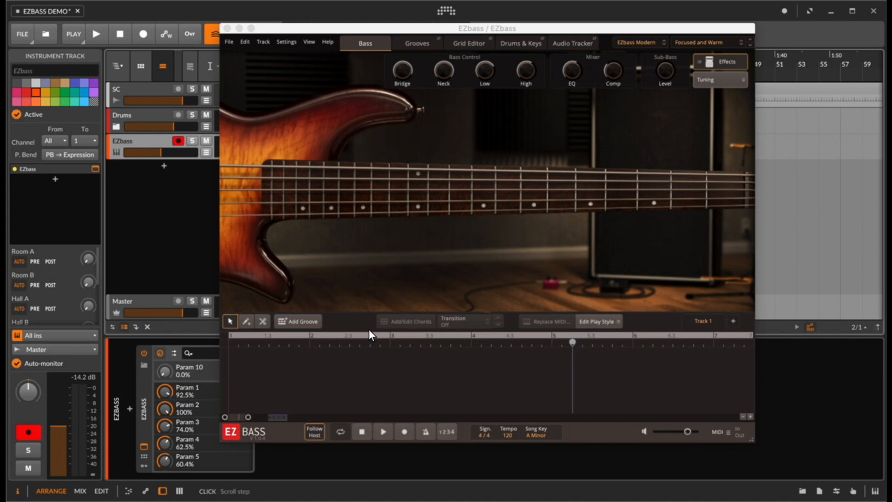
{"action": "left_click", "coordinate": [287, 42]}
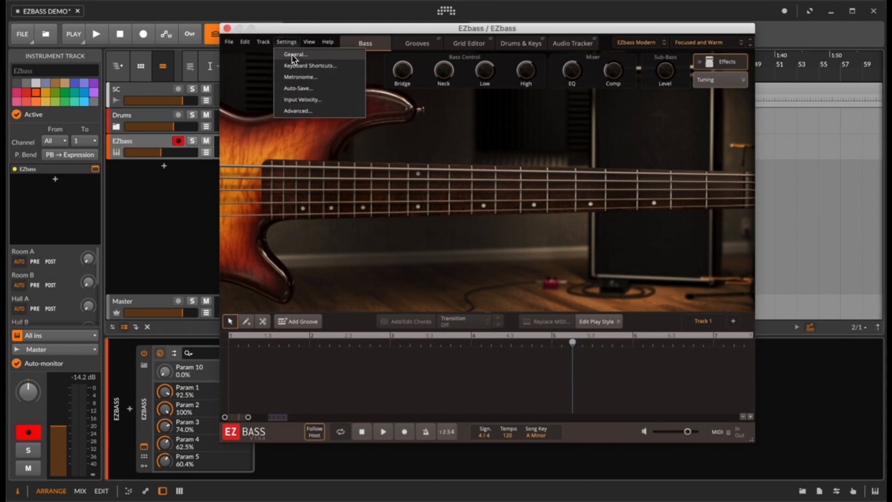
{"action": "left_click", "coordinate": [295, 54]}
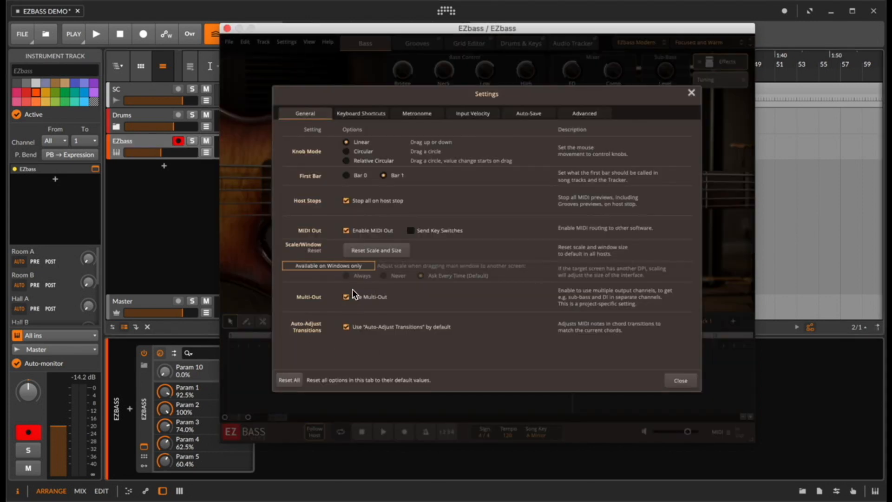
{"action": "left_click", "coordinate": [690, 90]}
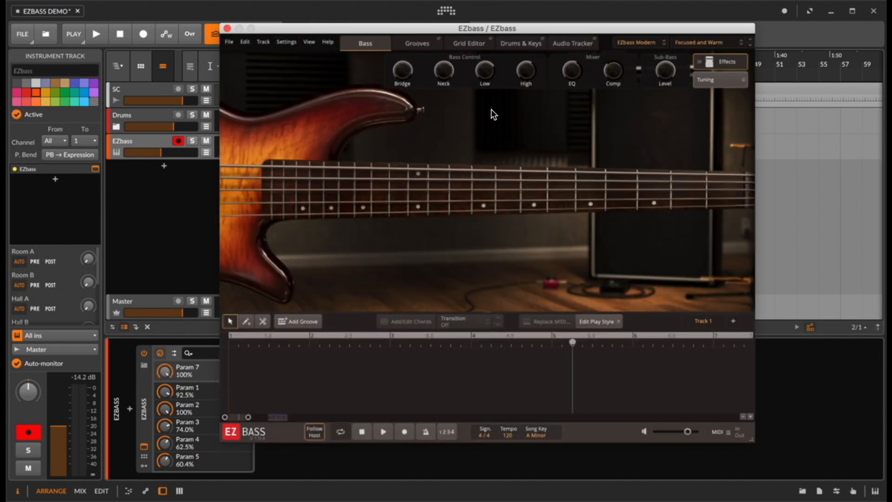
Add a groove starting at bar 1 of the song track and replace its MIDI with the Mambo 111 BPM Intro 03 groove
{"action": "left_click", "coordinate": [303, 322]}
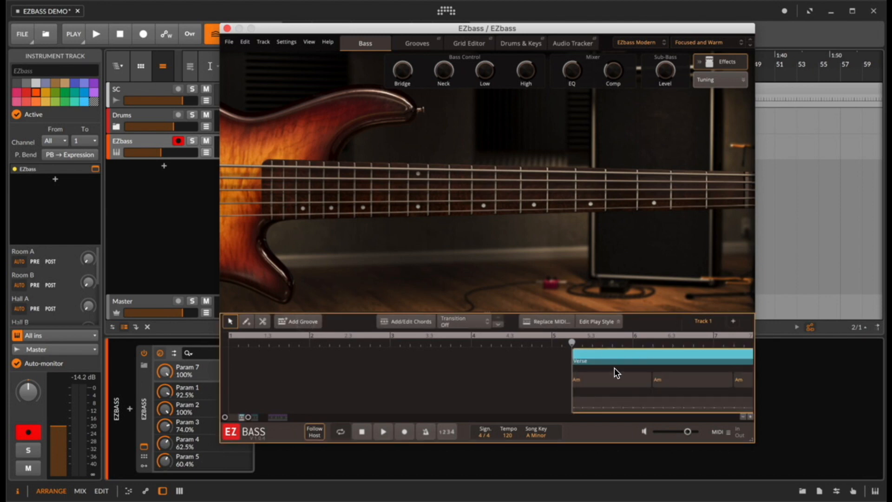
{"action": "left_click_drag", "start_coordinate": [593, 353], "coordinate": [231, 351]}
{"action": "left_click", "coordinate": [546, 321]}
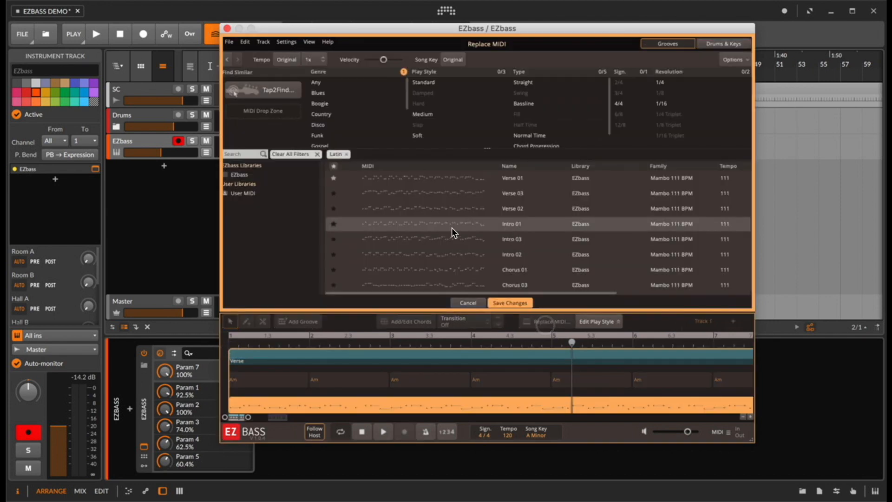
{"action": "left_click", "coordinate": [408, 224]}
{"action": "left_click", "coordinate": [409, 239]}
{"action": "left_click", "coordinate": [512, 304]}
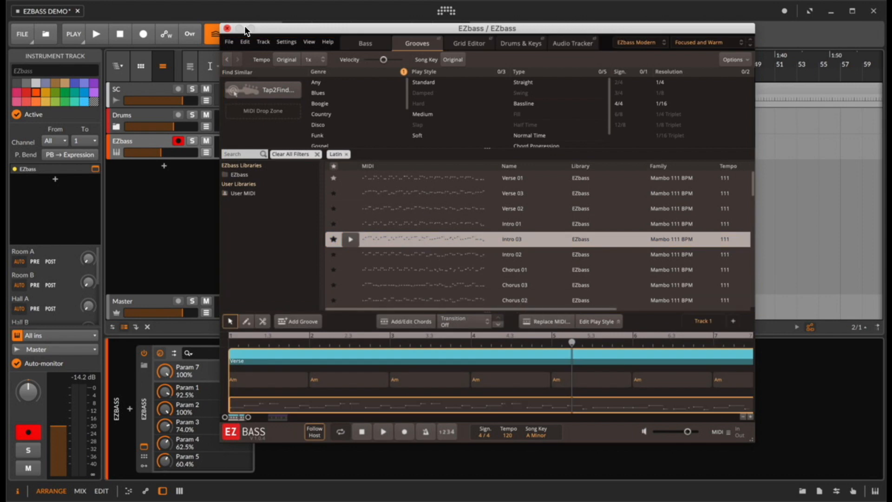
Close the EZbass window, mute the Drums track and play the bass part from the start
{"action": "left_click", "coordinate": [228, 28]}
{"action": "key", "text": "space"}
{"action": "left_click", "coordinate": [205, 115]}
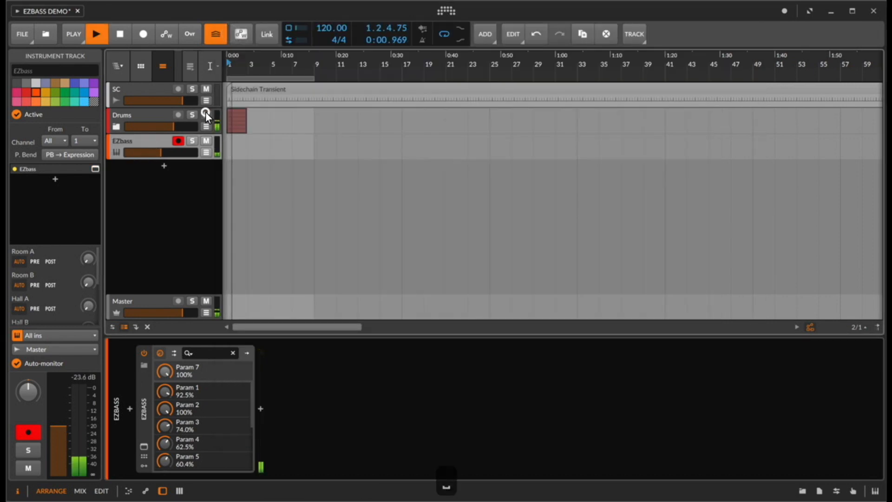
{"action": "key", "text": "space"}
{"action": "key", "text": "space"}
Show the EZbass device's output chains and solo the Mixed chain
{"action": "left_click", "coordinate": [173, 353]}
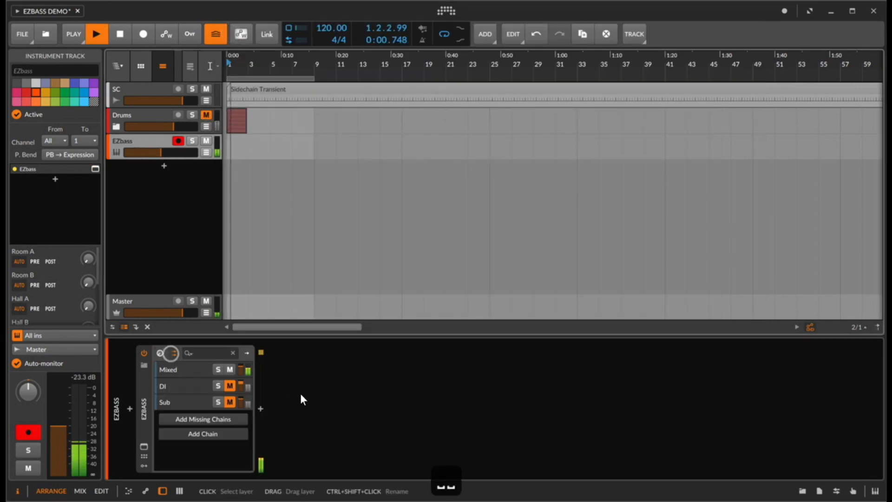
{"action": "left_click", "coordinate": [181, 369]}
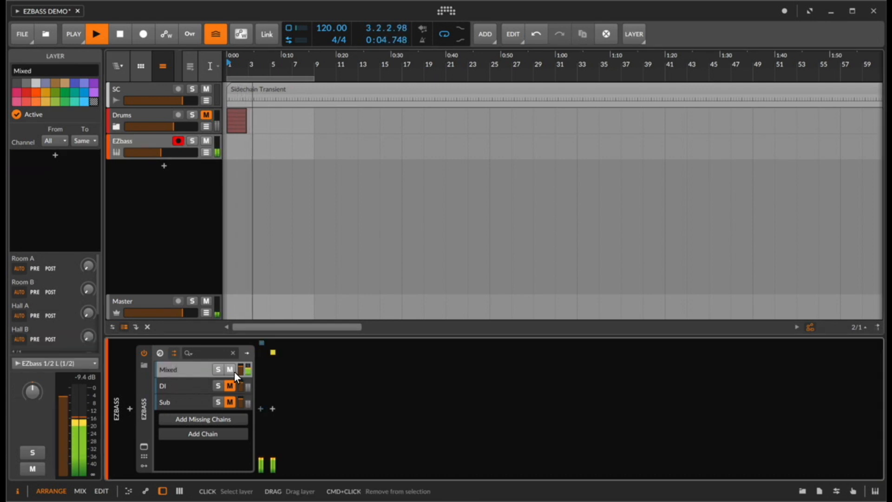
{"action": "left_click", "coordinate": [218, 369]}
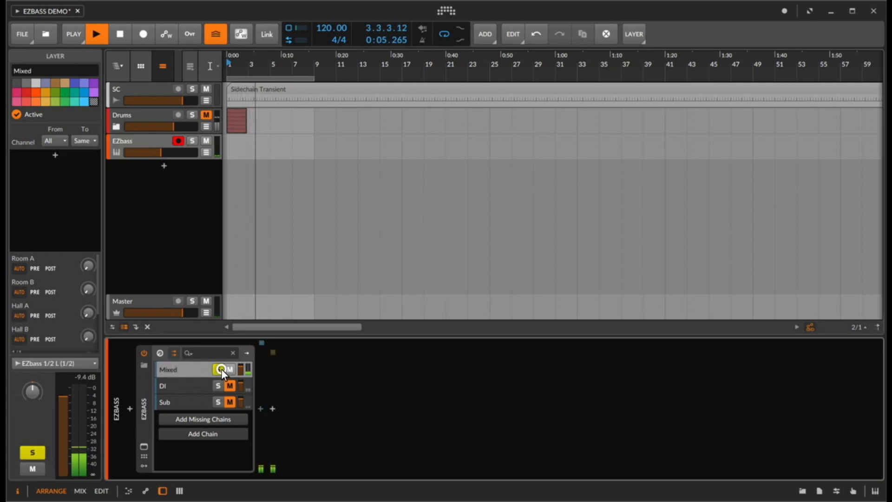
Load the Distorted Metal preset in EZbass and close the plug-in window
{"action": "left_click", "coordinate": [143, 447]}
{"action": "left_click", "coordinate": [697, 42]}
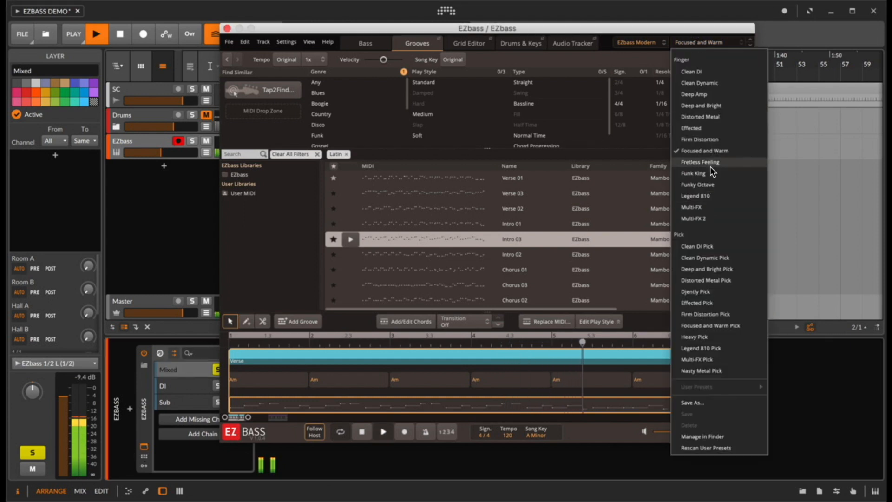
{"action": "left_click", "coordinate": [711, 117]}
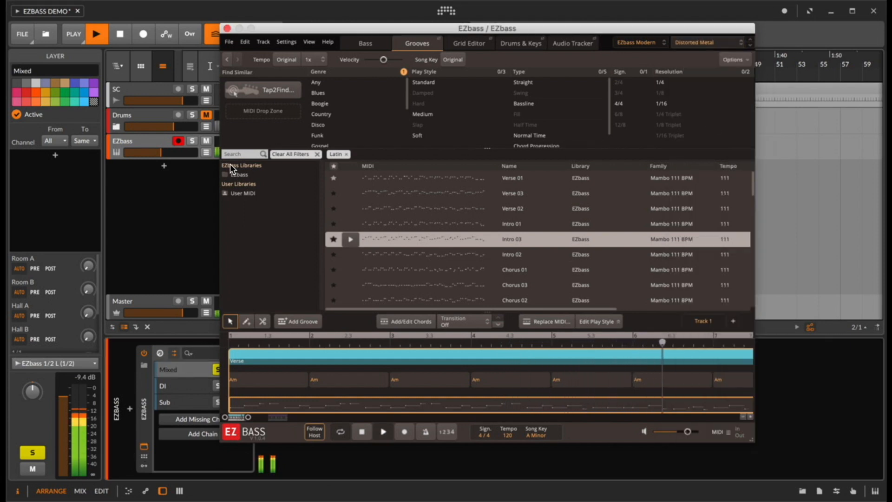
{"action": "left_click", "coordinate": [227, 29]}
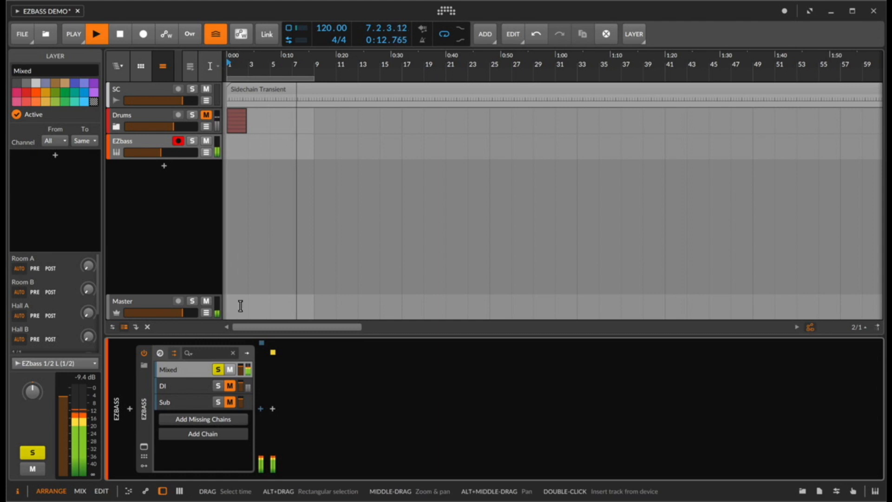
Stop playback, solo the DI chain instead of Mixed and play from the start to hear it
{"action": "left_click", "coordinate": [264, 186]}
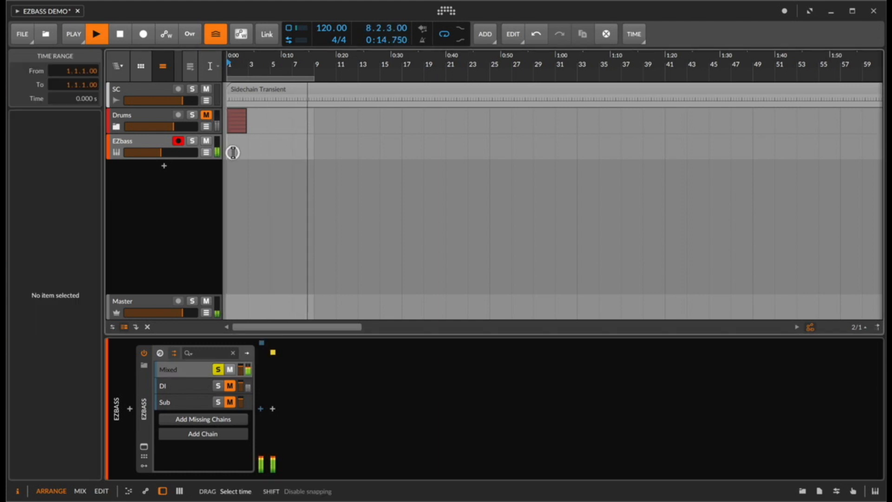
{"action": "key", "text": "space"}
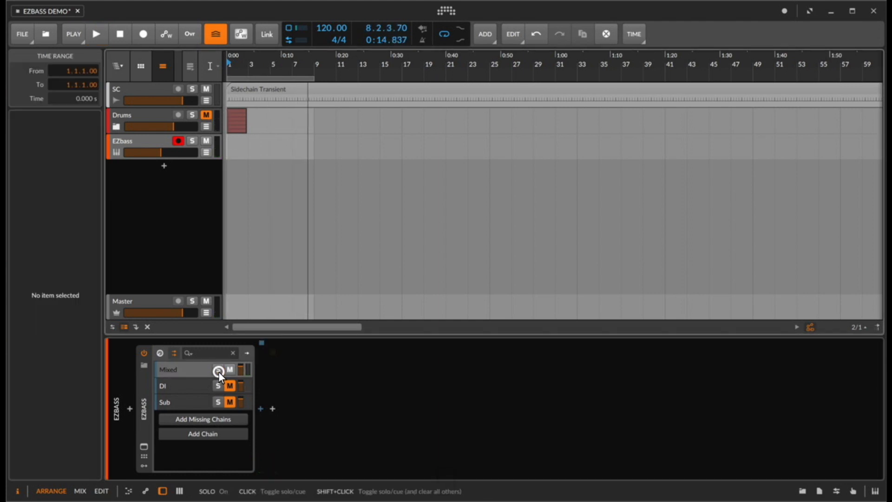
{"action": "left_click", "coordinate": [218, 386], "text": "shift"}
{"action": "key", "text": "space"}
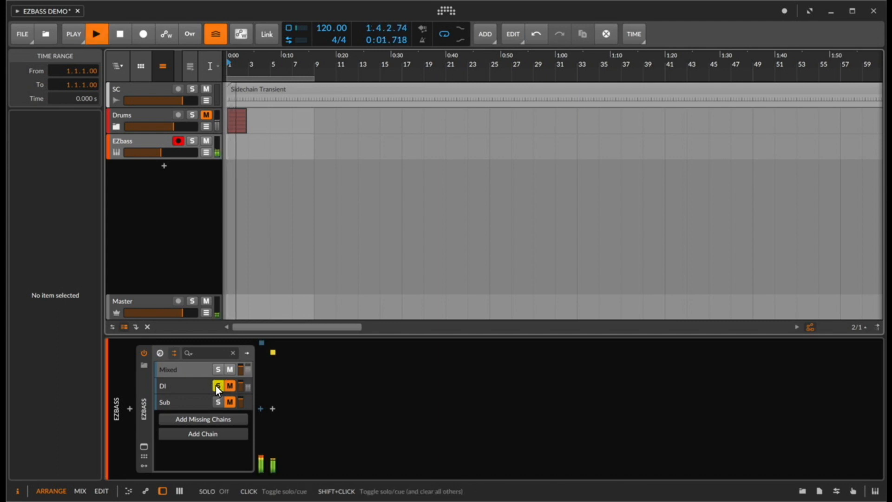
Solo only the Sub chain, replay the passage to hear it, and clear the solo
{"action": "left_click", "coordinate": [218, 401]}
{"action": "key", "text": "space"}
{"action": "left_click", "coordinate": [217, 386]}
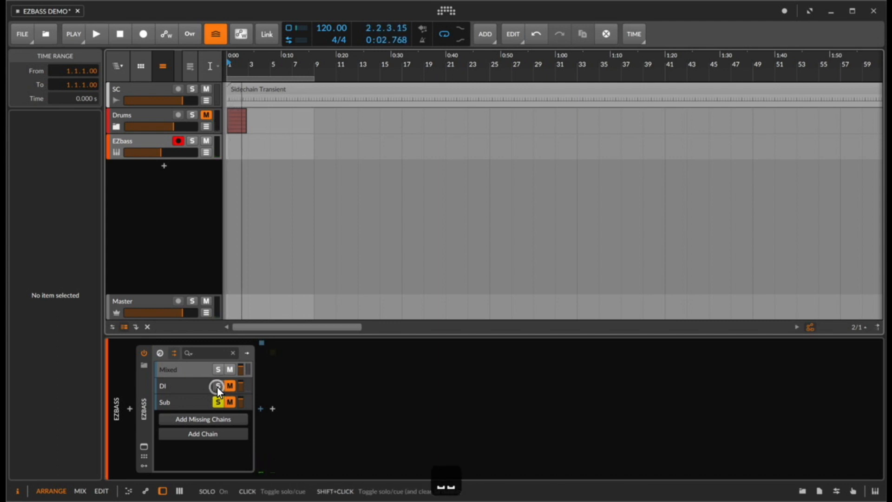
{"action": "key", "text": "space"}
{"action": "left_click", "coordinate": [187, 402]}
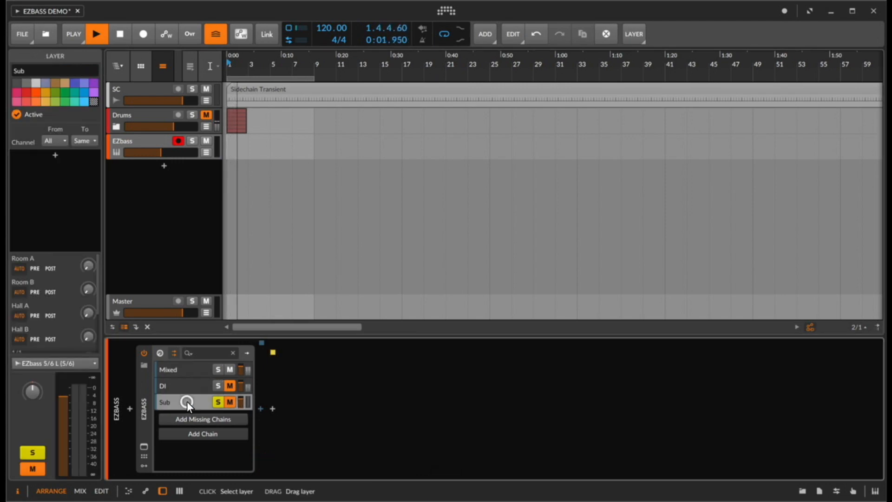
{"action": "left_click", "coordinate": [181, 389]}
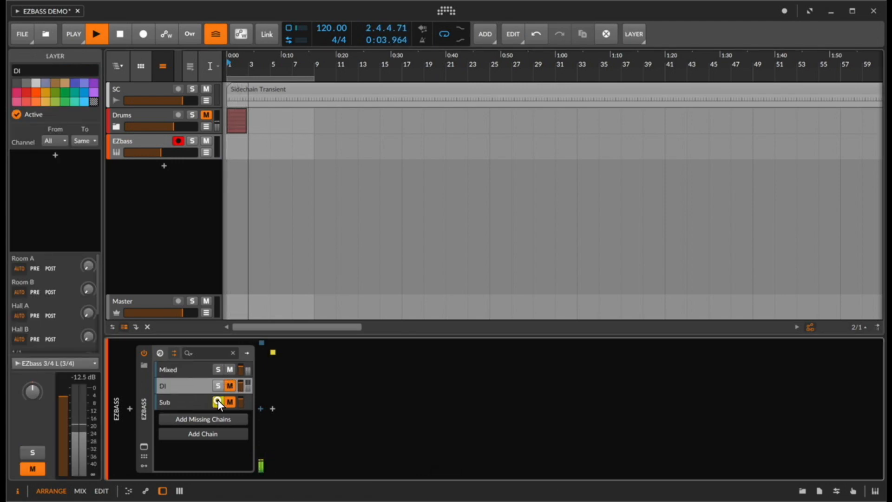
{"action": "left_click", "coordinate": [218, 401]}
Add two extra output chains, EZbass 7/8 and EZbass 1/2, and delete them both
{"action": "left_click", "coordinate": [175, 401]}
{"action": "left_click", "coordinate": [192, 432]}
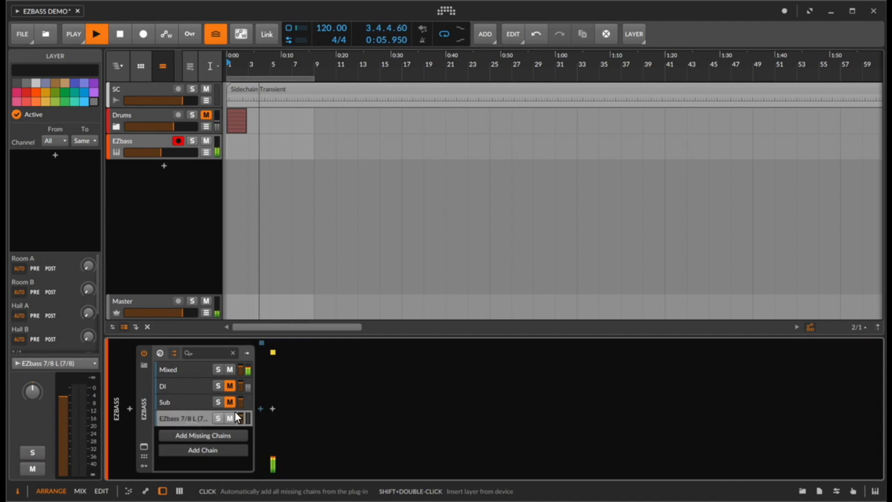
{"action": "left_click", "coordinate": [191, 436]}
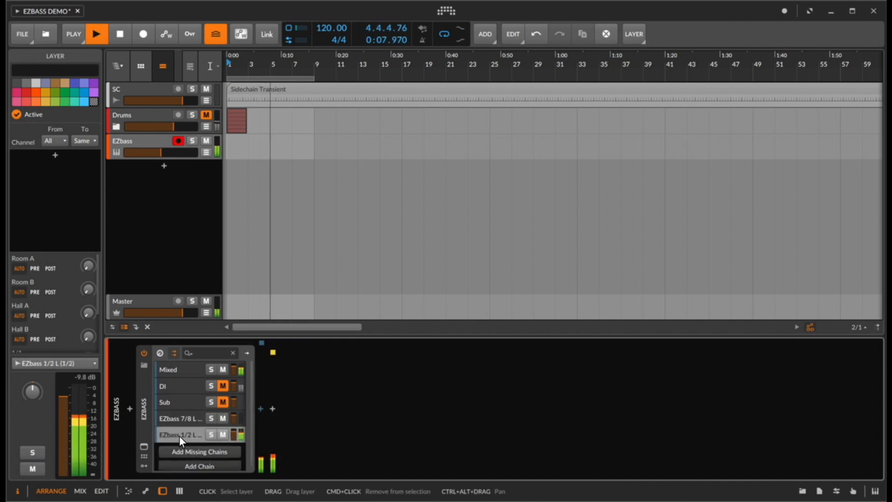
{"action": "left_click", "coordinate": [212, 432]}
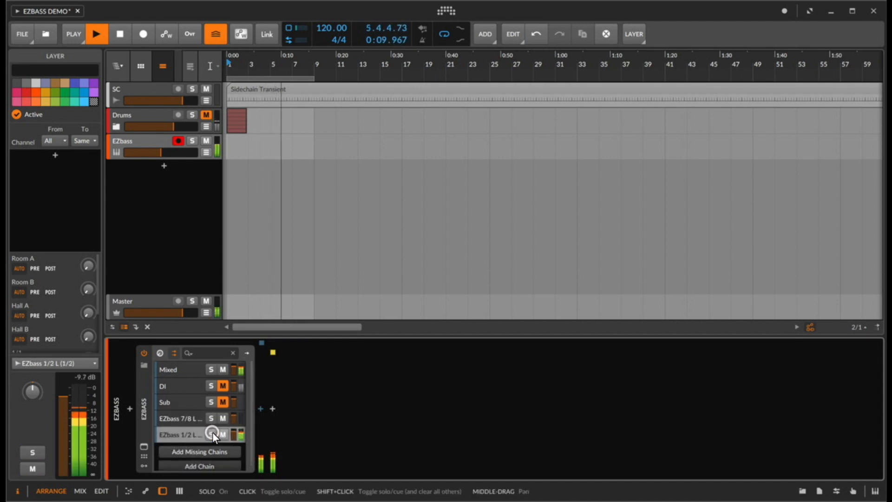
{"action": "key", "text": "space"}
{"action": "left_click", "coordinate": [178, 414]}
{"action": "key", "text": "shift+Down"}
{"action": "key", "text": "BackSpace"}
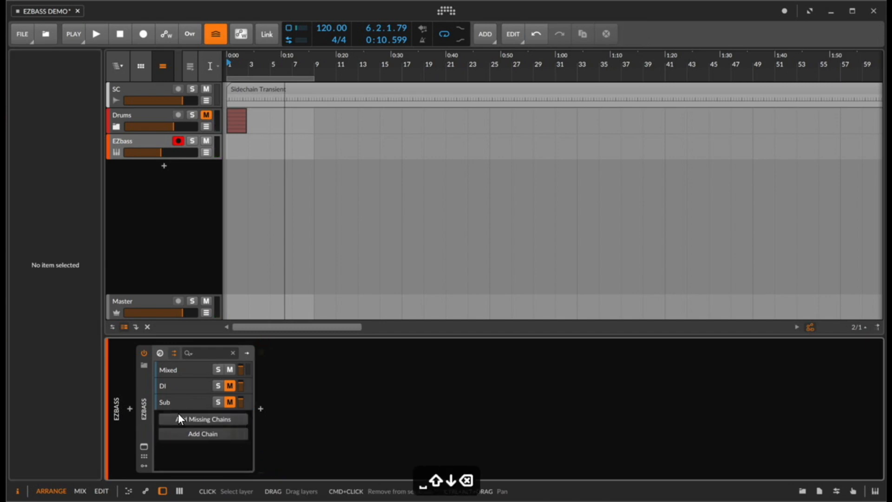
Select the Sub chain, raise the Sub-Bass level in EZbass's bass view and start playback
{"action": "left_click", "coordinate": [185, 400]}
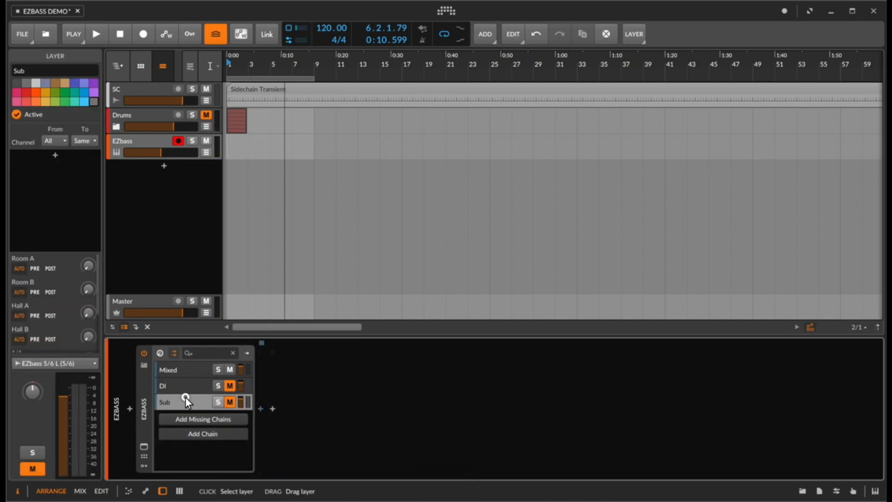
{"action": "left_click", "coordinate": [145, 447]}
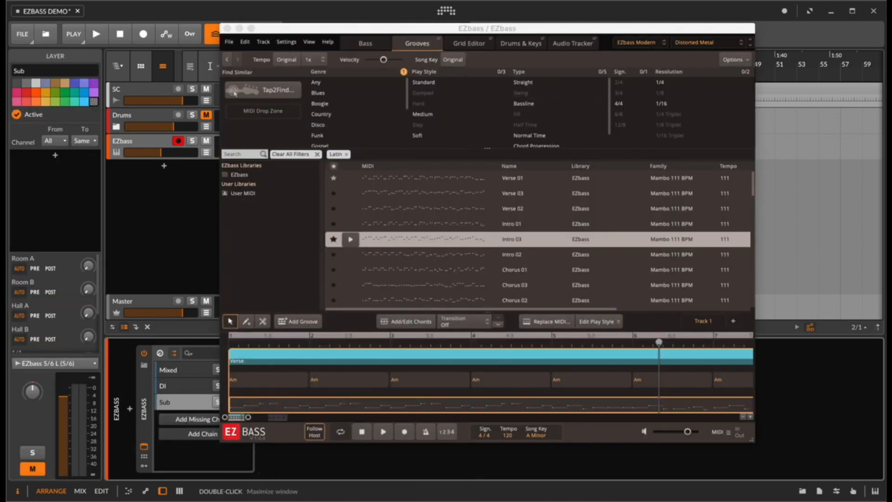
{"action": "left_click", "coordinate": [372, 44]}
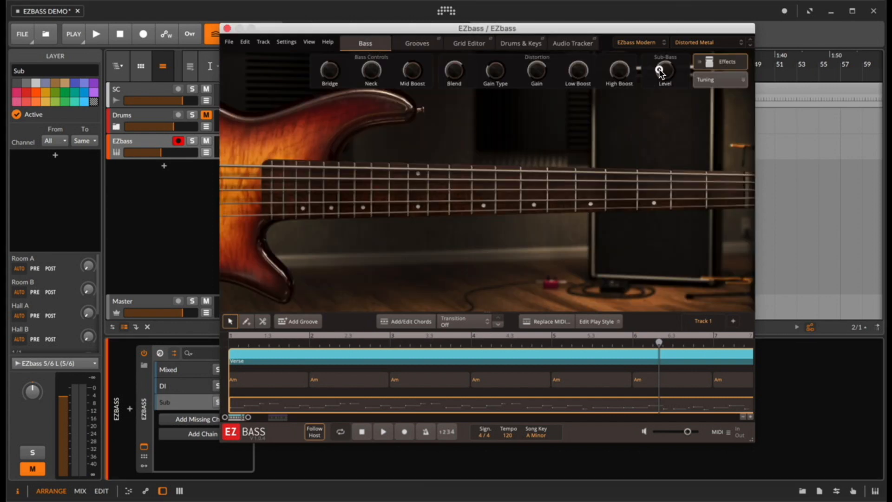
{"action": "key", "text": "space"}
{"action": "left_click", "coordinate": [227, 29]}
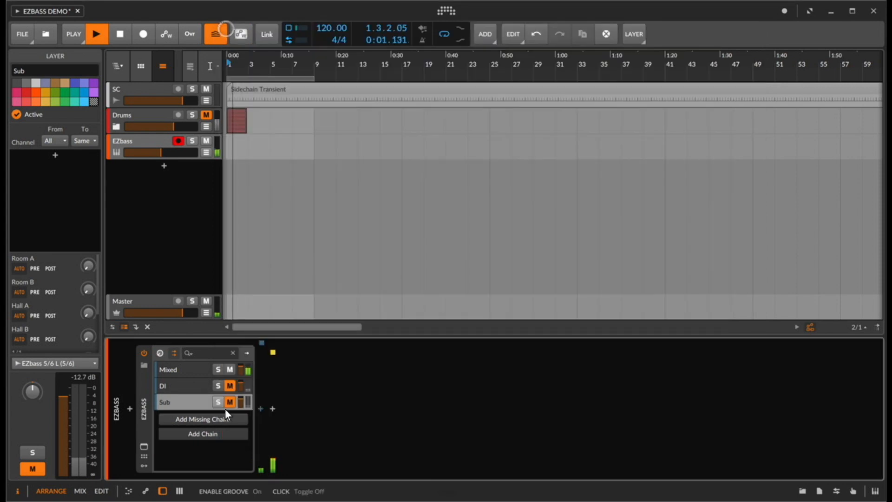
Solo the Mixed, DI and Sub chains in turn during playback, and unmute the DI and Sub chains
{"action": "left_click", "coordinate": [218, 370]}
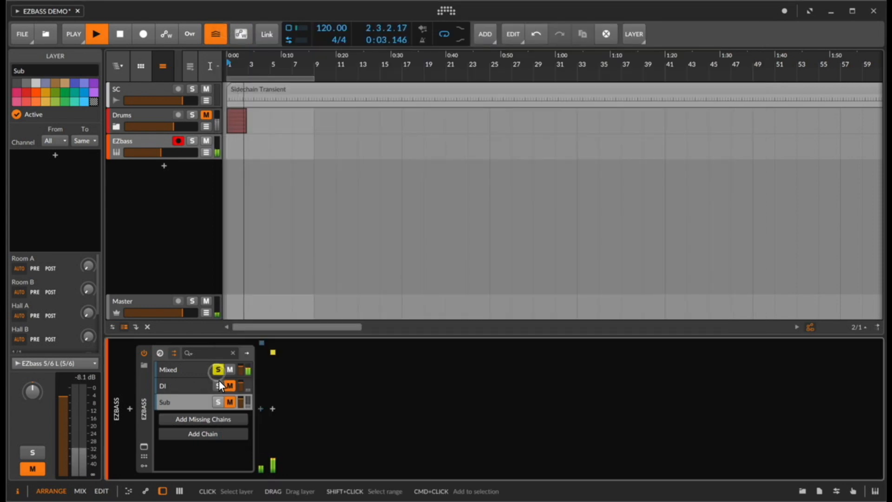
{"action": "left_click", "coordinate": [218, 386]}
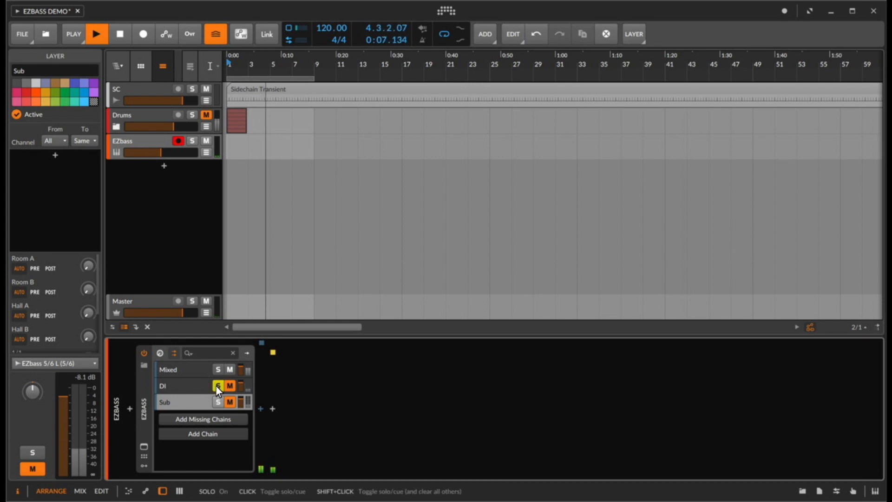
{"action": "left_click", "coordinate": [217, 401]}
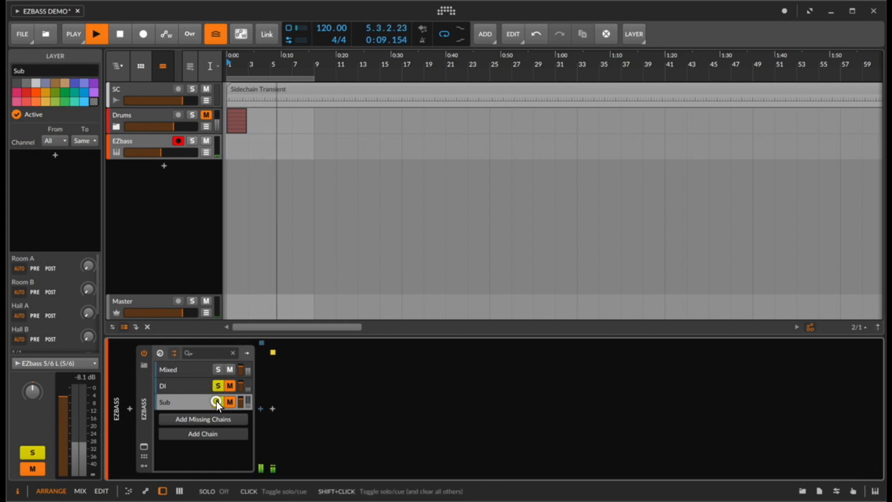
{"action": "left_click", "coordinate": [230, 403]}
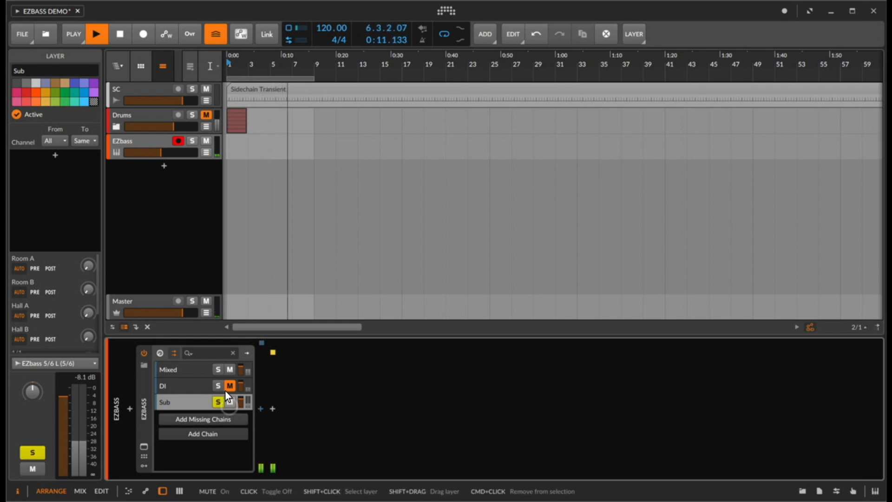
Switch to the mixer, unfold the EZbass track's chain channels, and solo Mixed and DI alongside Sub
{"action": "key", "text": "Tab"}
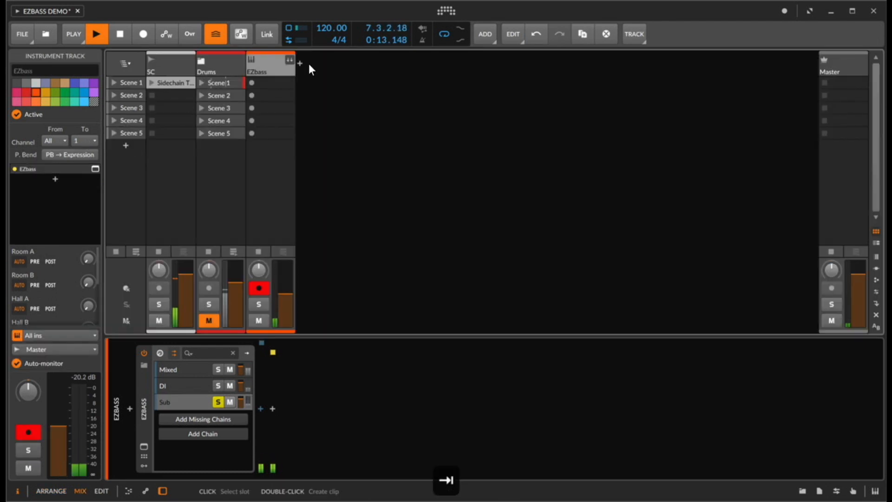
{"action": "left_click", "coordinate": [292, 58]}
{"action": "left_click", "coordinate": [306, 304]}
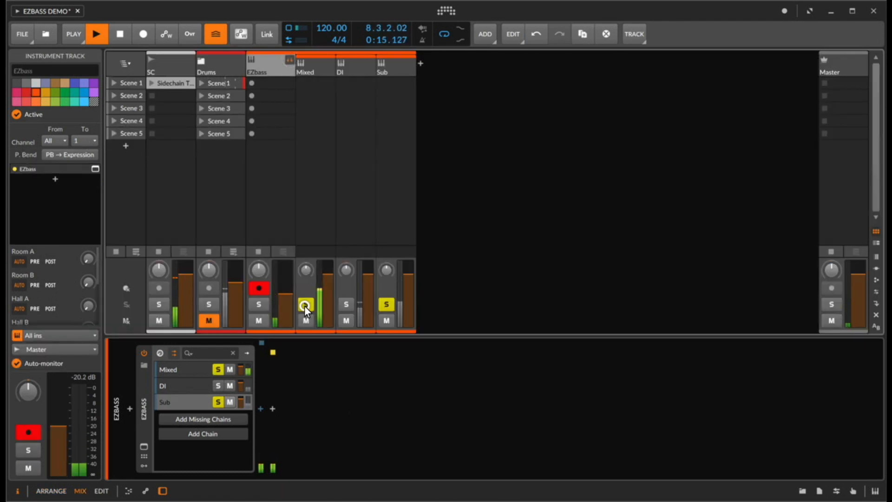
{"action": "left_click", "coordinate": [346, 304]}
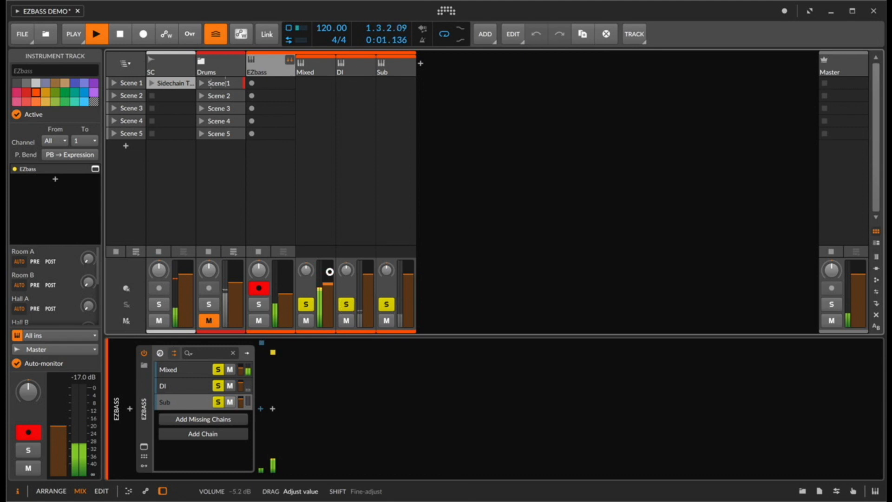
Insert the CLA Bass Stereo plug-in on the DI chain and clear the solo on the Sub chain
{"action": "left_click", "coordinate": [354, 67]}
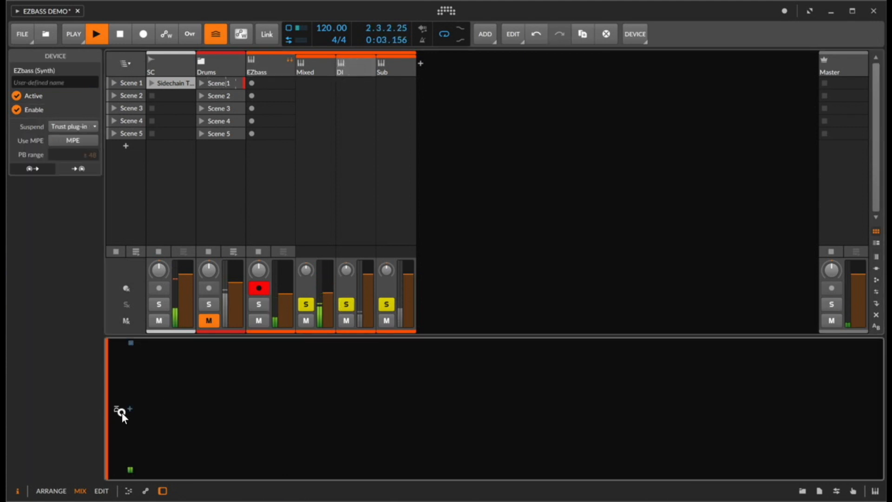
{"action": "left_click", "coordinate": [129, 408]}
{"action": "type", "text": "cla bass"}
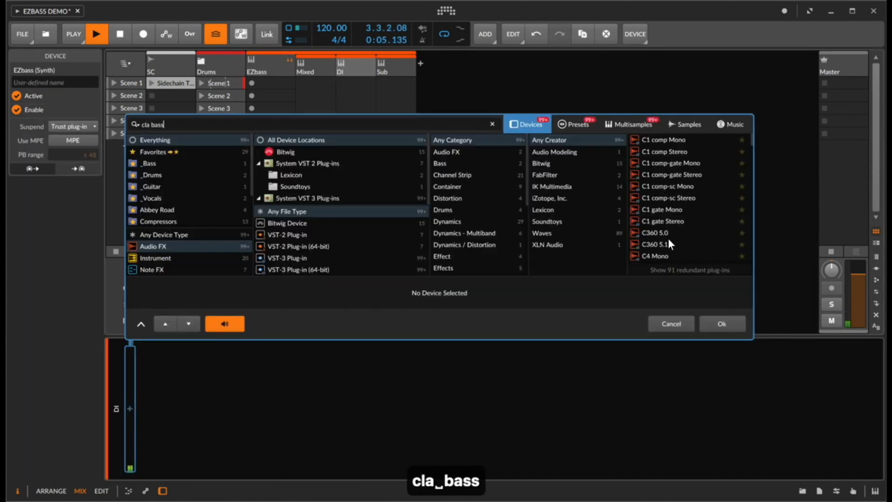
{"action": "double_click", "coordinate": [675, 151]}
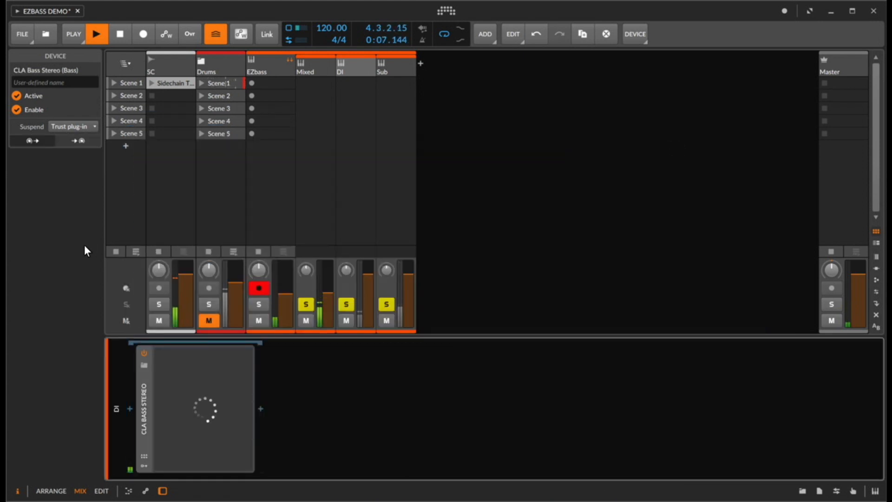
{"action": "left_click", "coordinate": [386, 305]}
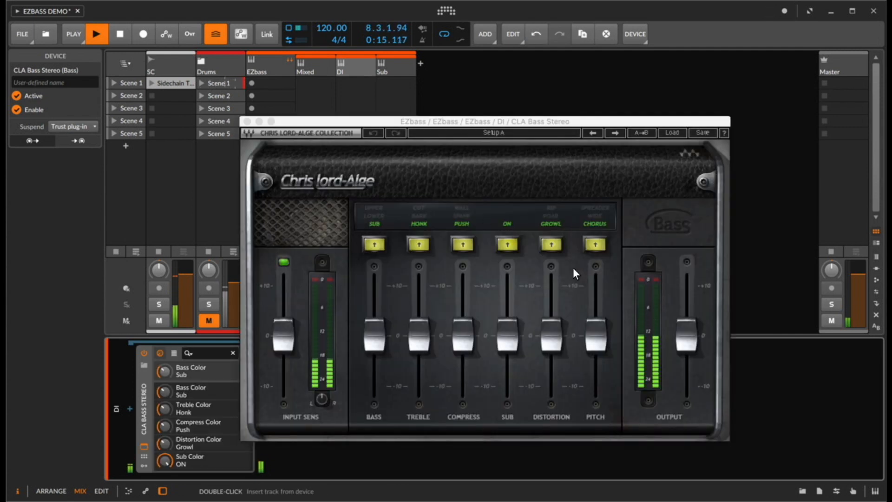
Raise CLA Bass's Distortion, Treble and Compress faders to maximum and close the plug-in window
{"action": "left_click_drag", "start_coordinate": [551, 335], "coordinate": [551, 281]}
{"action": "left_click_drag", "start_coordinate": [418, 336], "coordinate": [425, 189]}
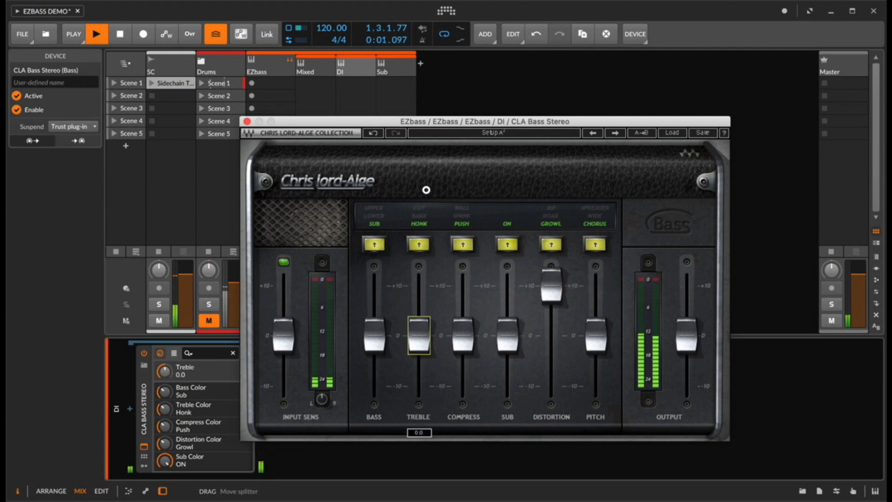
{"action": "left_click_drag", "start_coordinate": [470, 325], "coordinate": [460, 144]}
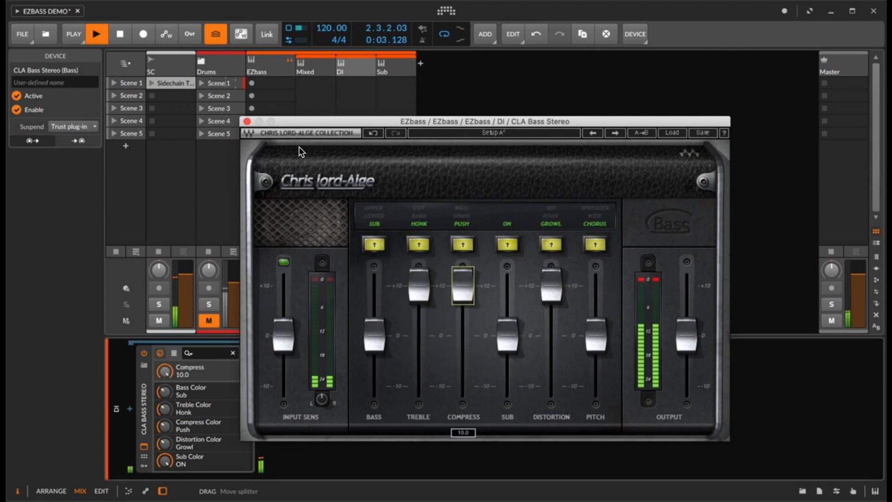
{"action": "left_click", "coordinate": [247, 122]}
Rebalance the Mixed and DI chain volumes, solo the Sub chain again and raise its volume to about +0.9 dB
{"action": "left_click_drag", "start_coordinate": [366, 276], "coordinate": [325, 275]}
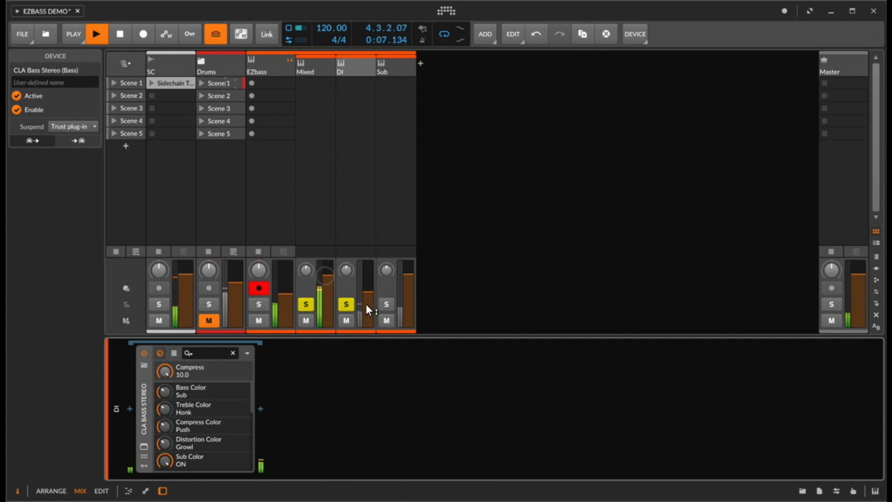
{"action": "left_click_drag", "start_coordinate": [366, 304], "coordinate": [366, 294]}
{"action": "left_click", "coordinate": [387, 303]}
{"action": "left_click_drag", "start_coordinate": [412, 274], "coordinate": [408, 273]}
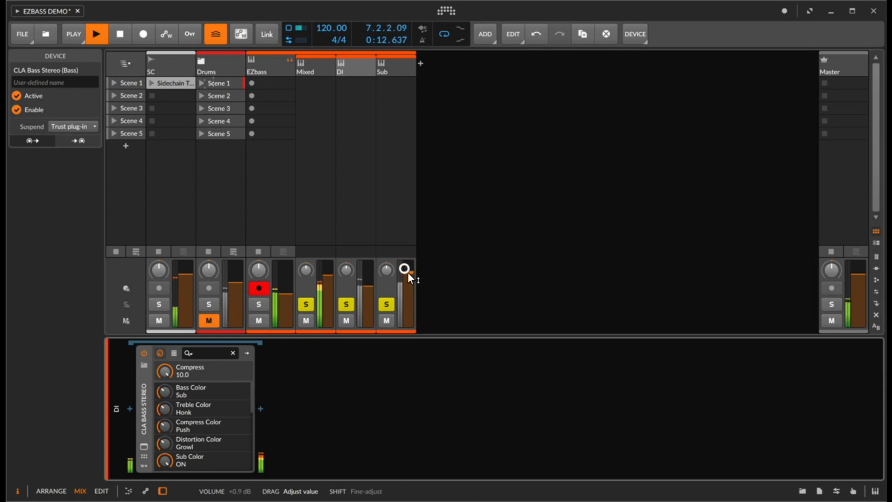
Stop playback and clear the solos on the Mixed, DI and Sub chains
{"action": "key", "text": "space"}
{"action": "left_click", "coordinate": [387, 305], "text": "shift"}
{"action": "left_click", "coordinate": [387, 304]}
Add a new audio track and look through the EZbass chain outputs available as its input, without choosing one
{"action": "key", "text": "super+t"}
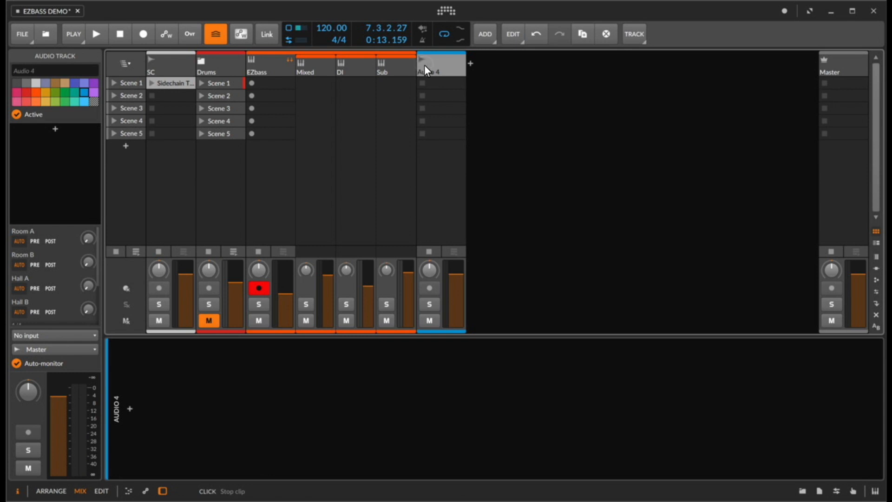
{"action": "left_click", "coordinate": [45, 337]}
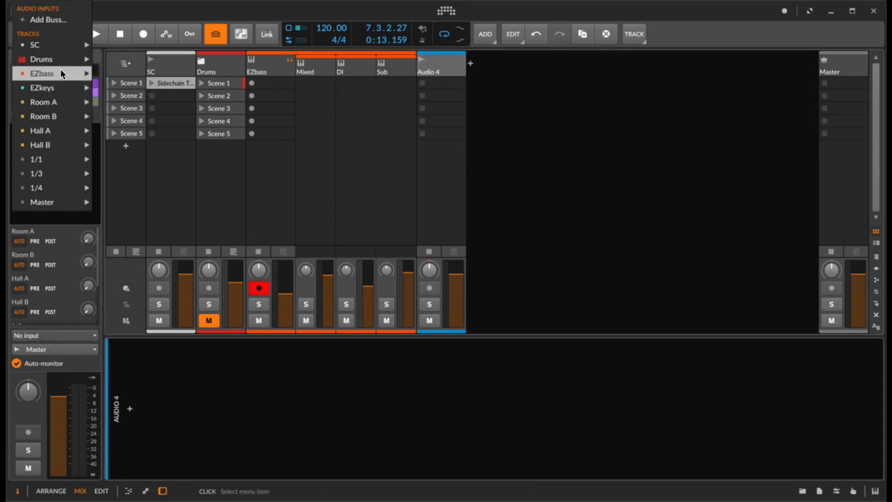
{"action": "mouse_move", "coordinate": [61, 73]}
{"action": "mouse_move", "coordinate": [138, 128]}
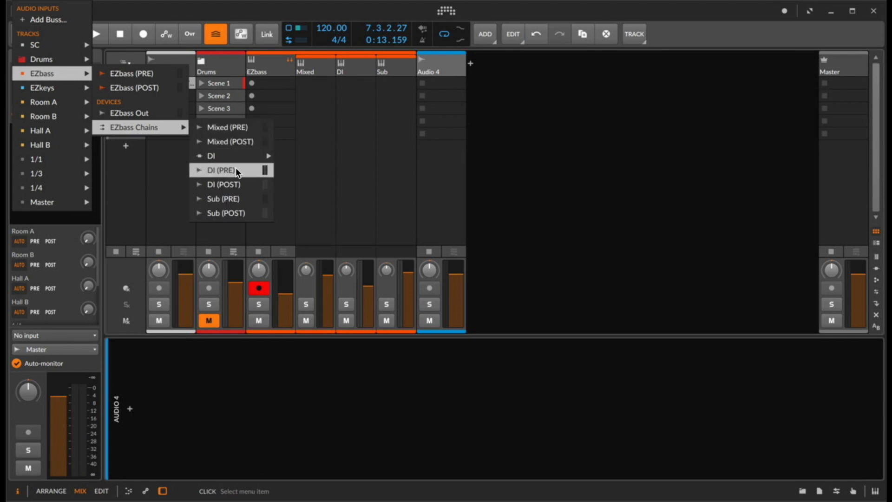
{"action": "left_click", "coordinate": [506, 133]}
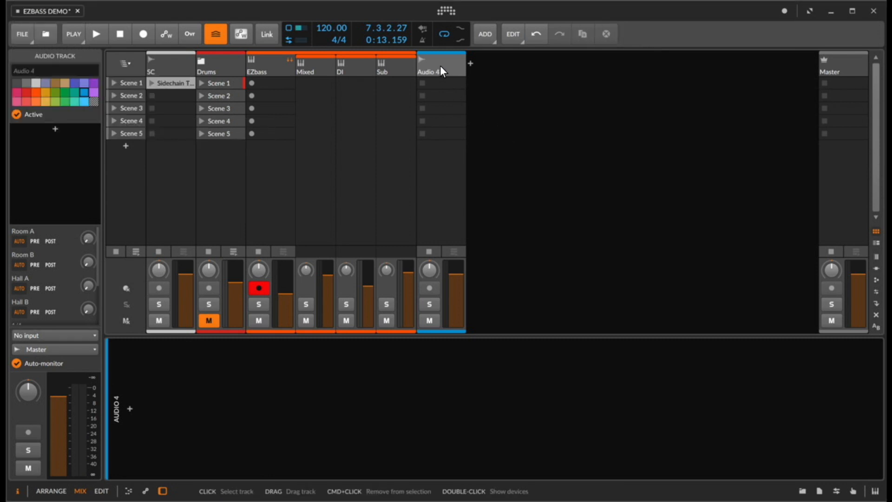
Return to the arrangement, try selecting the EZbass and Audio 4 tracks together, and end with only EZbass selected
{"action": "key", "text": "alt+1"}
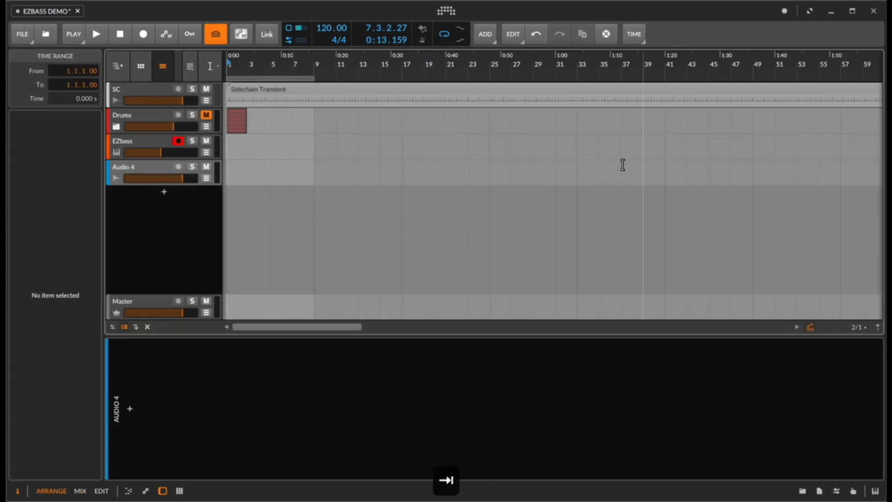
{"action": "left_click", "coordinate": [124, 168]}
{"action": "key", "text": "shift+Up"}
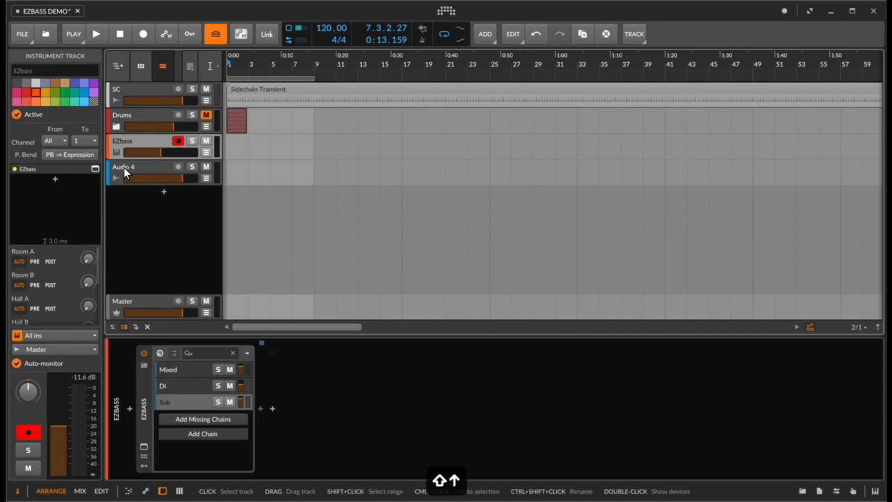
{"action": "left_click", "coordinate": [123, 167], "text": "ctrl"}
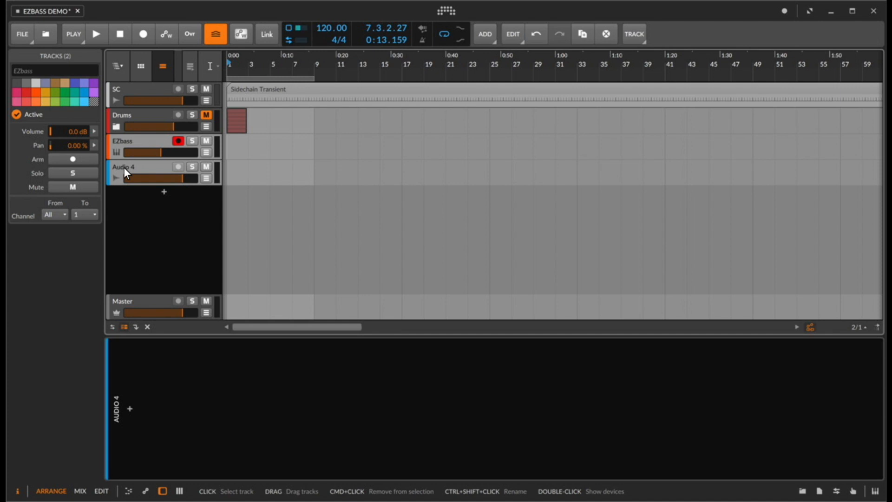
{"action": "left_click", "coordinate": [124, 167]}
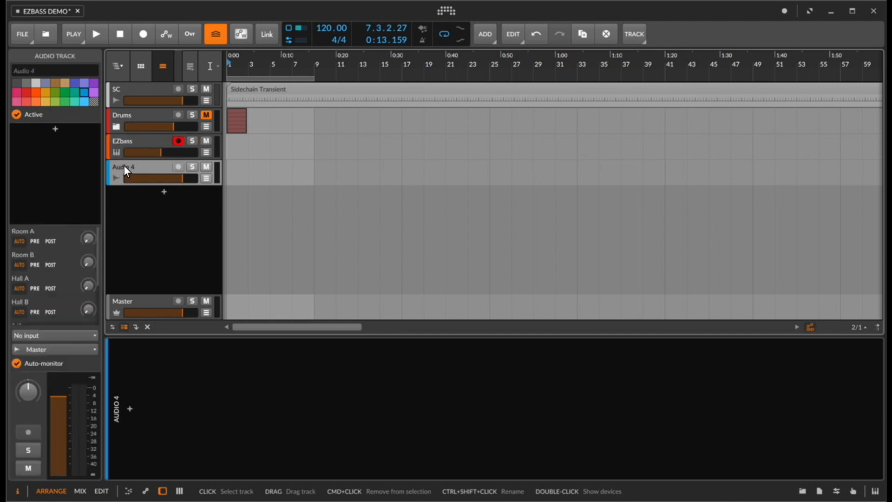
{"action": "left_click", "coordinate": [120, 149]}
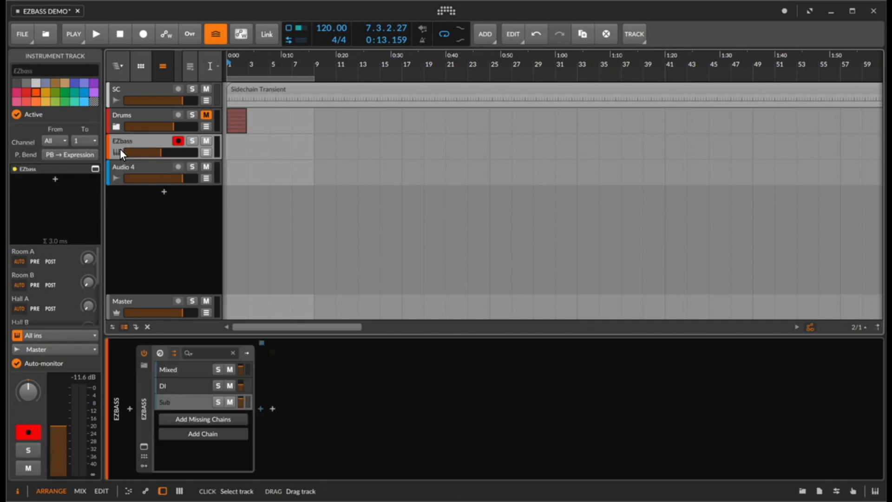